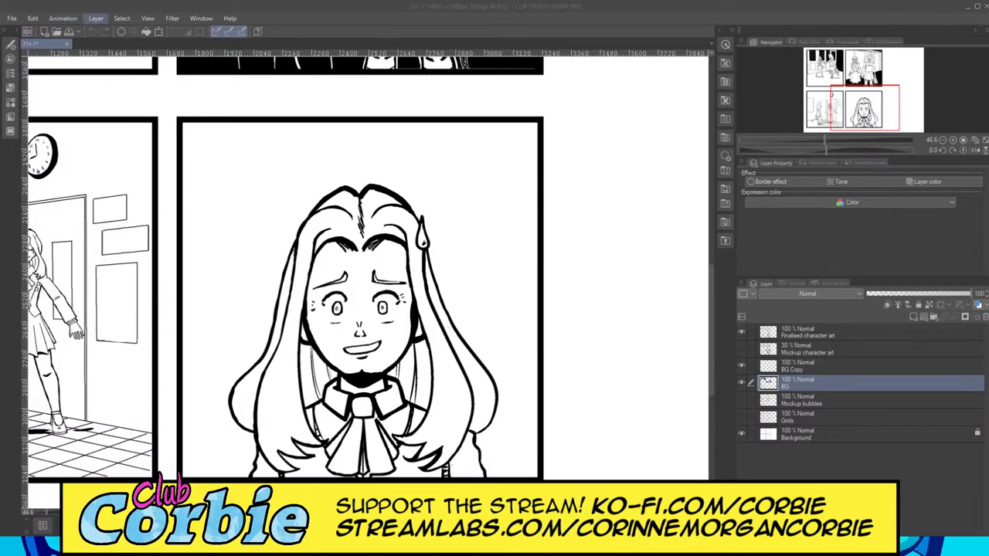
Step: Try a horizontal background stroke beside the character in the close-up panel with a larger brush
click(100, 19)
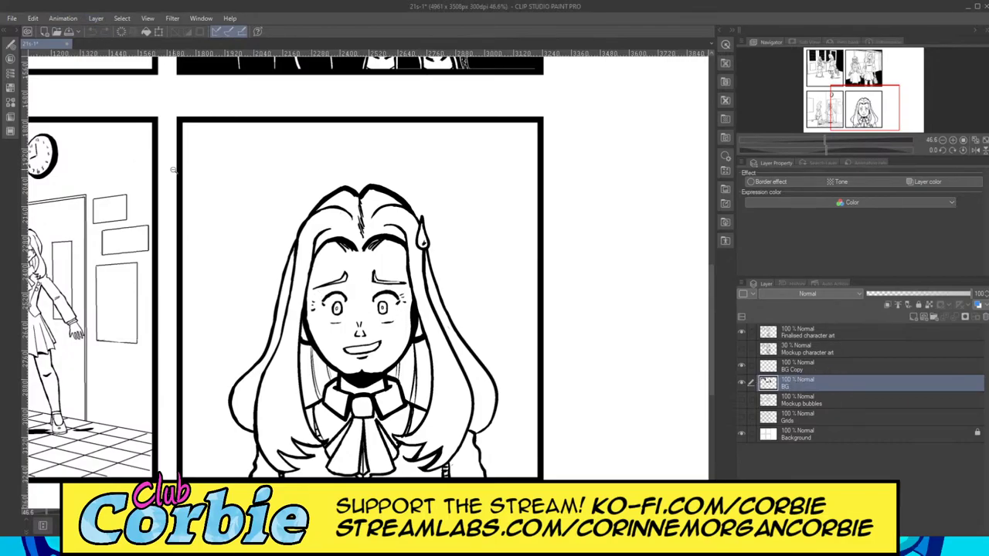
click(193, 265)
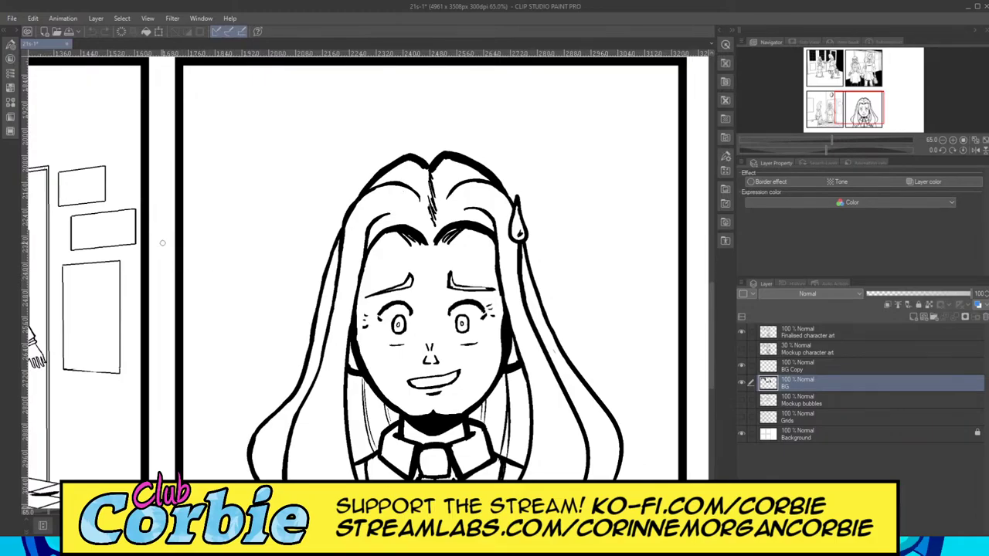
key(bracketright)
key(bracketright)
drag(166, 305, 307, 306)
key(ctrl+z)
Step: Check the planned background shading by briefly showing the Mockup character art layer
click(742, 401)
click(740, 400)
click(741, 352)
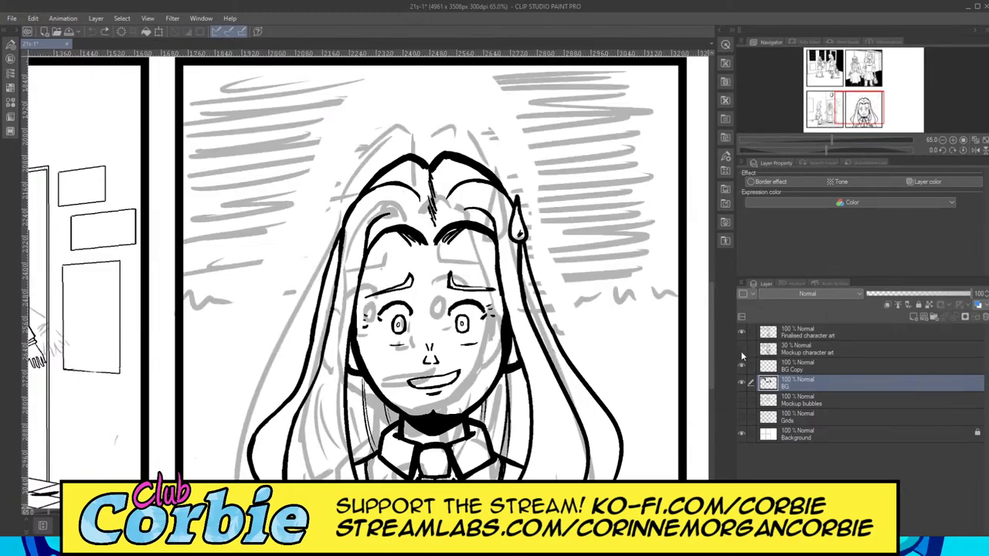
click(740, 350)
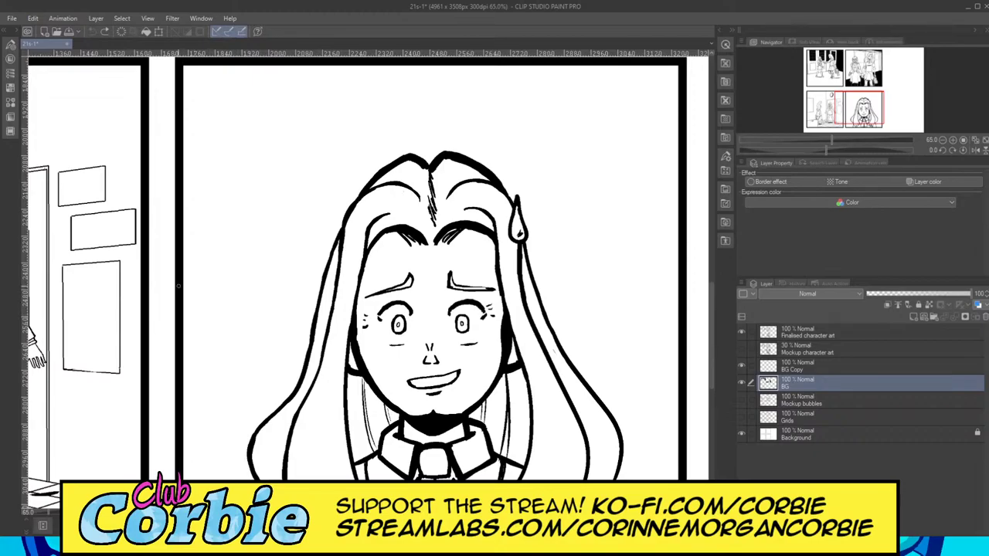
Step: Draw thin, loose horizontal lines behind the character at eyebrow level on both sides of the face on the BG layer
drag(169, 289, 328, 295)
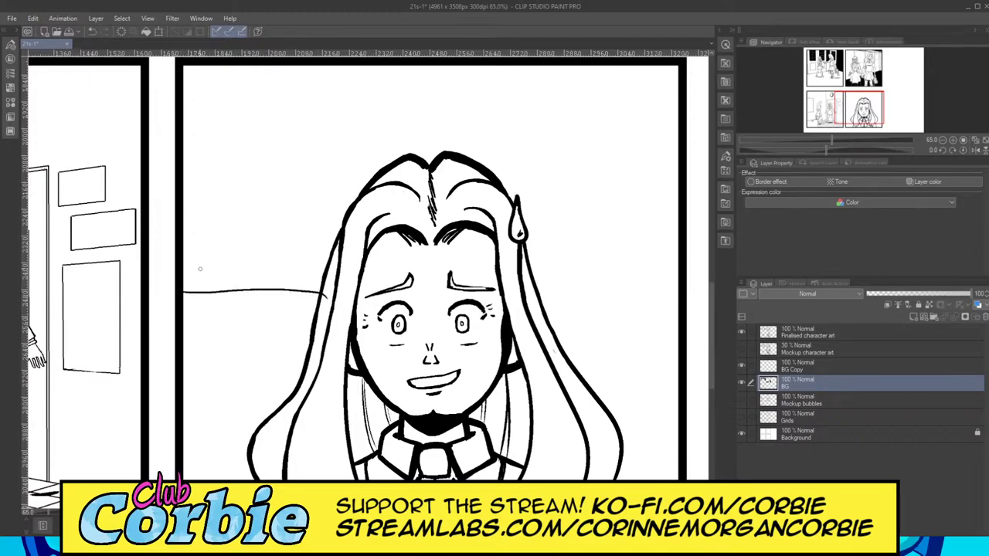
key(ctrl+z)
mouse_move(202, 298)
mouse_down()
mouse_move(365, 288)
mouse_move(316, 285)
mouse_move(359, 278)
mouse_up()
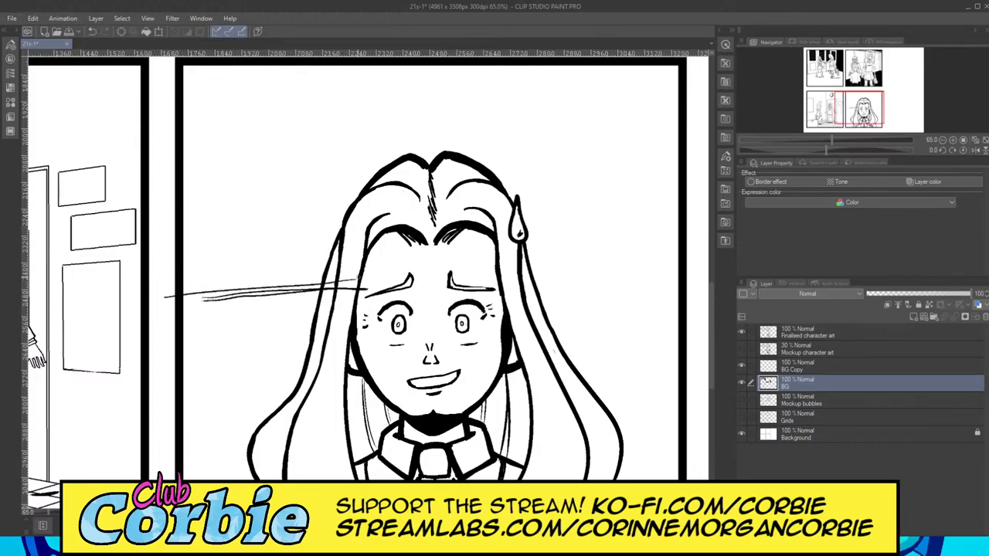
drag(163, 284, 354, 269)
mouse_move(187, 280)
mouse_down()
mouse_move(319, 269)
mouse_move(215, 275)
mouse_up()
mouse_move(487, 281)
mouse_down()
mouse_move(700, 267)
mouse_move(485, 270)
mouse_move(677, 253)
mouse_move(472, 267)
mouse_up()
drag(530, 279, 679, 270)
click(711, 272)
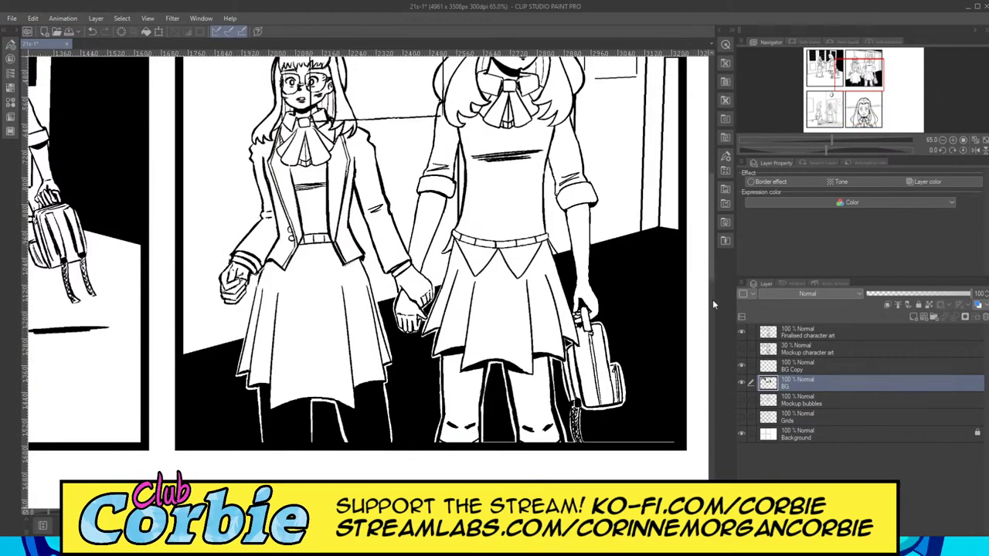
scroll(710, 301, down, 10)
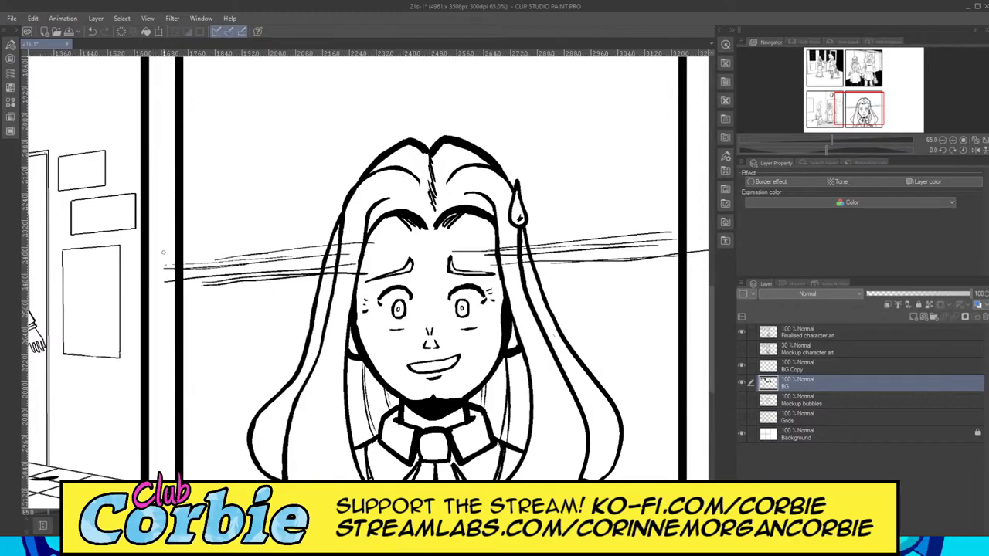
Step: Extend the hatching upward with a second set of horizontal lines, making it denser beside the hair on the left
drag(165, 253, 332, 246)
key(ctrl+z)
drag(171, 248, 337, 233)
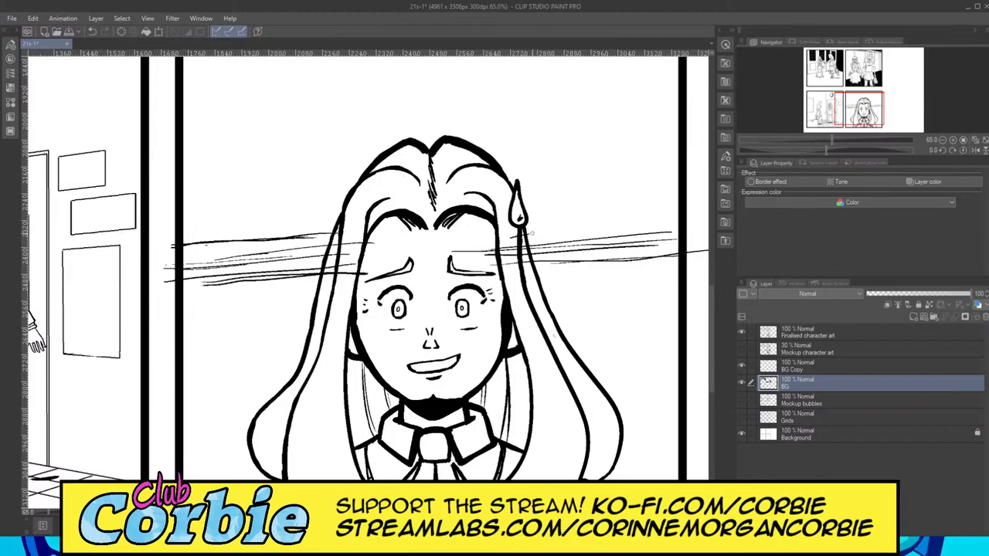
drag(528, 229, 661, 215)
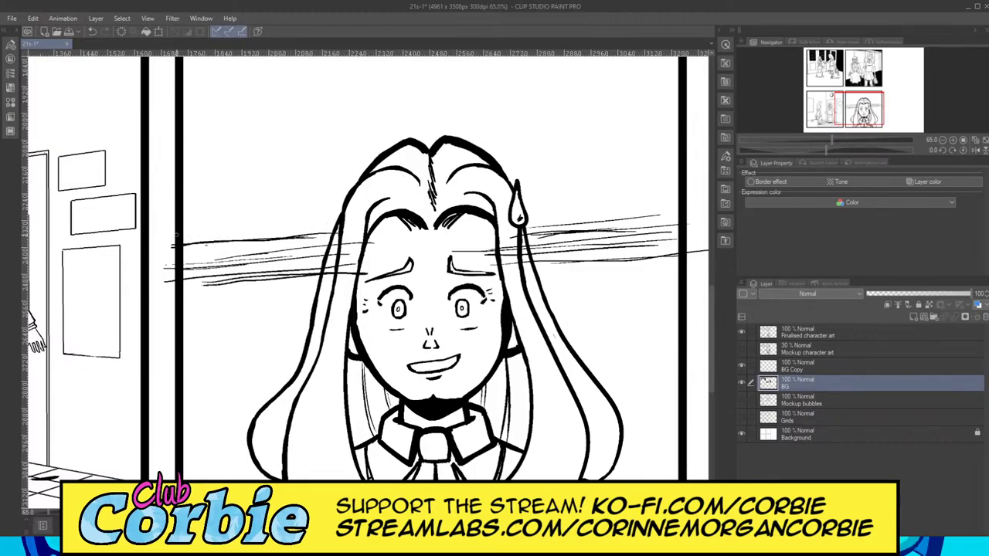
drag(215, 232, 309, 229)
mouse_move(294, 229)
mouse_down()
mouse_move(158, 239)
mouse_move(379, 223)
mouse_move(176, 231)
mouse_up()
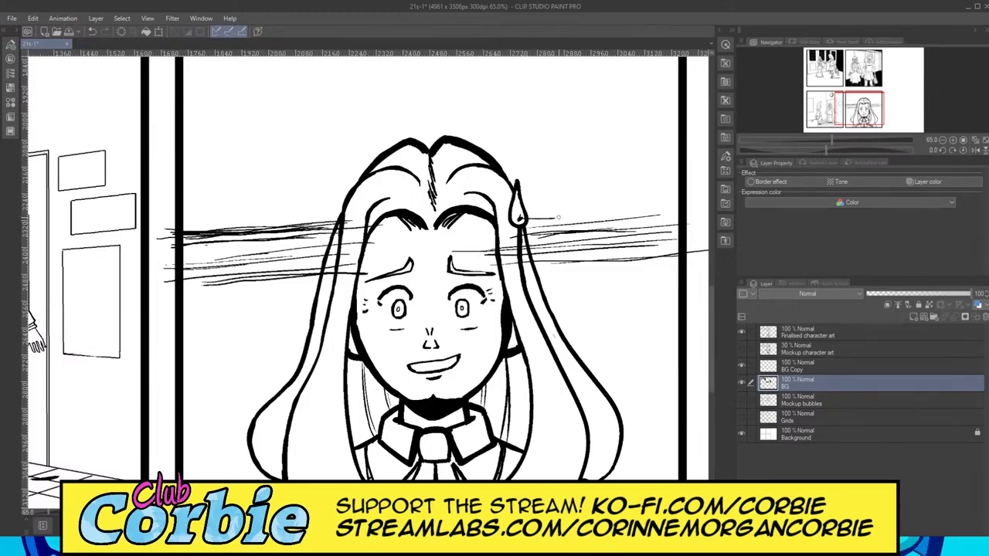
Step: Thicken the upper edge of the hatching with overlapping horizontal strokes on both sides of the head
drag(558, 218, 672, 207)
mouse_move(526, 219)
mouse_down()
mouse_move(700, 198)
mouse_move(677, 200)
mouse_up()
drag(528, 216, 673, 202)
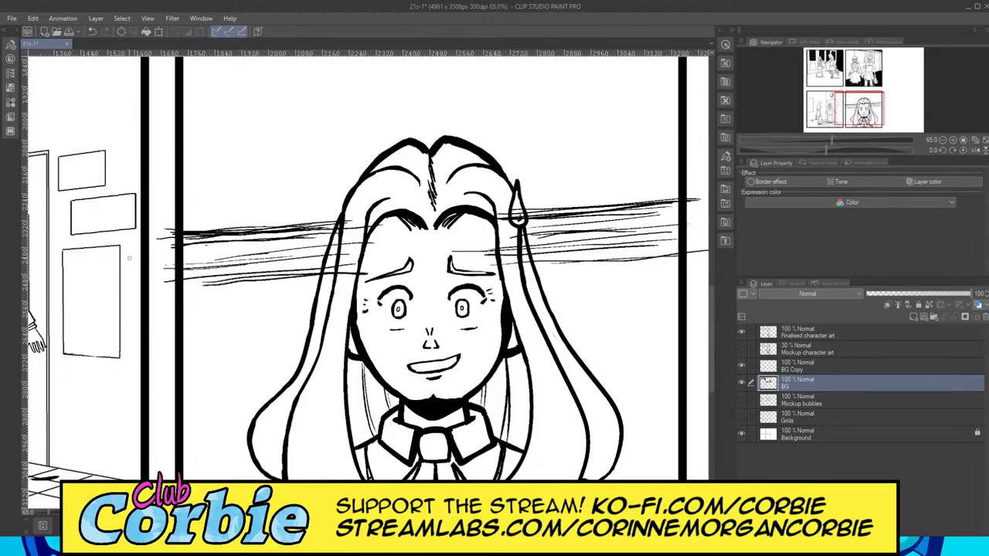
drag(155, 236, 296, 221)
drag(214, 229, 312, 220)
drag(182, 231, 335, 216)
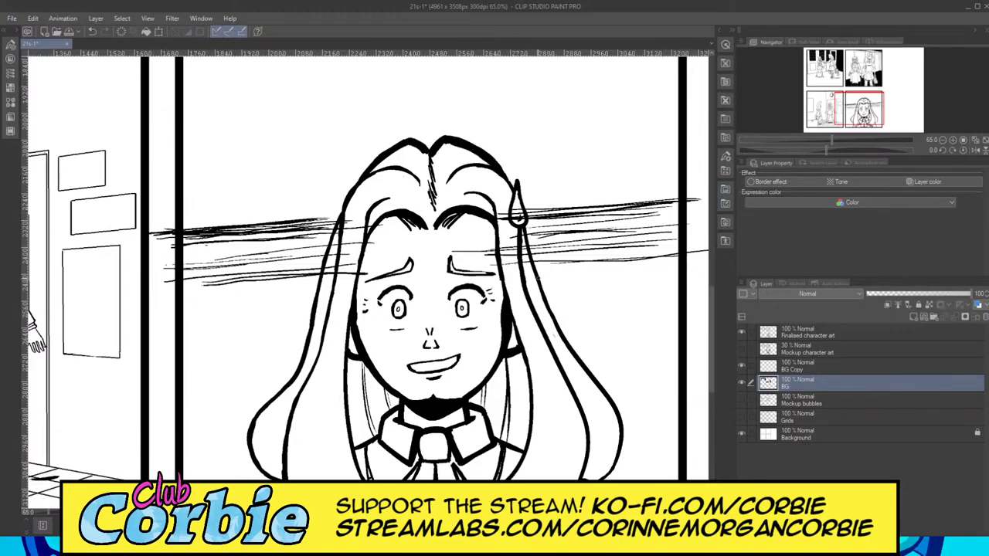
Step: Add sparse thin lines below the hatching on both sides so the shading fades out downward
mouse_move(547, 283)
mouse_down()
mouse_move(675, 275)
mouse_move(666, 276)
mouse_up()
drag(584, 275, 672, 270)
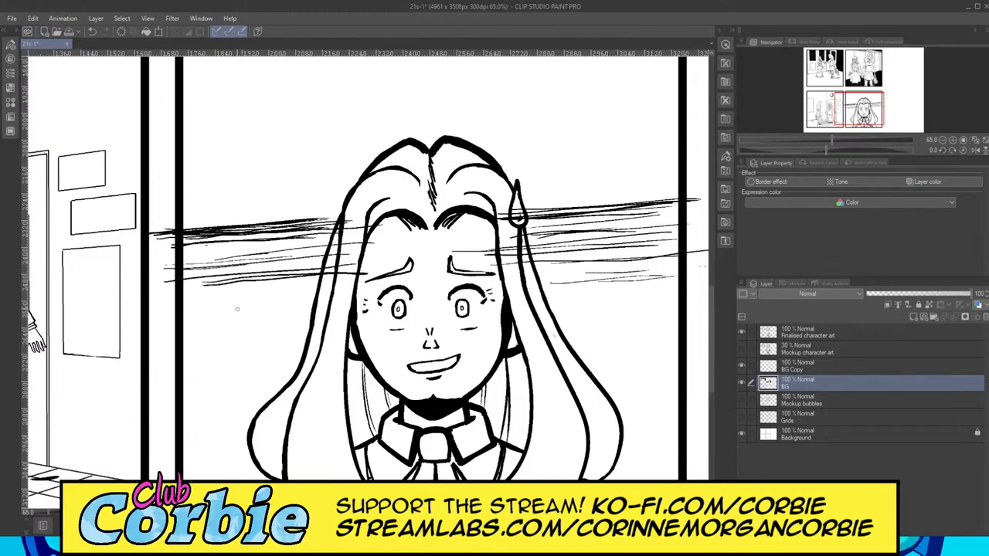
mouse_move(205, 303)
mouse_down()
mouse_move(286, 290)
mouse_move(198, 287)
mouse_up()
drag(215, 292, 186, 294)
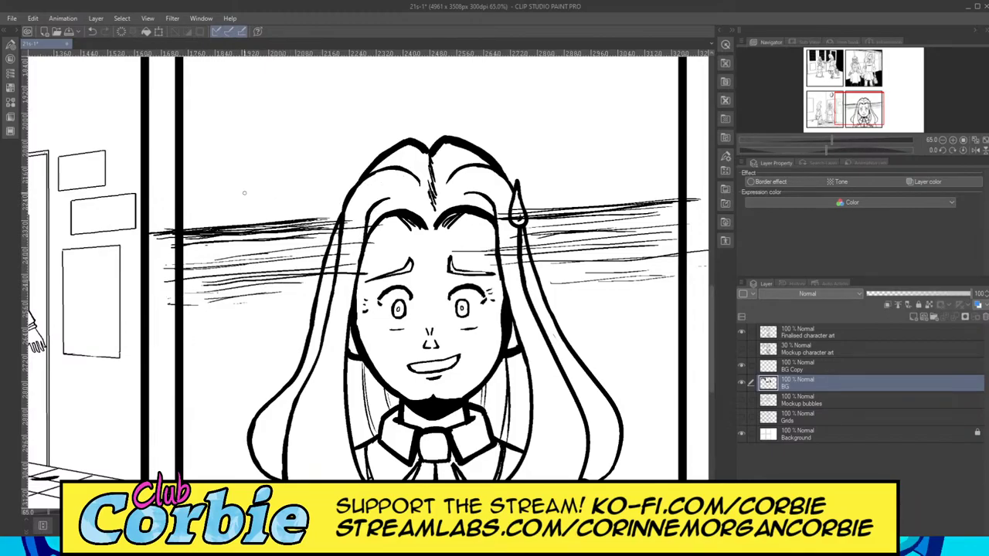
Step: Add a higher row of horizontal strokes above the hatching on both sides, around the height of the sweat drop
mouse_move(182, 206)
mouse_down()
mouse_move(340, 200)
mouse_move(281, 207)
mouse_up()
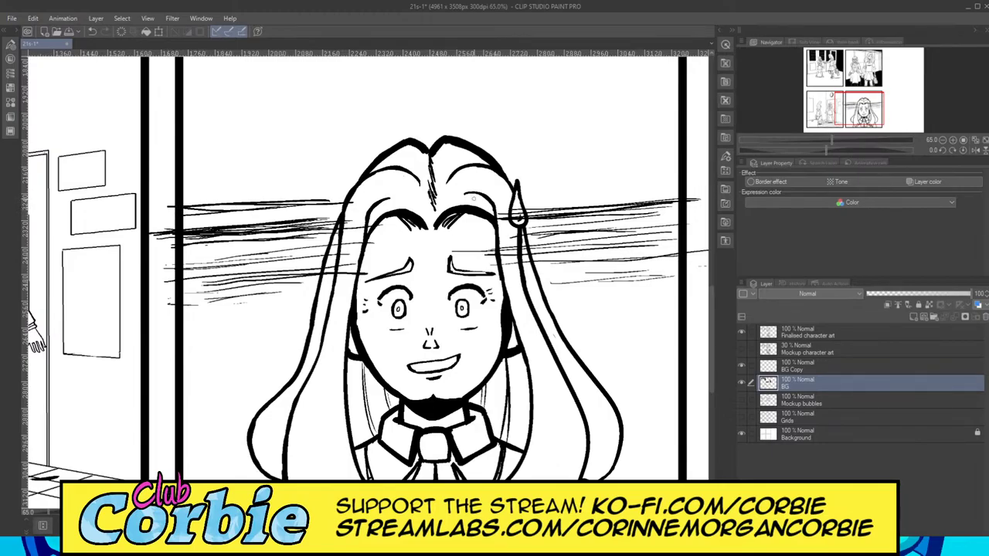
drag(547, 198, 678, 191)
drag(557, 202, 669, 193)
drag(522, 204, 651, 202)
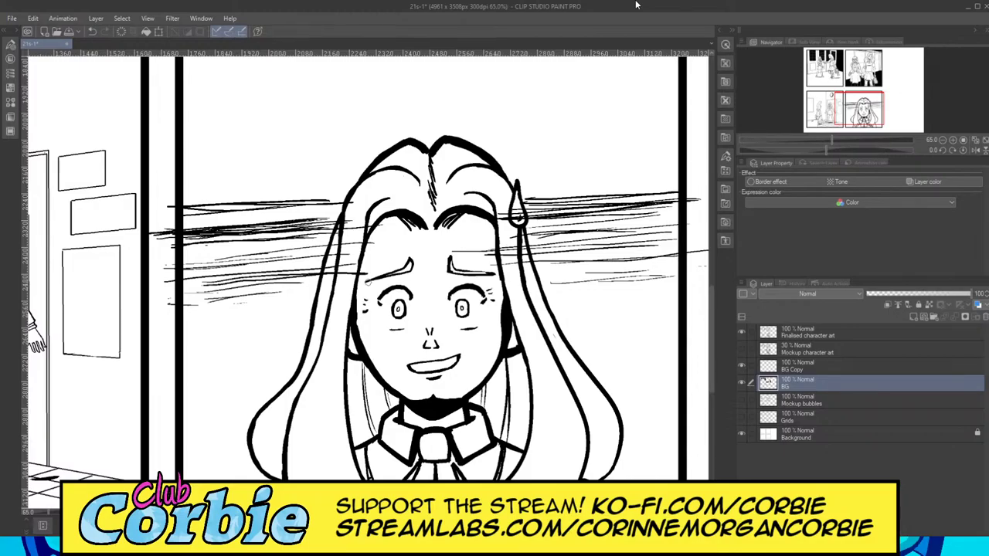
Step: Build the hatching up with heavier horizontal strokes to the upper forehead on the left and the tip of the sweat drop on the right
drag(170, 222, 320, 217)
drag(309, 215, 172, 211)
drag(171, 209, 331, 197)
mouse_move(331, 198)
mouse_down()
mouse_move(170, 199)
mouse_move(344, 192)
mouse_up()
mouse_move(185, 203)
mouse_down()
mouse_move(333, 192)
mouse_move(175, 199)
mouse_move(229, 183)
mouse_up()
mouse_move(327, 174)
mouse_down()
mouse_move(176, 180)
mouse_move(347, 169)
mouse_up()
mouse_move(365, 168)
mouse_down()
mouse_move(169, 179)
mouse_move(324, 175)
mouse_move(174, 192)
mouse_up()
drag(174, 190, 362, 175)
mouse_move(529, 193)
mouse_down()
mouse_move(704, 179)
mouse_move(482, 180)
mouse_move(695, 167)
mouse_move(482, 180)
mouse_move(550, 179)
mouse_up()
Step: Darken the hatching next to the hair on both sides and fill gaps in its lower part with short strokes
mouse_move(313, 213)
mouse_down()
mouse_move(394, 204)
mouse_move(363, 198)
mouse_move(391, 187)
mouse_up()
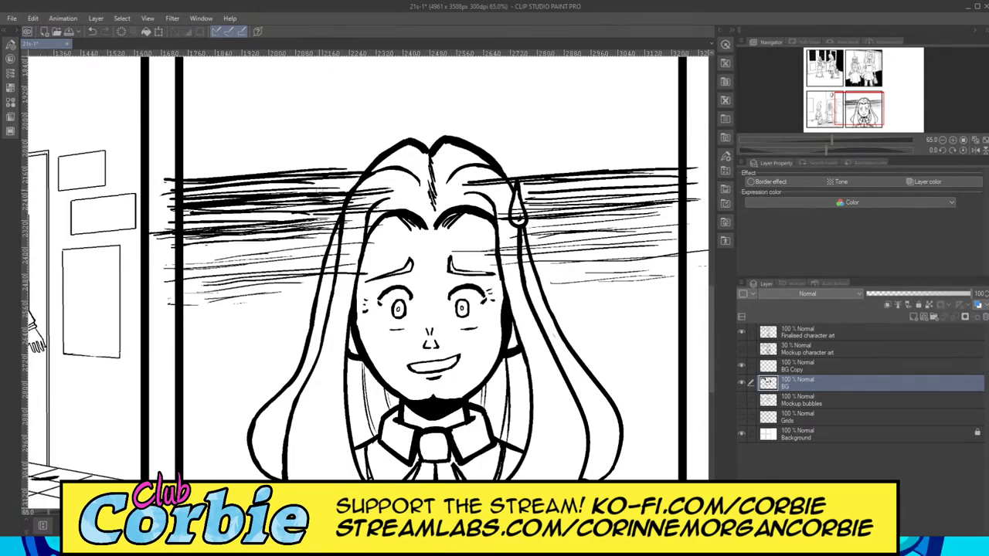
drag(298, 193, 386, 179)
mouse_move(312, 186)
mouse_down()
mouse_move(378, 181)
mouse_move(369, 176)
mouse_move(390, 165)
mouse_move(366, 166)
mouse_up()
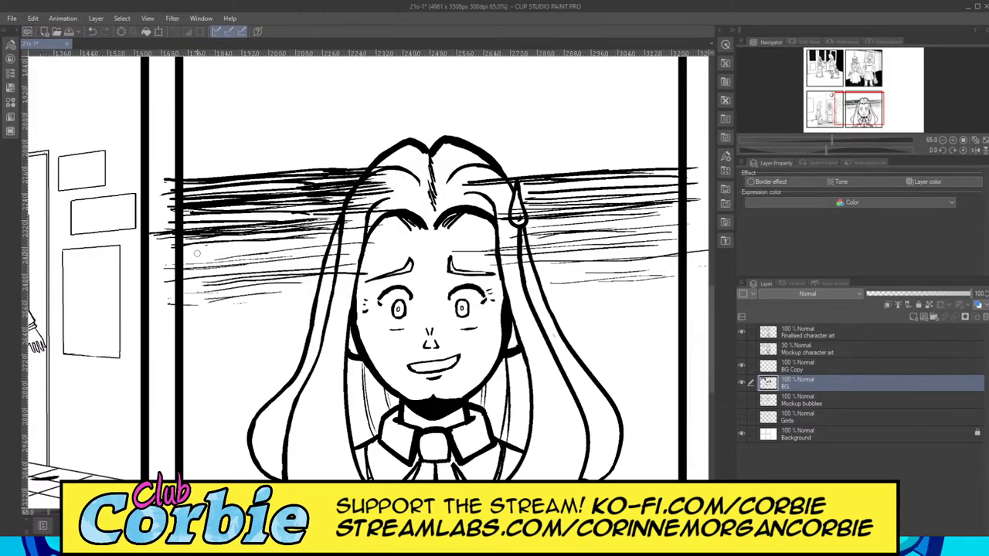
drag(182, 254, 320, 241)
mouse_move(256, 247)
mouse_down()
mouse_move(386, 230)
mouse_move(270, 239)
mouse_up()
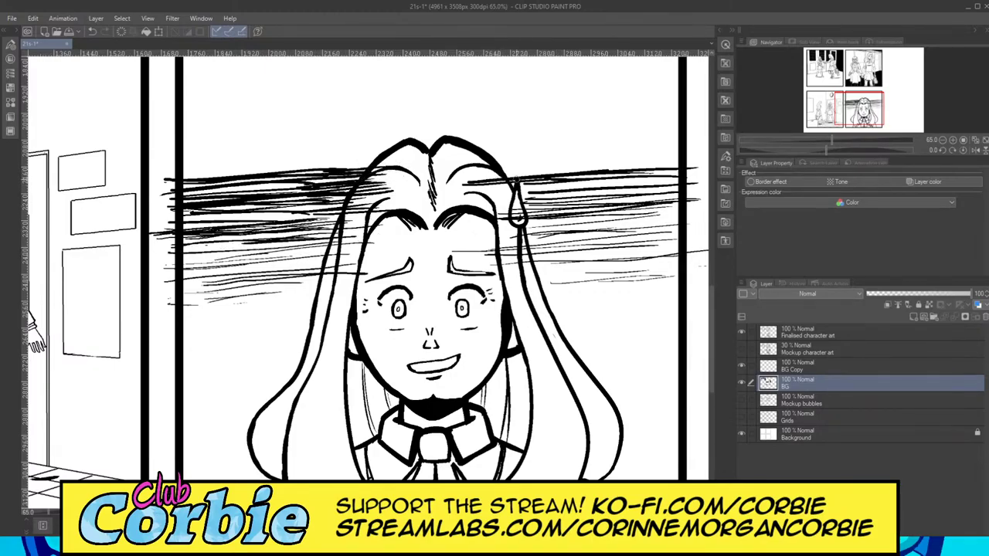
mouse_move(512, 179)
mouse_down()
mouse_move(636, 162)
mouse_move(603, 169)
mouse_up()
mouse_move(486, 198)
mouse_down()
mouse_move(587, 192)
mouse_move(569, 204)
mouse_move(581, 207)
mouse_move(589, 187)
mouse_move(628, 180)
mouse_up()
drag(529, 233, 569, 225)
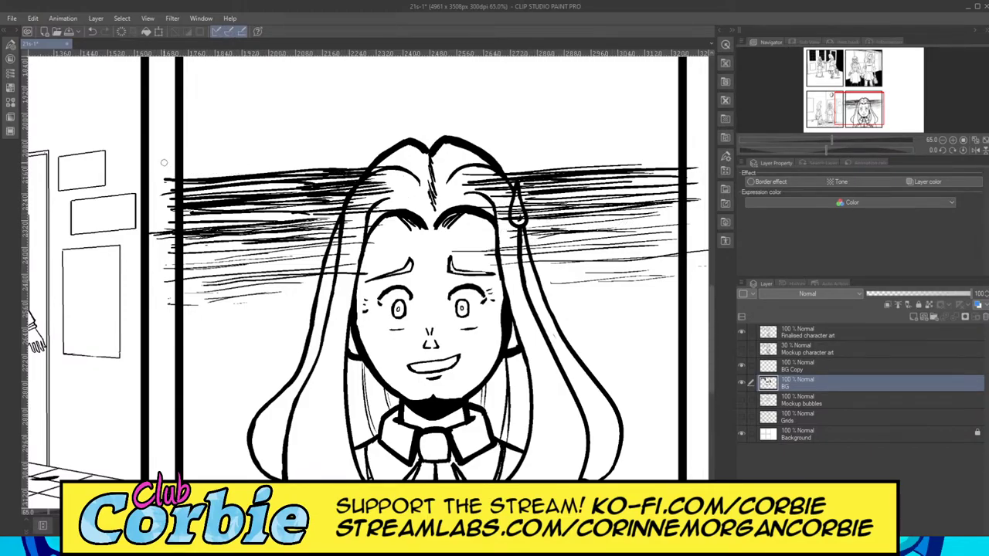
Step: Raise the shading toward the crown of the head with thick horizontal strokes on both sides of the hair
drag(165, 162, 376, 155)
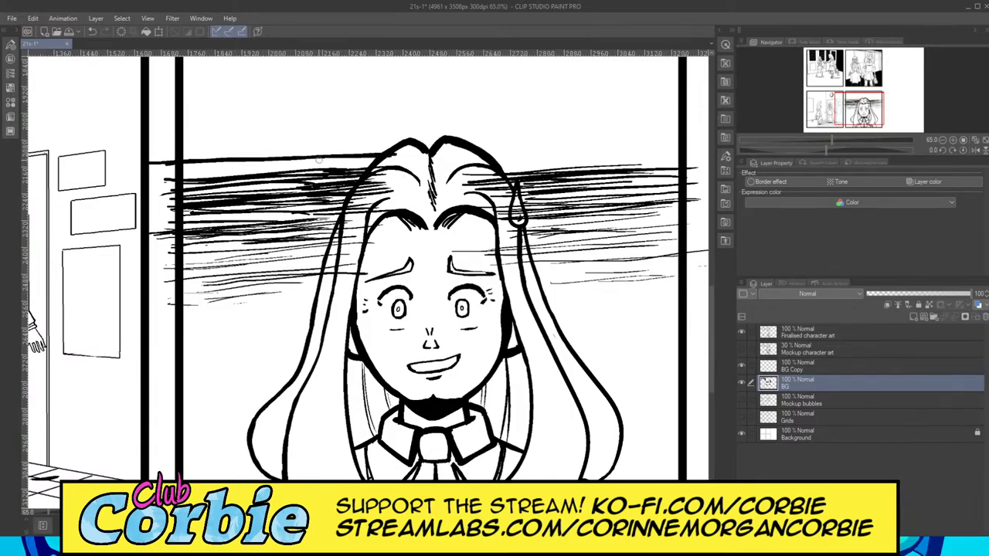
mouse_move(280, 163)
mouse_down()
mouse_move(168, 170)
mouse_move(372, 162)
mouse_up()
drag(224, 173, 153, 177)
drag(141, 177, 373, 159)
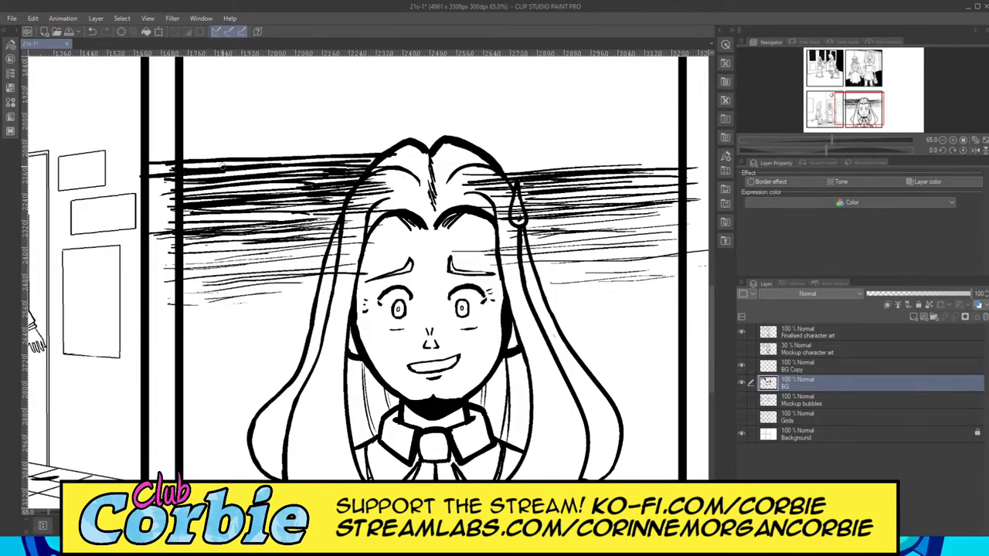
mouse_move(479, 163)
mouse_down()
mouse_move(642, 156)
mouse_move(492, 165)
mouse_move(629, 154)
mouse_up()
drag(706, 147, 537, 156)
drag(473, 165, 631, 159)
drag(508, 169, 646, 160)
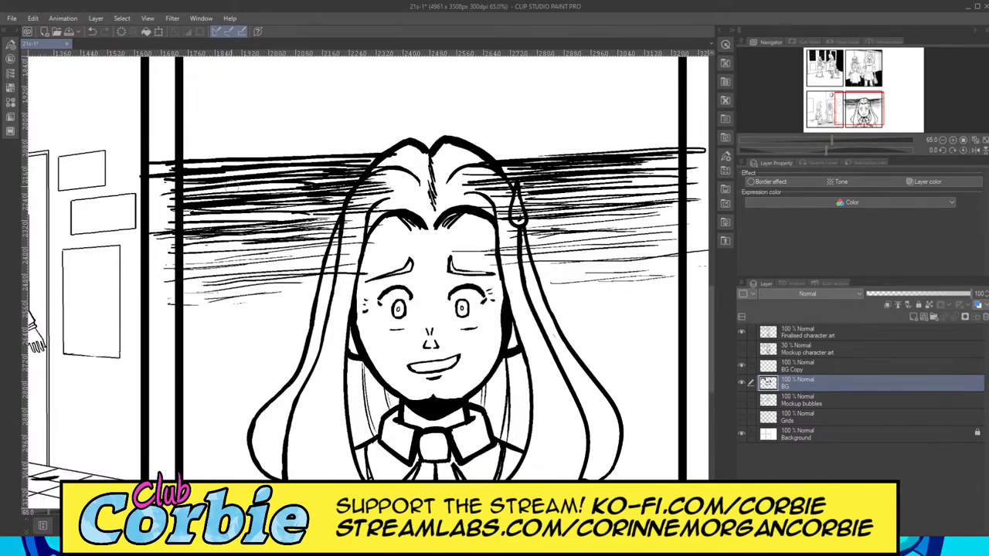
Step: Paint a heavy black band level with the top of the head, spanning the full width of the panel
mouse_move(160, 155)
mouse_down()
mouse_move(371, 141)
mouse_move(251, 149)
mouse_move(329, 149)
mouse_up()
mouse_move(240, 146)
mouse_down()
mouse_move(172, 150)
mouse_move(316, 144)
mouse_move(160, 143)
mouse_up()
drag(160, 143, 347, 136)
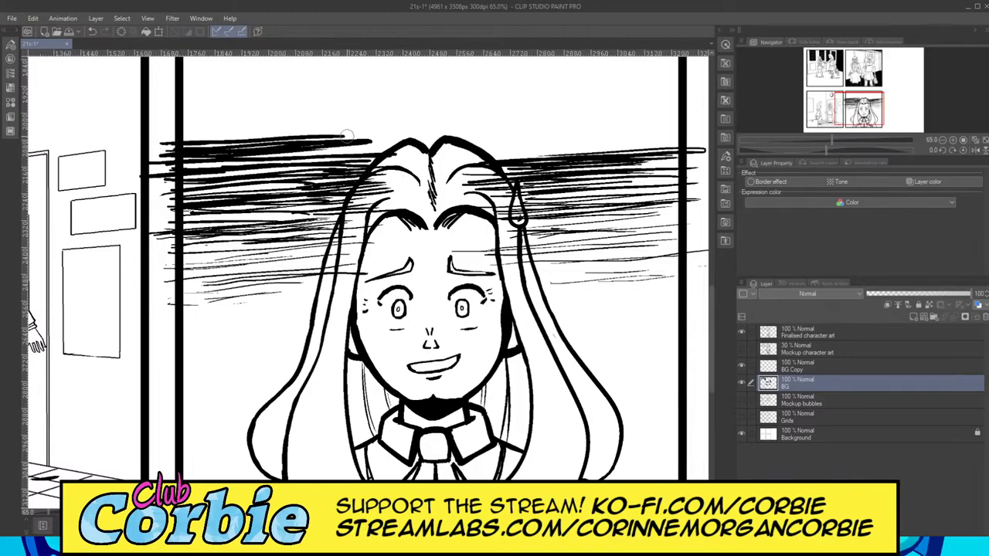
drag(171, 144, 457, 137)
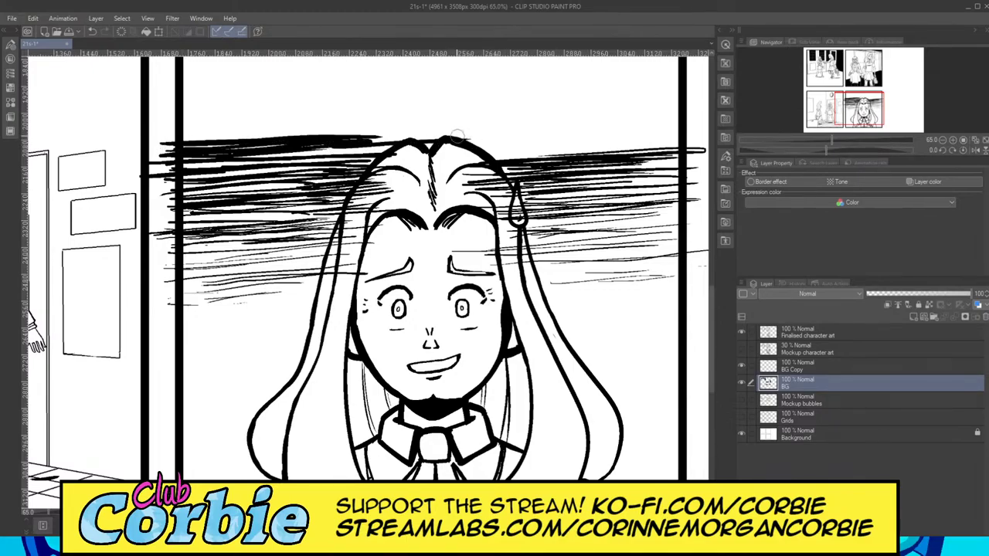
drag(317, 147, 564, 135)
drag(299, 146, 544, 144)
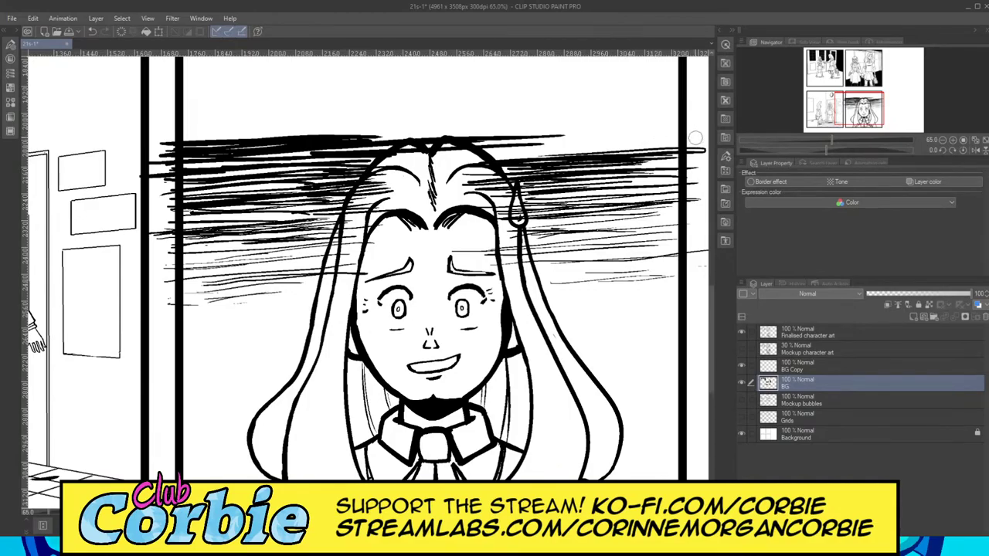
mouse_move(695, 136)
mouse_down()
mouse_move(494, 142)
mouse_move(699, 135)
mouse_up()
mouse_move(510, 151)
mouse_down()
mouse_move(679, 137)
mouse_move(632, 138)
mouse_move(731, 143)
mouse_up()
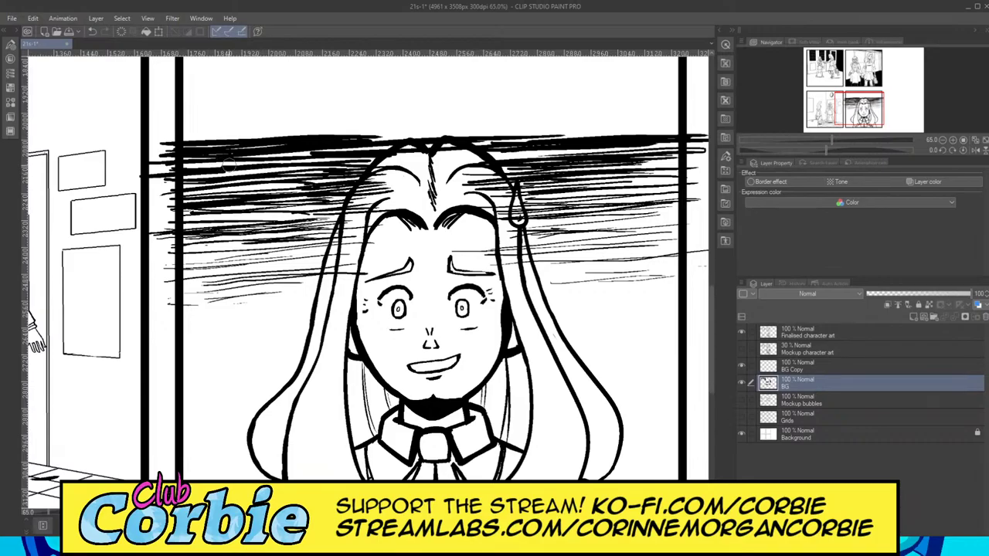
Step: Extend the black band above the character's hair with long overlapping strokes from the left to the right panel border
drag(163, 139, 402, 118)
drag(337, 136, 511, 122)
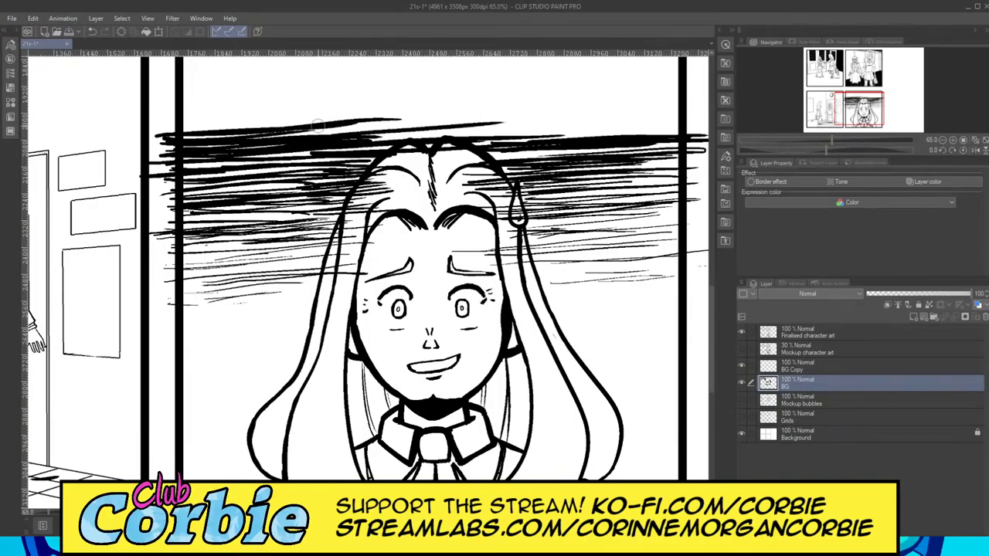
drag(301, 128, 556, 120)
drag(367, 133, 576, 123)
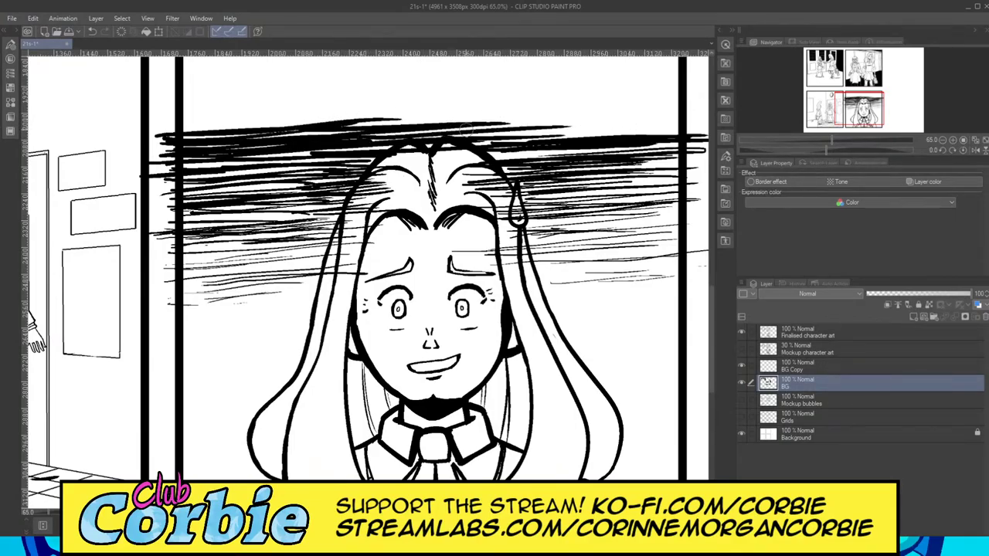
drag(441, 133, 643, 122)
drag(451, 139, 648, 128)
drag(495, 131, 701, 122)
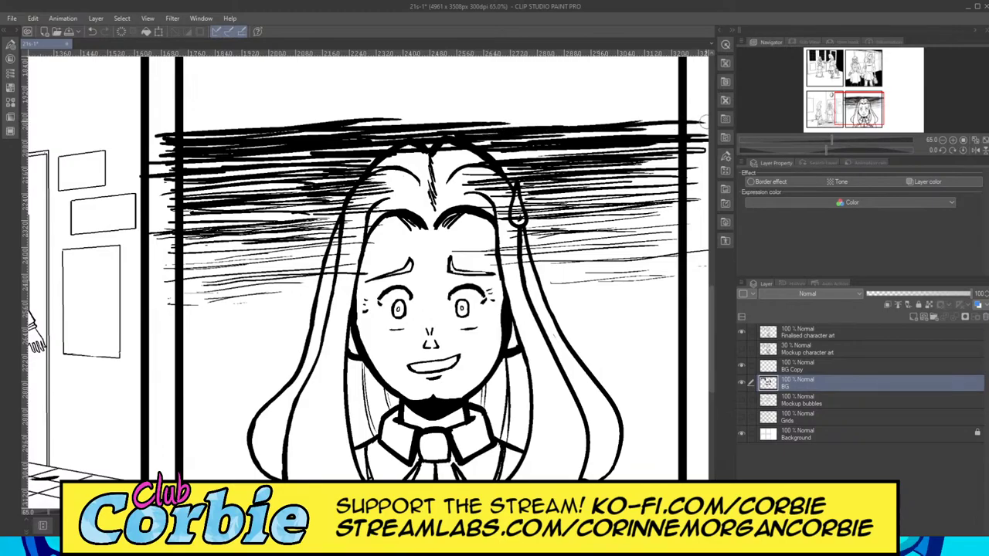
Step: Thicken the black band's upper edge from above the head to the right panel border with slightly rising strokes
drag(379, 131, 607, 120)
drag(394, 126, 652, 114)
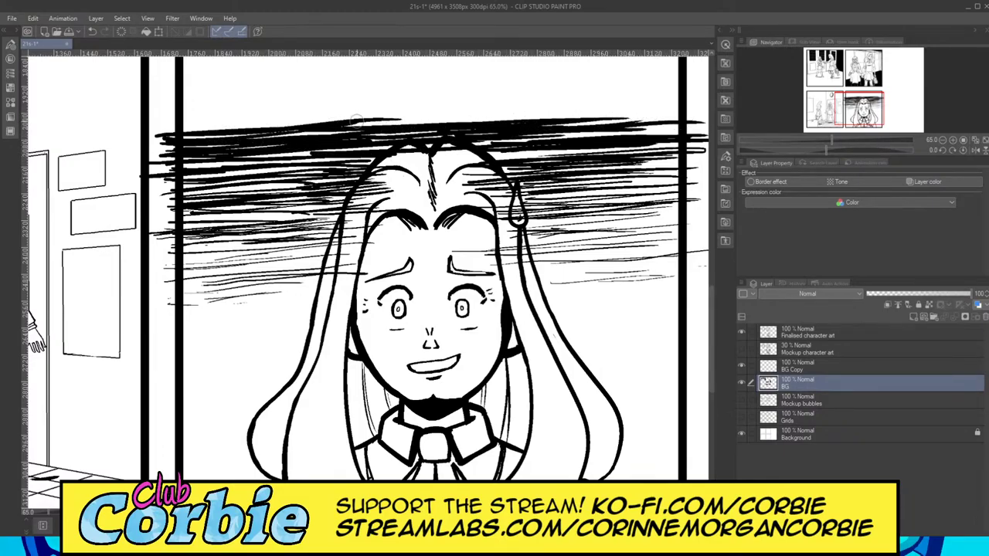
drag(360, 124, 651, 111)
drag(376, 119, 525, 114)
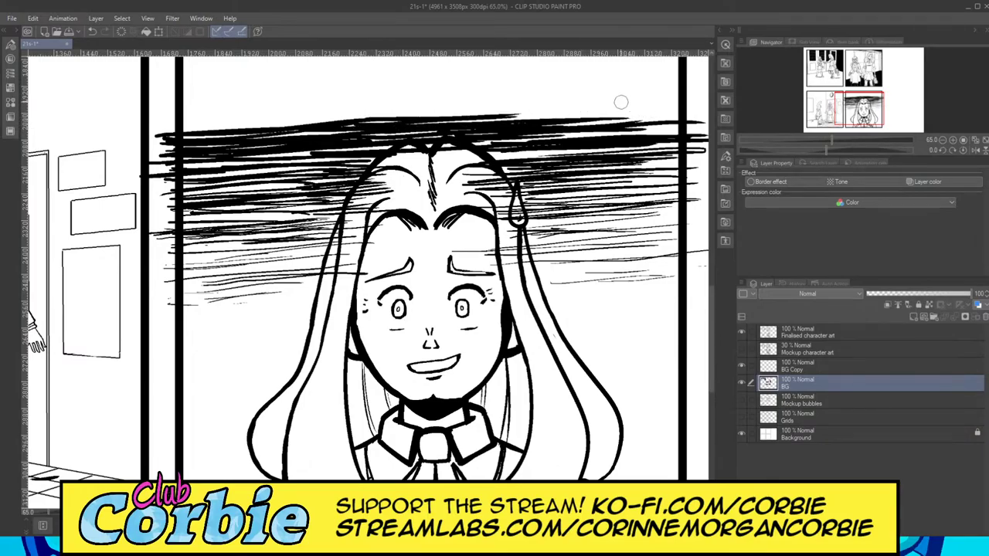
drag(427, 118, 652, 108)
drag(462, 116, 666, 112)
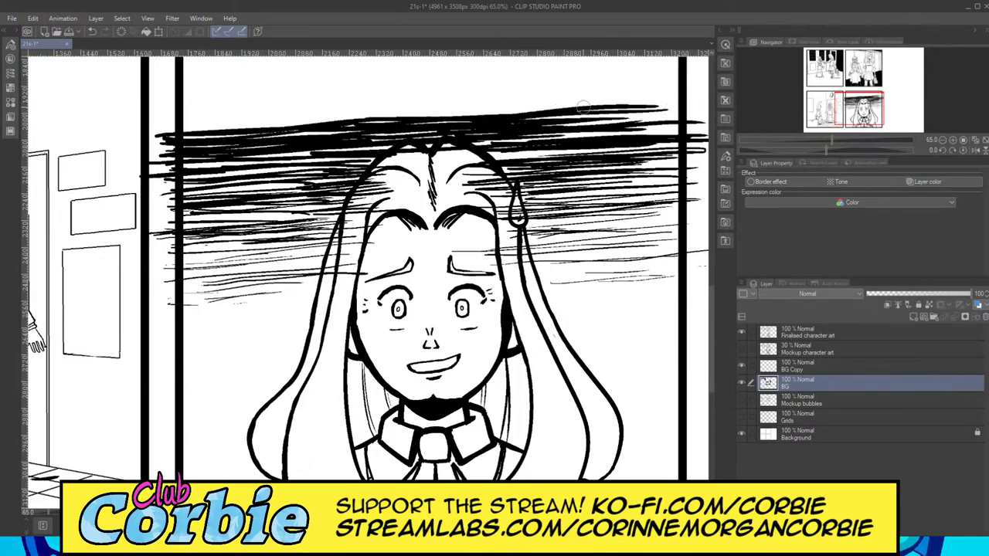
drag(559, 111, 684, 106)
drag(601, 104, 684, 101)
drag(533, 111, 684, 104)
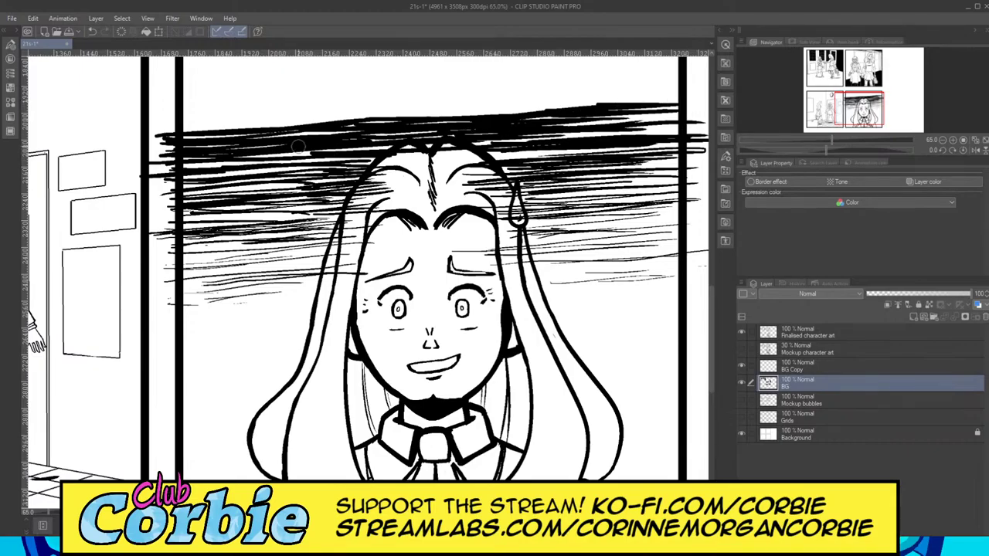
Step: Build up the black band's upper edge with long overlapping strokes, working from the left panel border across to the right one
drag(164, 131, 380, 119)
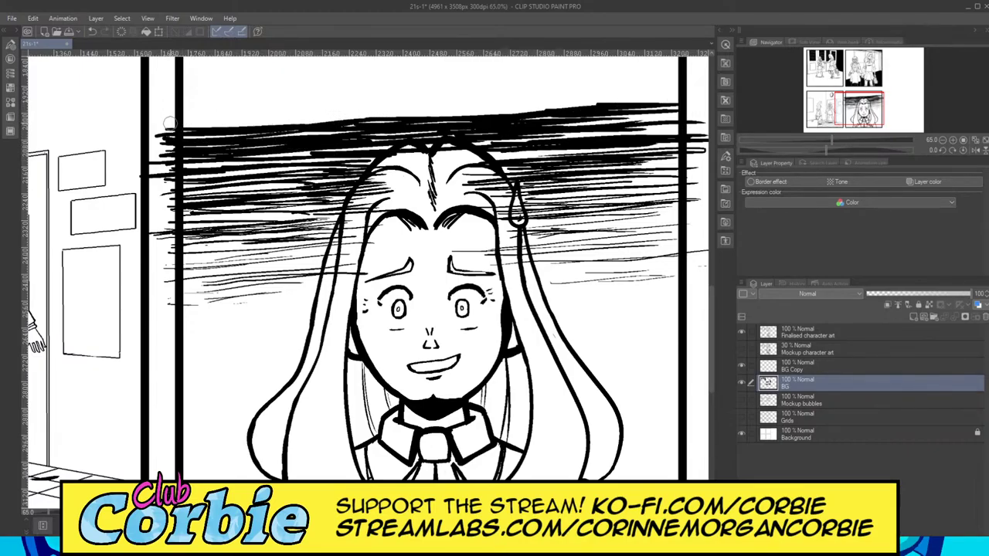
drag(170, 123, 314, 115)
drag(173, 122, 351, 114)
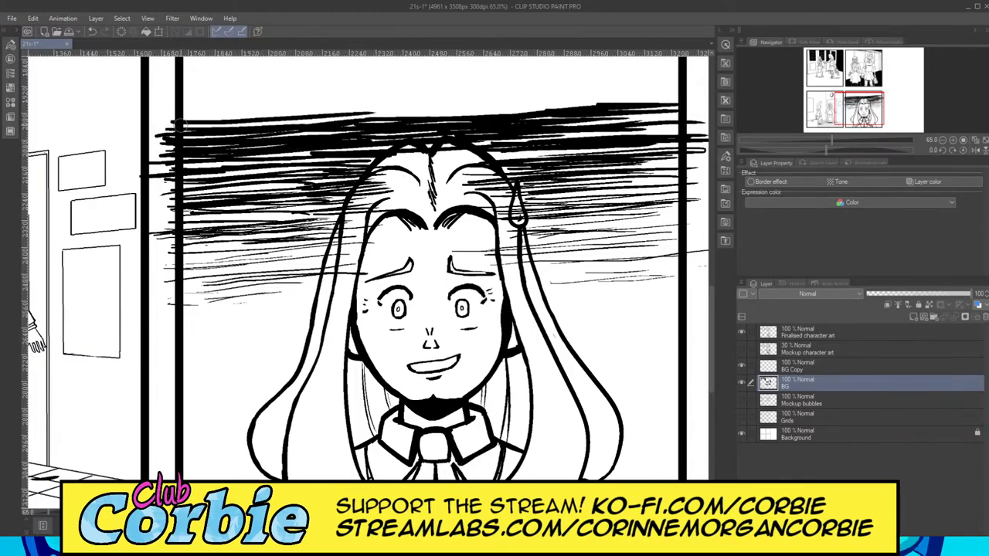
drag(173, 123, 555, 99)
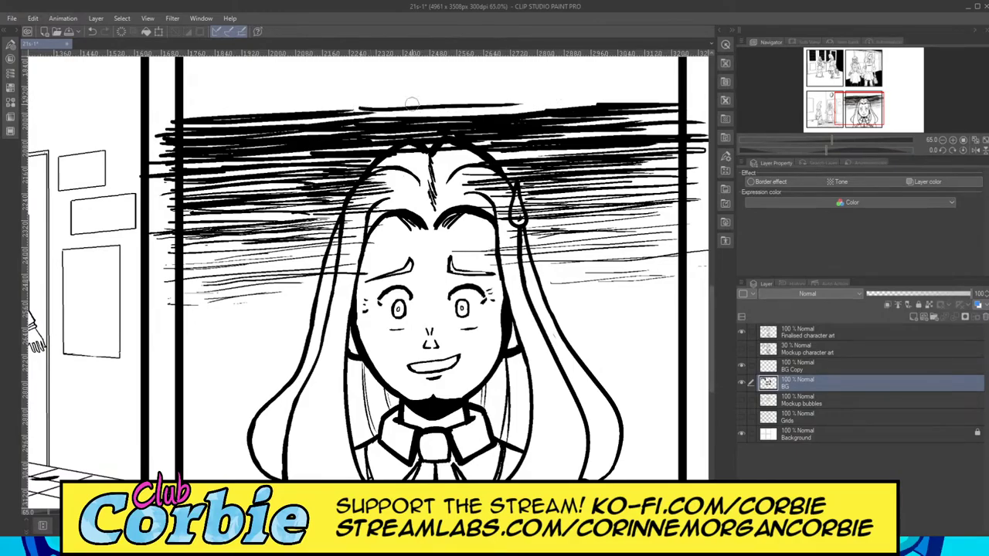
drag(311, 117, 589, 98)
mouse_move(363, 115)
mouse_down()
mouse_move(554, 102)
mouse_move(475, 104)
mouse_up()
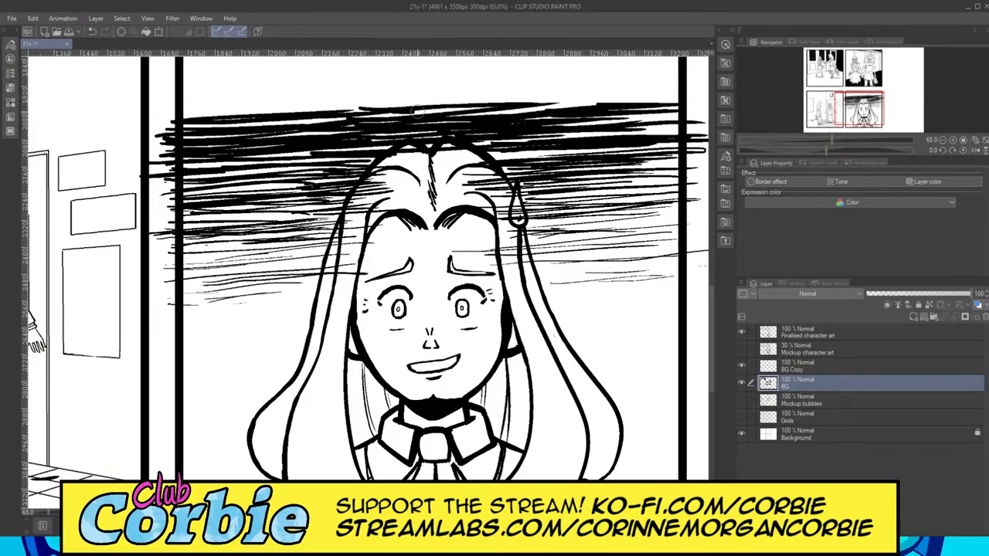
drag(409, 116, 611, 97)
drag(538, 105, 670, 91)
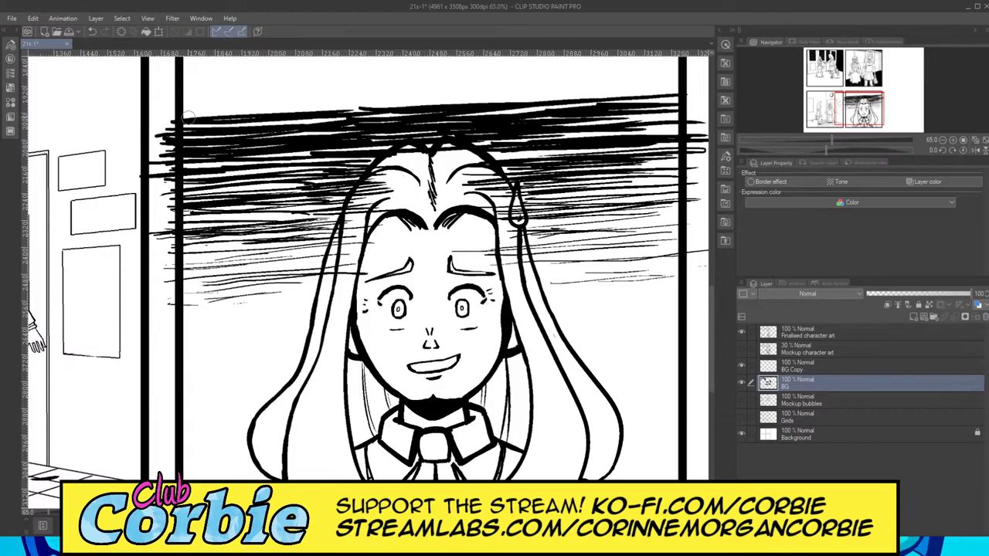
Step: Add another layer of slightly rising black strokes above the band, starting with a dense patch at the left panel border
mouse_move(189, 116)
mouse_down()
mouse_move(305, 98)
mouse_move(353, 105)
mouse_up()
drag(167, 114, 290, 113)
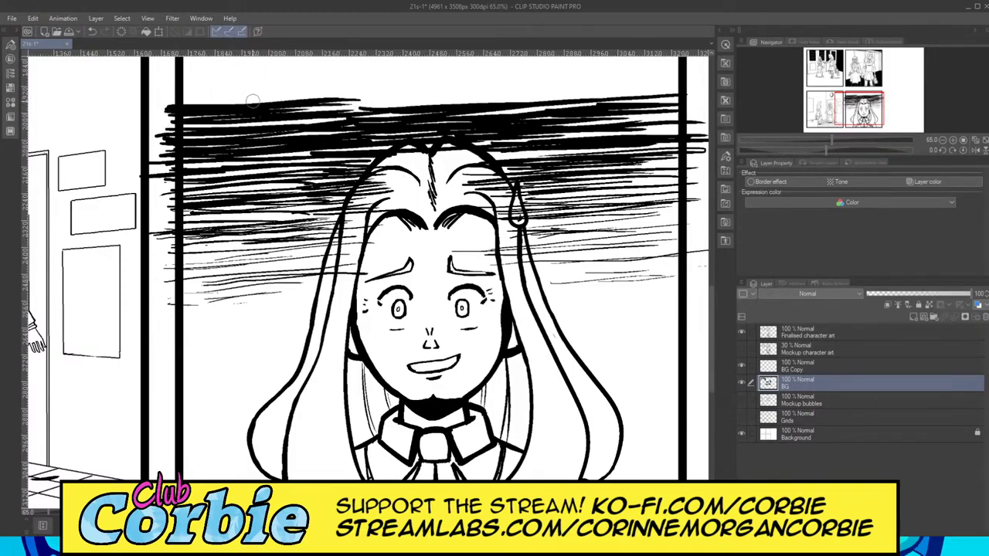
mouse_move(180, 101)
mouse_down()
mouse_move(358, 93)
mouse_move(157, 102)
mouse_move(474, 93)
mouse_up()
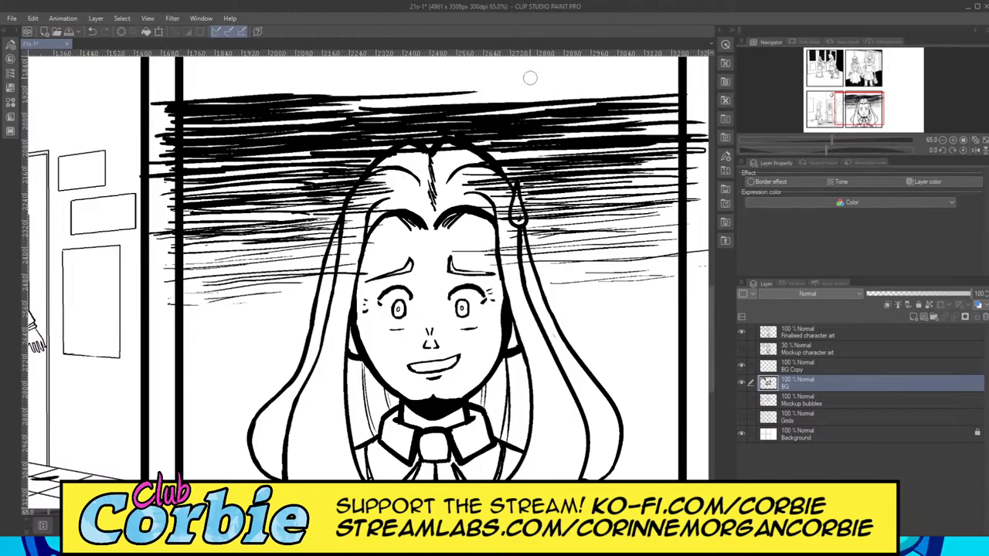
mouse_move(335, 97)
mouse_down()
mouse_move(538, 88)
mouse_move(318, 101)
mouse_move(517, 92)
mouse_up()
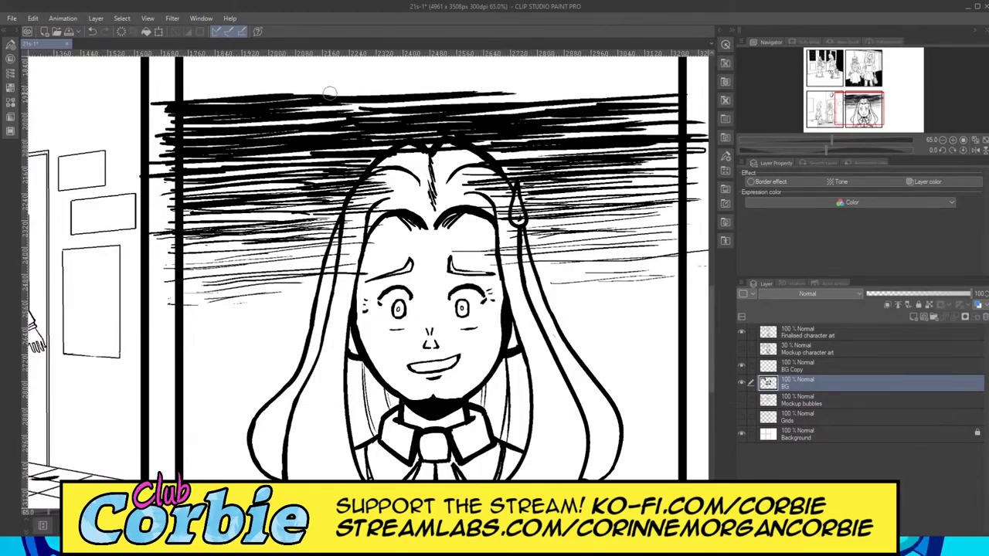
drag(329, 93, 515, 88)
drag(291, 93, 516, 86)
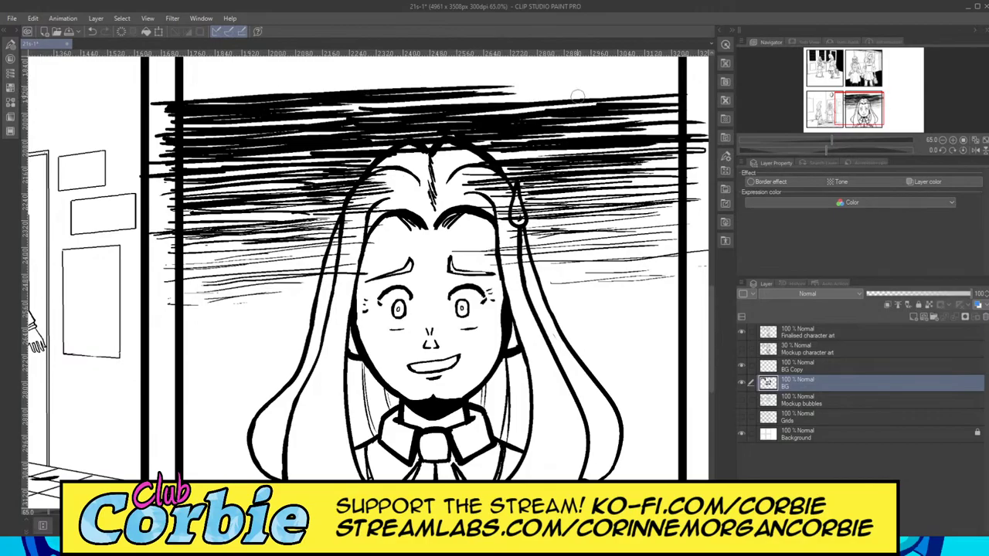
drag(332, 93, 646, 88)
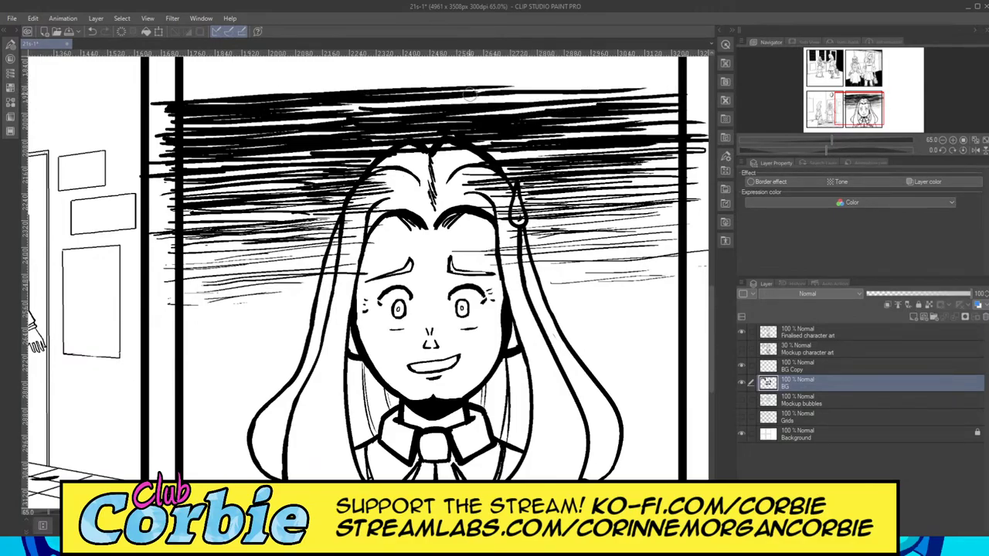
mouse_move(469, 94)
mouse_down()
mouse_move(645, 88)
mouse_move(602, 84)
mouse_move(638, 83)
mouse_up()
mouse_move(543, 87)
mouse_down()
mouse_move(686, 75)
mouse_move(622, 91)
mouse_move(684, 88)
mouse_up()
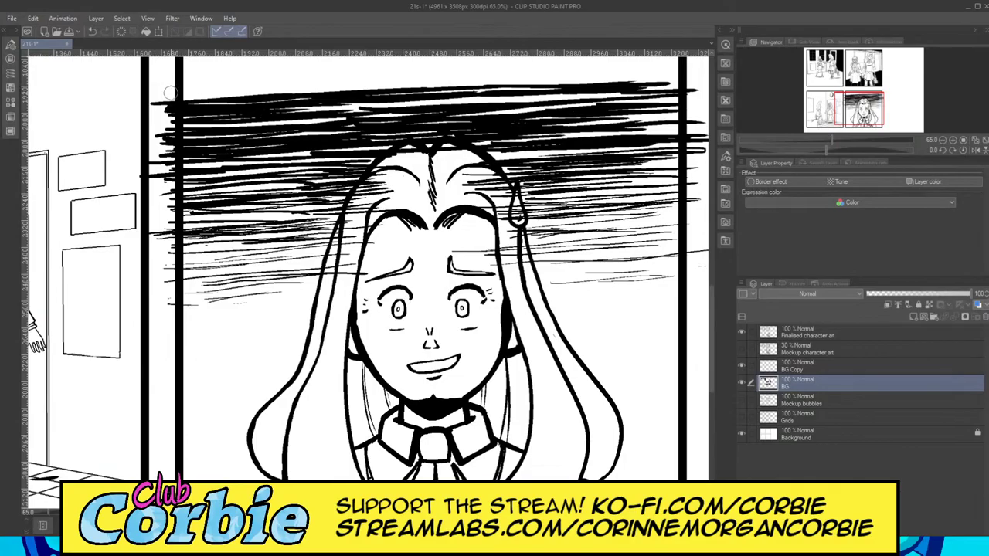
Step: Continue the dark hatching higher above the head with long strokes spanning the panel, packing them densely over the middle
drag(172, 91, 349, 80)
drag(168, 84, 309, 71)
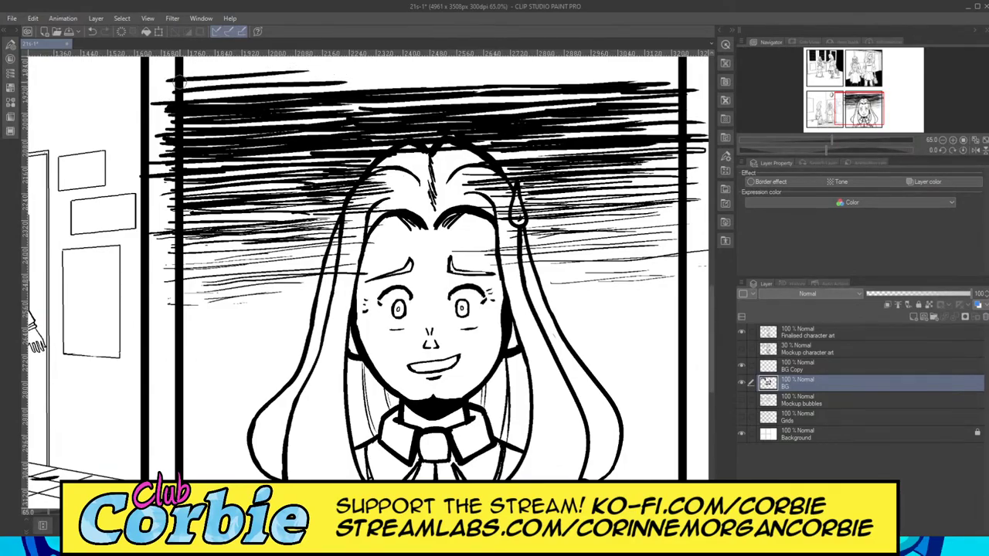
drag(172, 84, 340, 73)
mouse_move(163, 93)
mouse_down()
mouse_move(351, 82)
mouse_move(493, 94)
mouse_move(336, 85)
mouse_move(429, 81)
mouse_up()
drag(309, 79, 464, 75)
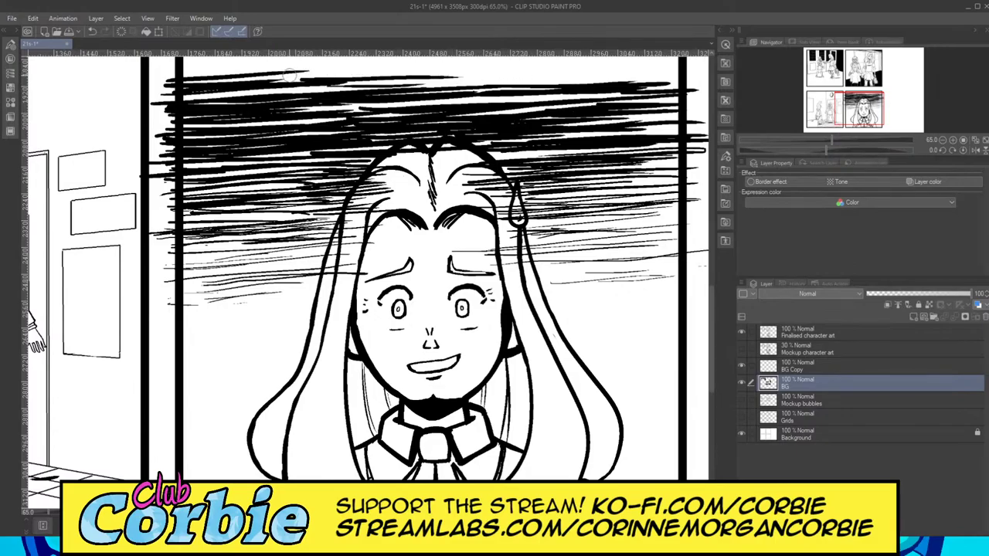
drag(271, 75, 478, 72)
drag(333, 83, 569, 72)
drag(364, 84, 624, 77)
mouse_move(436, 82)
mouse_down()
mouse_move(668, 78)
mouse_move(481, 72)
mouse_move(671, 66)
mouse_move(431, 69)
mouse_move(678, 65)
mouse_up()
drag(313, 78, 494, 71)
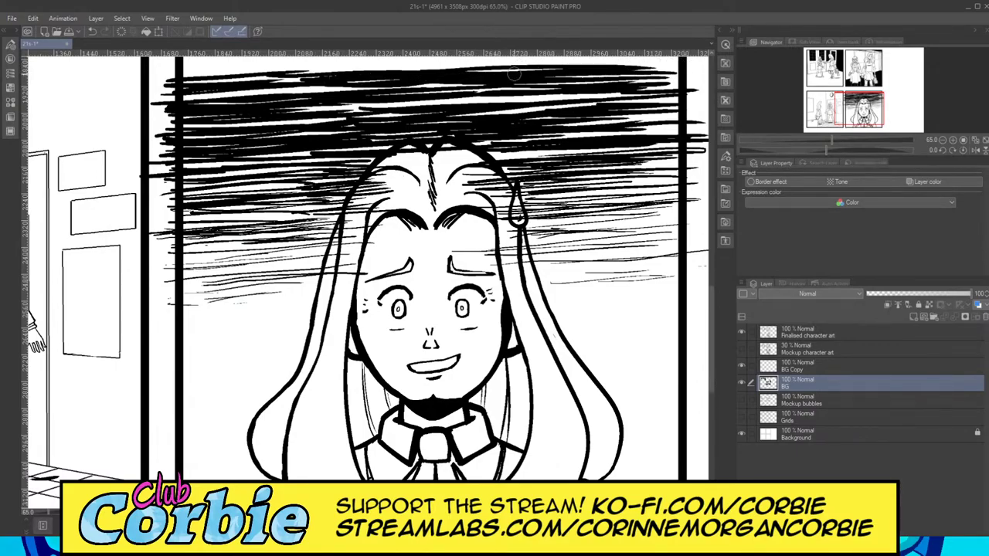
drag(297, 71, 530, 69)
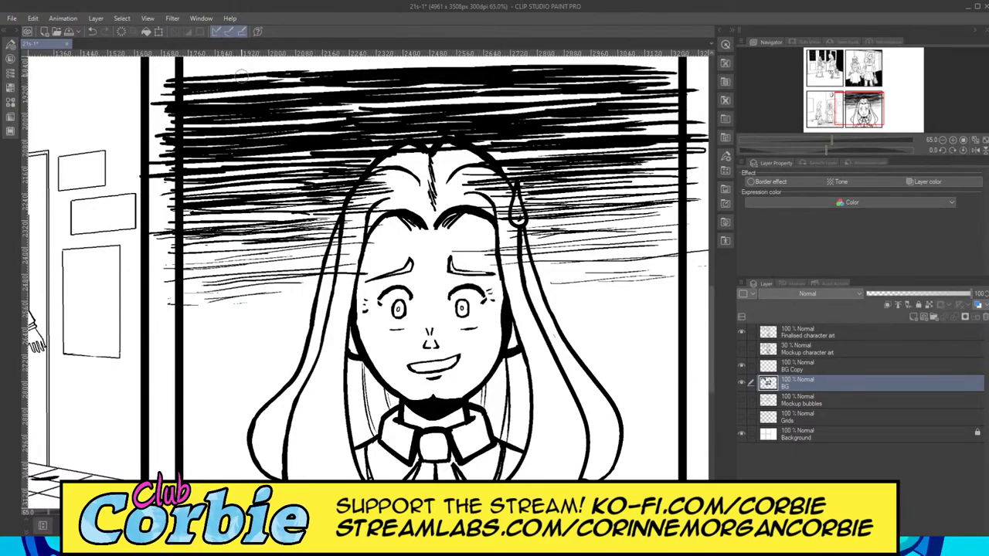
Step: Extend the hatching to just below the panel's top border, stroking from the left border past the middle toward the right
mouse_move(161, 72)
mouse_down()
mouse_move(388, 60)
mouse_move(324, 65)
mouse_up()
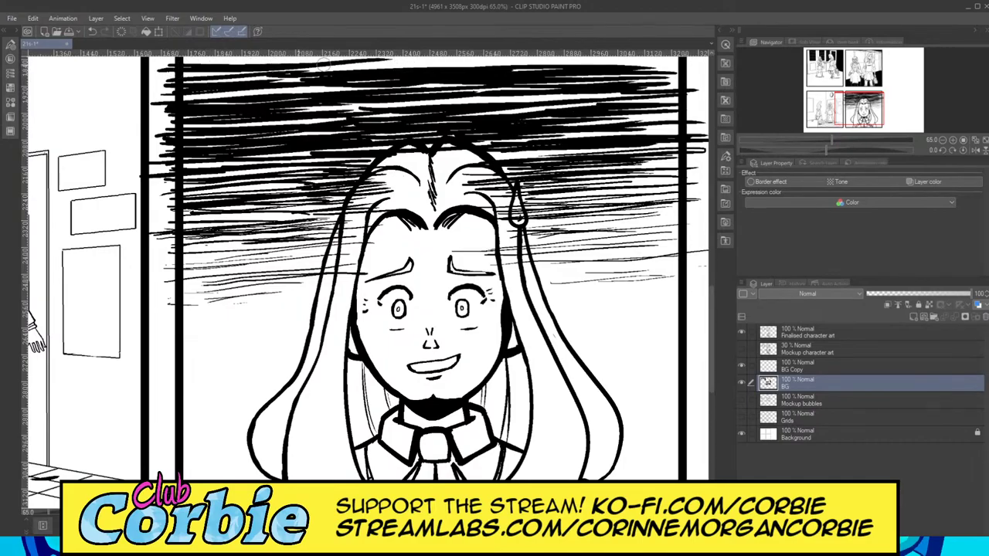
drag(163, 70, 327, 63)
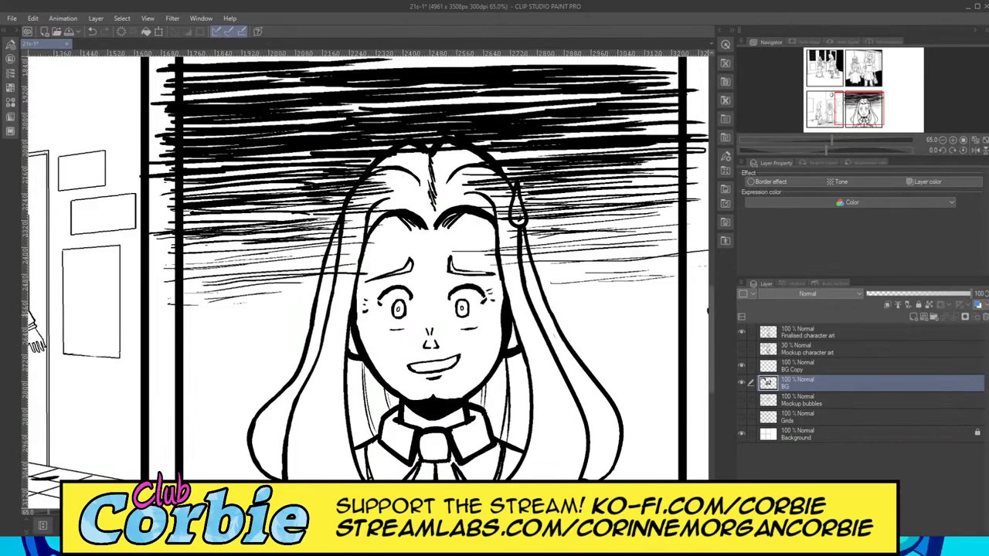
scroll(711, 299, up, 2)
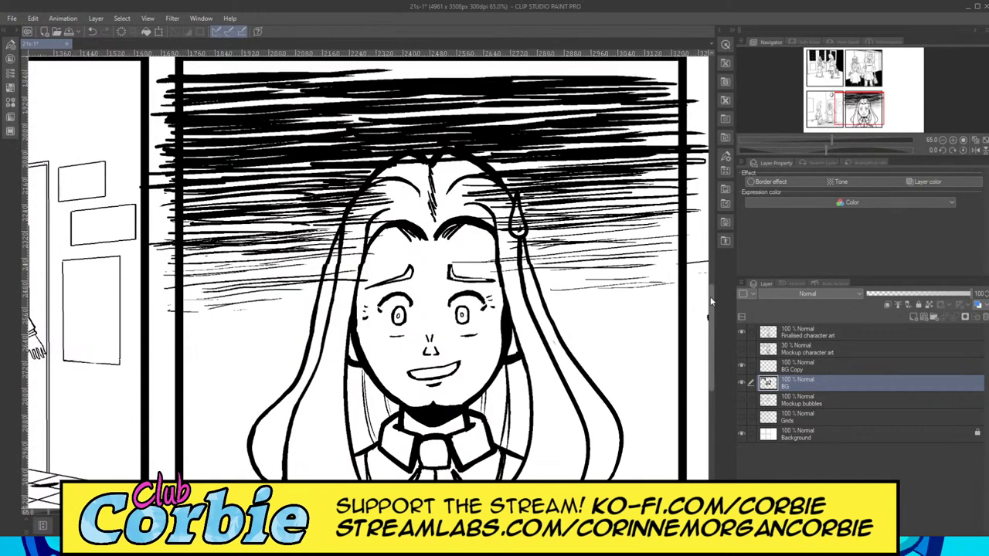
scroll(710, 301, up, 4)
drag(319, 109, 472, 113)
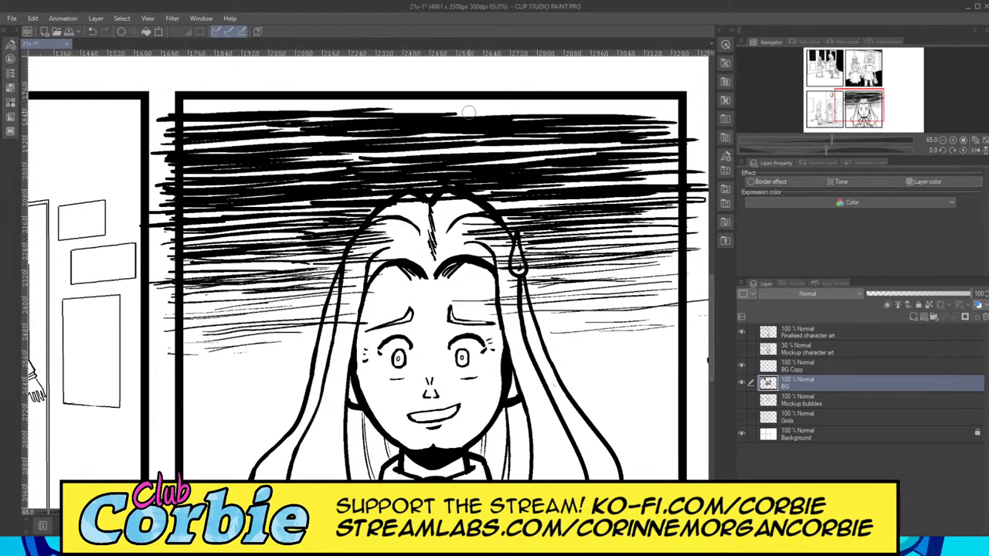
drag(329, 110, 553, 104)
drag(391, 110, 597, 109)
drag(458, 111, 663, 108)
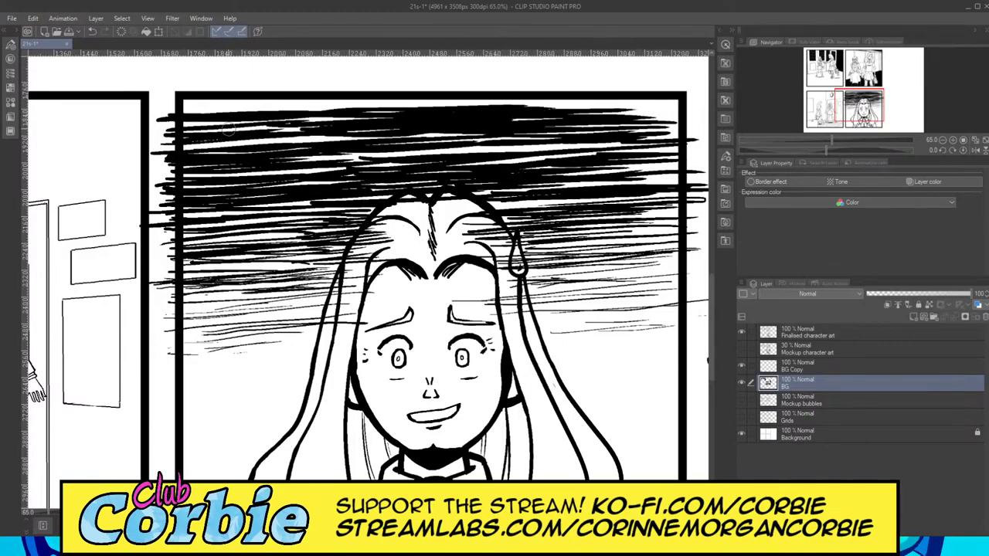
Step: Fill the remaining white strip along the panel's top border with black strokes from the left corner to the right corner
mouse_move(162, 109)
mouse_down()
mouse_move(349, 104)
mouse_move(160, 111)
mouse_move(344, 106)
mouse_move(161, 105)
mouse_move(302, 101)
mouse_move(166, 99)
mouse_move(199, 101)
mouse_up()
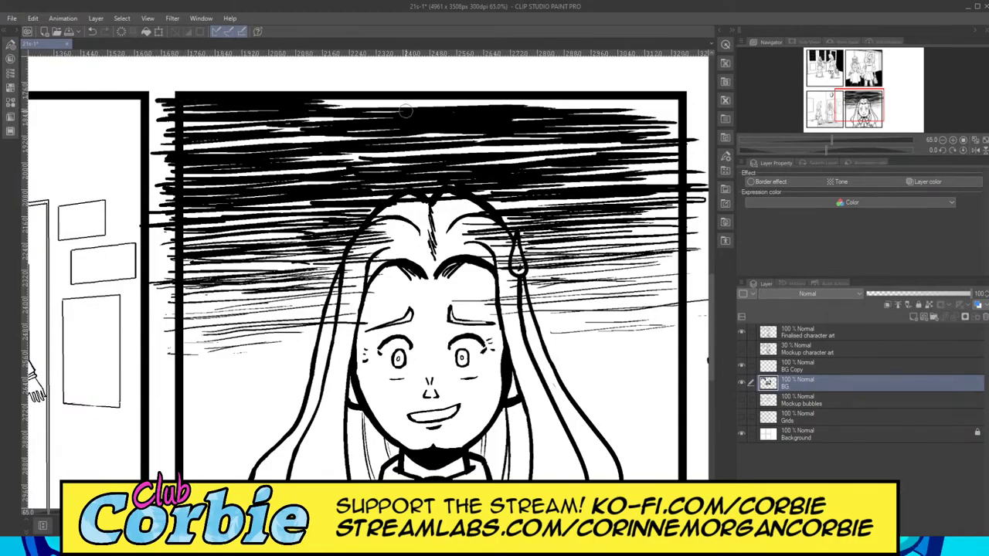
drag(313, 104, 499, 100)
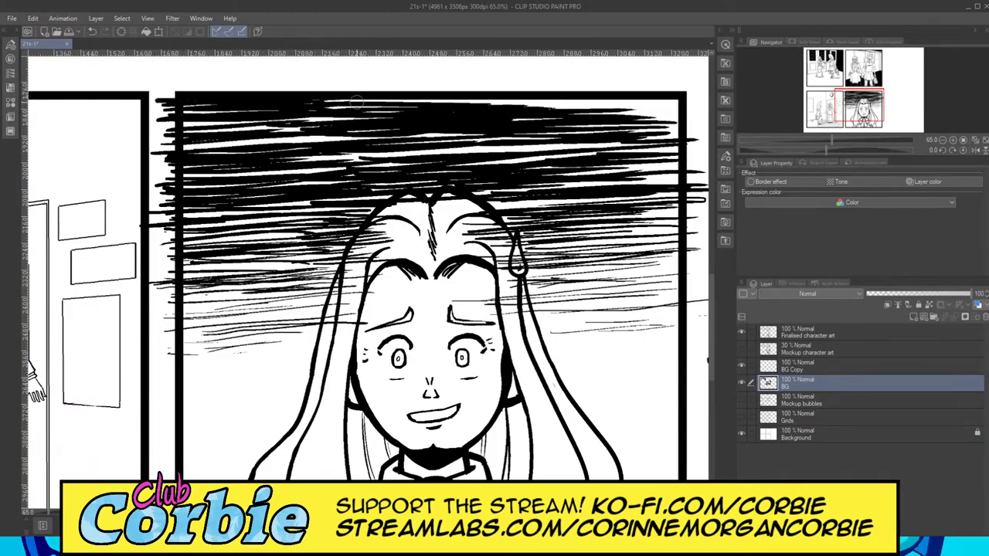
drag(356, 101, 595, 98)
drag(405, 103, 647, 105)
drag(441, 99, 659, 94)
drag(527, 103, 669, 97)
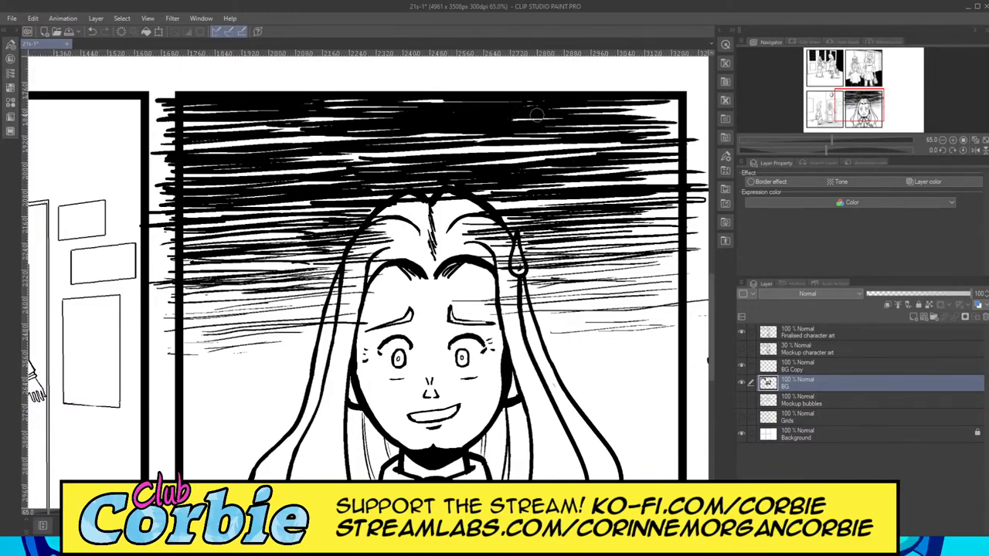
drag(570, 110, 695, 109)
mouse_move(629, 111)
mouse_down()
mouse_move(678, 113)
mouse_move(626, 101)
mouse_move(698, 99)
mouse_up()
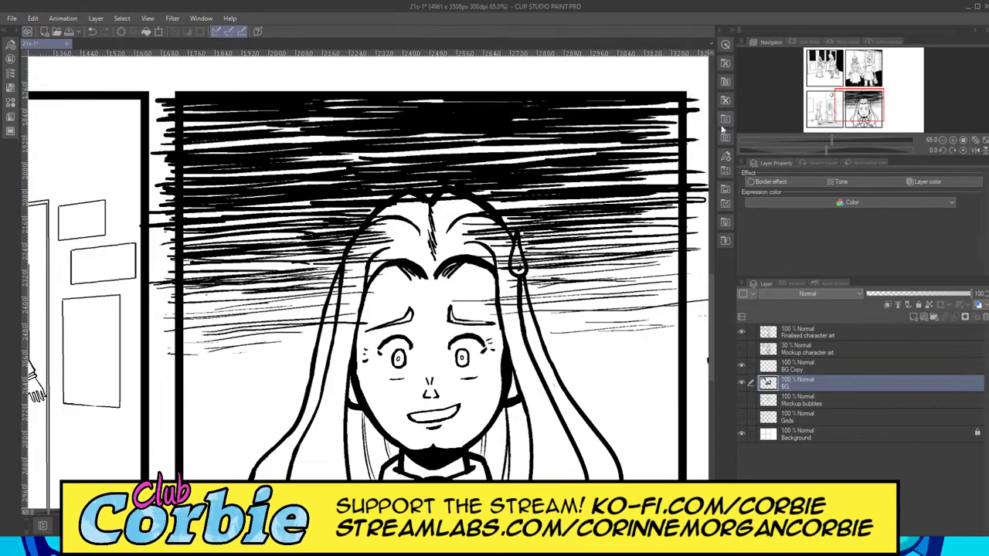
Step: Darken the white gaps beside the right panel border above head level with short overlapping strokes
mouse_move(638, 174)
mouse_down()
mouse_move(708, 171)
mouse_move(695, 179)
mouse_up()
mouse_move(604, 167)
mouse_down()
mouse_move(706, 165)
mouse_move(678, 151)
mouse_up()
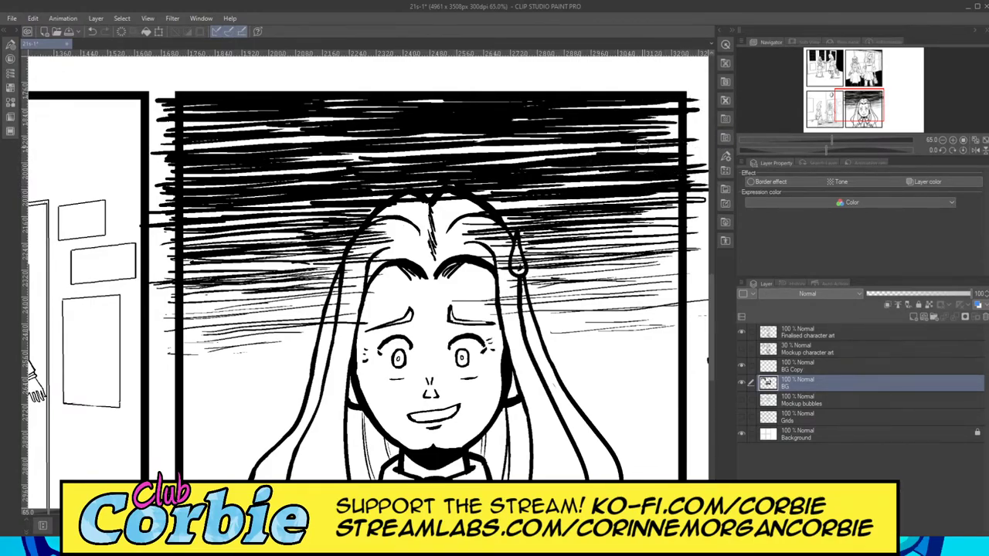
drag(610, 145, 700, 143)
mouse_move(622, 128)
mouse_down()
mouse_move(707, 123)
mouse_move(689, 125)
mouse_up()
drag(614, 145, 698, 134)
drag(635, 117, 694, 108)
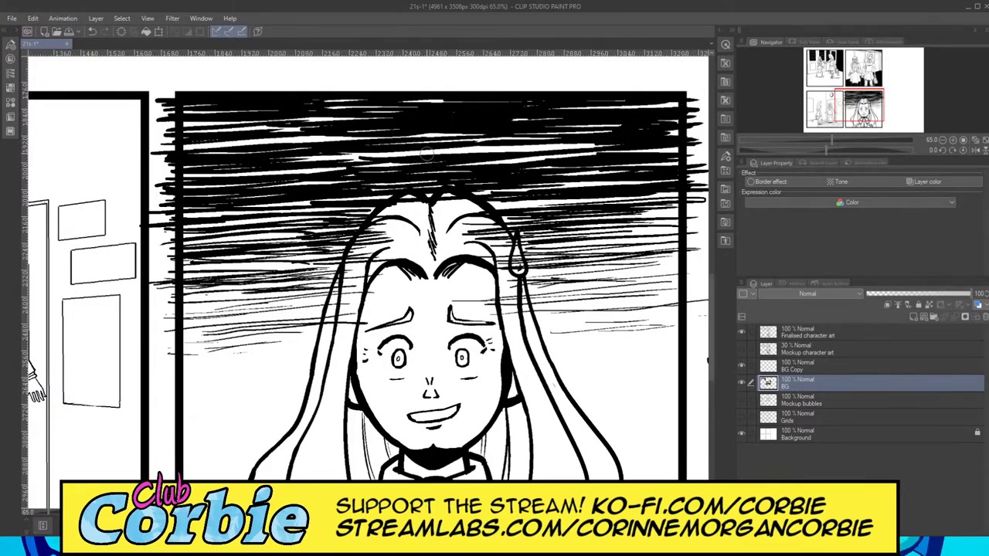
Step: Thin out the white gaps above the head and toward the left panel border with additional black strokes
mouse_move(413, 154)
mouse_down()
mouse_move(631, 145)
mouse_move(400, 153)
mouse_move(598, 143)
mouse_up()
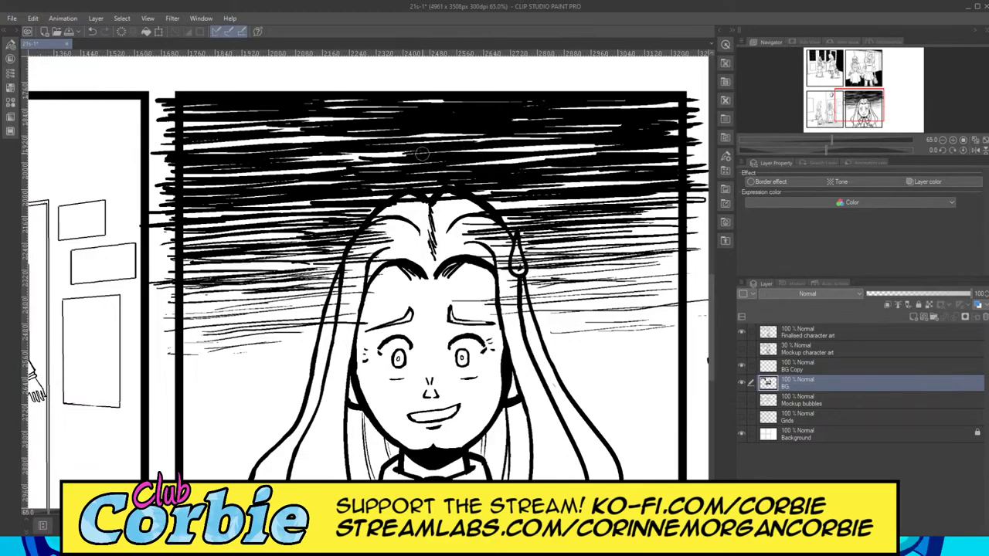
drag(422, 154, 601, 145)
mouse_move(463, 152)
mouse_down()
mouse_move(589, 143)
mouse_move(562, 143)
mouse_up()
drag(283, 136, 385, 130)
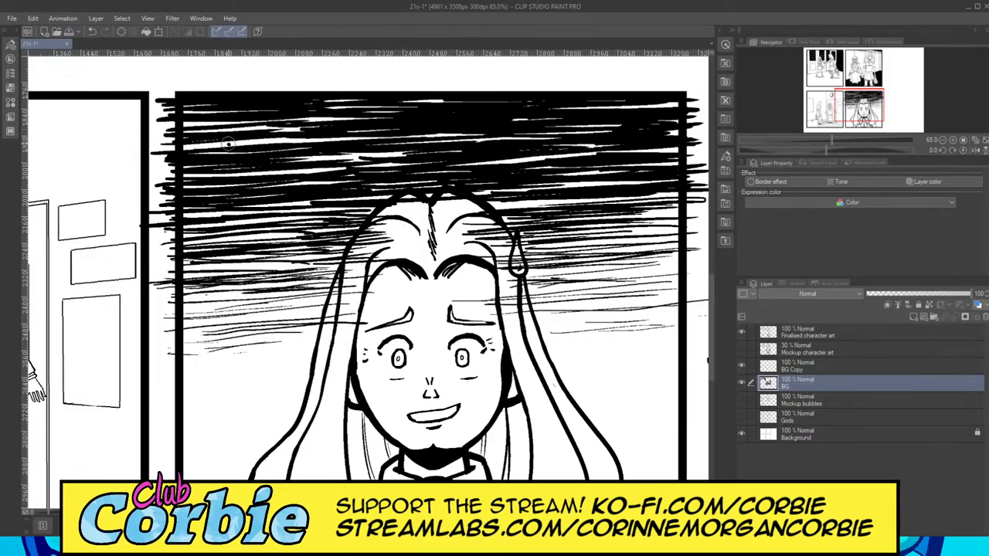
drag(228, 143, 370, 140)
drag(162, 150, 325, 138)
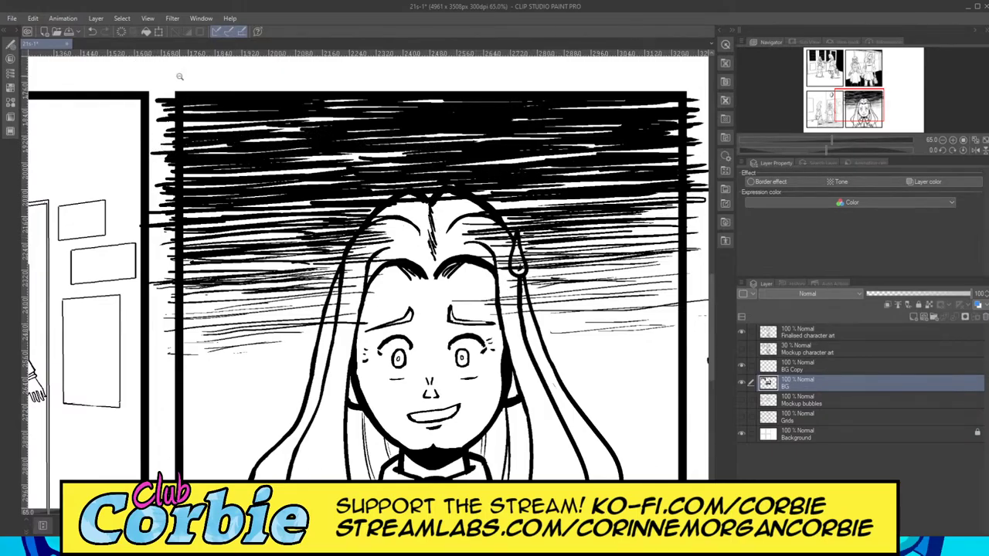
Step: Erase the hatching that overlaps the character's hair, forehead and sweat drop on the BG layer
drag(340, 169, 271, 186)
drag(299, 133, 355, 147)
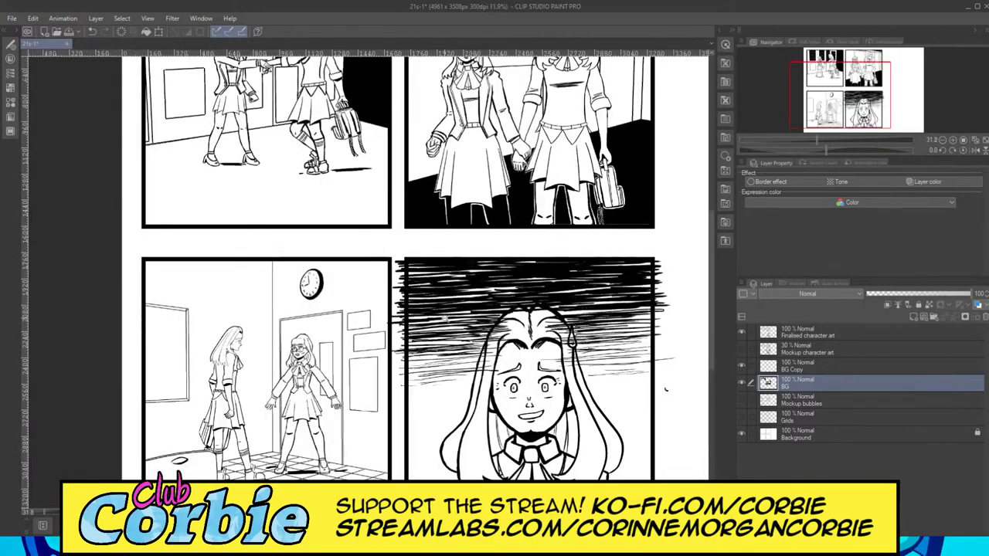
scroll(588, 361, up, 4)
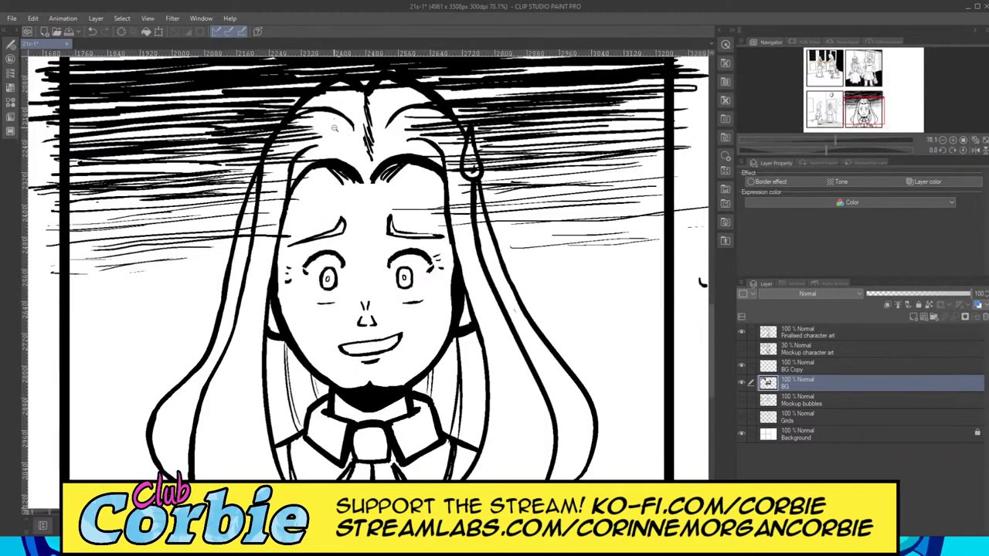
scroll(338, 140, up, 2)
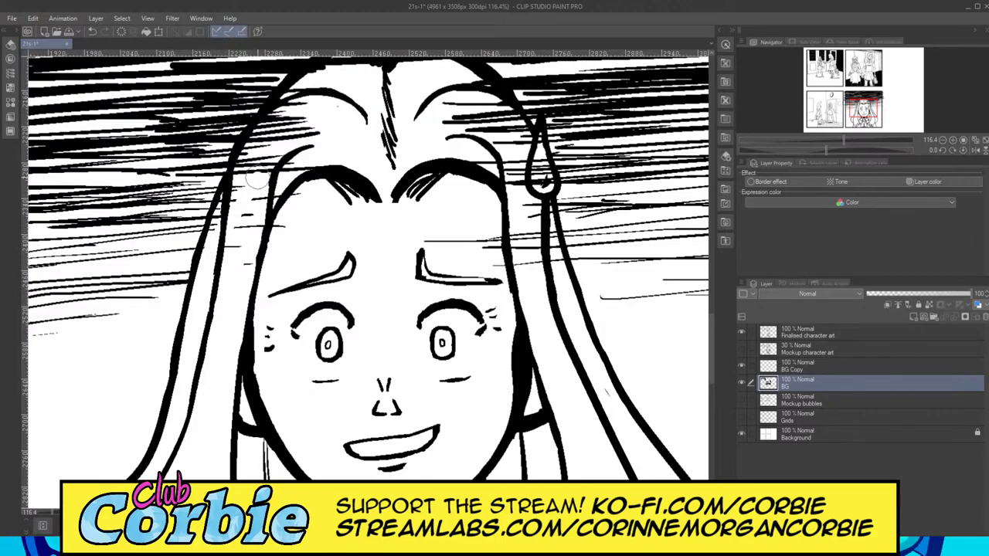
mouse_move(243, 170)
mouse_down()
mouse_move(280, 110)
mouse_move(241, 182)
mouse_move(342, 110)
mouse_move(257, 204)
mouse_move(309, 184)
mouse_move(247, 208)
mouse_up()
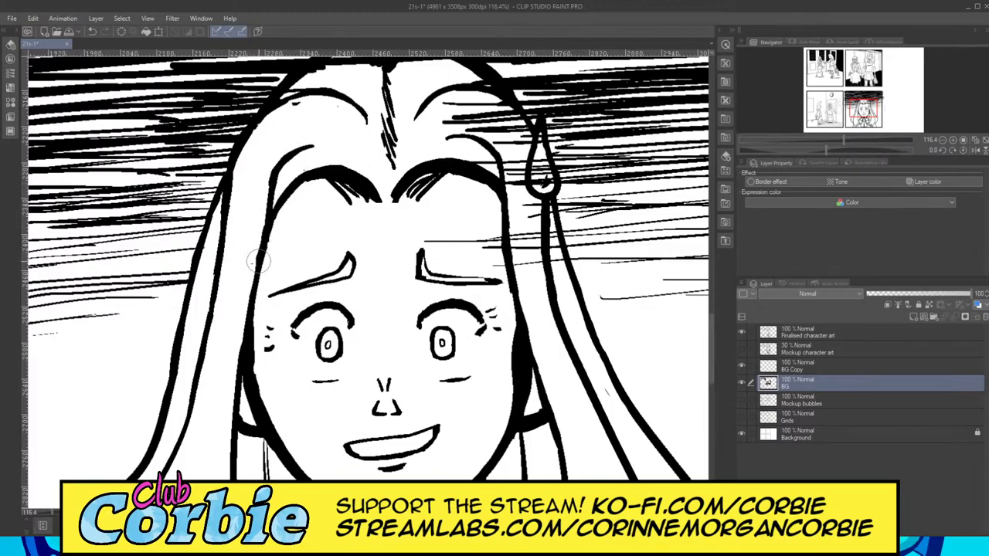
mouse_move(404, 239)
mouse_down()
mouse_move(464, 250)
mouse_move(453, 239)
mouse_move(499, 240)
mouse_move(516, 267)
mouse_move(535, 225)
mouse_move(550, 267)
mouse_move(529, 183)
mouse_move(543, 199)
mouse_move(536, 153)
mouse_move(528, 190)
mouse_move(461, 174)
mouse_move(486, 166)
mouse_move(464, 136)
mouse_move(441, 142)
mouse_move(464, 109)
mouse_move(457, 115)
mouse_move(500, 116)
mouse_move(489, 107)
mouse_move(502, 121)
mouse_up()
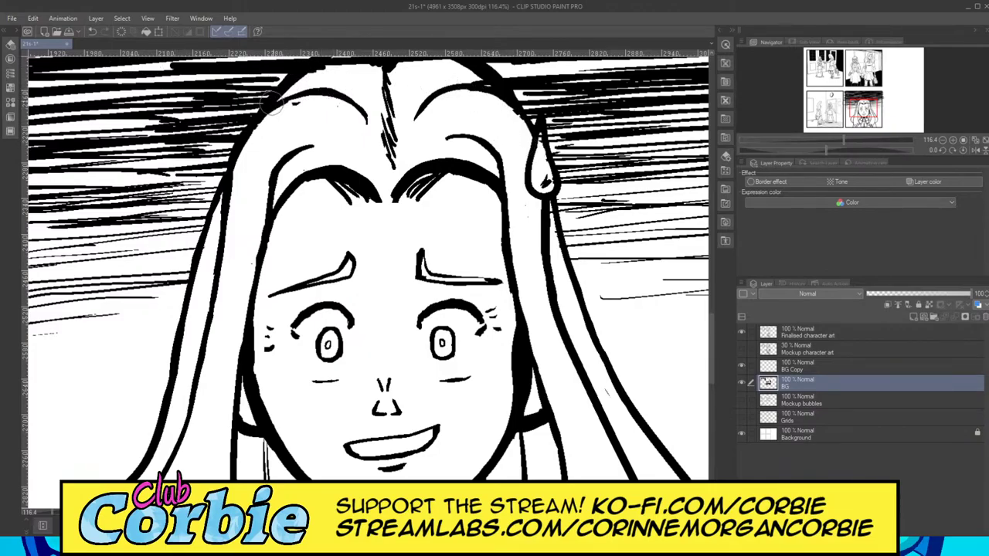
key(p)
scroll(349, 198, down, 5)
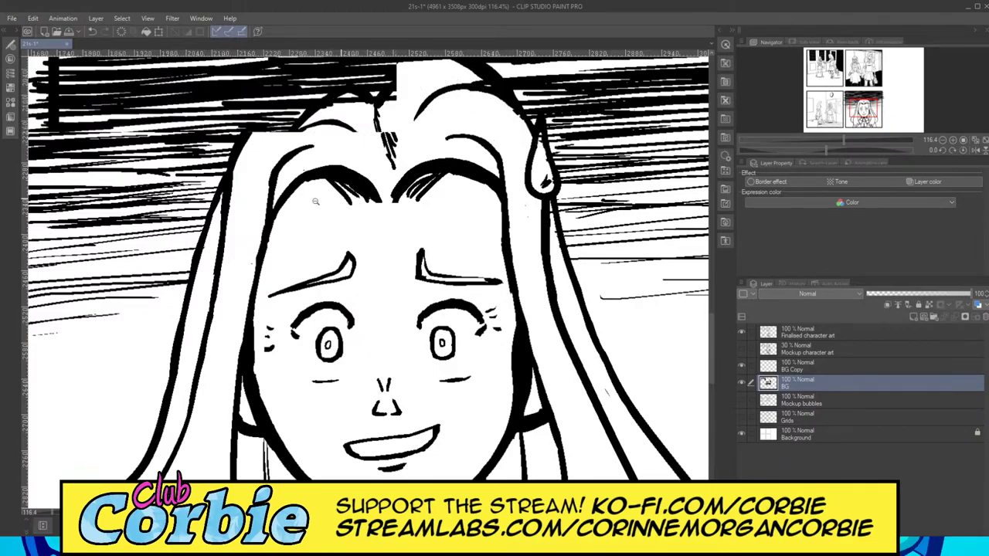
Step: Erase the leftover strokes crossing the top of the character's hair, and ink over the white notch above the parting
drag(360, 179, 353, 134)
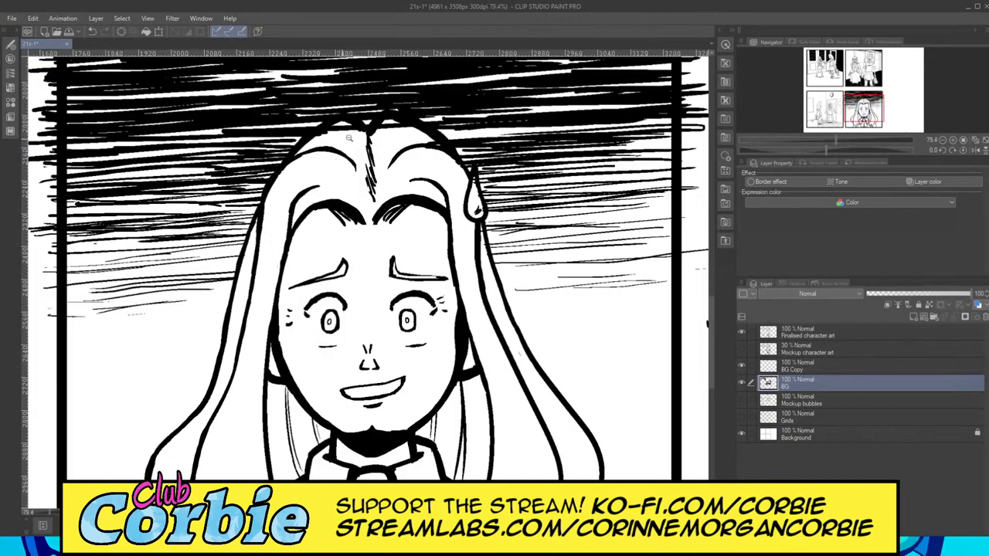
scroll(349, 138, up, 3)
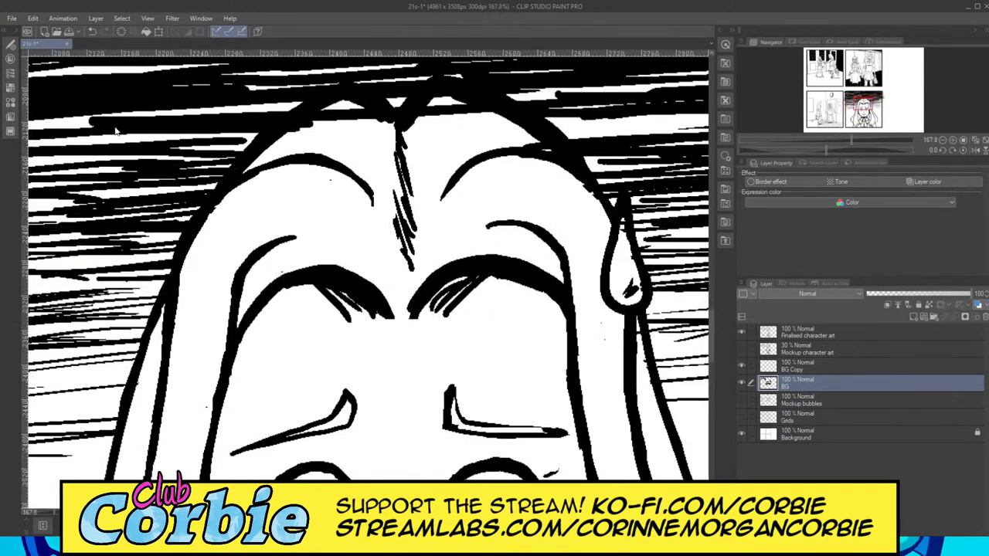
key(e)
drag(360, 117, 311, 129)
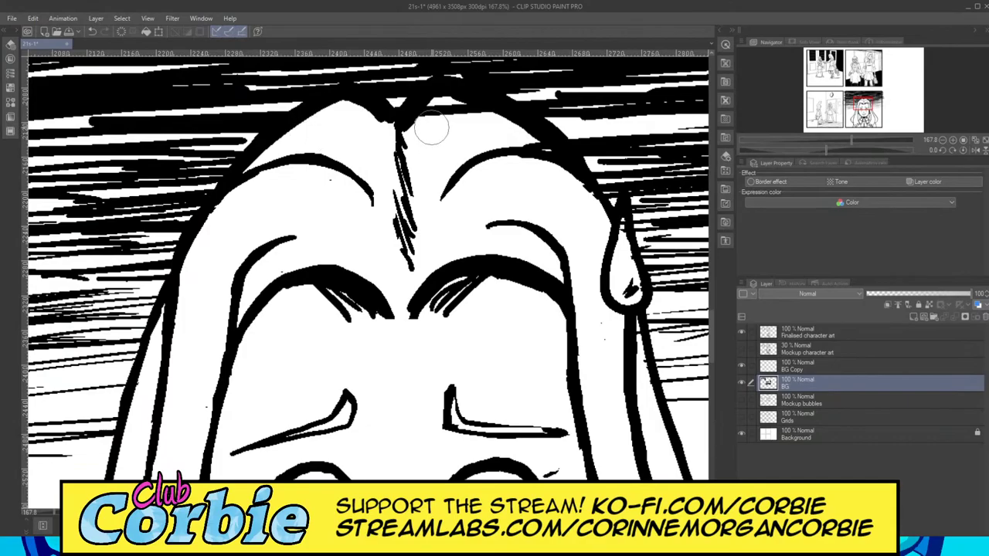
mouse_move(431, 127)
mouse_down()
mouse_move(456, 102)
mouse_move(494, 116)
mouse_move(523, 159)
mouse_move(561, 175)
mouse_up()
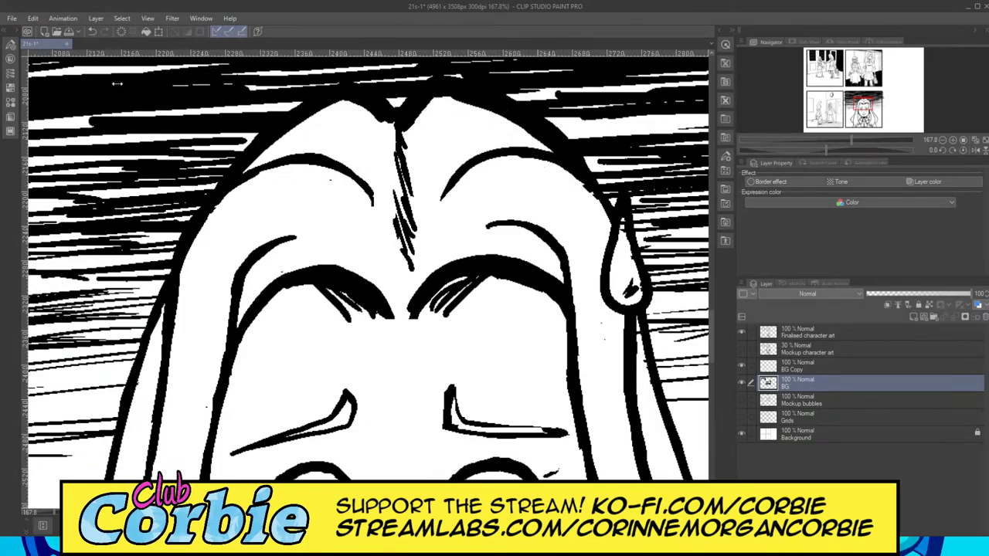
drag(387, 108, 416, 105)
Step: Reduce the brush size and add thin horizontal strokes to the lowest hatching between the hair and the right panel border
scroll(340, 161, down, 8)
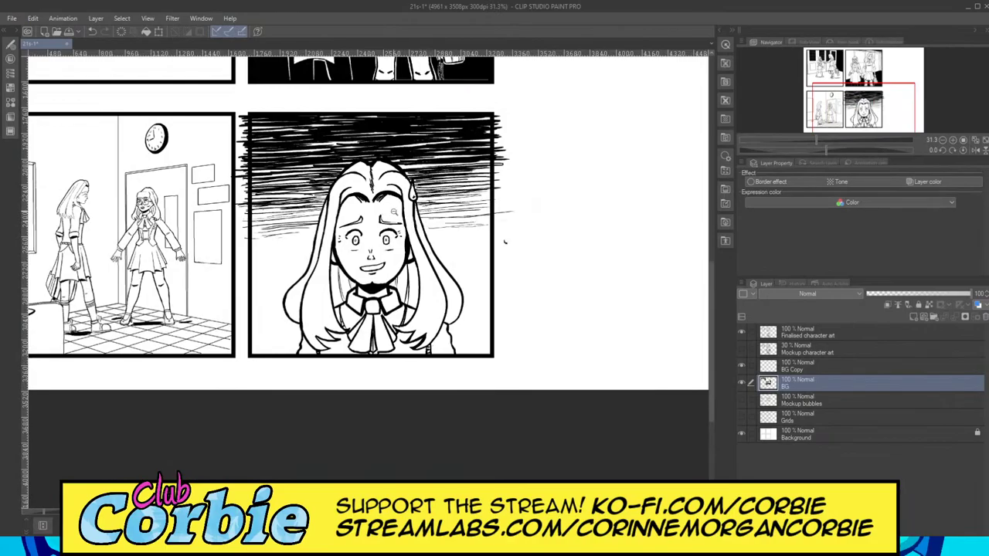
scroll(505, 242, down, 1)
scroll(533, 262, up, 2)
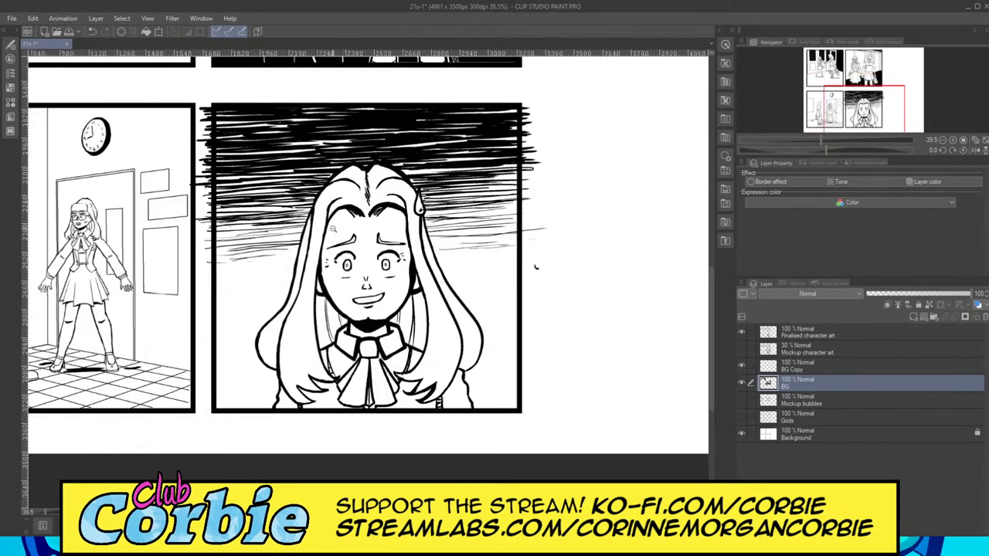
scroll(535, 266, up, 1)
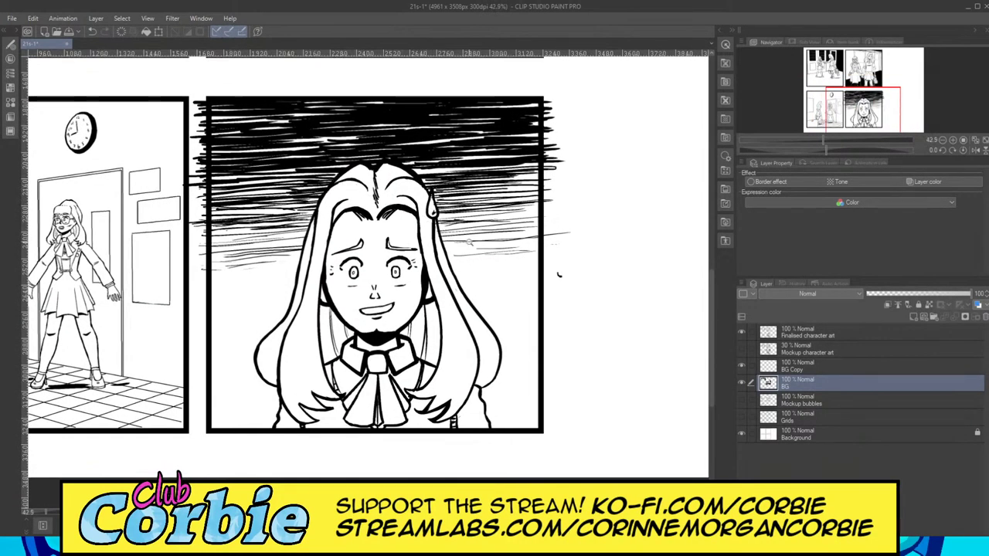
scroll(567, 236, up, 5)
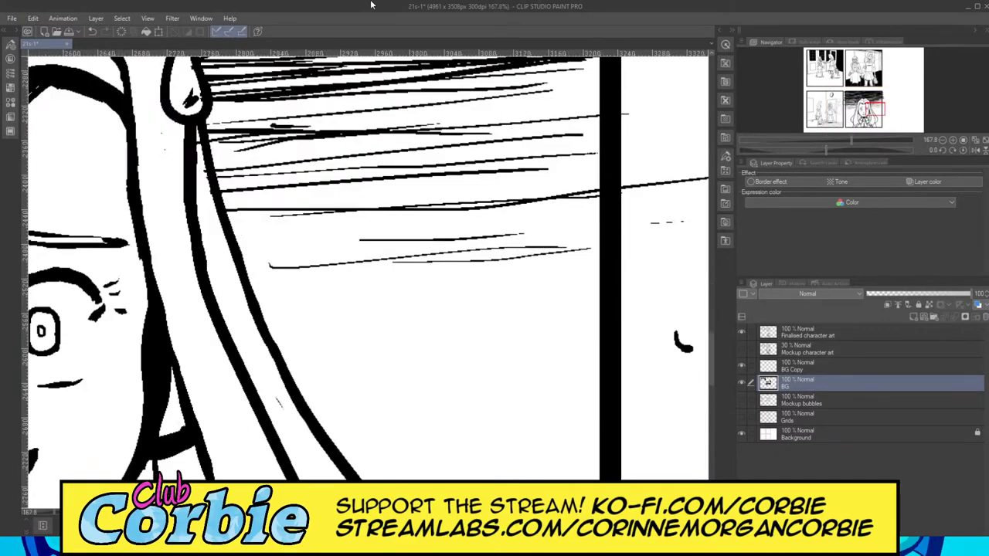
key(bracketleft)
key(bracketleft)
key(bracketleft)
drag(270, 247, 501, 234)
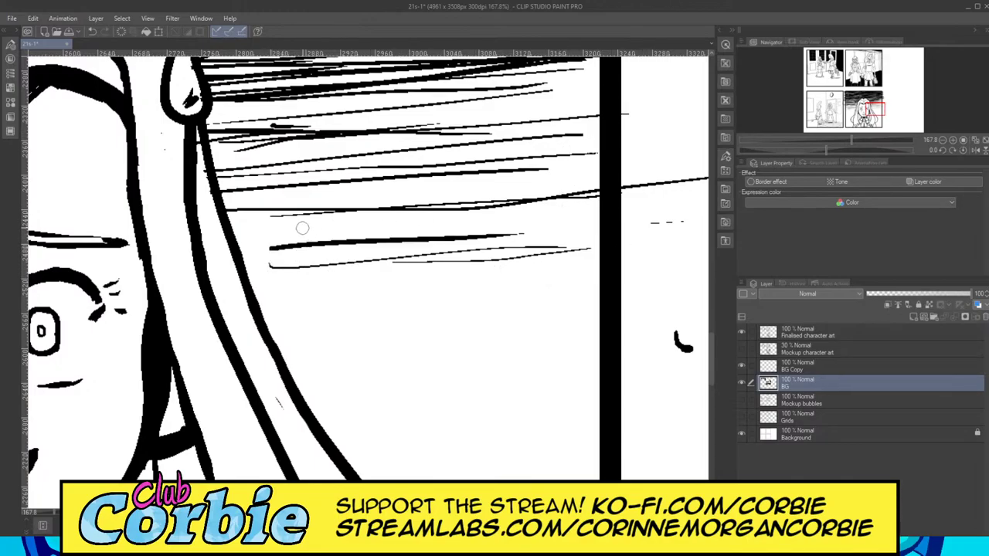
key(ctrl+z)
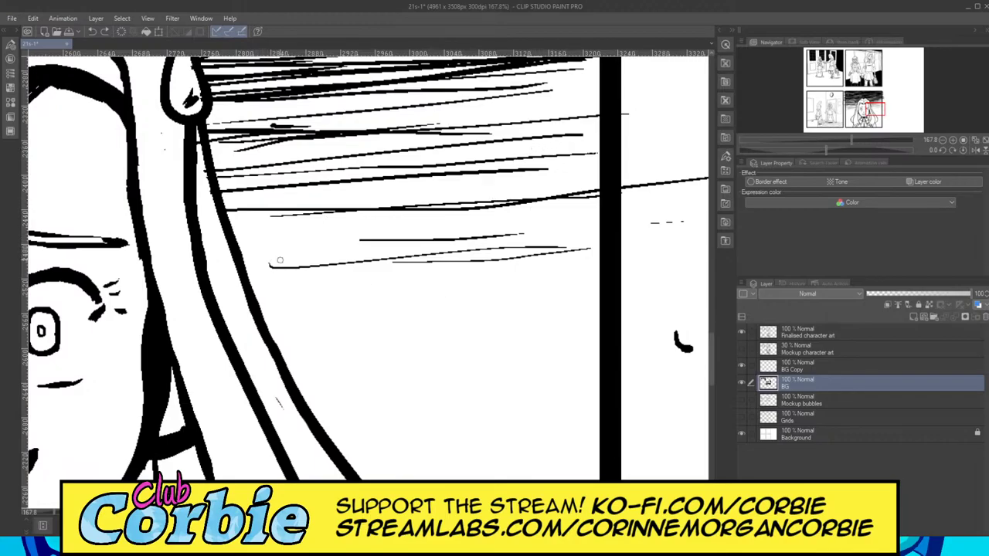
drag(253, 254, 387, 240)
drag(271, 237, 631, 220)
drag(544, 225, 626, 215)
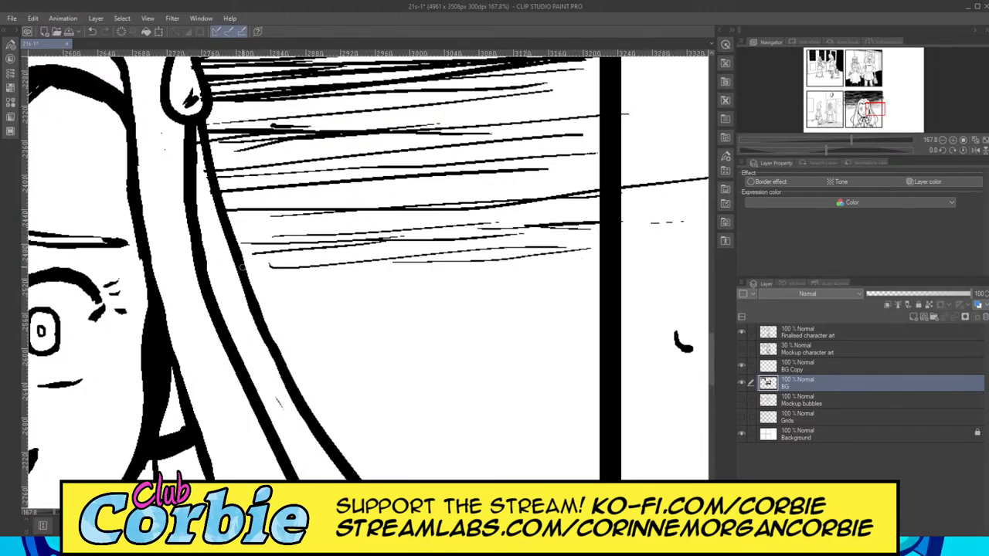
drag(232, 268, 305, 263)
Step: Select the gutter strip between the two lower panels, delete the hatching that overshoots the close-up panel's left border, and deselect
scroll(452, 175, down, 8)
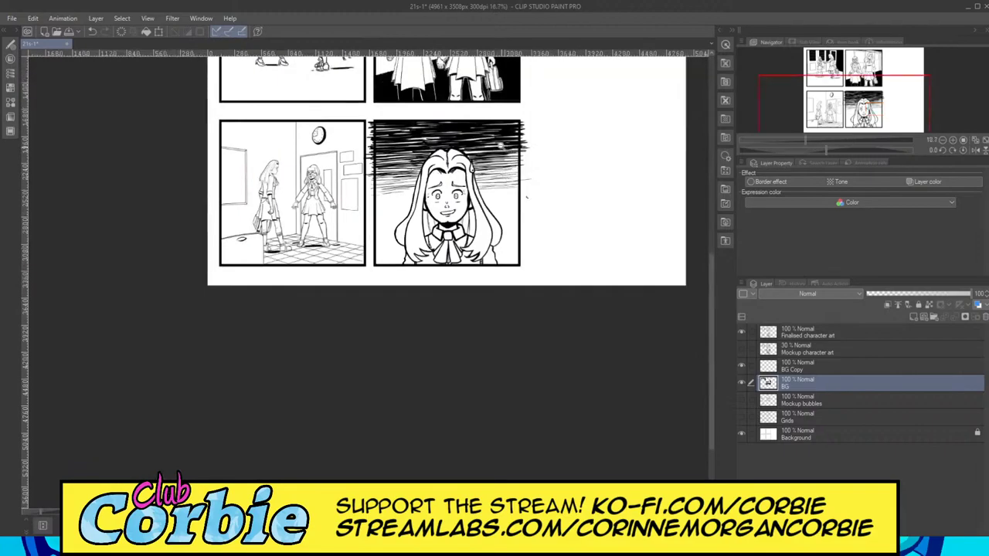
scroll(526, 197, up, 2)
scroll(534, 210, up, 2)
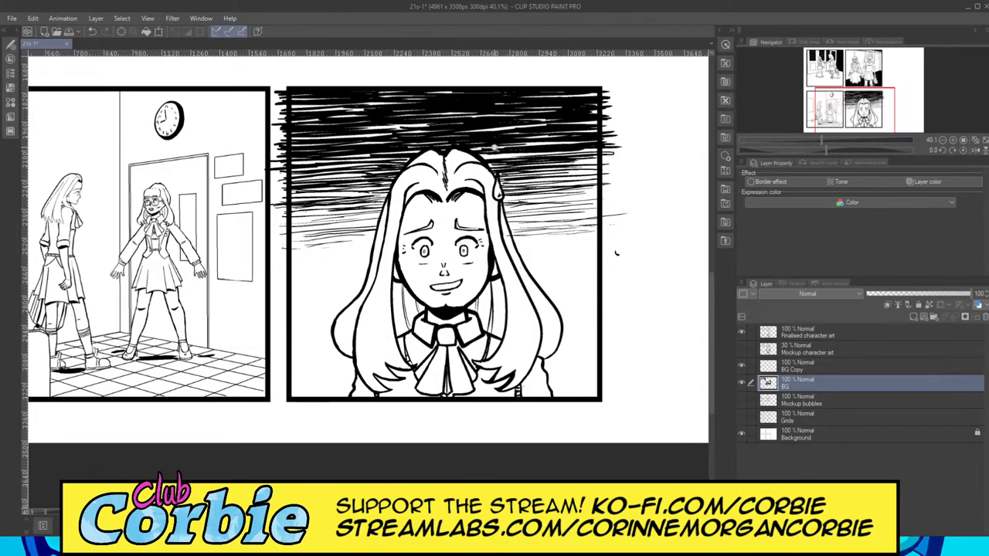
scroll(303, 95, up, 5)
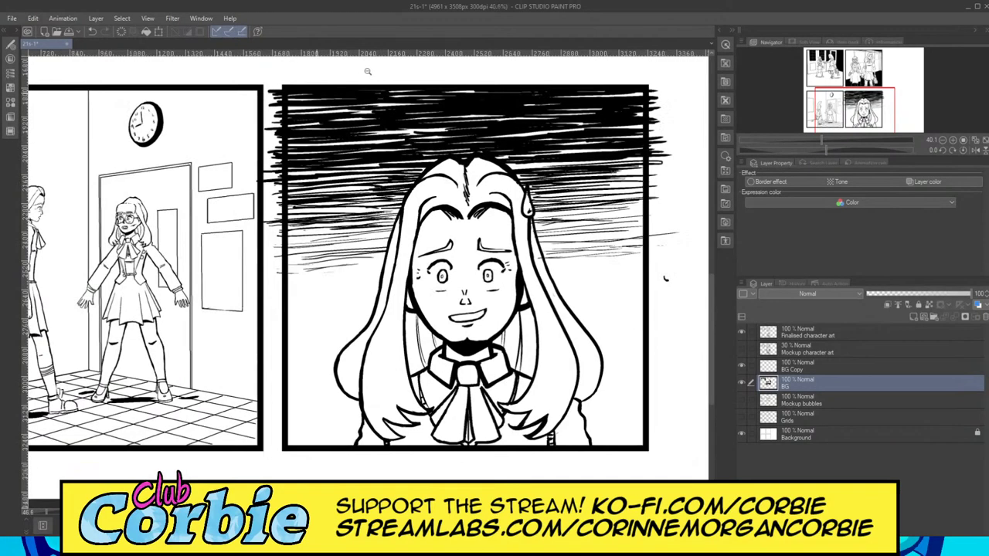
scroll(303, 139, down, 3)
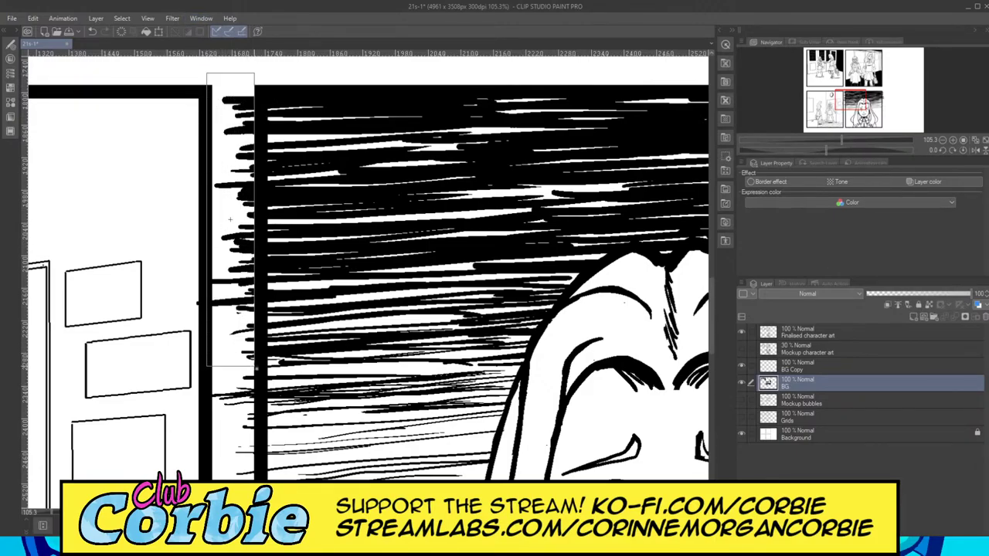
scroll(232, 177, down, 5)
scroll(233, 187, down, 3)
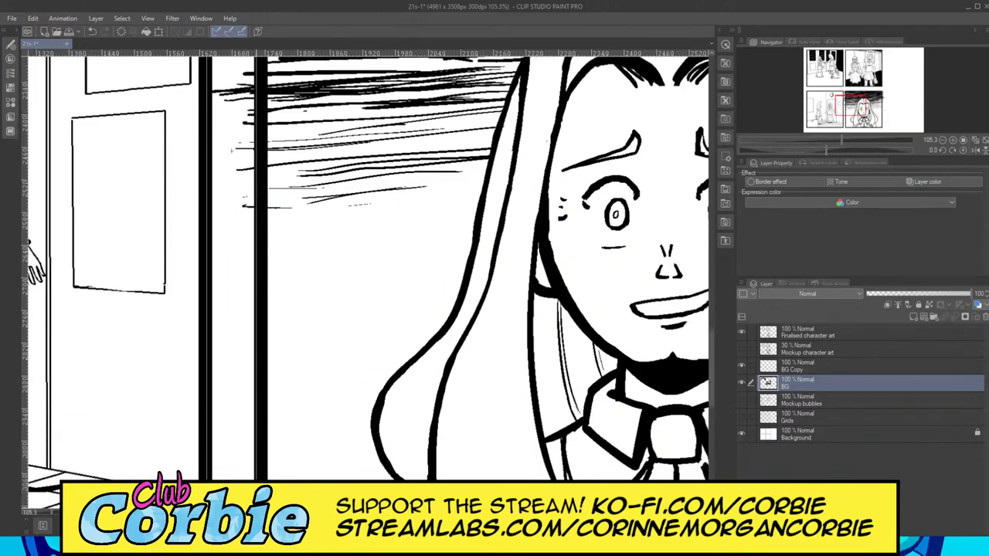
click(250, 452)
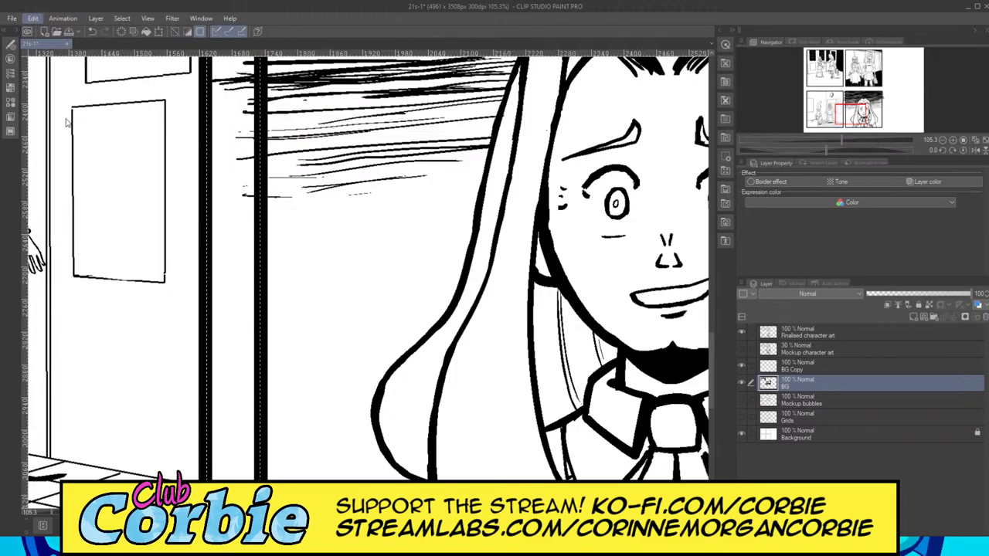
key(Delete)
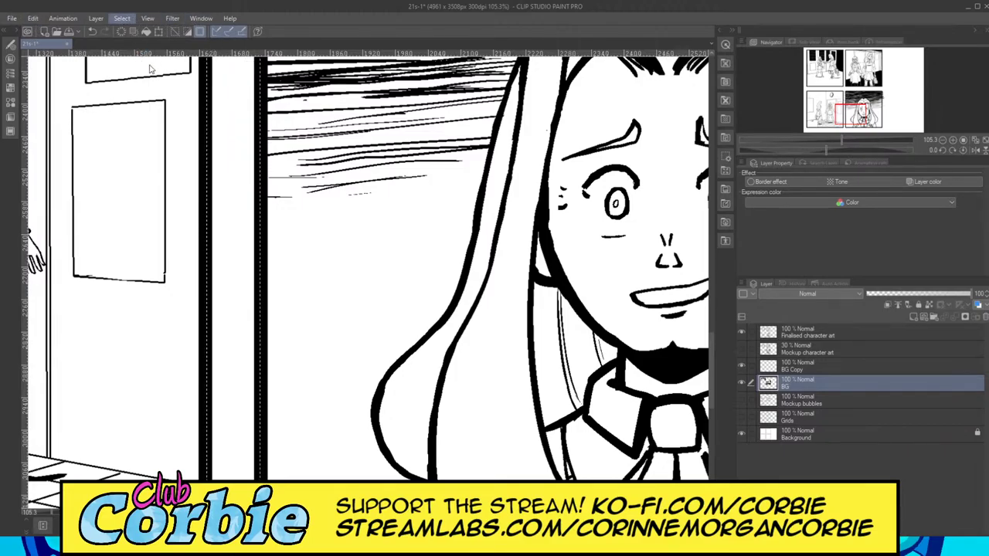
key(ctrl+d)
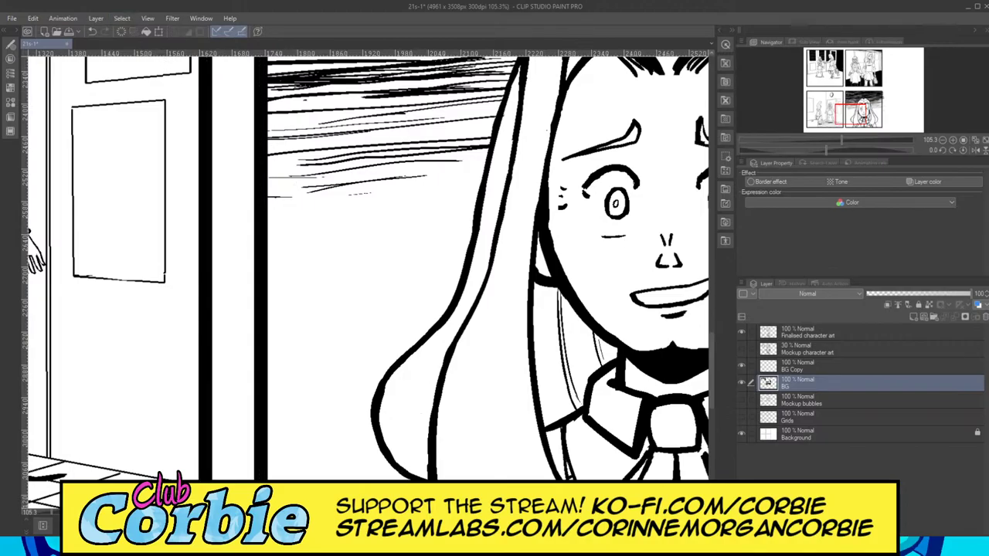
Step: Select the area outside the close-up panel's right border, delete the overshooting strokes and the stray mark there, and deselect
drag(336, 512, 467, 512)
drag(428, 415, 370, 338)
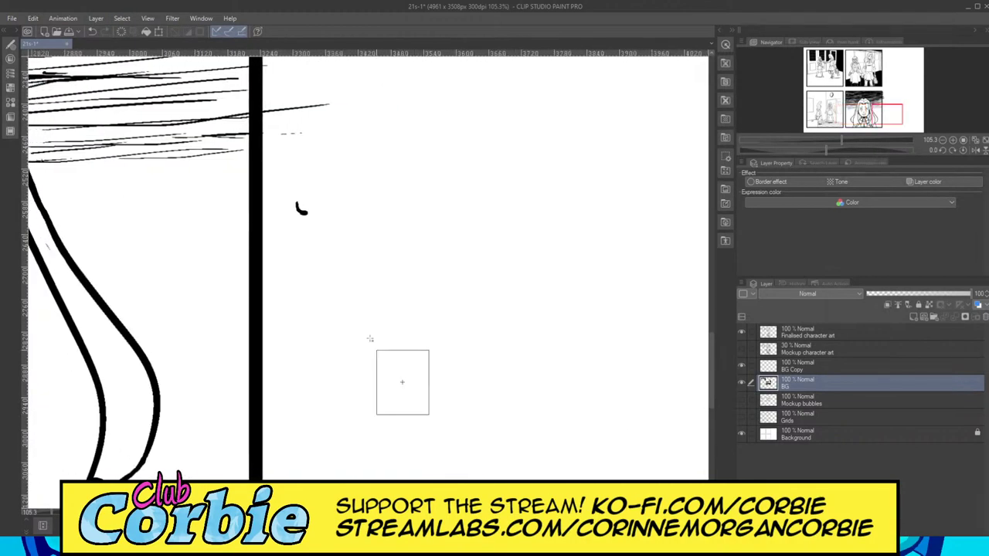
scroll(370, 339, up, 15)
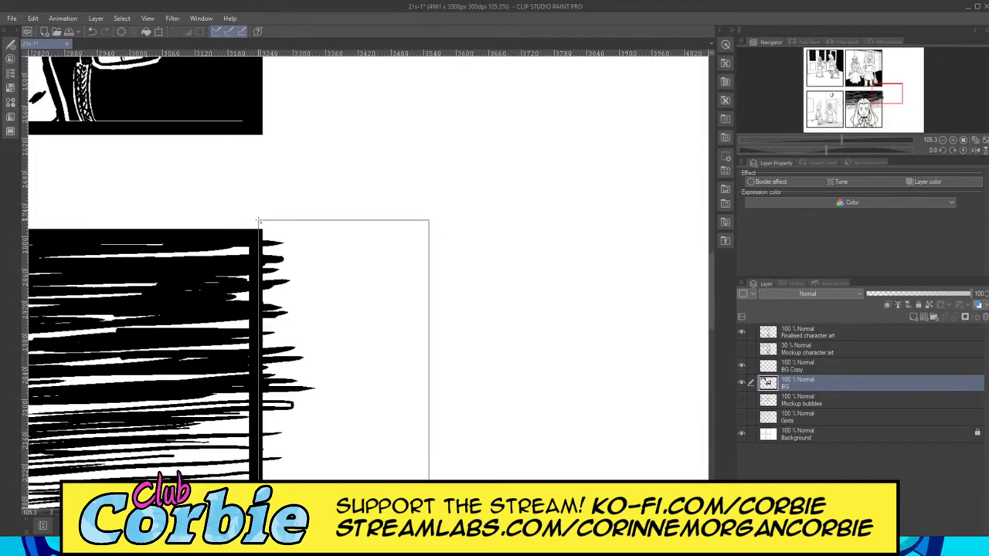
drag(259, 221, 257, 220)
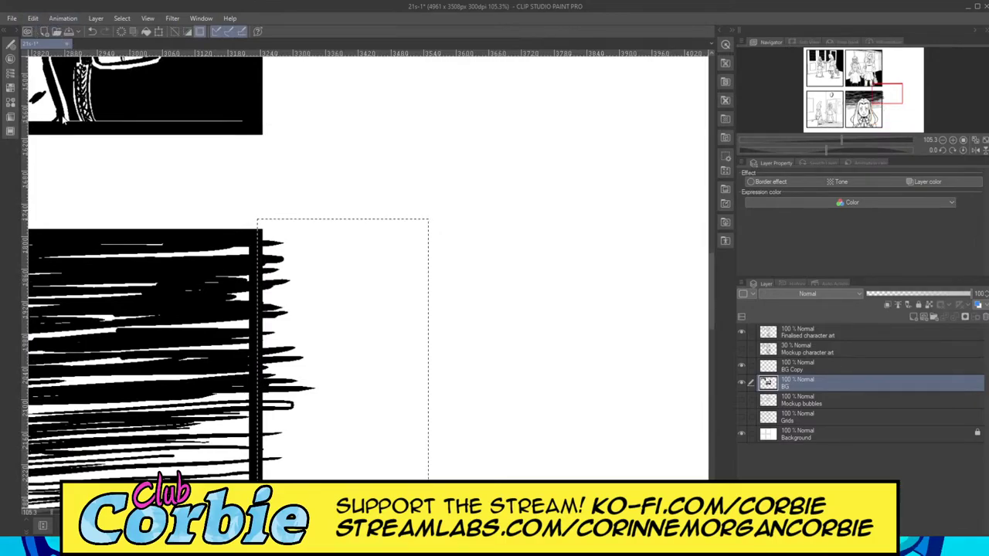
drag(291, 178, 91, 220)
key(ctrl+d)
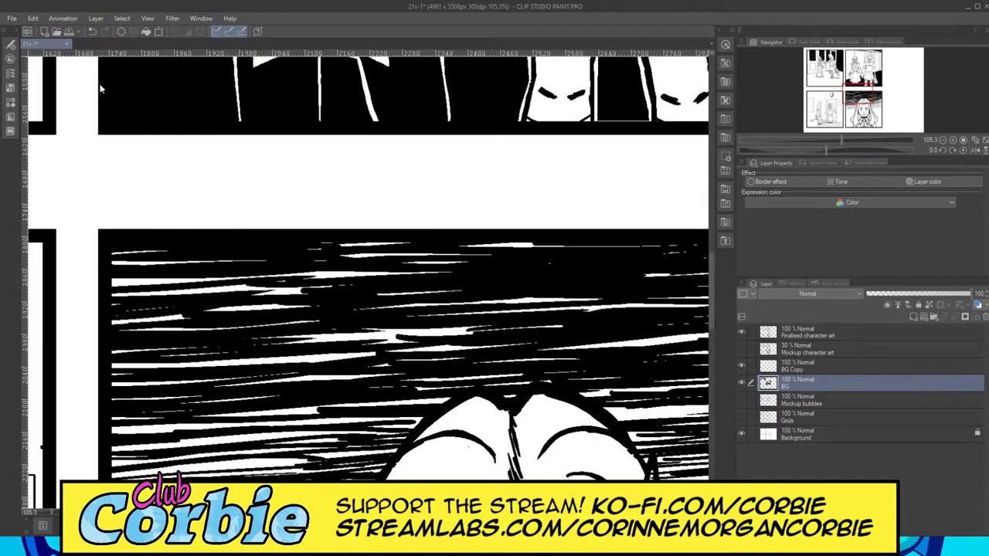
Step: Erase the ends of the background lines that overlap the outer hair strand below the sweat drop
drag(272, 241, 166, 251)
drag(279, 260, 417, 340)
click(423, 334)
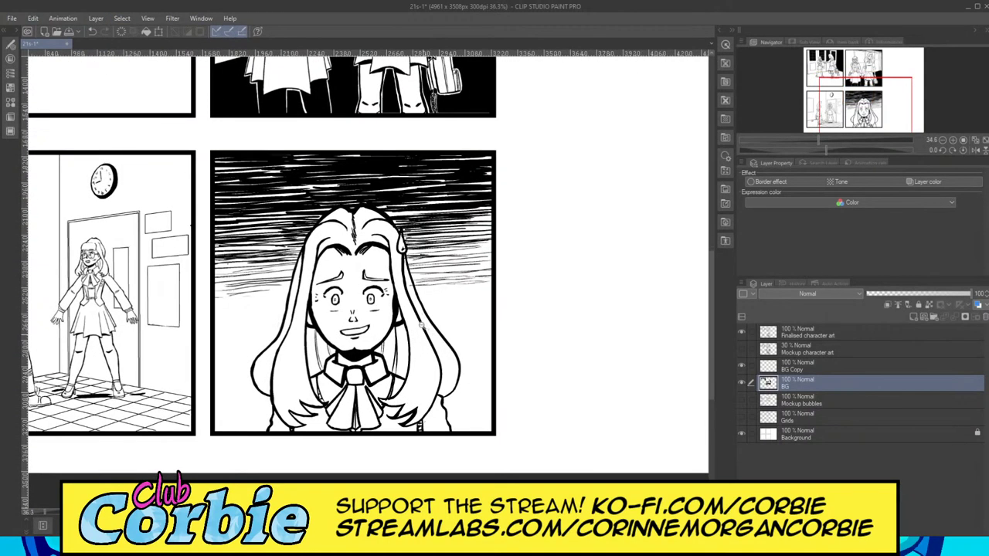
alt+click(279, 277)
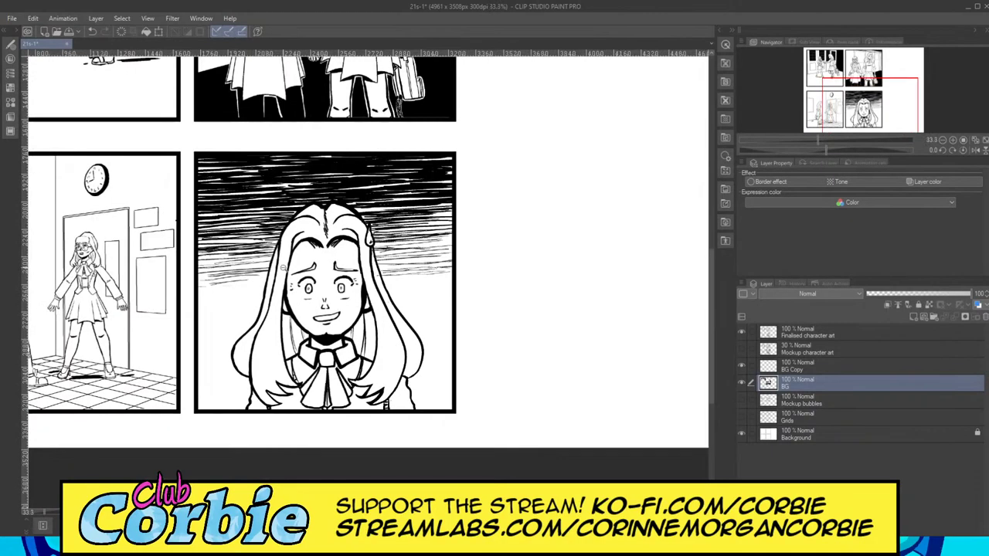
click(270, 254)
click(279, 252)
click(421, 272)
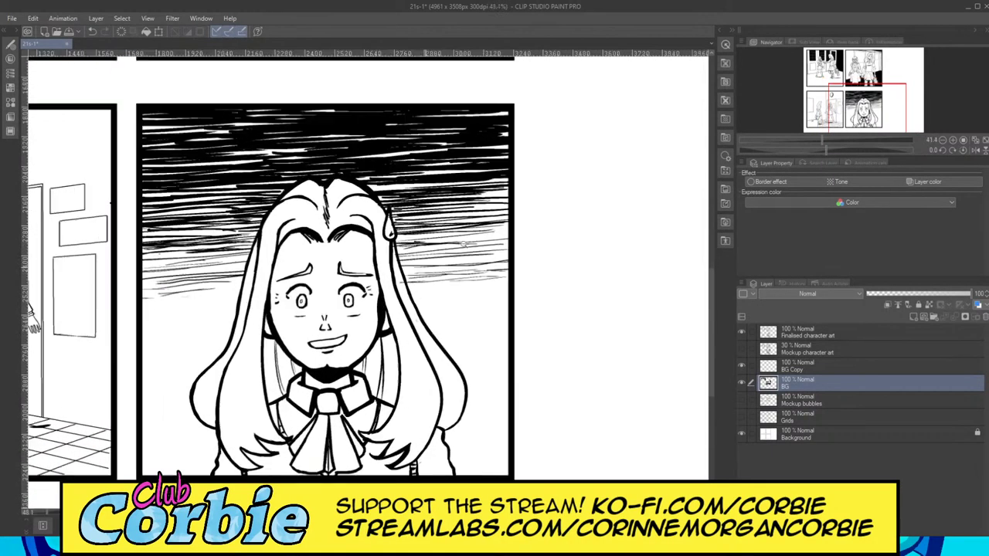
click(401, 242)
drag(357, 280, 364, 281)
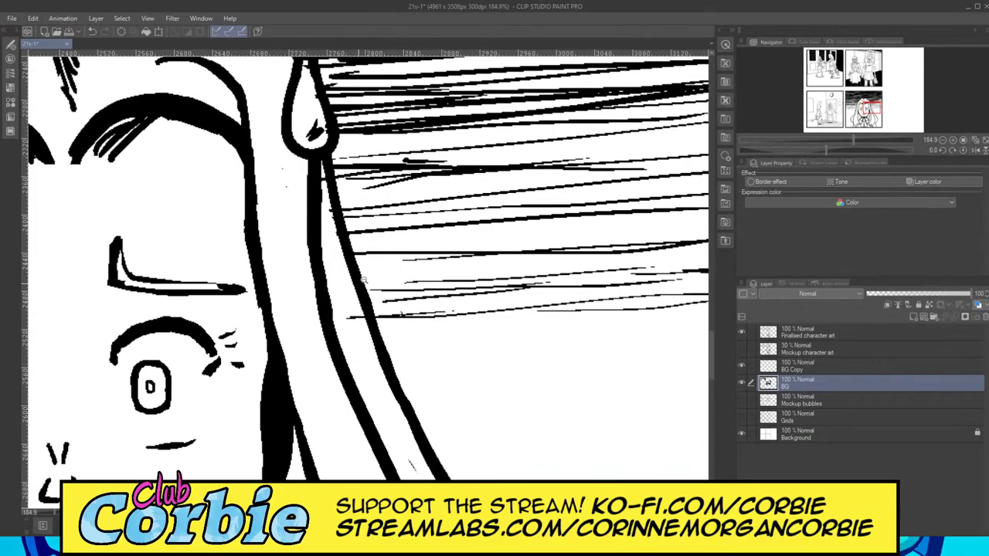
key(ctrl+plus)
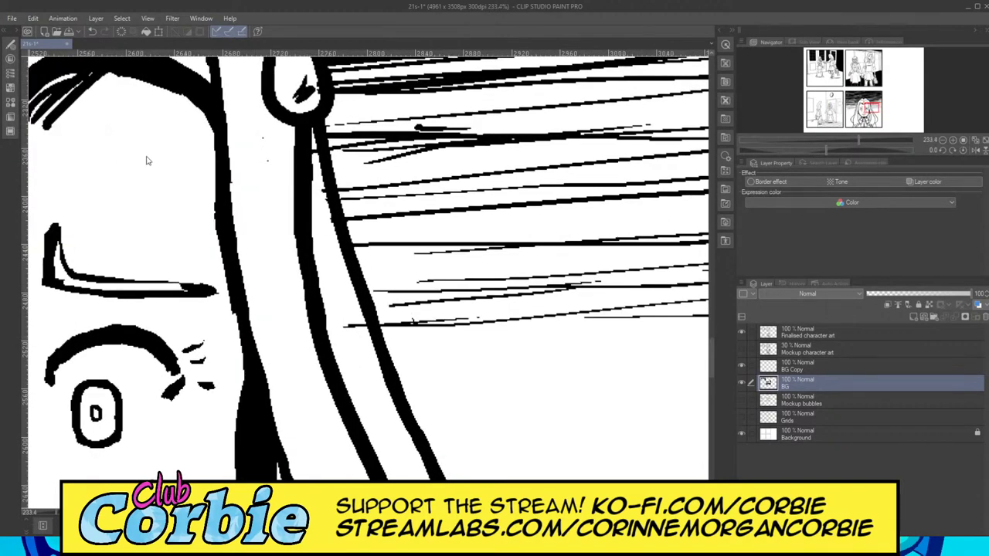
key(e)
mouse_move(342, 326)
mouse_down()
mouse_move(302, 202)
mouse_move(302, 164)
mouse_move(312, 233)
mouse_move(305, 144)
mouse_up()
drag(302, 173, 230, 170)
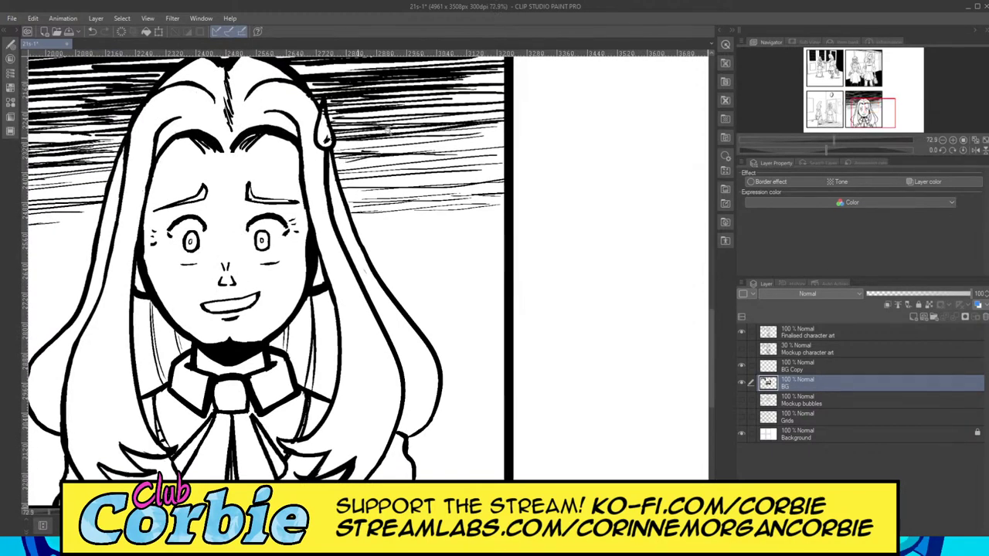
Step: Erase the stray slanted strokes from the hatching just below and to the right of the sweat drop
scroll(389, 131, up, 4)
scroll(389, 156, up, 2)
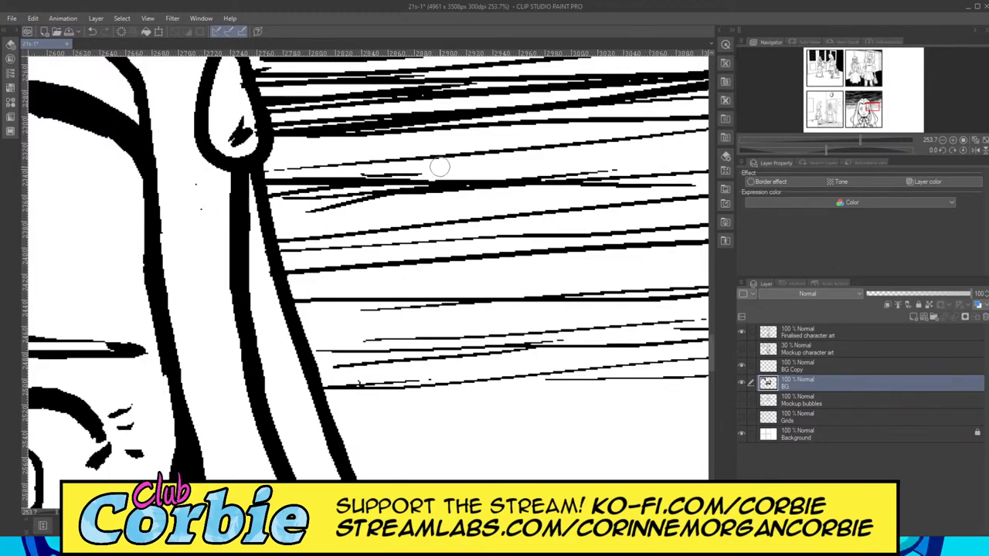
drag(300, 216, 365, 203)
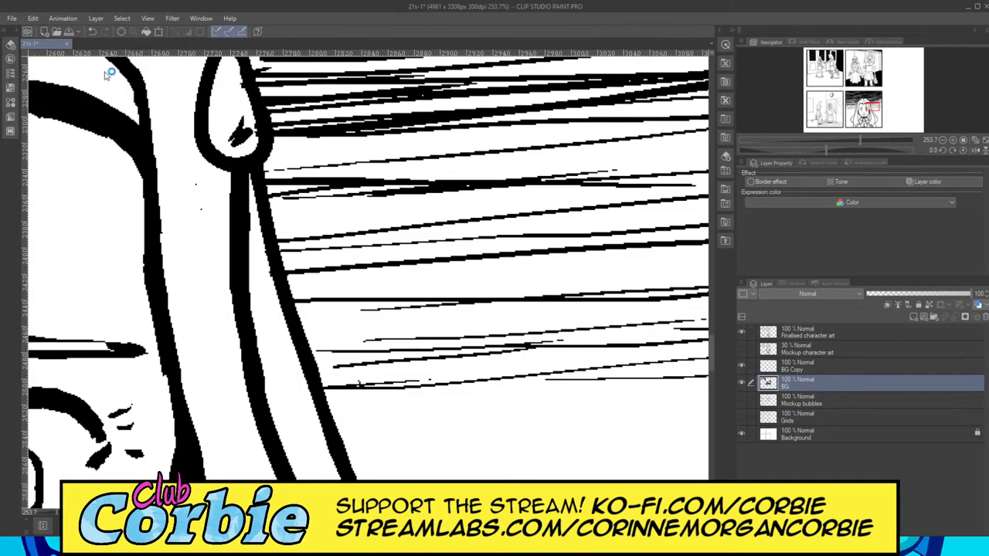
Step: Extend the lower edge of the background hatching with thin near-horizontal strokes between the close-up panel's left border and the character's hair
scroll(271, 164, down, 5)
scroll(272, 164, down, 4)
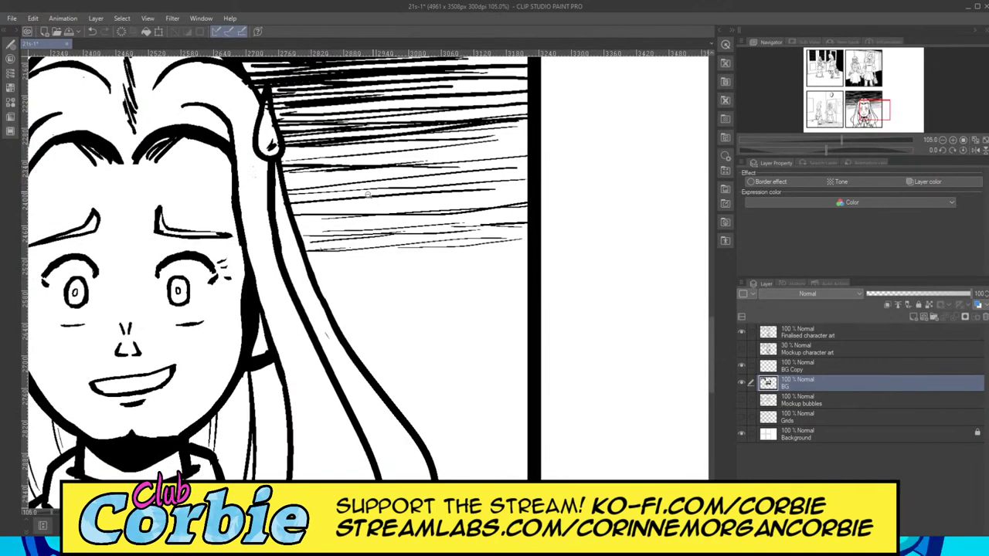
scroll(375, 183, down, 1)
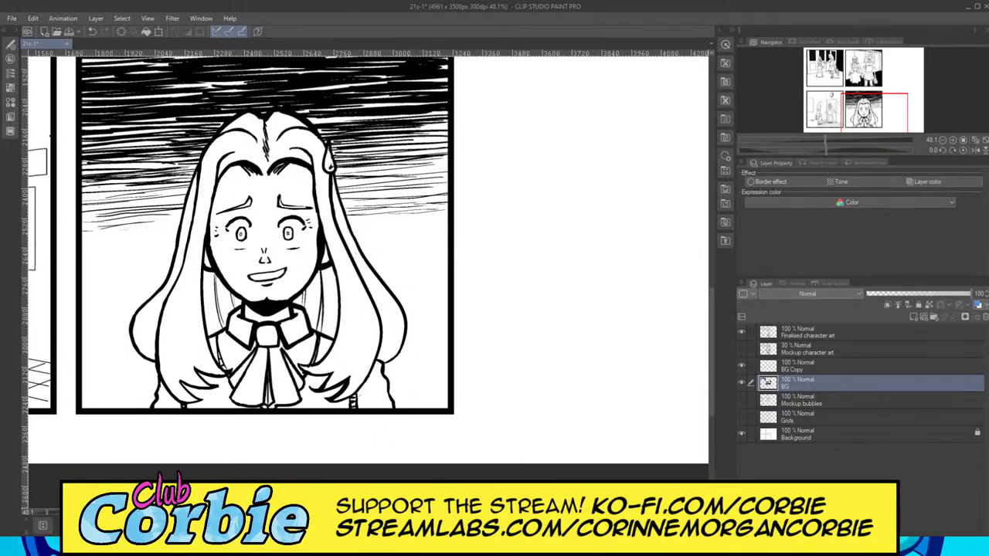
drag(309, 247, 355, 247)
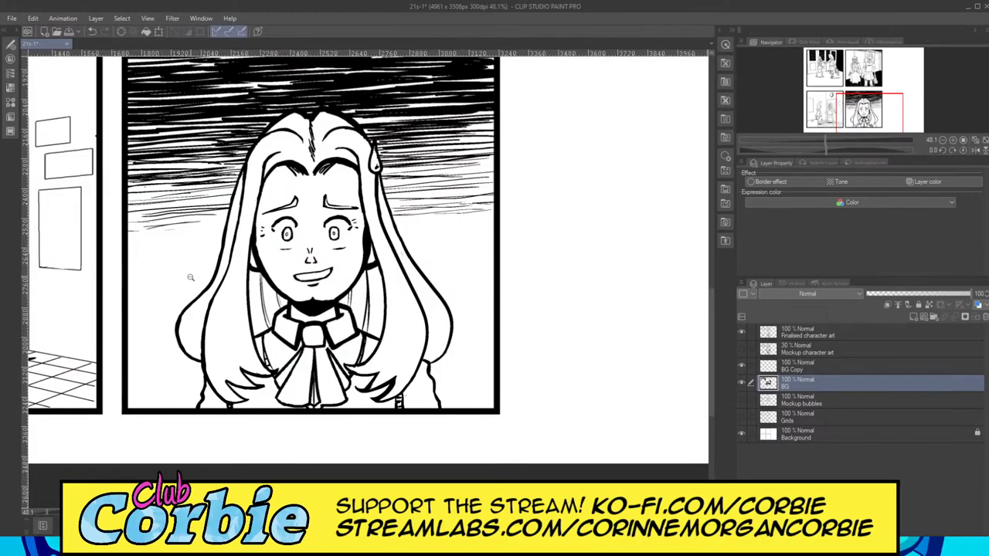
drag(160, 228, 302, 230)
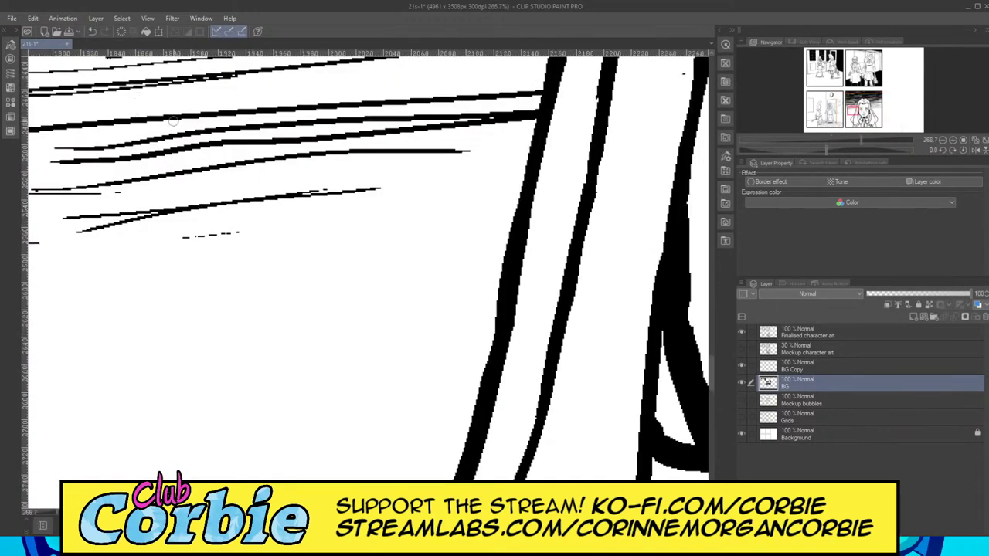
drag(379, 189, 505, 189)
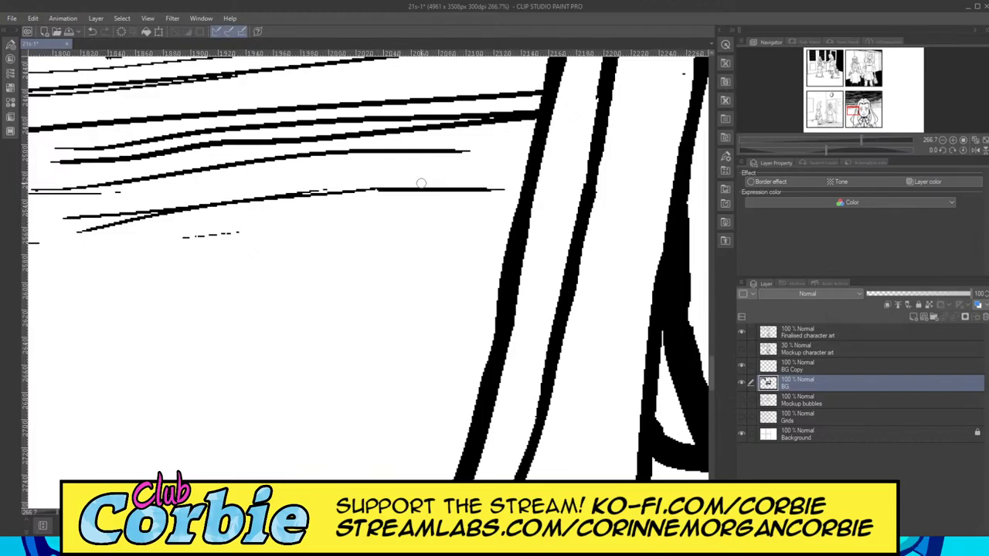
drag(378, 196, 520, 186)
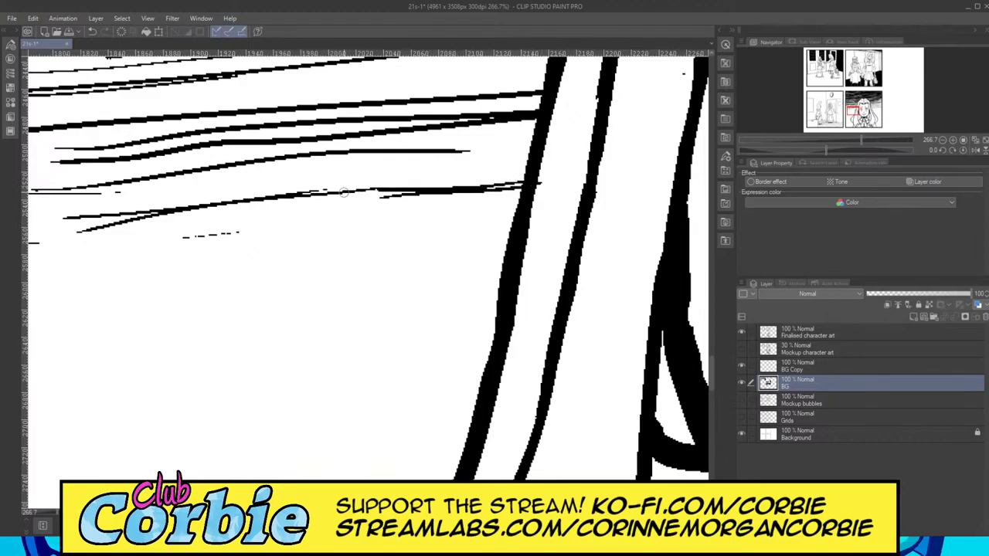
drag(332, 201, 436, 194)
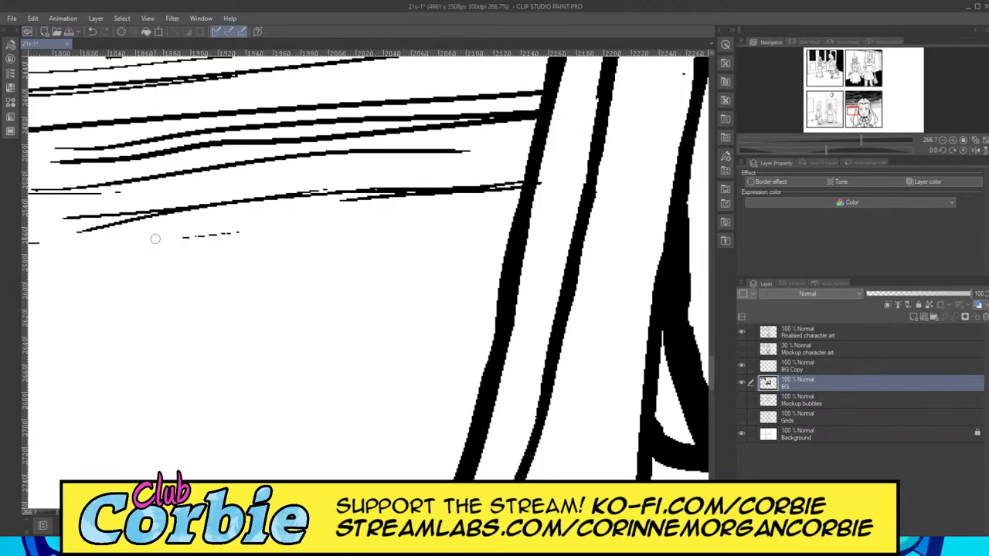
drag(171, 239, 461, 217)
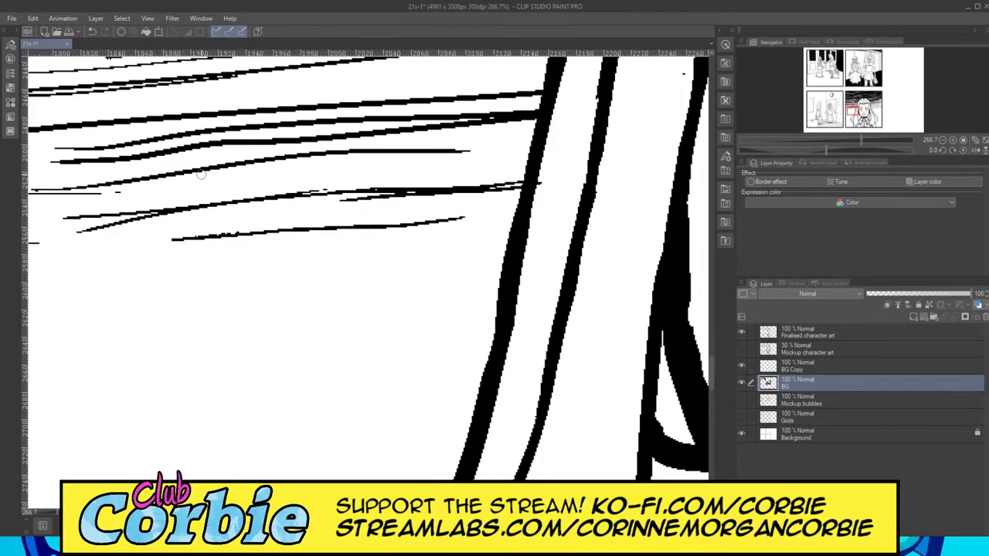
drag(351, 209, 304, 220)
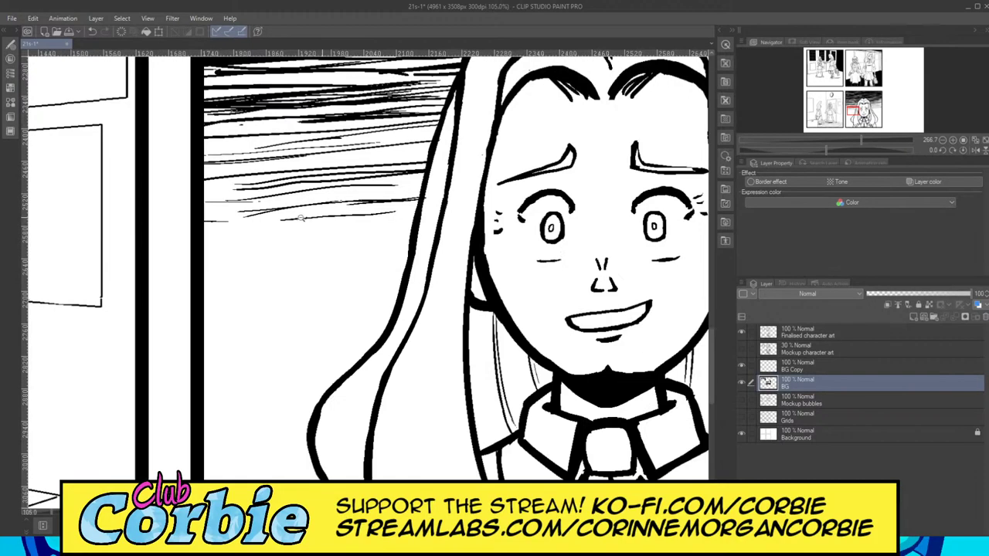
Step: Review the gradient hatching across the whole close-up panel, comparing its lower edge on both sides of the character
scroll(535, 185, down, 2)
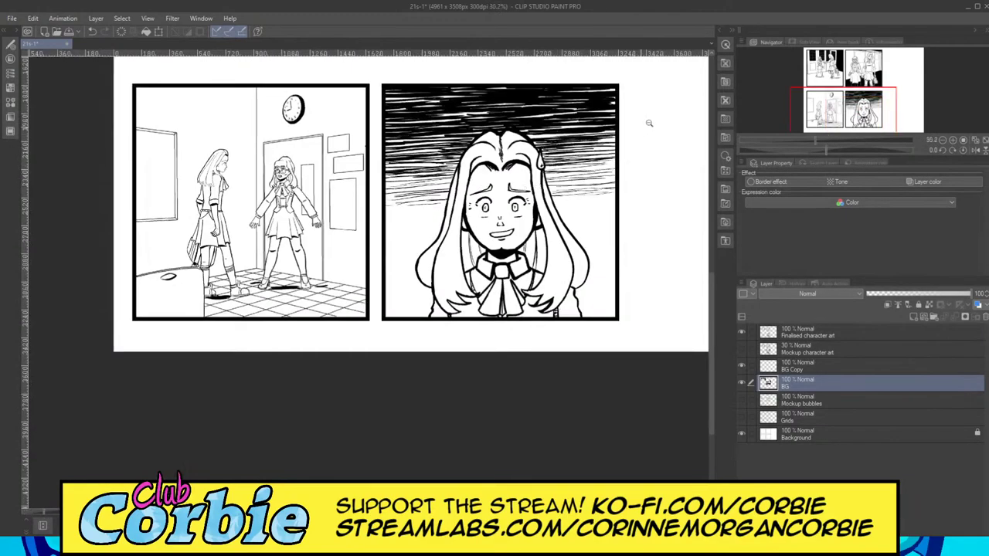
scroll(646, 119, up, 3)
scroll(434, 138, down, 1)
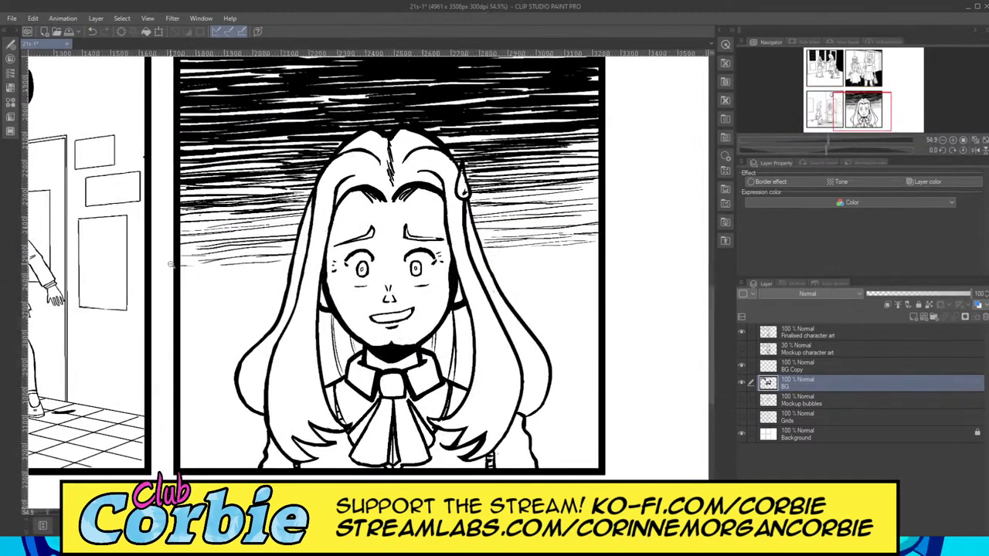
scroll(239, 250, up, 4)
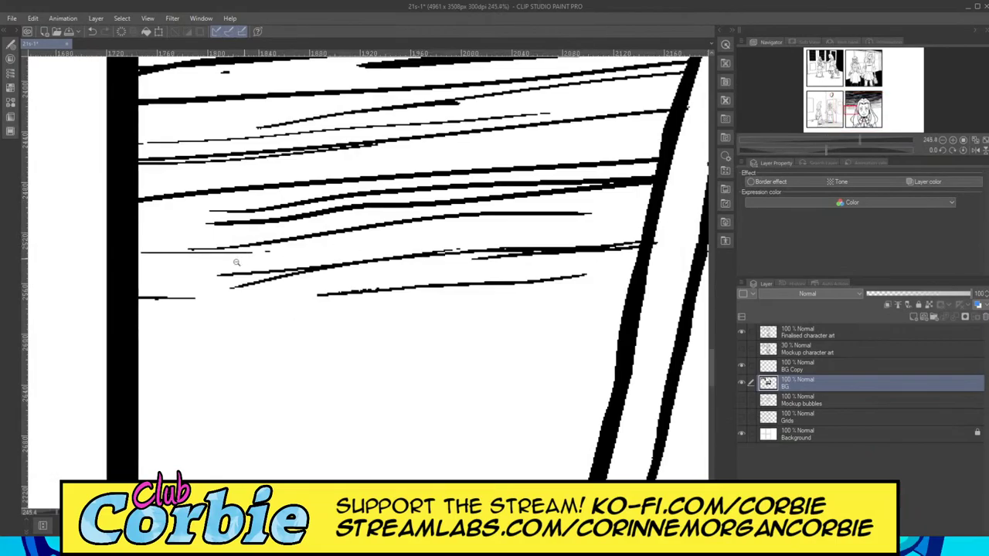
scroll(241, 260, down, 3)
scroll(370, 234, down, 4)
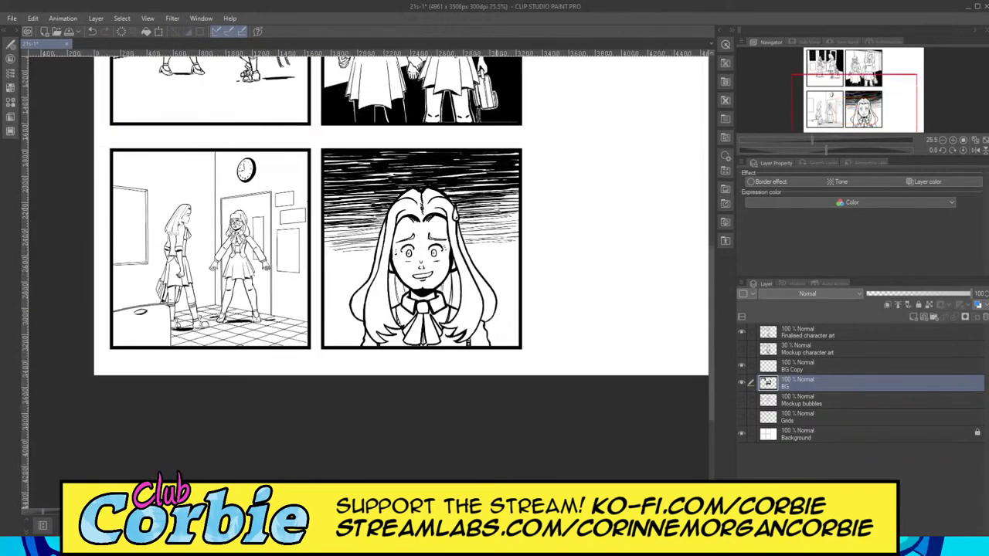
scroll(502, 206, up, 1)
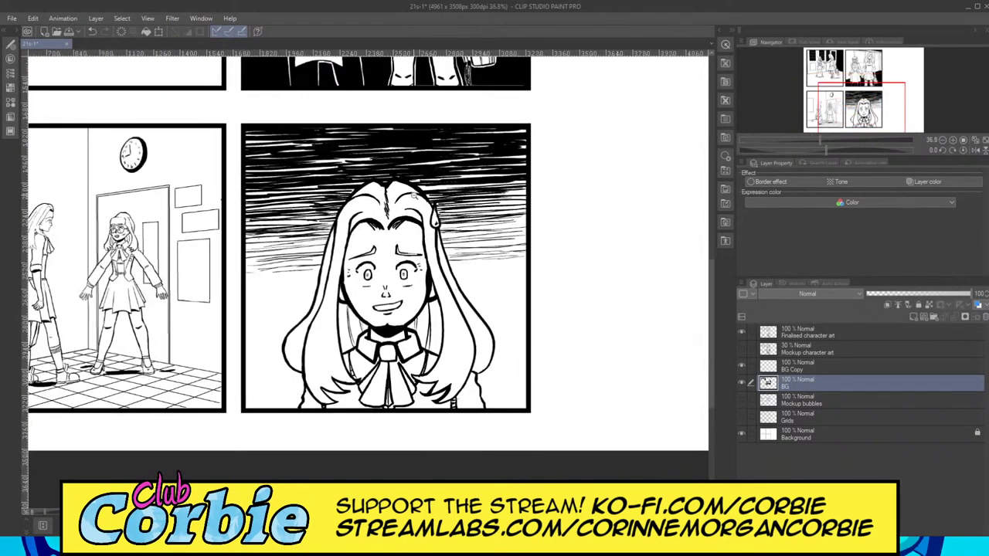
scroll(477, 115, up, 1)
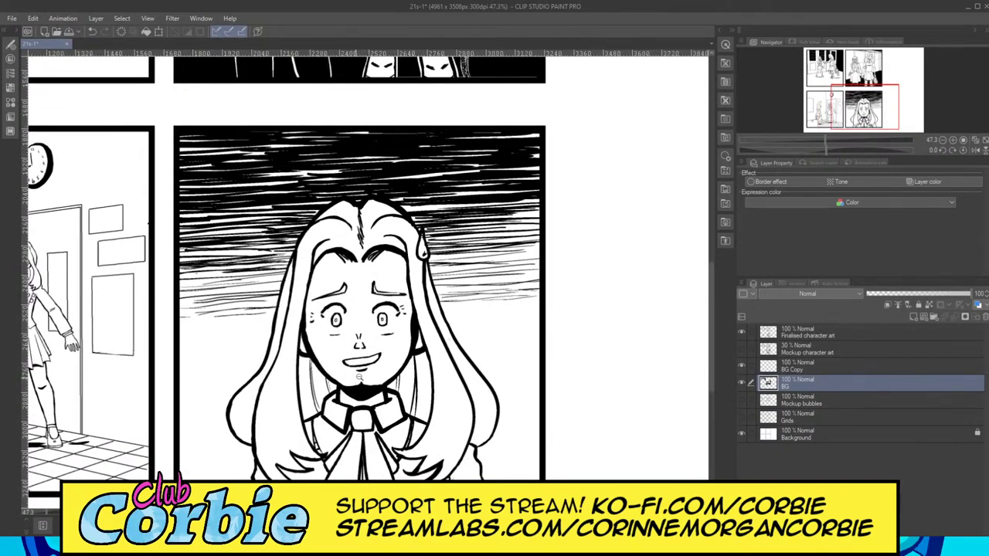
Step: Inspect the hair outline, sweat drop, face and forehead in the close-up panel for stray marks
scroll(438, 247, up, 1)
scroll(436, 203, up, 4)
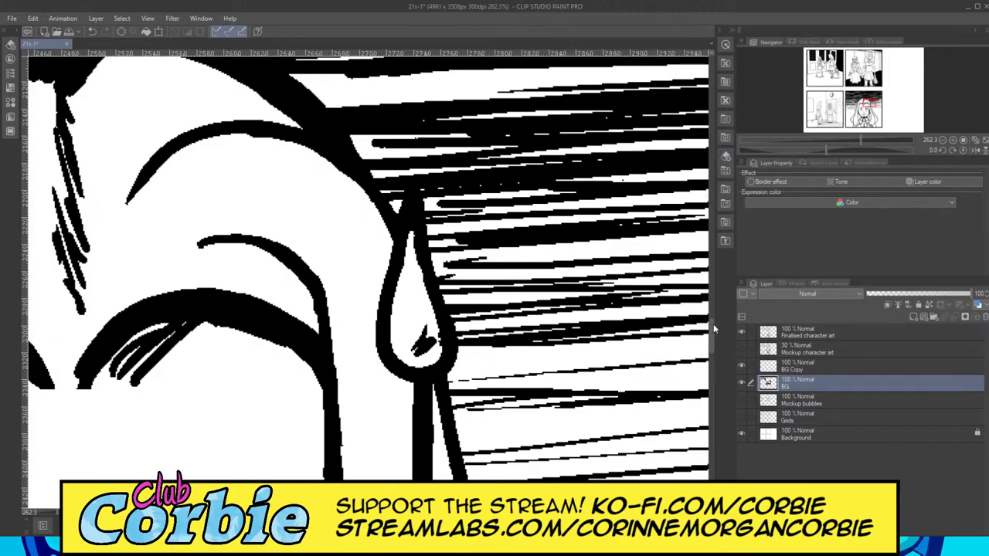
drag(710, 332, 711, 315)
drag(289, 224, 343, 223)
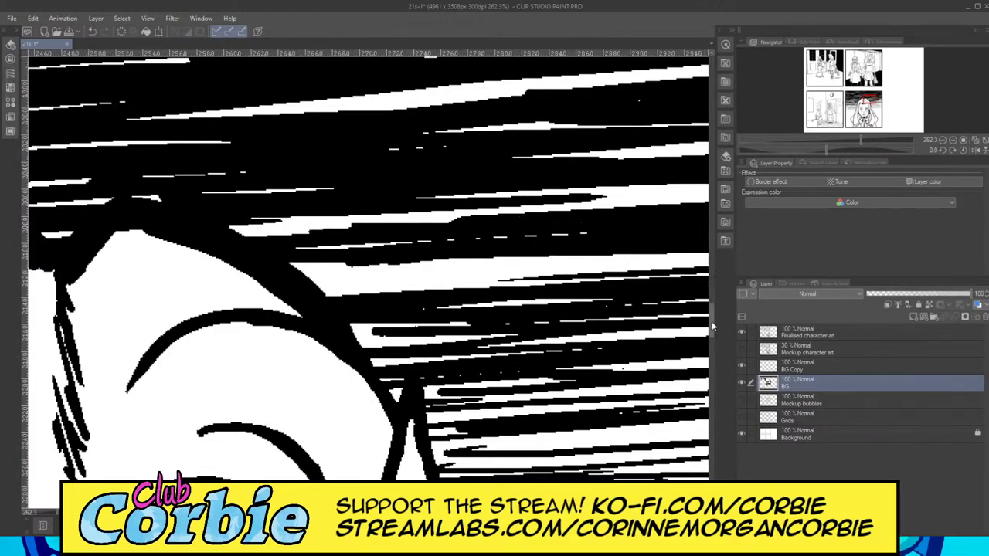
mouse_move(712, 328)
mouse_down()
mouse_move(726, 400)
mouse_move(729, 372)
mouse_up()
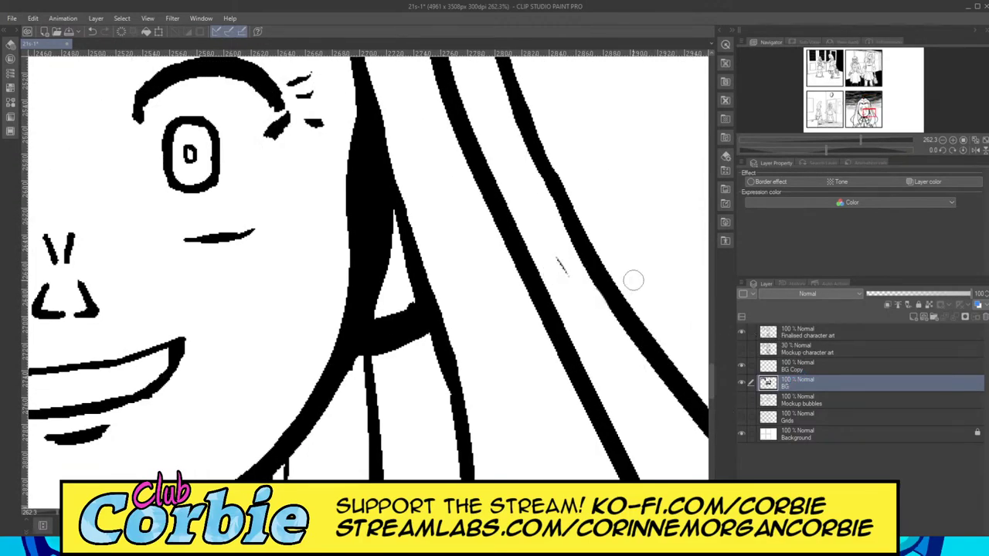
scroll(409, 254, down, 6)
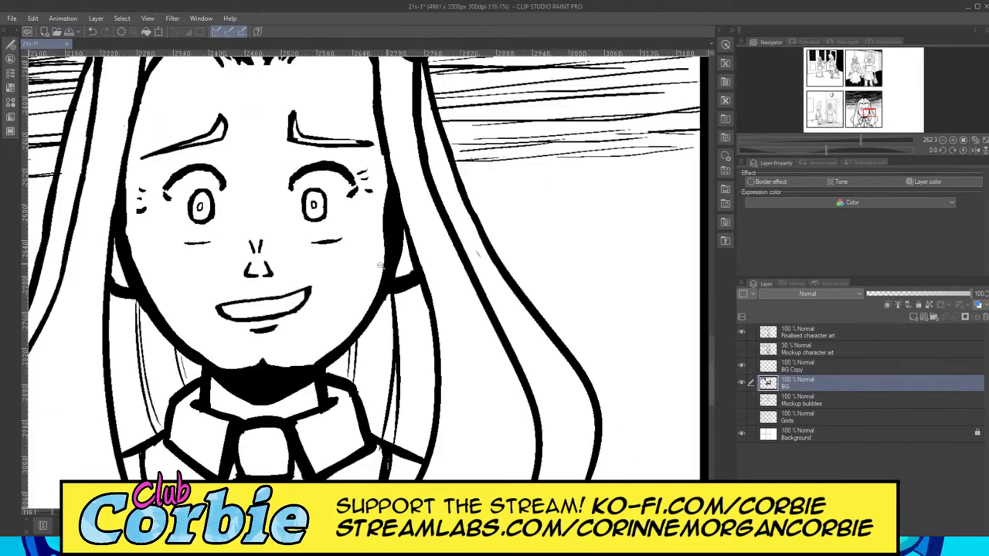
scroll(349, 224, down, 1)
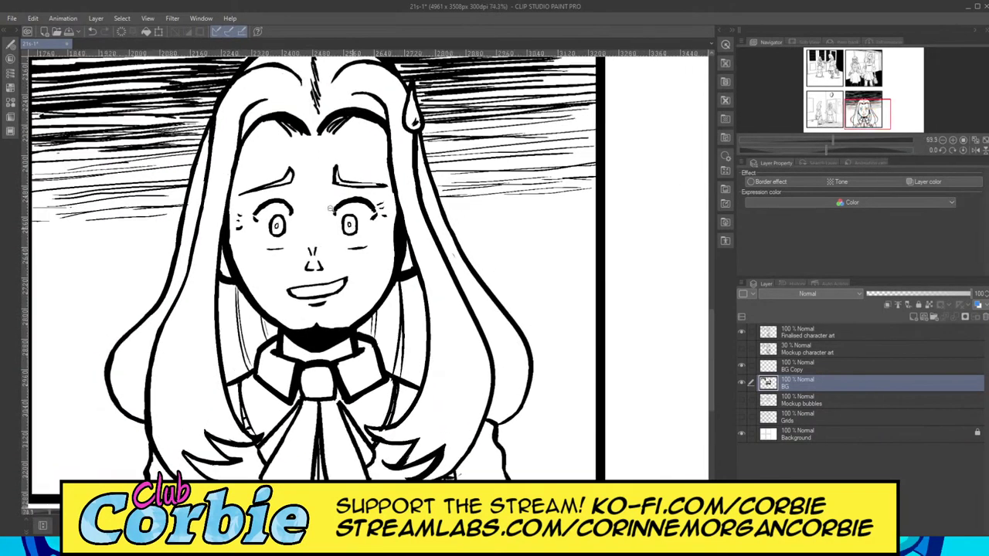
drag(268, 73, 352, 93)
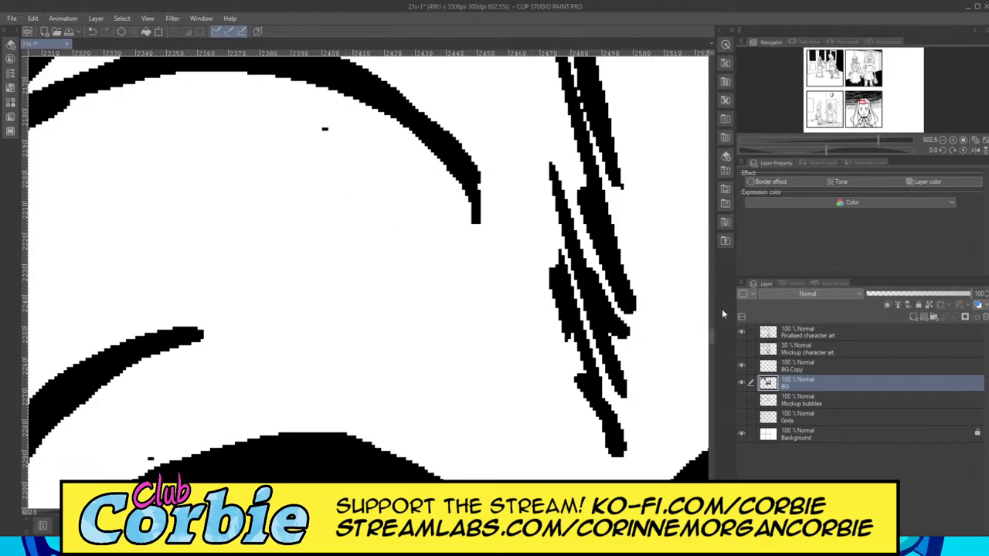
Step: Hide the BG layer and create a new layer directly above it
click(740, 383)
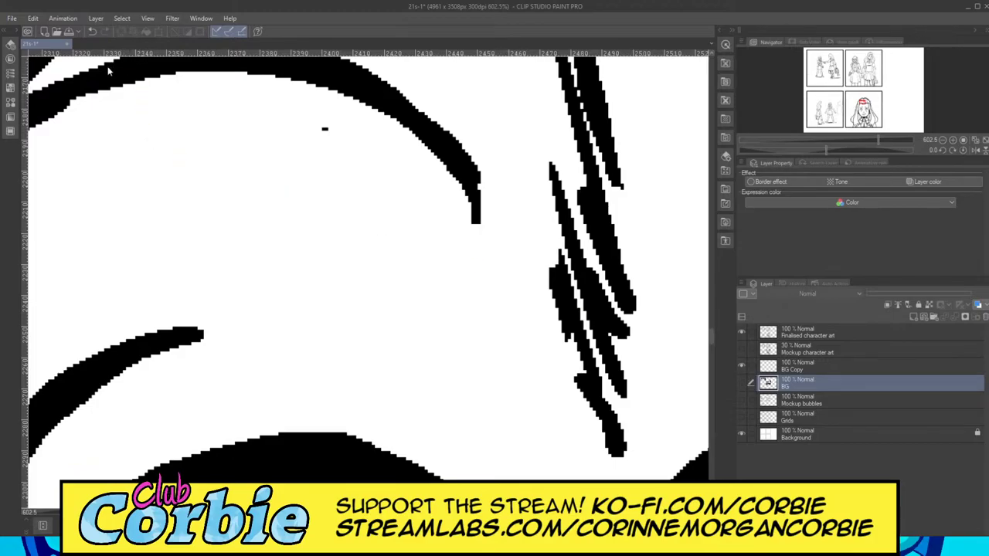
scroll(407, 180, down, 15)
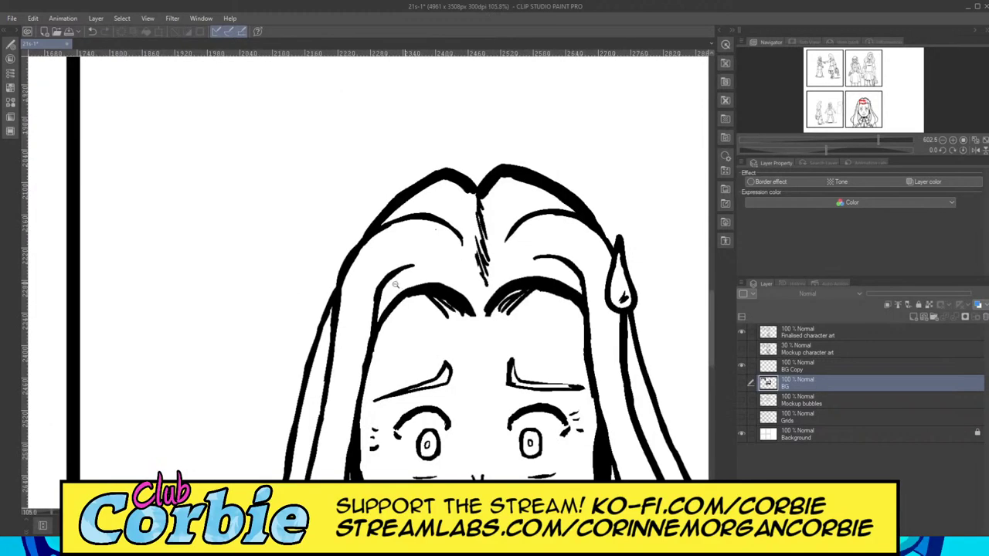
scroll(372, 272, up, 3)
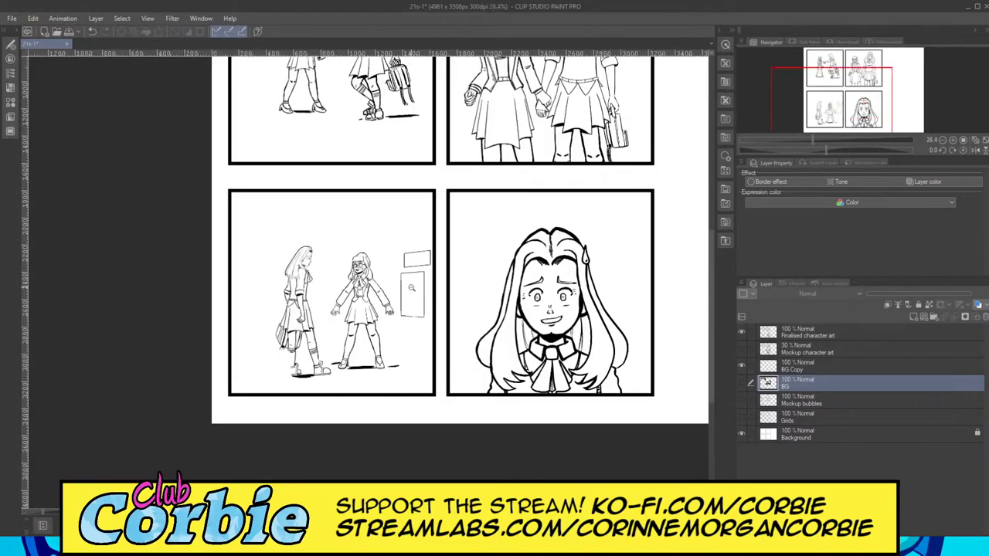
click(741, 332)
click(741, 330)
key(ctrl+shift+n)
Step: In the lower-left panel, outline a thin knee highlight on the bespectacled girl's left-hand leg and fill the leg solid black from skirt hem to knee
scroll(374, 324, up, 5)
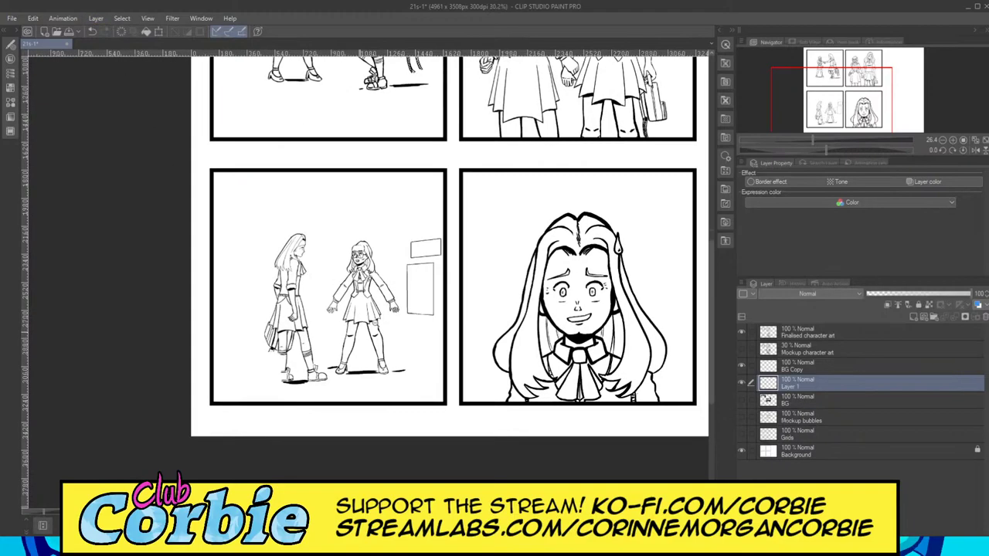
scroll(356, 376, up, 5)
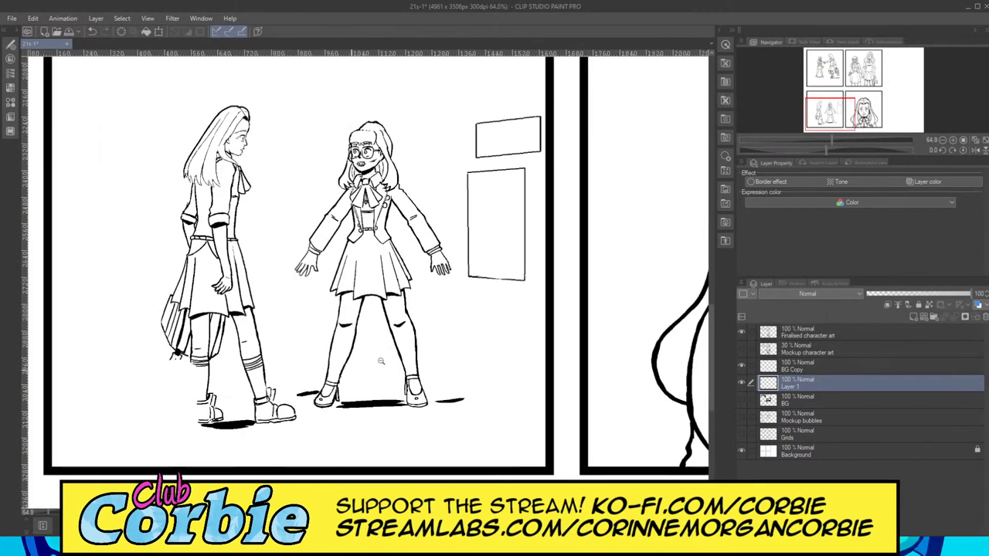
scroll(357, 140, up, 4)
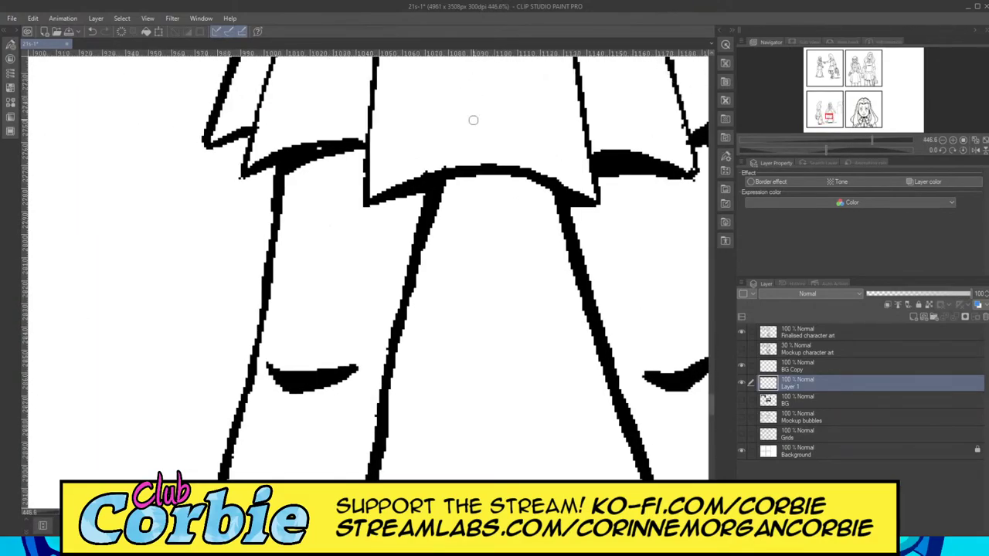
mouse_move(268, 356)
mouse_down()
mouse_move(351, 349)
mouse_move(267, 357)
mouse_move(344, 356)
mouse_up()
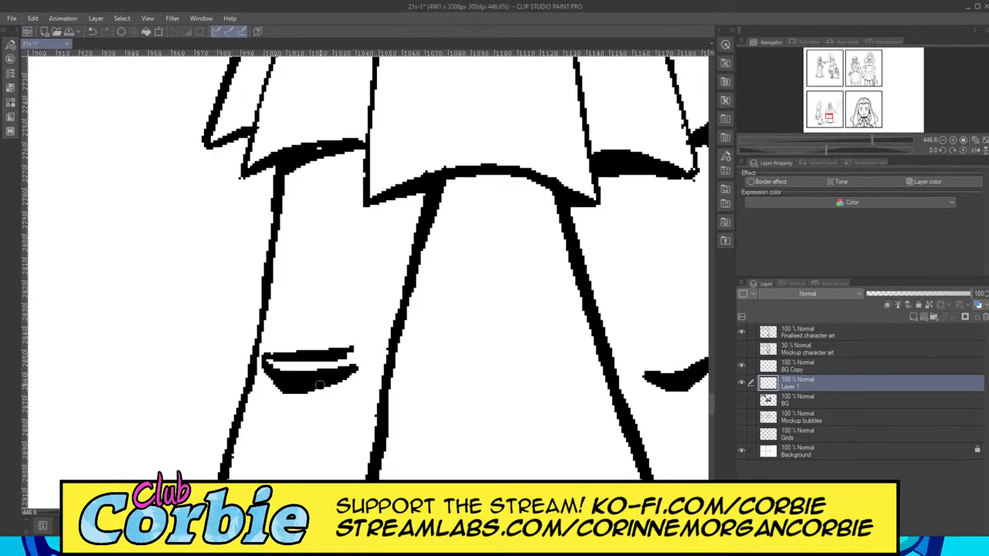
mouse_move(360, 359)
mouse_down()
mouse_move(376, 348)
mouse_move(340, 357)
mouse_up()
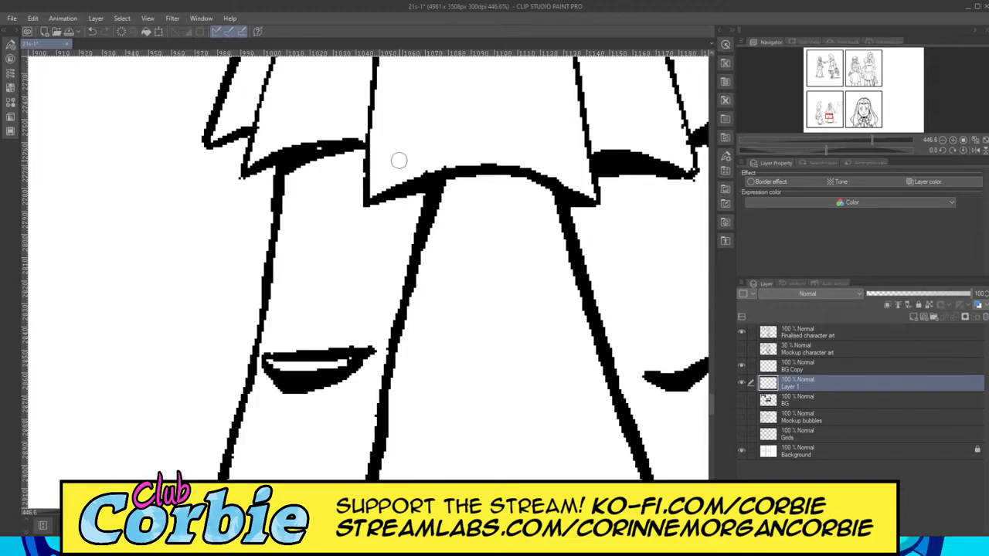
mouse_move(264, 349)
mouse_down()
mouse_move(284, 305)
mouse_move(267, 339)
mouse_up()
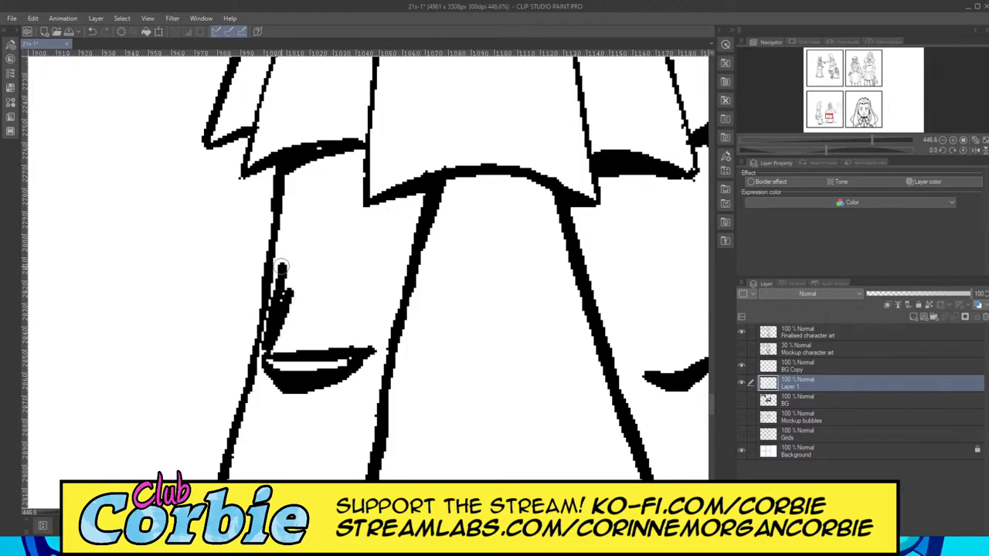
drag(289, 259, 265, 346)
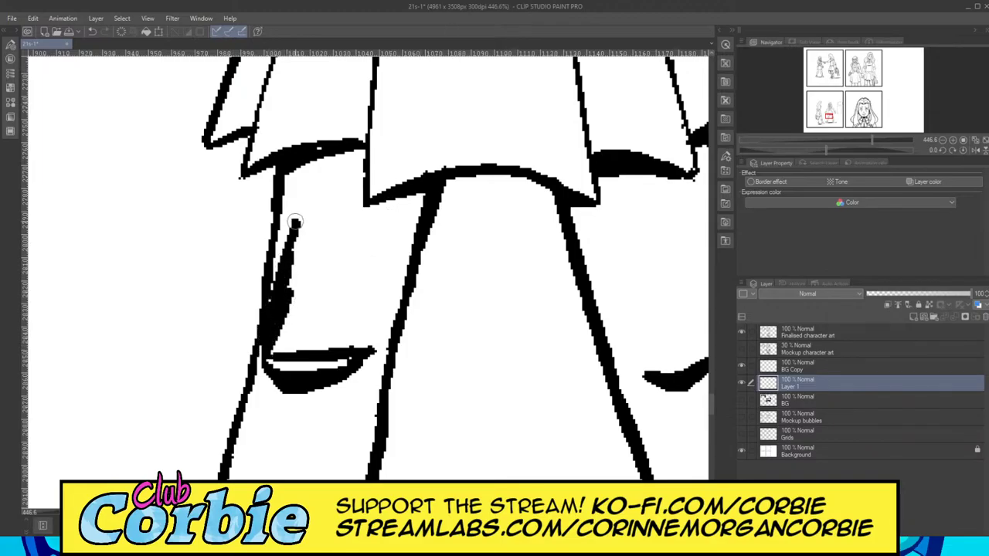
mouse_move(294, 217)
mouse_down()
mouse_move(272, 301)
mouse_move(283, 207)
mouse_move(271, 311)
mouse_move(297, 159)
mouse_move(287, 255)
mouse_move(307, 158)
mouse_move(298, 229)
mouse_move(318, 163)
mouse_move(327, 203)
mouse_move(347, 158)
mouse_move(350, 207)
mouse_move(355, 146)
mouse_move(355, 213)
mouse_move(421, 192)
mouse_move(382, 245)
mouse_move(405, 224)
mouse_move(386, 289)
mouse_move(418, 199)
mouse_move(381, 353)
mouse_move(385, 338)
mouse_move(278, 351)
mouse_move(312, 228)
mouse_move(291, 304)
mouse_move(341, 204)
mouse_move(319, 223)
mouse_move(330, 288)
mouse_move(362, 229)
mouse_move(363, 301)
mouse_move(378, 222)
mouse_move(389, 247)
mouse_move(304, 319)
mouse_move(316, 323)
mouse_move(286, 335)
mouse_move(315, 297)
mouse_move(312, 330)
mouse_move(281, 340)
mouse_move(367, 334)
mouse_up()
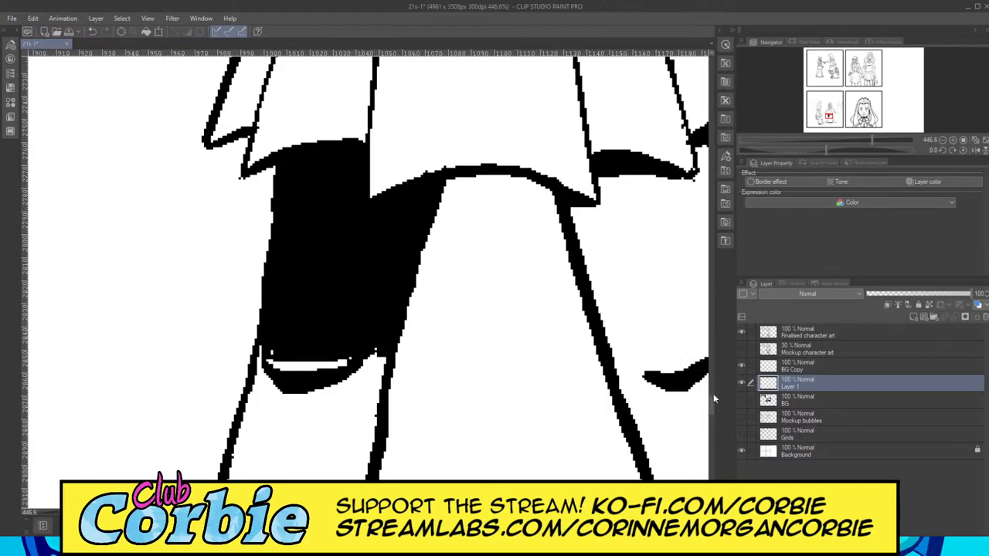
Step: Fill the left-hand leg solid black from below the knee highlight down to the shoe's ankle strap
drag(709, 404, 710, 417)
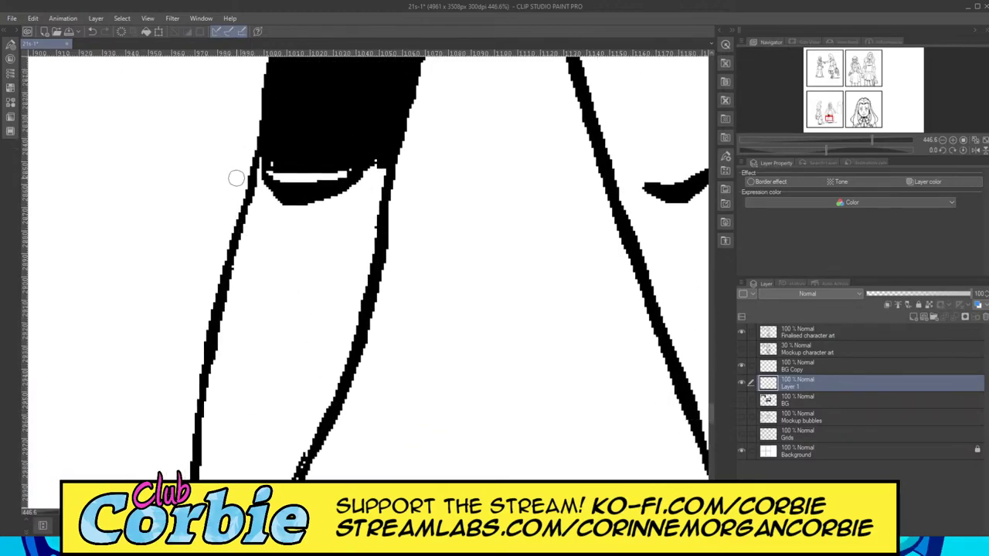
drag(265, 165, 230, 313)
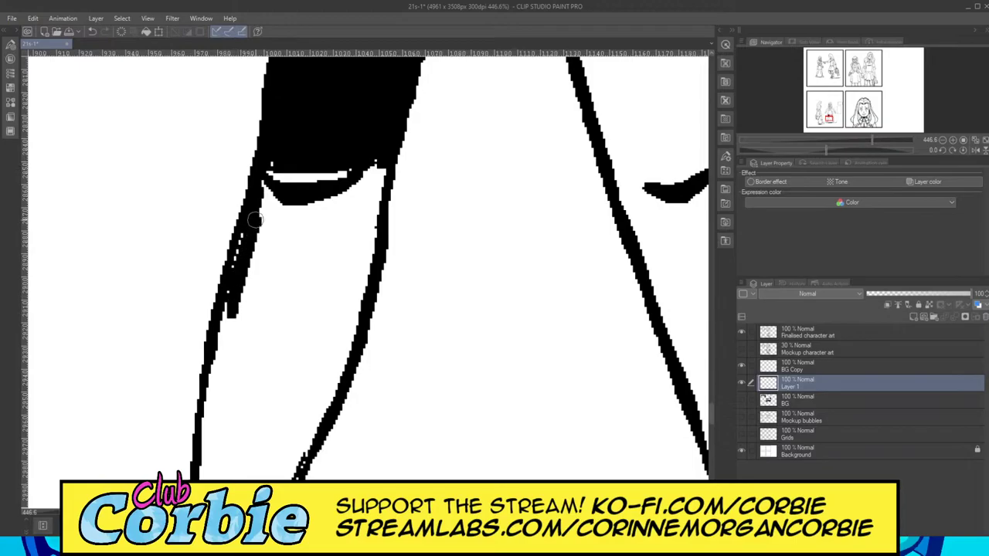
mouse_move(248, 222)
mouse_down()
mouse_move(234, 340)
mouse_move(282, 240)
mouse_move(260, 380)
mouse_move(307, 247)
mouse_move(275, 398)
mouse_move(332, 266)
mouse_move(291, 420)
mouse_move(335, 289)
mouse_move(297, 407)
mouse_move(338, 303)
mouse_move(312, 355)
mouse_move(338, 326)
mouse_move(310, 414)
mouse_move(353, 311)
mouse_move(332, 375)
mouse_move(330, 342)
mouse_move(319, 371)
mouse_move(311, 296)
mouse_move(325, 240)
mouse_move(320, 230)
mouse_move(270, 271)
mouse_move(260, 181)
mouse_move(299, 210)
mouse_move(266, 197)
mouse_up()
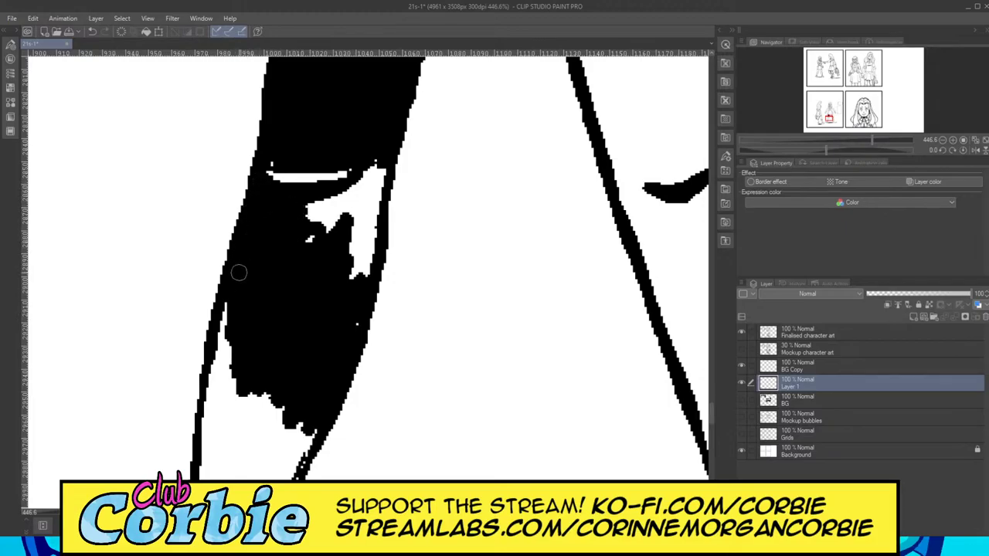
mouse_move(289, 243)
mouse_down()
mouse_move(336, 183)
mouse_move(328, 220)
mouse_move(303, 252)
mouse_move(363, 163)
mouse_move(348, 231)
mouse_move(370, 173)
mouse_move(381, 170)
mouse_move(352, 308)
mouse_move(365, 232)
mouse_move(365, 291)
mouse_up()
click(308, 208)
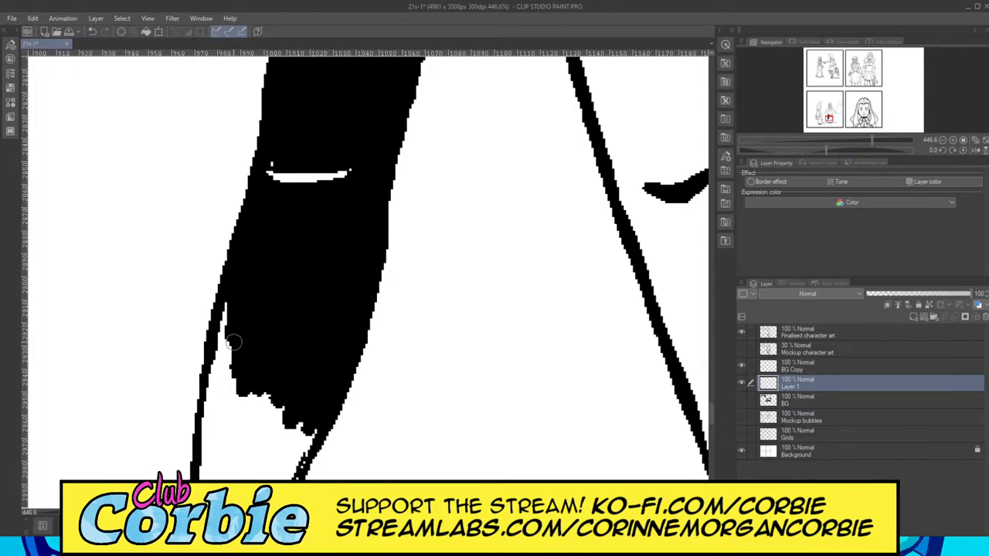
drag(222, 323, 210, 414)
mouse_move(207, 432)
mouse_down()
mouse_move(209, 396)
mouse_move(206, 460)
mouse_move(233, 360)
mouse_move(239, 465)
mouse_move(251, 462)
mouse_move(265, 478)
mouse_move(311, 432)
mouse_up()
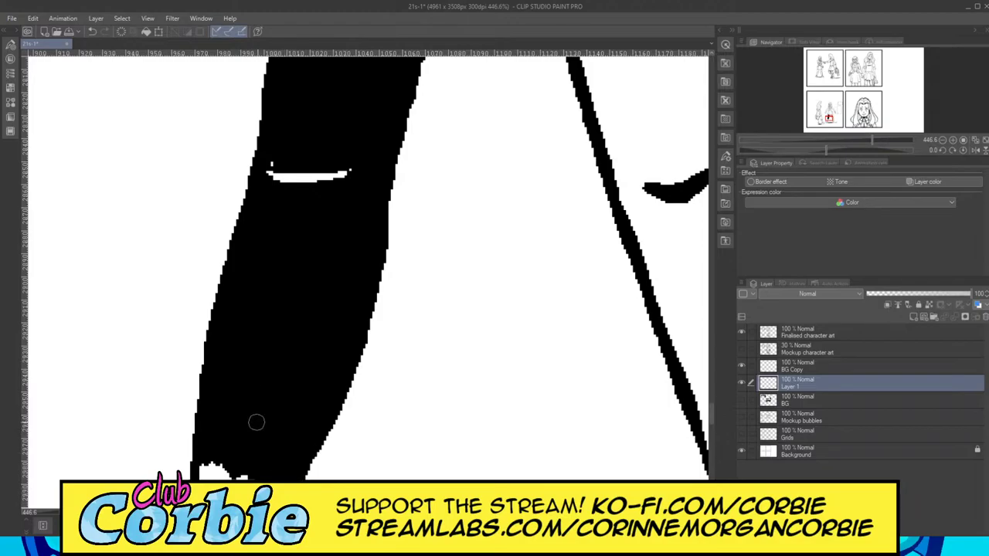
drag(711, 412, 710, 424)
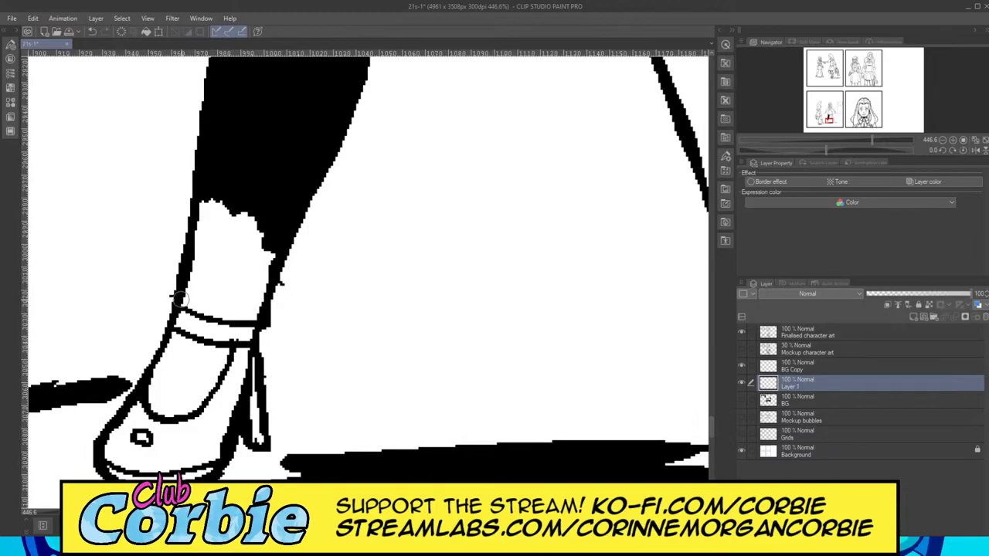
mouse_move(178, 298)
mouse_down()
mouse_move(255, 314)
mouse_move(276, 242)
mouse_move(257, 291)
mouse_move(269, 219)
mouse_move(225, 282)
mouse_move(235, 191)
mouse_move(205, 268)
mouse_move(204, 200)
mouse_move(189, 283)
mouse_move(205, 245)
mouse_up()
mouse_move(186, 287)
mouse_down()
mouse_move(209, 297)
mouse_move(229, 282)
mouse_move(210, 301)
mouse_move(206, 285)
mouse_move(229, 292)
mouse_move(234, 301)
mouse_move(219, 306)
mouse_move(245, 298)
mouse_up()
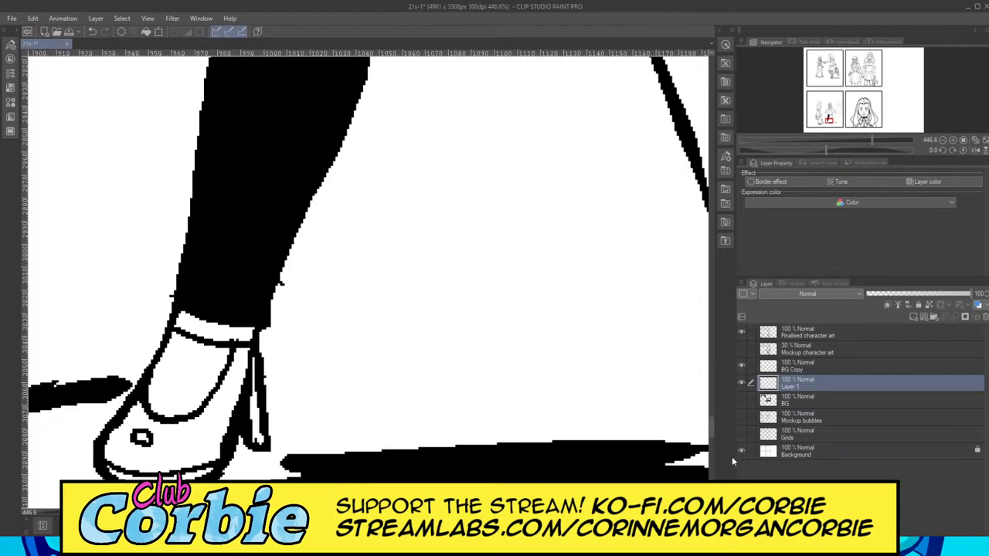
Step: Fill the stockinged foot inside the left-hand shoe's opening solid black, up to the ankle strap
scroll(713, 432, down, 3)
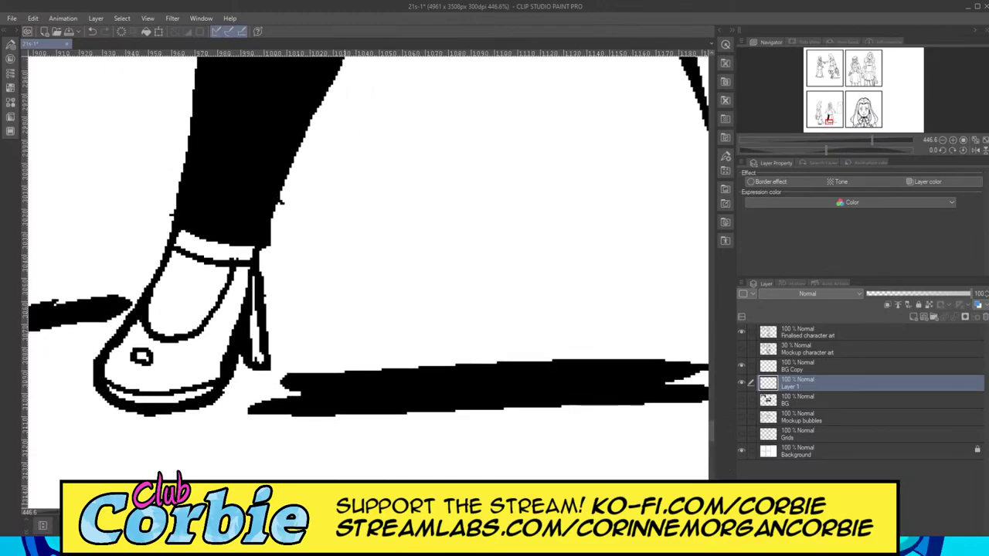
drag(185, 512, 172, 512)
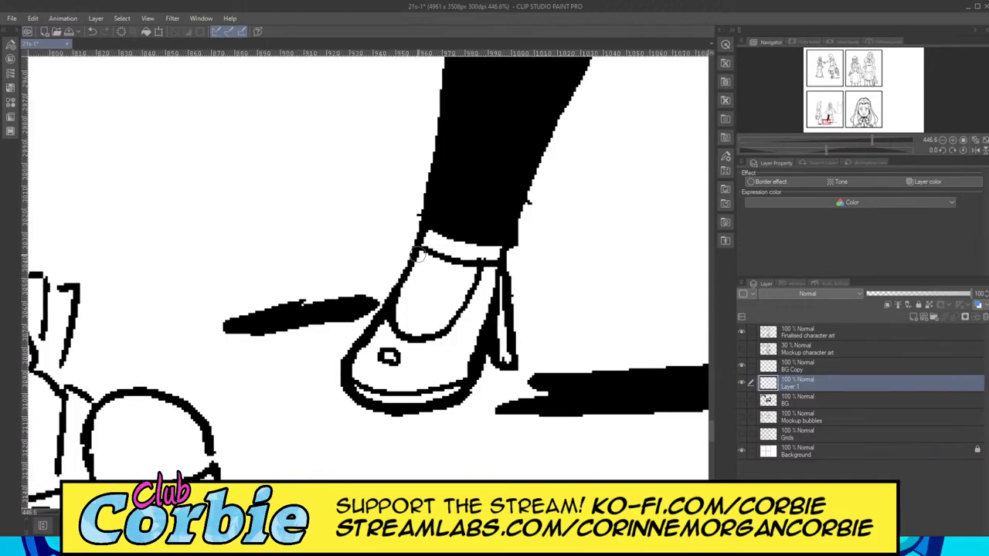
mouse_move(419, 254)
mouse_down()
mouse_move(393, 311)
mouse_move(406, 333)
mouse_move(445, 318)
mouse_move(474, 271)
mouse_move(424, 256)
mouse_move(437, 258)
mouse_move(404, 302)
mouse_move(422, 266)
mouse_move(409, 325)
mouse_move(419, 302)
mouse_move(448, 287)
mouse_move(457, 294)
mouse_move(436, 282)
mouse_up()
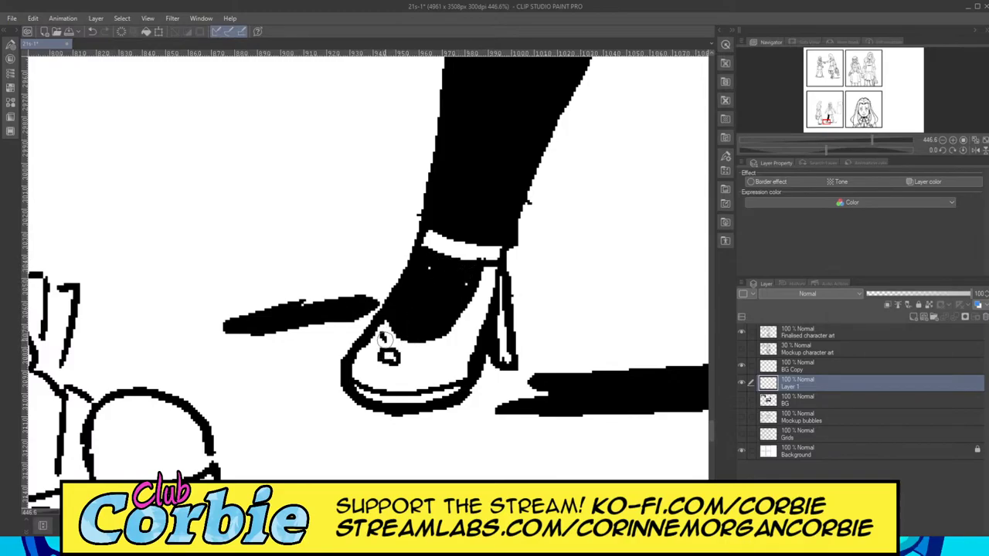
Step: Ink the left-hand shoe's upper and ankle strap black, leaving thin white highlights along the opening, sole line, strap edge and button
drag(409, 351, 444, 346)
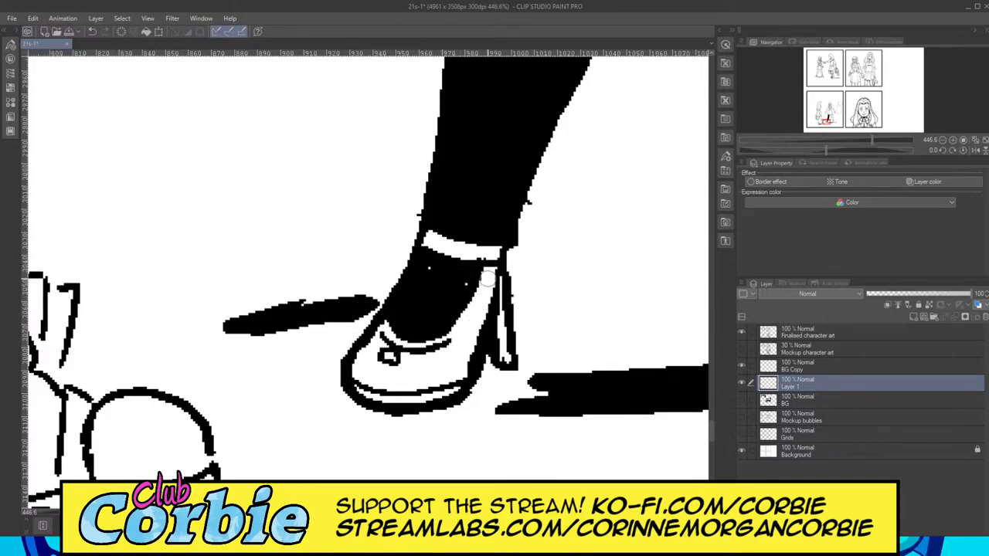
drag(487, 278, 448, 339)
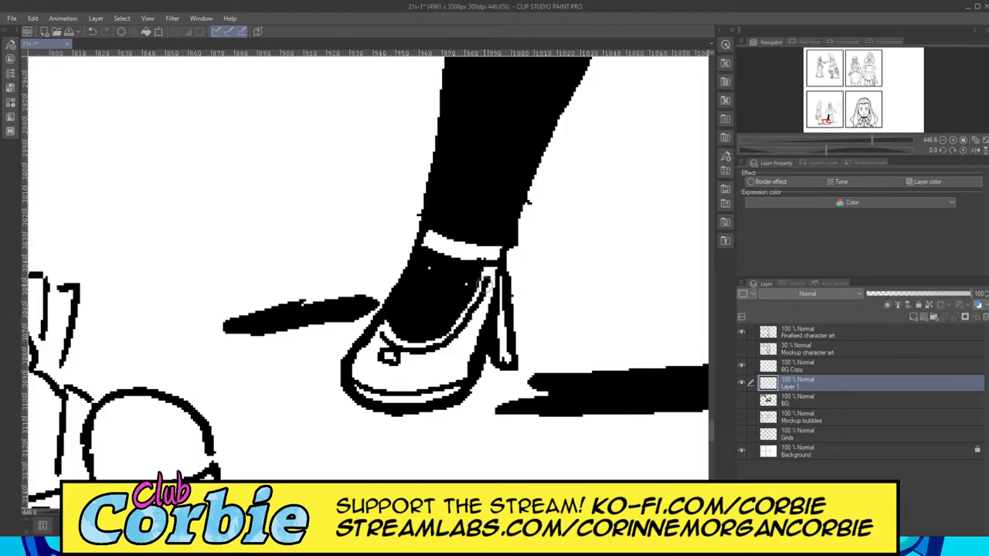
mouse_move(488, 277)
mouse_down()
mouse_move(443, 379)
mouse_move(425, 388)
mouse_move(360, 381)
mouse_move(417, 379)
mouse_move(471, 330)
mouse_move(482, 281)
mouse_up()
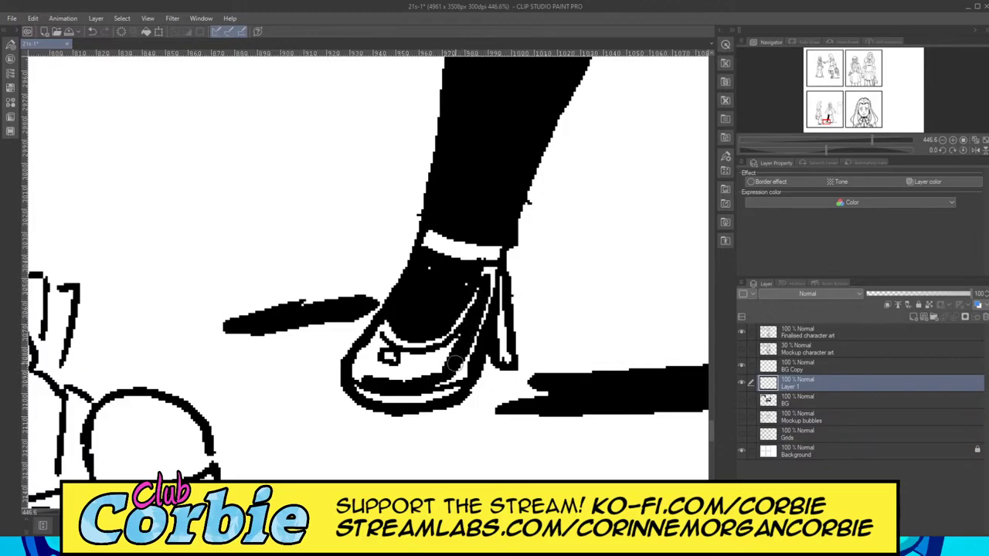
mouse_move(387, 353)
mouse_down()
mouse_move(364, 370)
mouse_move(373, 367)
mouse_move(376, 353)
mouse_move(358, 375)
mouse_move(368, 357)
mouse_move(370, 376)
mouse_move(397, 373)
mouse_move(376, 363)
mouse_move(403, 367)
mouse_move(398, 354)
mouse_move(397, 372)
mouse_move(434, 355)
mouse_move(405, 375)
mouse_up()
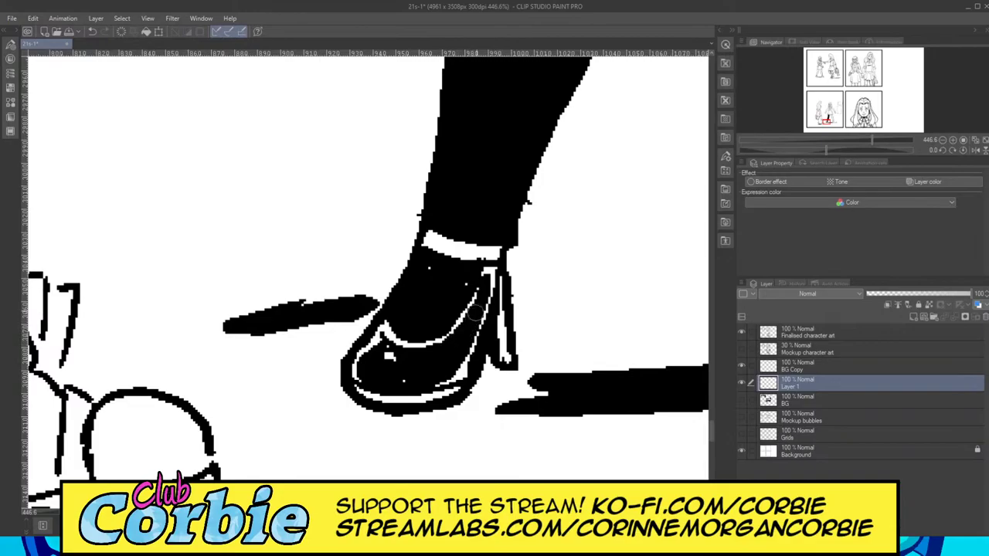
mouse_move(429, 238)
mouse_down()
mouse_move(494, 251)
mouse_move(424, 238)
mouse_up()
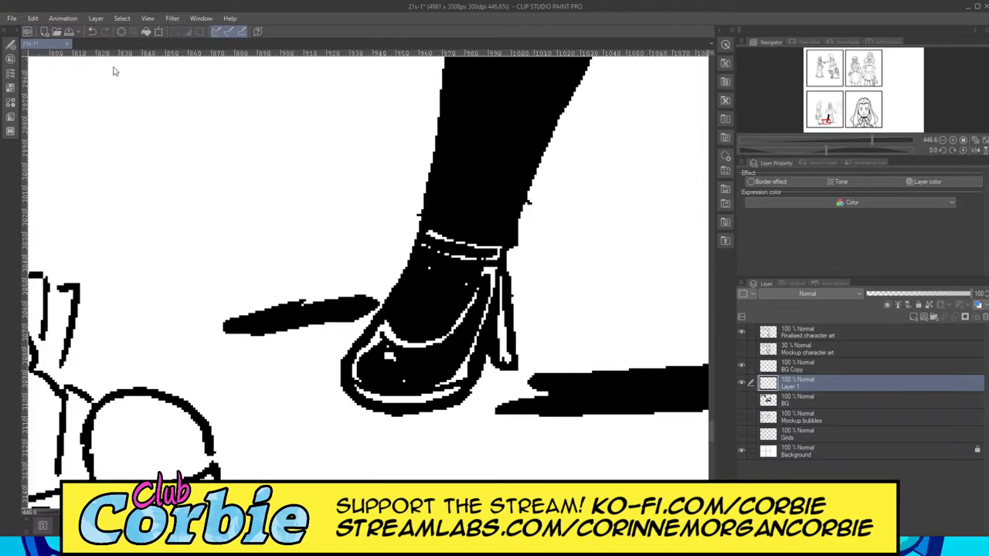
Step: Thicken the inside edge of the right-hand shoe's opening and fill the foot within it solid black
drag(374, 334, 432, 313)
scroll(606, 330, up, 4)
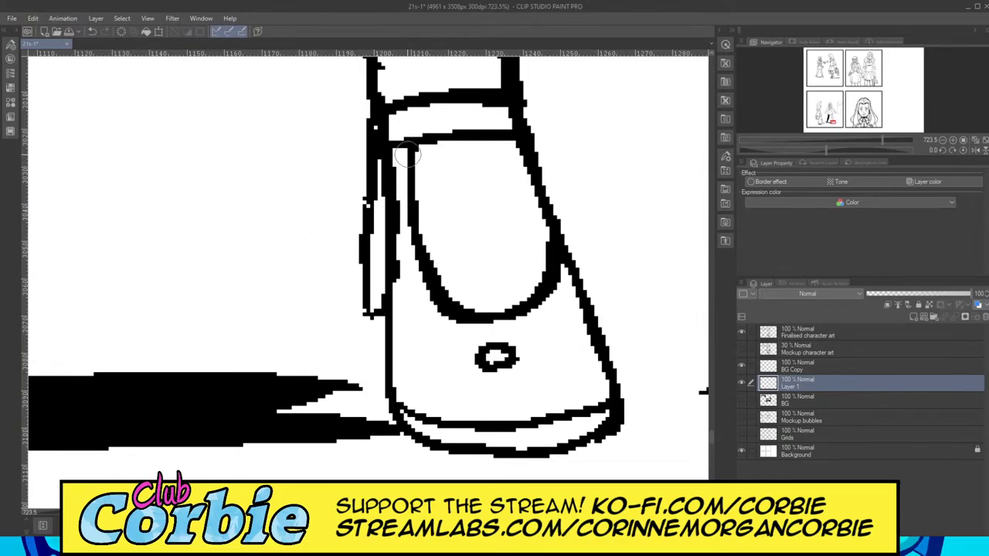
drag(406, 147, 409, 239)
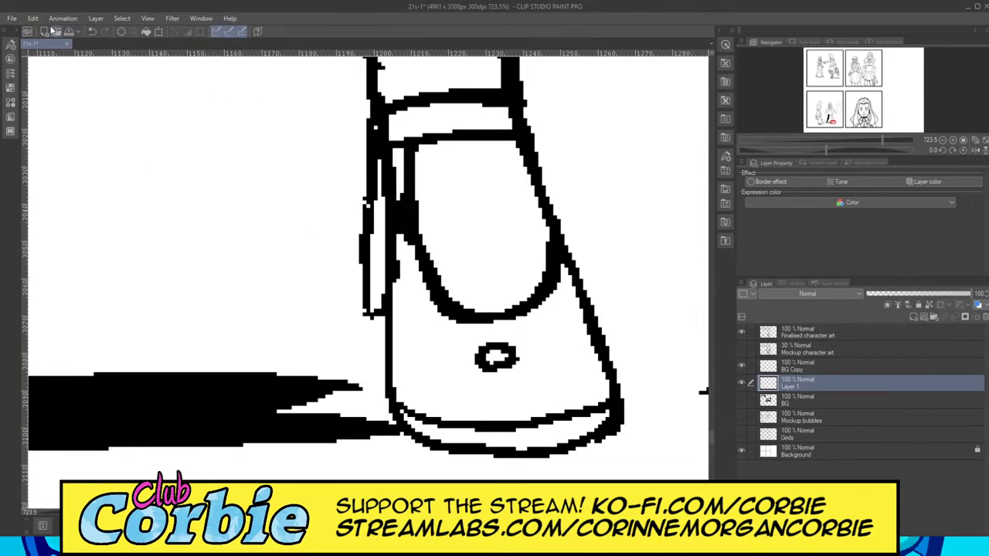
key(ctrl+z)
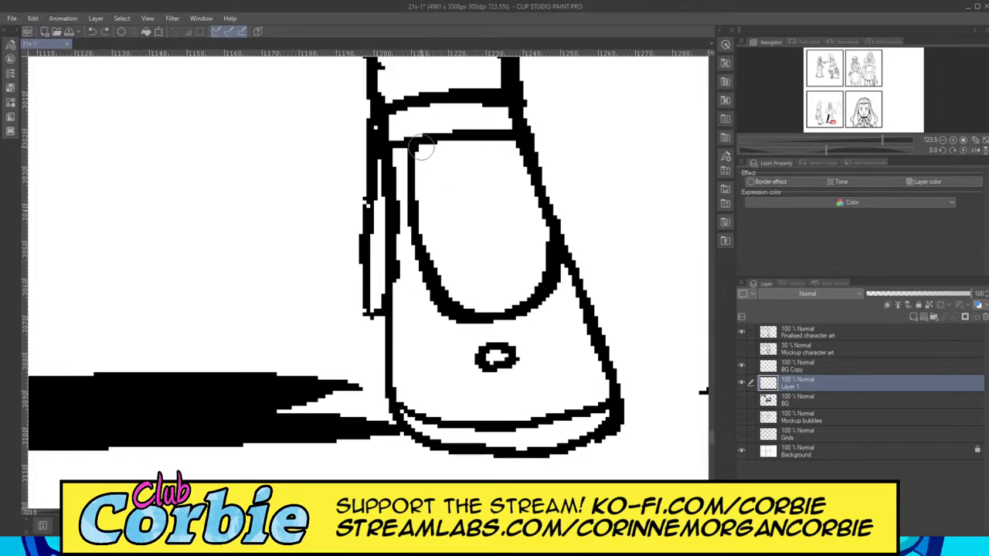
mouse_move(422, 146)
mouse_down()
mouse_move(447, 291)
mouse_move(475, 309)
mouse_move(510, 306)
mouse_move(535, 280)
mouse_move(542, 238)
mouse_move(515, 146)
mouse_move(419, 163)
mouse_up()
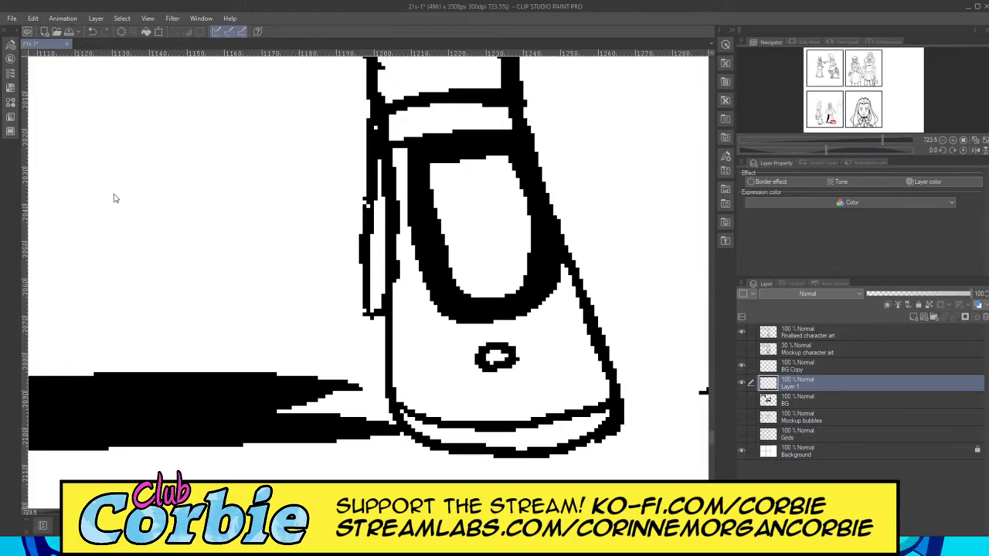
click(498, 226)
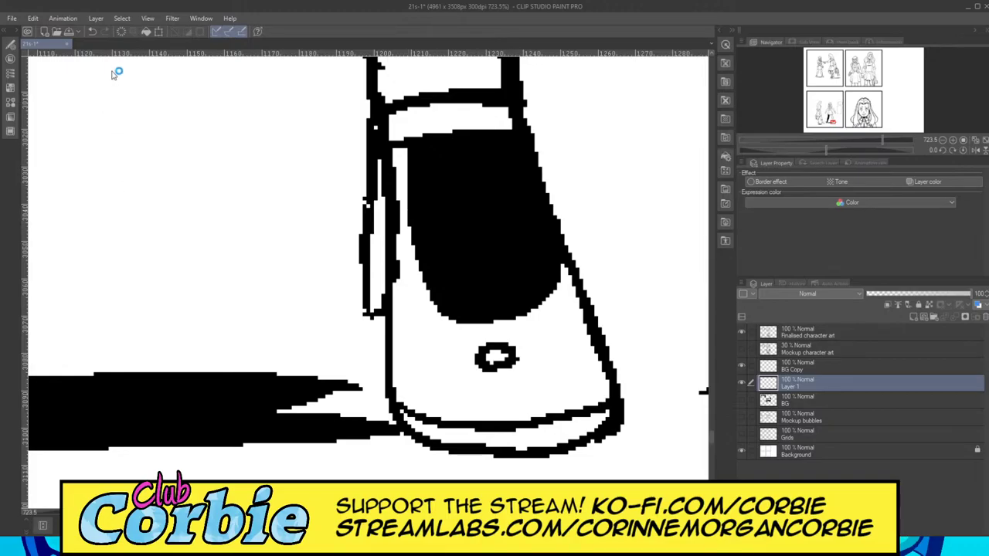
Step: Thicken the inner outline of the right-hand leg in black along the ankle strap and both sides of the calf up to the knee
scroll(370, 338, down, 4)
scroll(414, 136, up, 2)
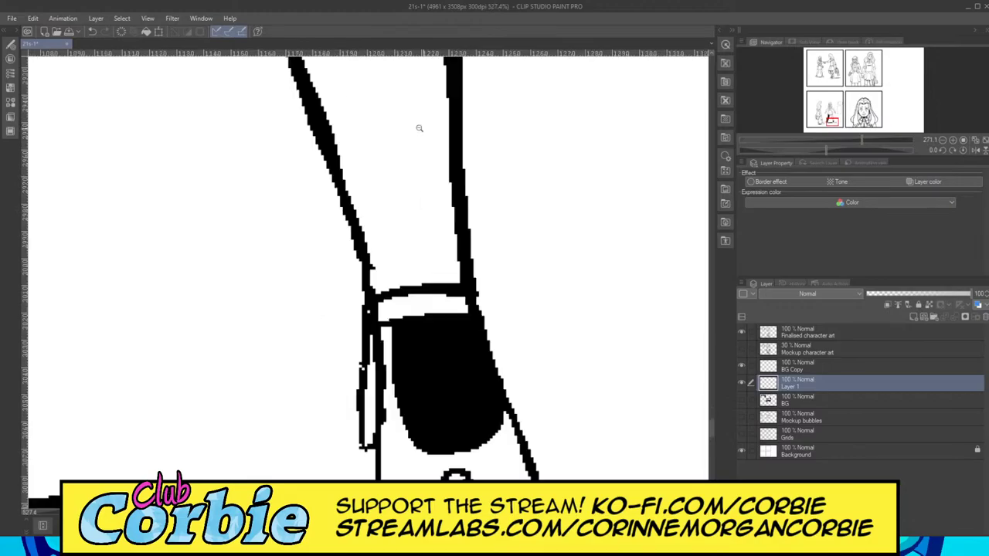
scroll(395, 147, up, 1)
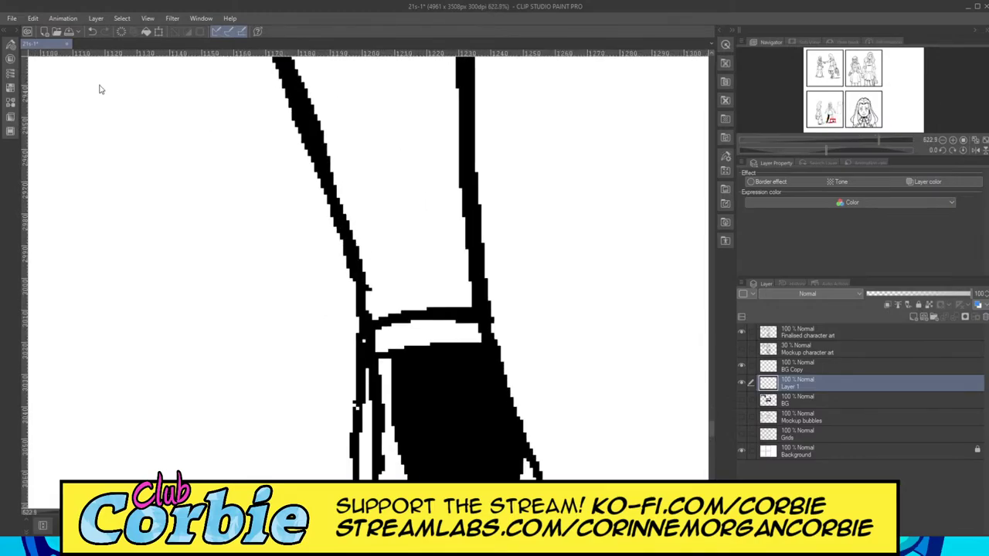
mouse_move(337, 188)
mouse_down()
mouse_move(376, 288)
mouse_move(370, 272)
mouse_move(371, 308)
mouse_move(441, 302)
mouse_move(368, 315)
mouse_move(469, 292)
mouse_move(445, 67)
mouse_move(449, 120)
mouse_move(445, 79)
mouse_move(419, 105)
mouse_up()
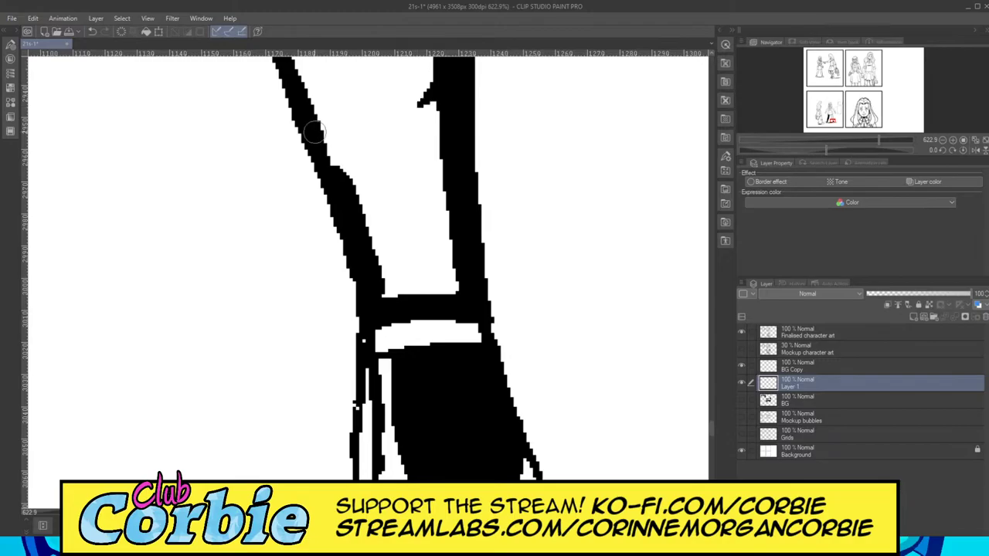
drag(318, 133, 347, 178)
drag(314, 95, 342, 165)
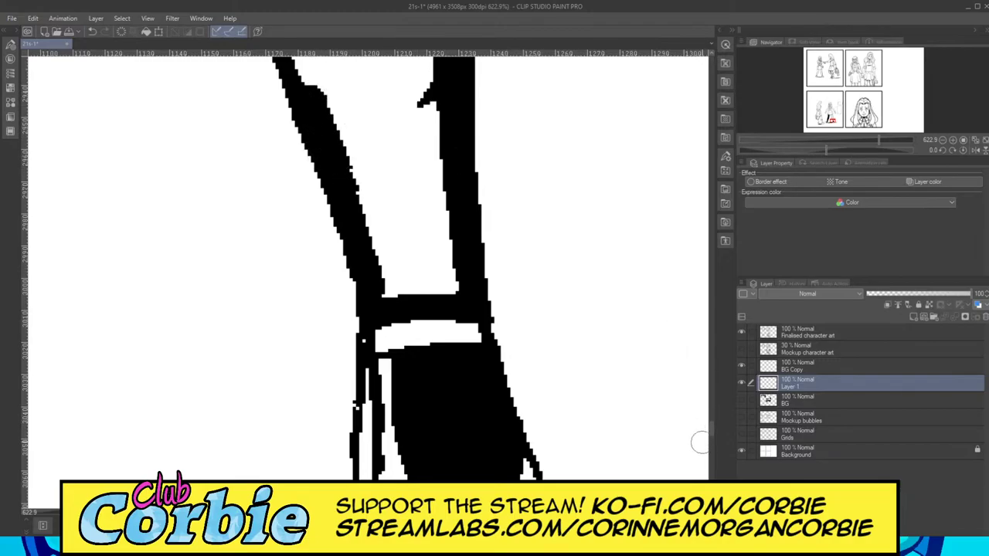
drag(712, 428, 715, 420)
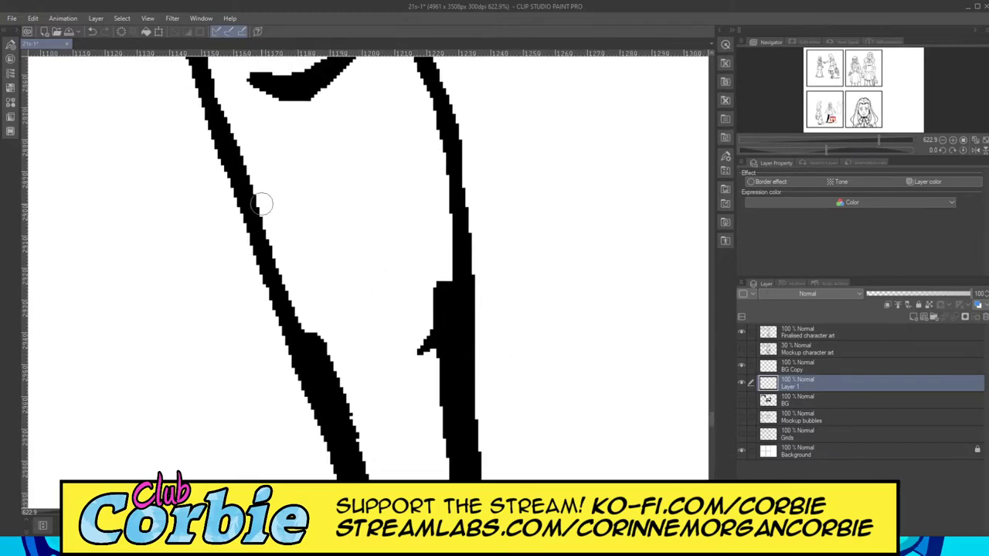
mouse_move(262, 202)
mouse_down()
mouse_move(297, 340)
mouse_move(266, 212)
mouse_move(333, 387)
mouse_move(278, 214)
mouse_move(314, 334)
mouse_up()
mouse_move(245, 121)
mouse_down()
mouse_move(271, 221)
mouse_move(224, 77)
mouse_up()
mouse_move(419, 248)
mouse_down()
mouse_move(434, 360)
mouse_move(428, 240)
mouse_move(442, 307)
mouse_move(438, 157)
mouse_move(448, 300)
mouse_move(441, 143)
mouse_move(435, 176)
mouse_move(413, 66)
mouse_move(438, 163)
mouse_up()
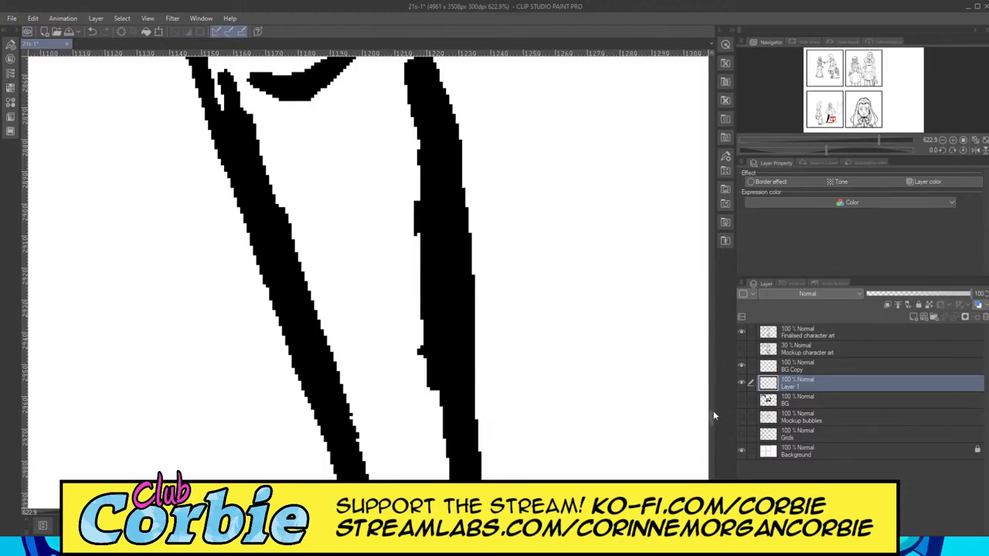
Step: Outline a thin knee highlight on the right-hand leg, close the thigh outline, and fill the thigh and calf solid black around it
drag(711, 418, 712, 406)
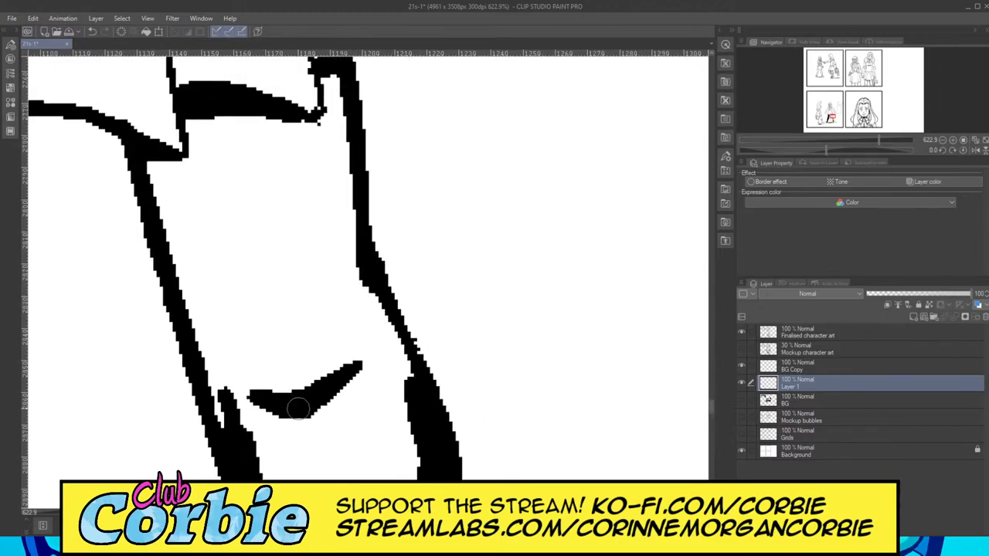
mouse_move(248, 388)
mouse_down()
mouse_move(366, 349)
mouse_move(349, 393)
mouse_move(314, 412)
mouse_move(274, 408)
mouse_move(242, 385)
mouse_move(249, 397)
mouse_move(300, 401)
mouse_move(344, 383)
mouse_move(369, 352)
mouse_move(361, 342)
mouse_move(256, 376)
mouse_move(237, 389)
mouse_move(232, 424)
mouse_move(209, 330)
mouse_move(228, 420)
mouse_move(157, 155)
mouse_move(157, 189)
mouse_move(156, 173)
mouse_move(209, 170)
mouse_move(166, 163)
mouse_move(181, 168)
mouse_move(205, 142)
mouse_move(201, 165)
mouse_move(194, 113)
mouse_move(199, 157)
mouse_move(195, 129)
mouse_move(247, 130)
mouse_move(225, 118)
mouse_move(302, 131)
mouse_move(272, 126)
mouse_move(322, 119)
mouse_move(324, 75)
mouse_move(354, 270)
mouse_move(423, 403)
mouse_move(383, 293)
mouse_move(362, 261)
mouse_move(392, 339)
mouse_move(357, 259)
mouse_move(424, 446)
mouse_up()
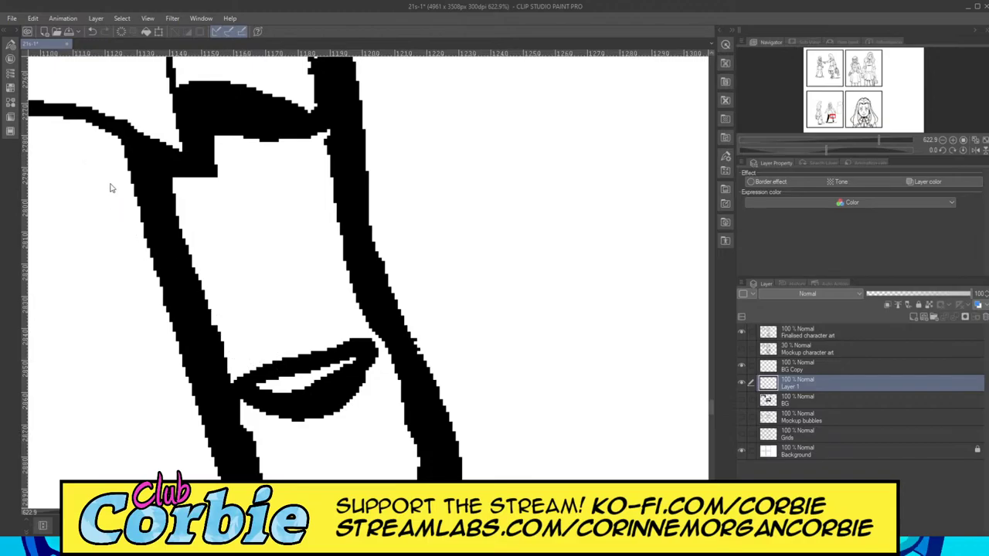
click(250, 251)
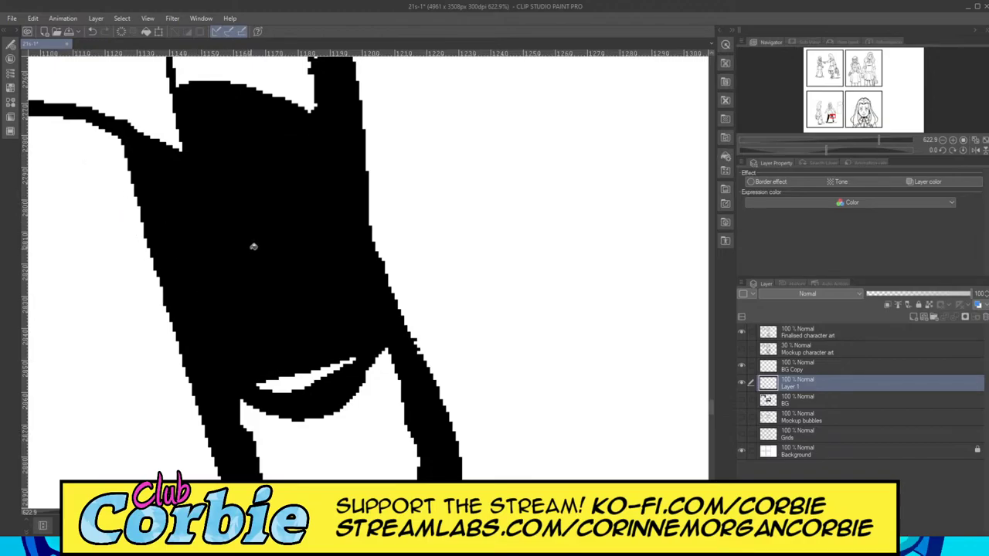
click(346, 438)
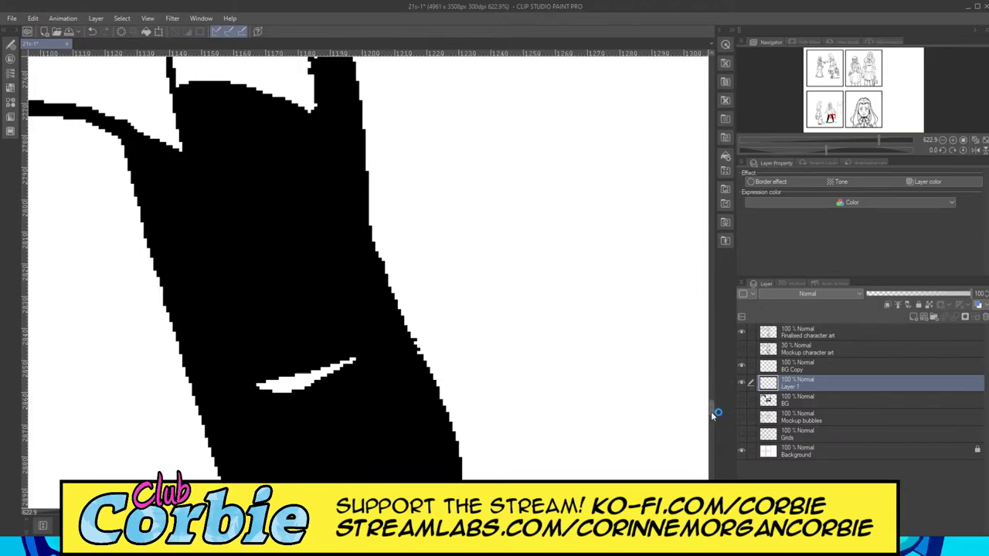
Step: Ink the right-hand shoe's ankle strap, upper and heel black, leaving thin white highlights along the strap, opening, sole line, heel and button
drag(712, 415, 724, 433)
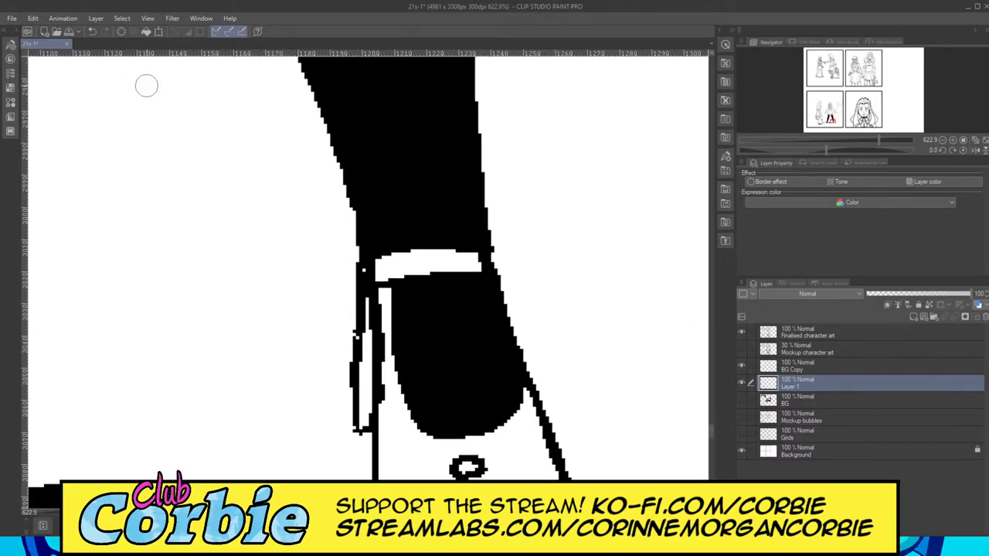
mouse_move(392, 266)
mouse_down()
mouse_move(470, 260)
mouse_move(377, 268)
mouse_up()
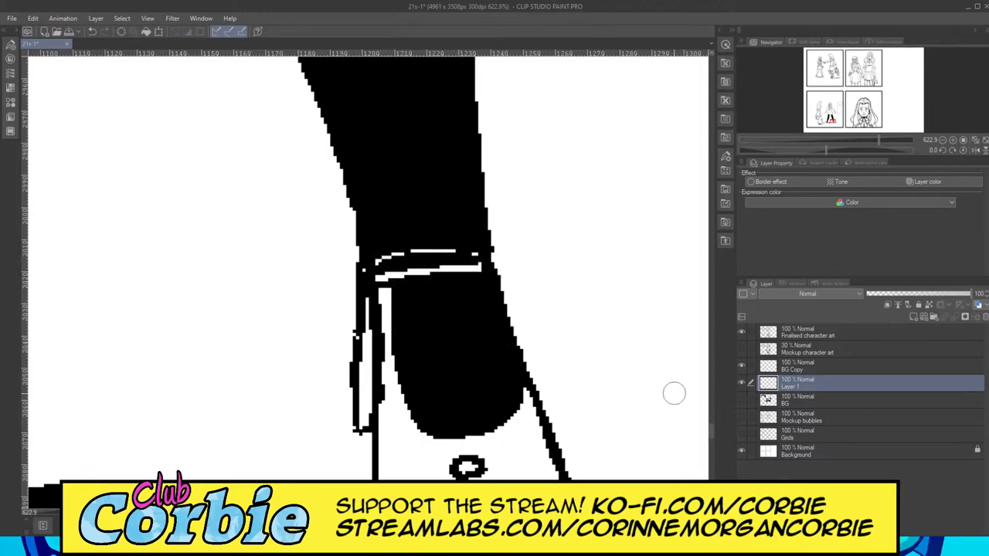
drag(711, 427, 712, 429)
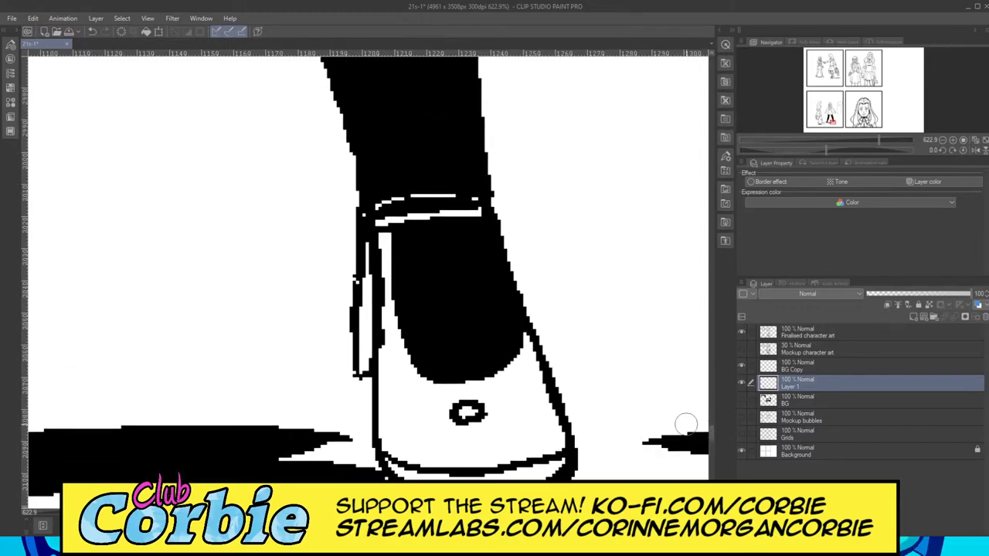
drag(378, 243, 386, 343)
key(ctrl+z)
drag(378, 242, 388, 398)
drag(380, 363, 414, 421)
mouse_move(373, 244)
mouse_down()
mouse_move(411, 407)
mouse_move(474, 428)
mouse_move(494, 420)
mouse_move(495, 405)
mouse_move(489, 399)
mouse_move(490, 423)
mouse_move(490, 398)
mouse_move(453, 399)
mouse_move(440, 414)
mouse_move(451, 411)
mouse_move(396, 374)
mouse_move(387, 330)
mouse_move(401, 383)
mouse_move(434, 399)
mouse_move(422, 396)
mouse_move(396, 366)
mouse_move(432, 392)
mouse_move(532, 374)
mouse_move(494, 394)
mouse_move(528, 370)
mouse_move(497, 391)
mouse_move(528, 370)
mouse_move(495, 401)
mouse_move(511, 393)
mouse_move(494, 421)
mouse_move(513, 401)
mouse_move(528, 404)
mouse_move(486, 451)
mouse_move(425, 449)
mouse_move(392, 420)
mouse_move(390, 399)
mouse_move(387, 425)
mouse_move(385, 393)
mouse_move(387, 447)
mouse_move(435, 458)
mouse_move(495, 450)
mouse_move(410, 435)
mouse_move(452, 428)
mouse_move(392, 421)
mouse_move(444, 444)
mouse_move(410, 454)
mouse_move(470, 459)
mouse_move(404, 454)
mouse_move(493, 450)
mouse_move(509, 426)
mouse_move(474, 450)
mouse_move(530, 442)
mouse_move(465, 462)
mouse_move(529, 450)
mouse_move(493, 459)
mouse_move(539, 428)
mouse_move(527, 392)
mouse_move(535, 367)
mouse_move(554, 450)
mouse_move(548, 410)
mouse_move(543, 450)
mouse_up()
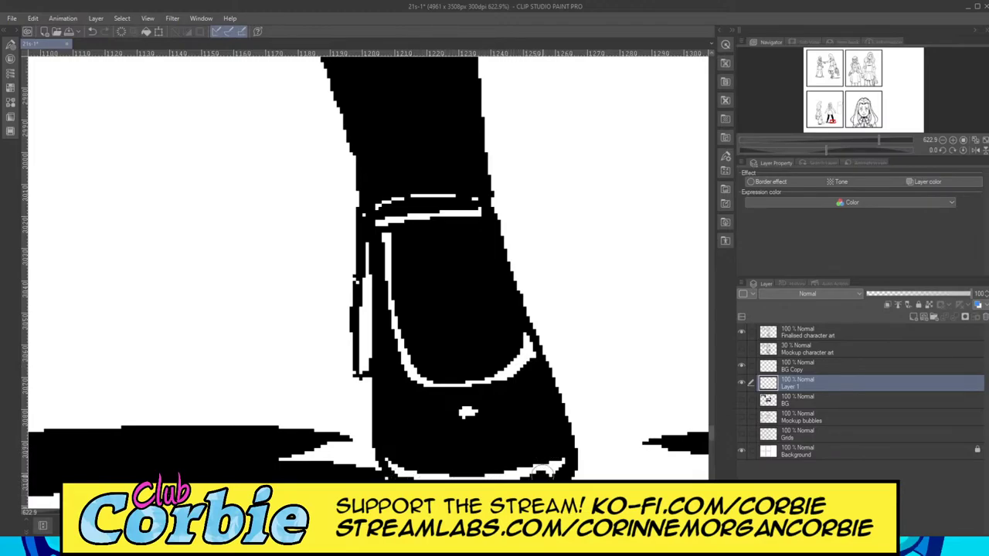
mouse_move(357, 256)
mouse_down()
mouse_move(362, 369)
mouse_move(360, 253)
mouse_up()
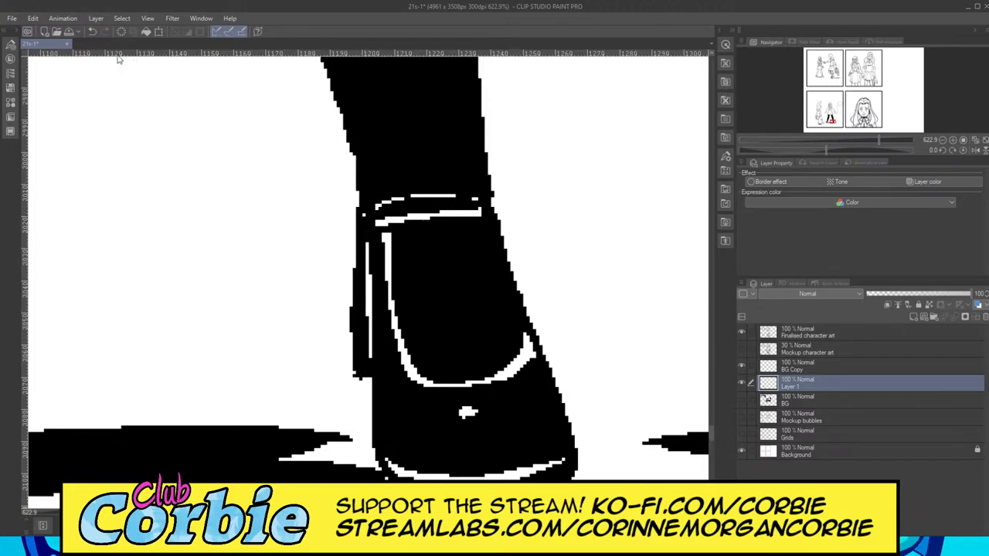
Step: On the BG Copy layer, erase the stray line end above the bottom edge of the tall wall frame in the lower-left panel
scroll(409, 273, down, 6)
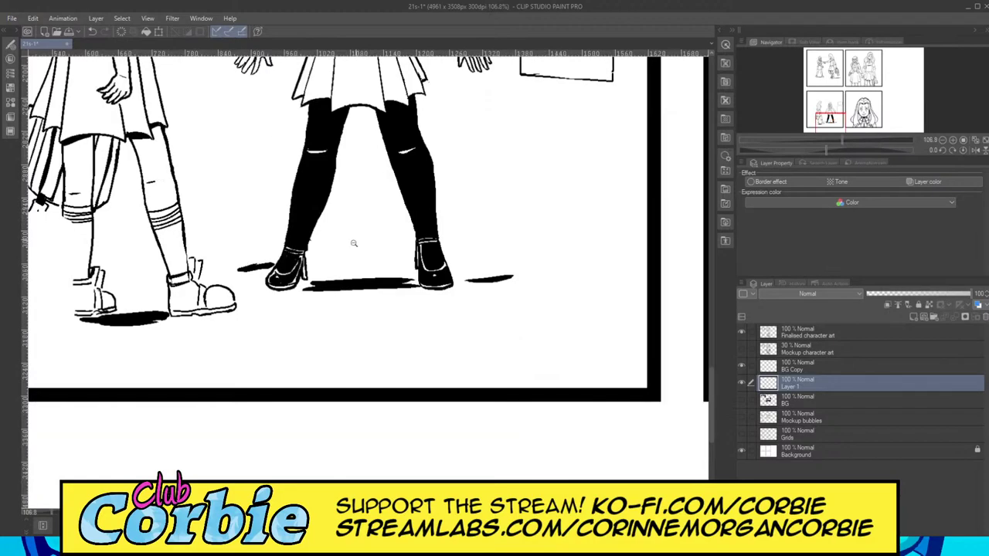
scroll(364, 96, up, 1)
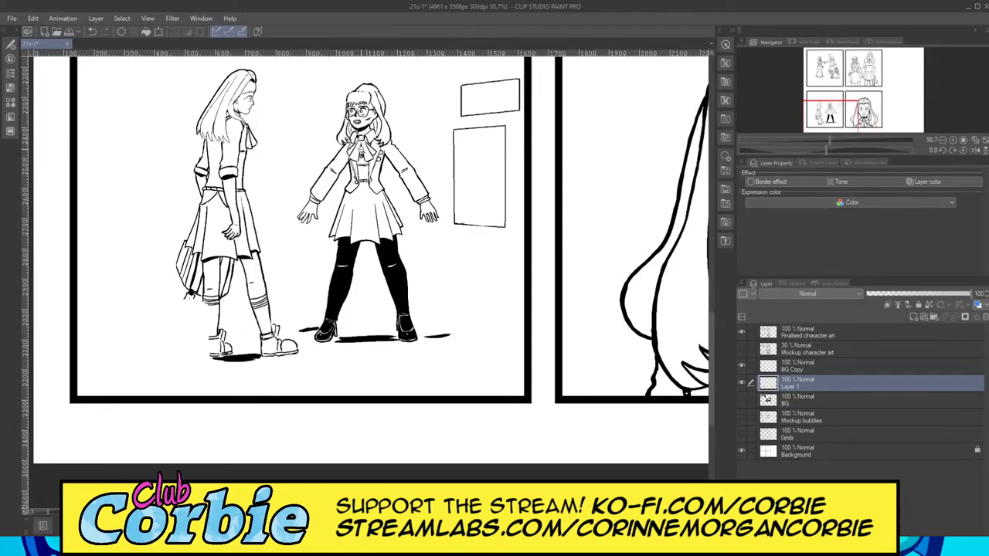
scroll(320, 116, up, 2)
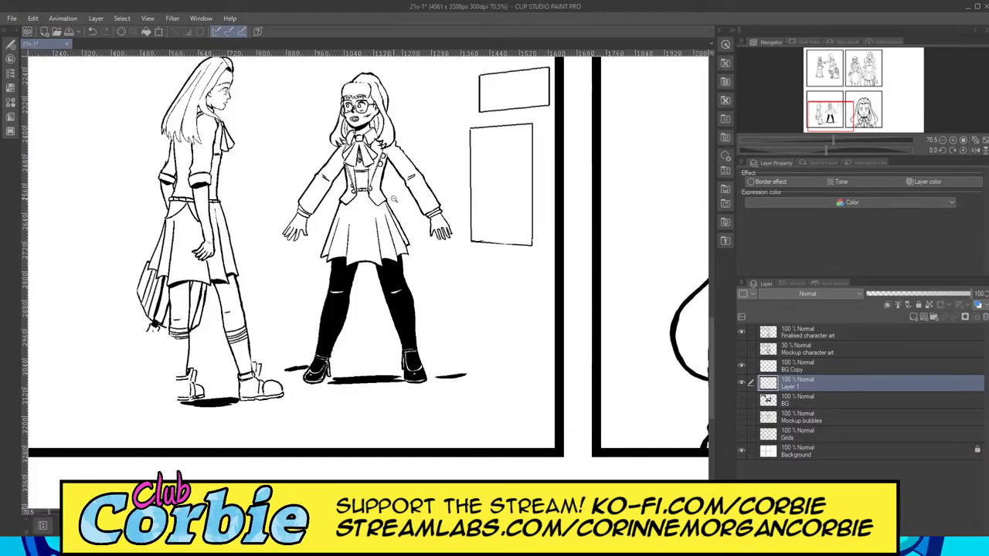
scroll(337, 264, down, 5)
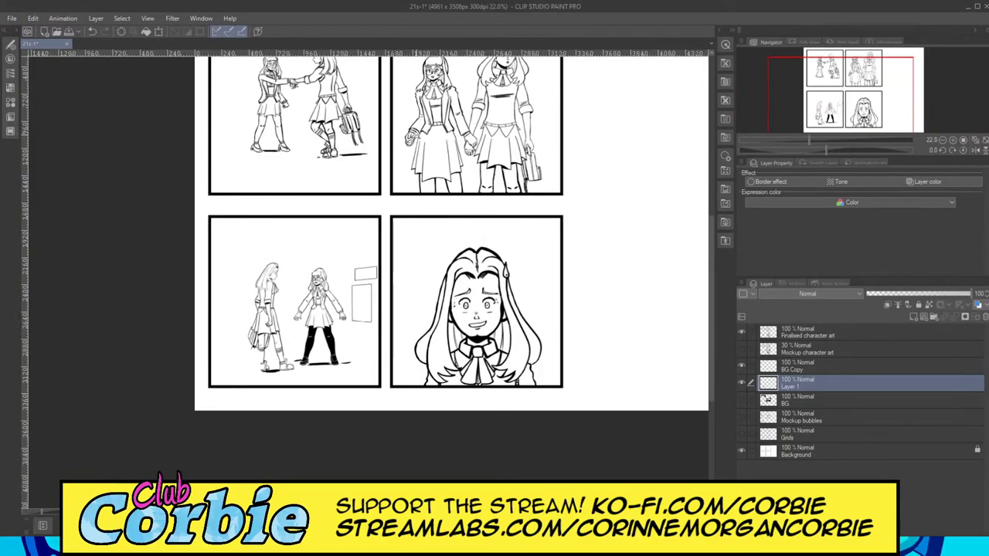
drag(417, 136, 397, 290)
click(309, 380)
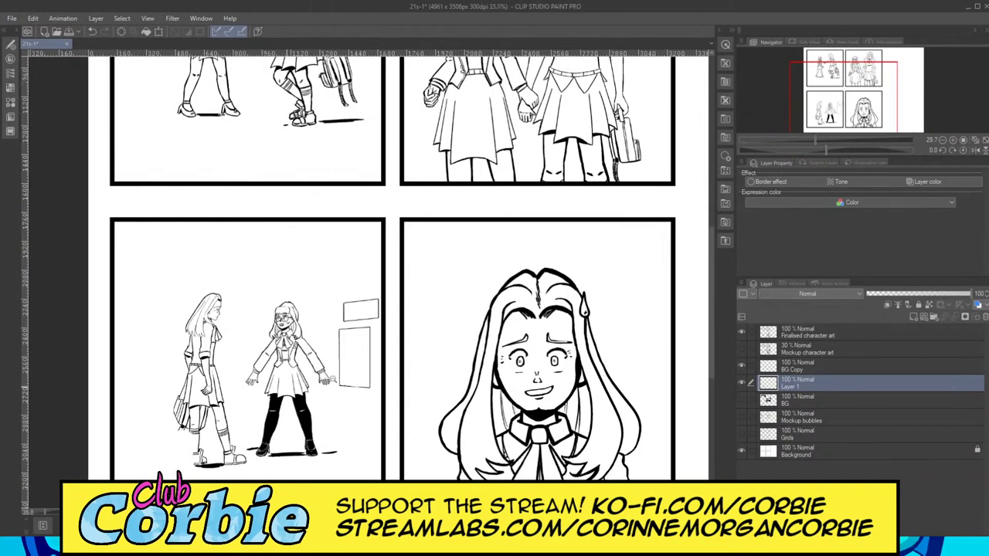
click(363, 374)
click(377, 389)
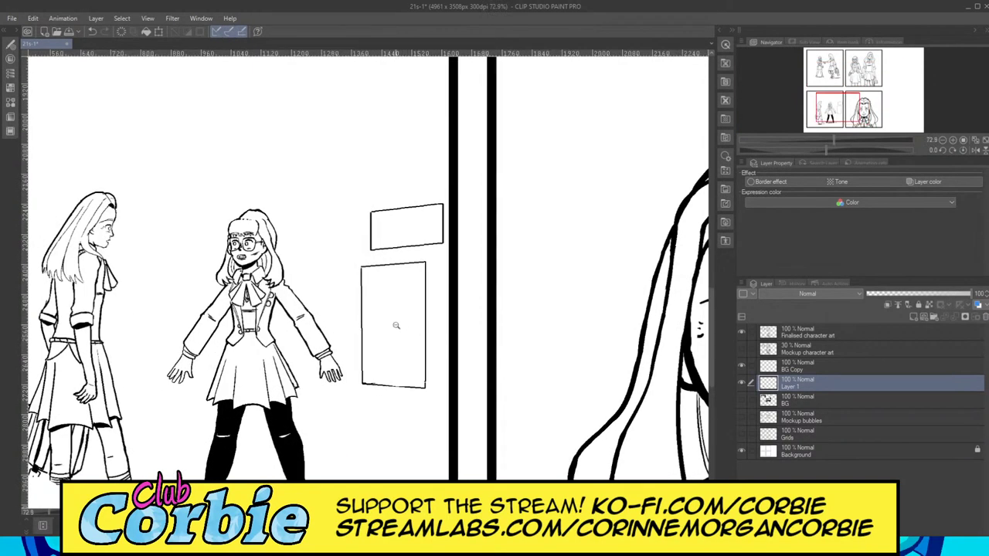
click(392, 406)
click(380, 411)
click(381, 411)
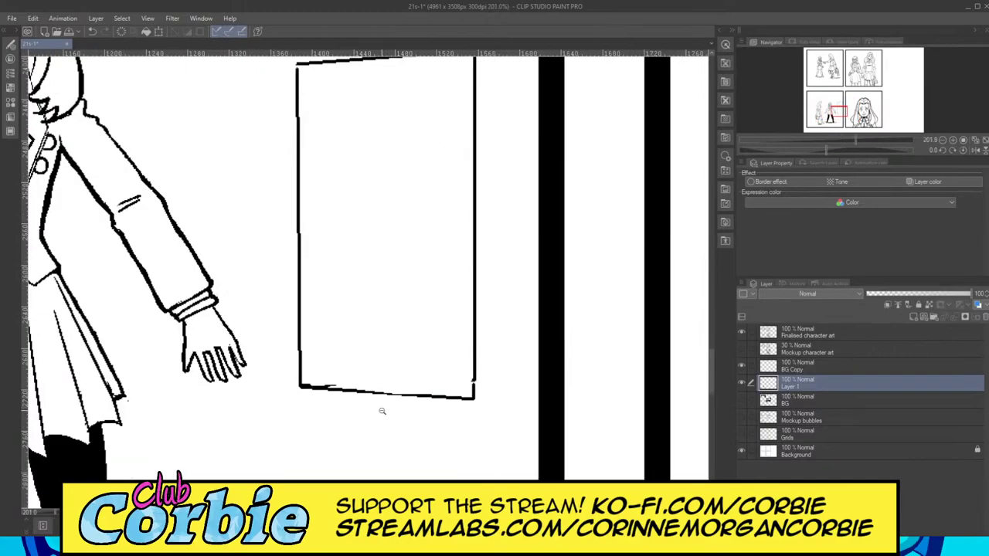
click(399, 405)
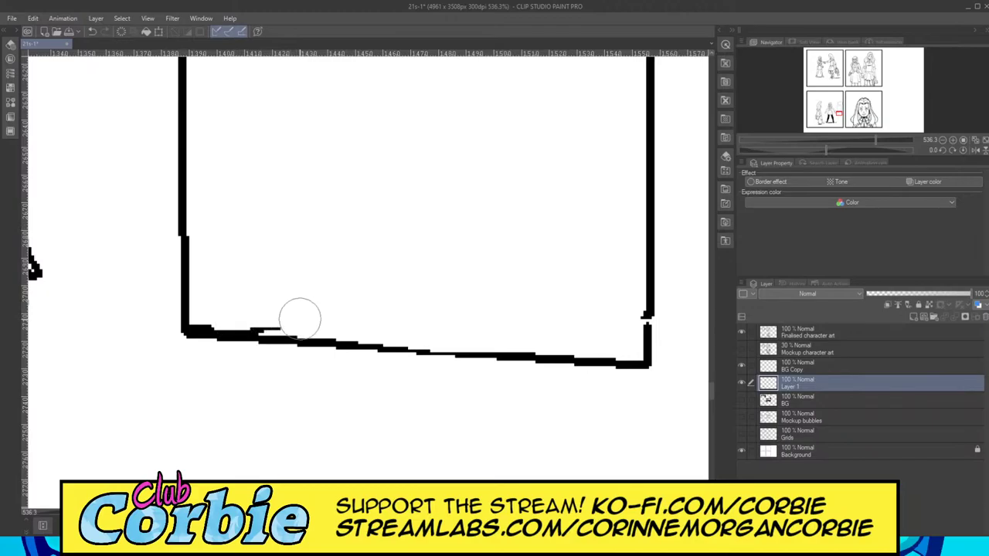
click(796, 368)
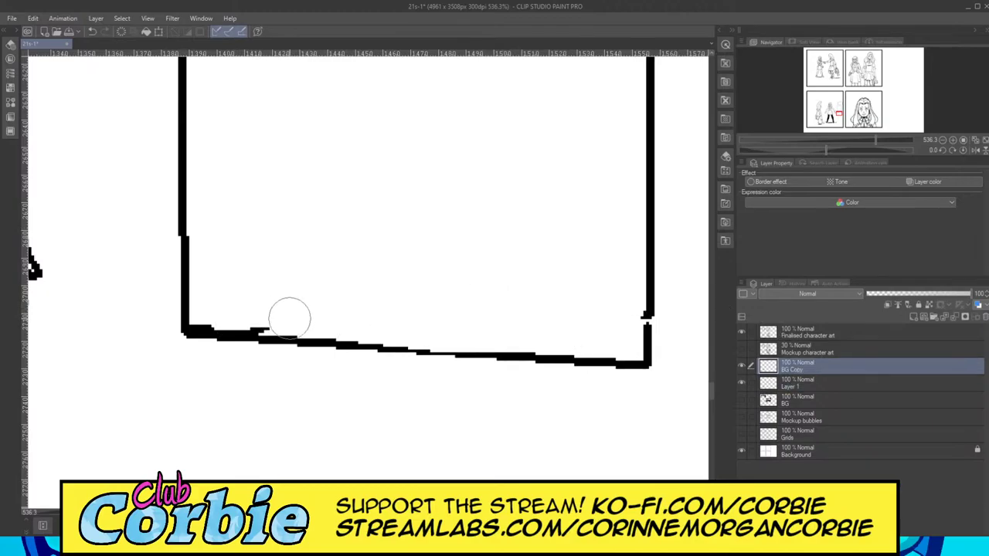
key(p)
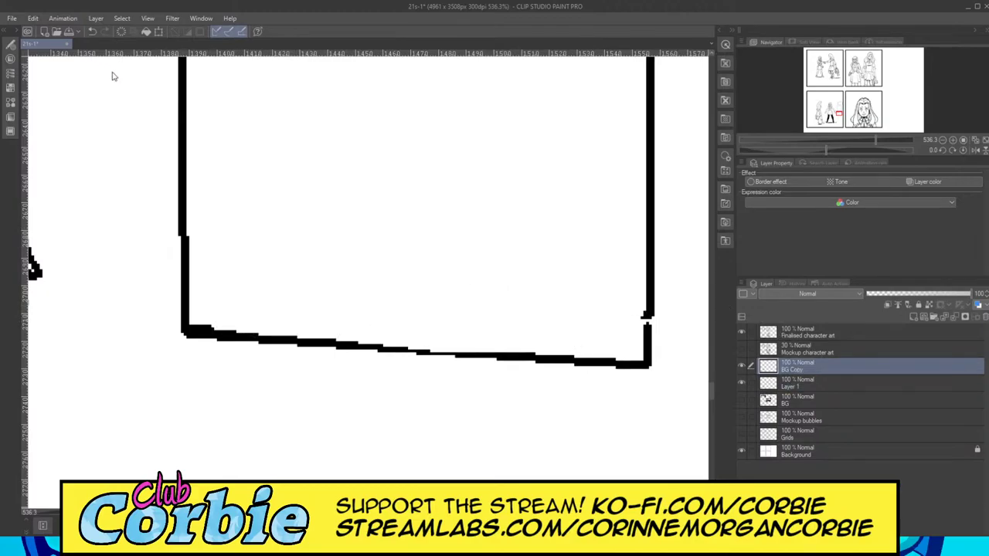
Step: Inspect the two wall frames beside the bespectacled girl and toggle the BG Copy layer's visibility to check what it contains
drag(393, 333, 278, 409)
scroll(447, 278, up, 3)
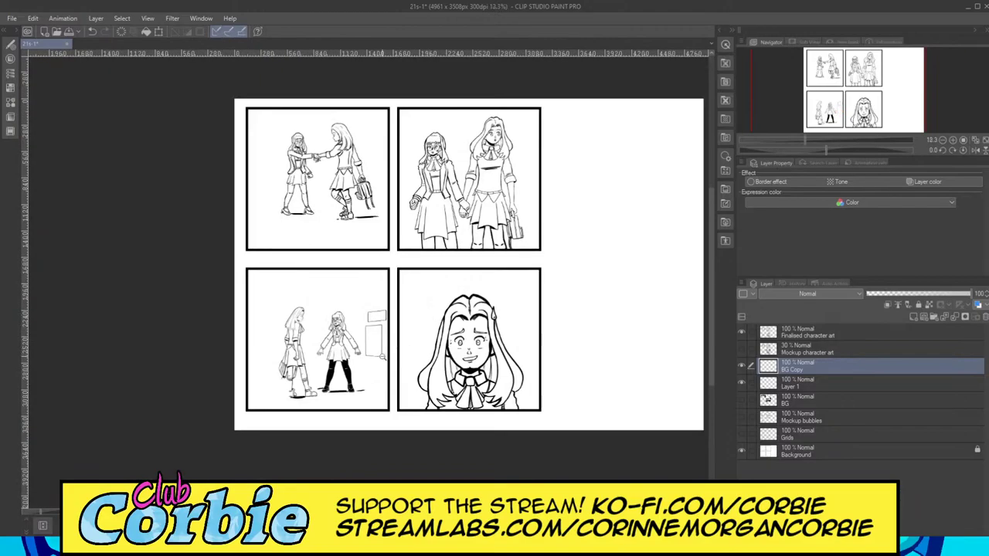
scroll(411, 283, up, 6)
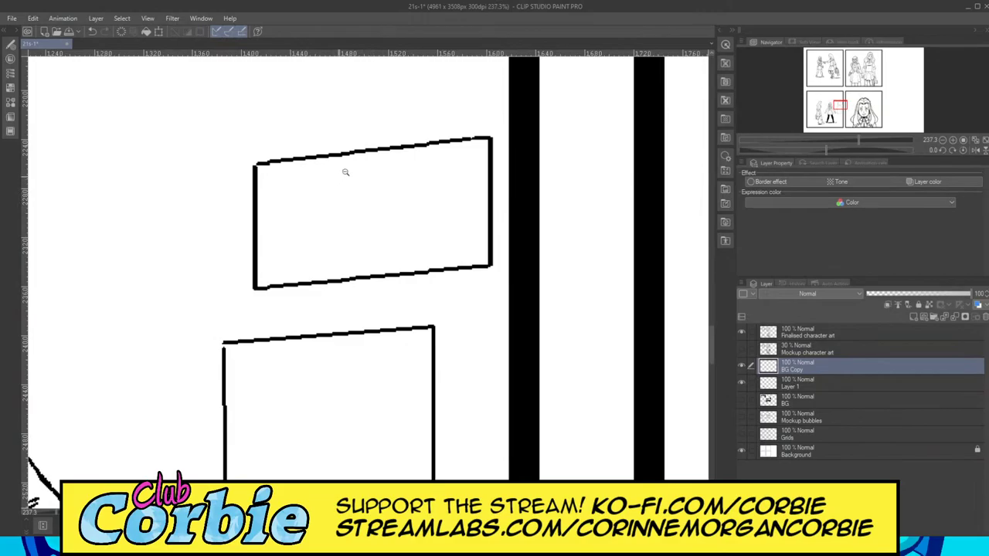
scroll(345, 172, up, 2)
scroll(338, 198, up, 1)
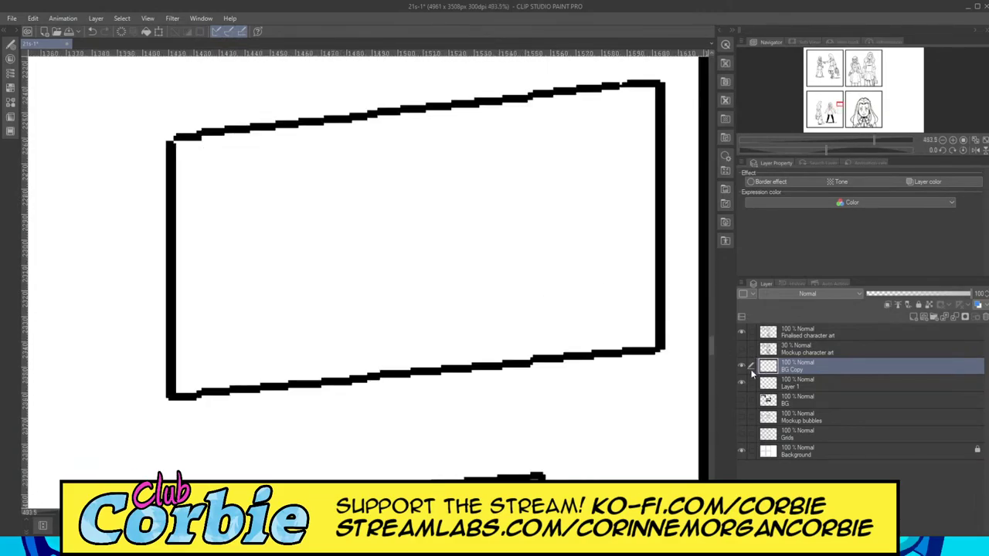
click(742, 366)
click(742, 367)
click(811, 353)
click(791, 368)
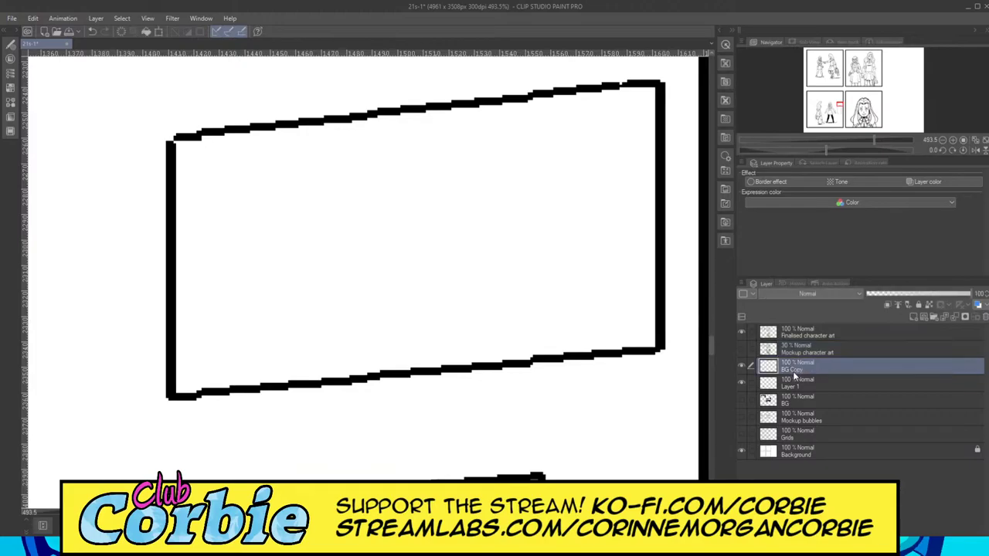
click(741, 364)
Step: Thicken the tall wall frame's bottom edge with an even black line and close the gap near the bottom of its right edge
scroll(473, 352, down, 10)
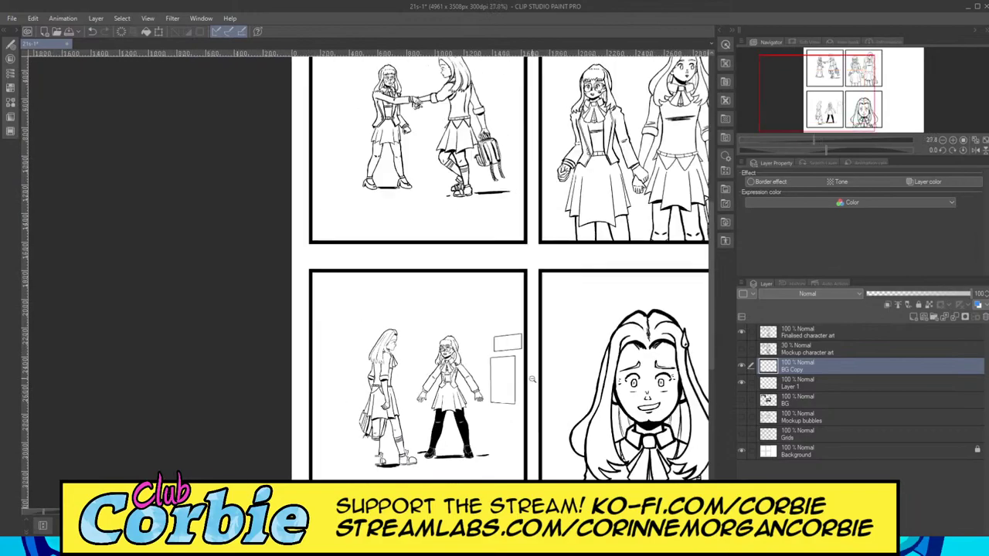
scroll(530, 389, up, 5)
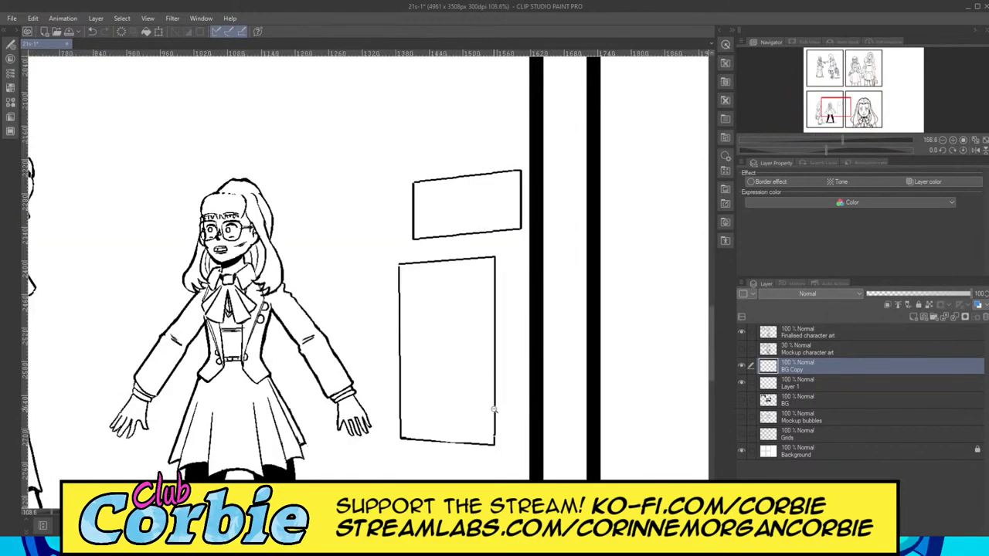
scroll(466, 444, up, 3)
scroll(463, 454, up, 3)
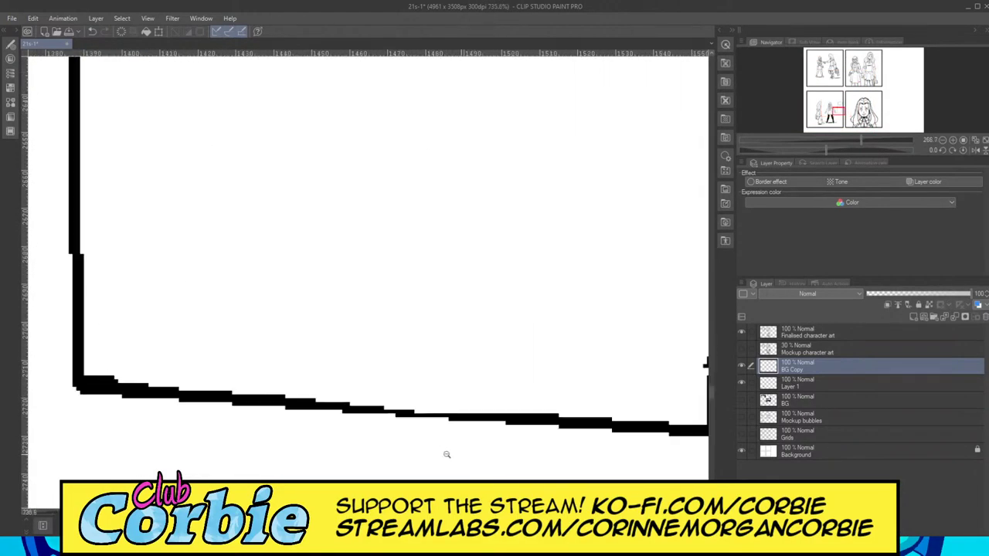
scroll(362, 399, down, 2)
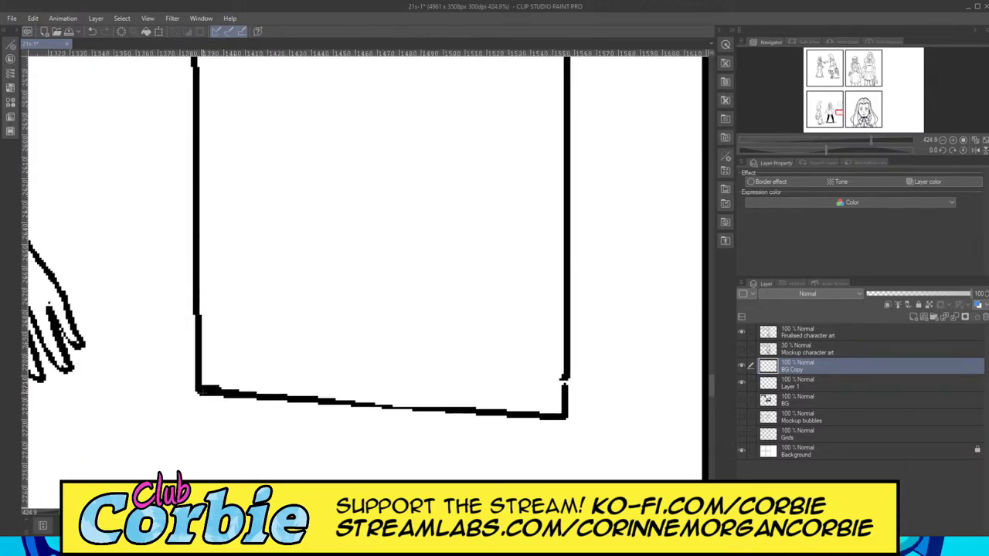
drag(203, 391, 567, 416)
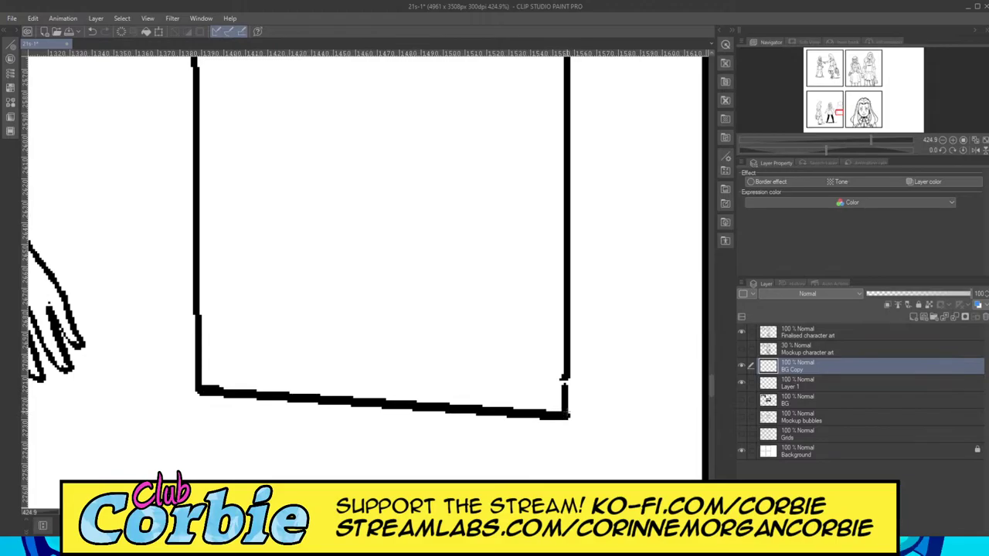
drag(563, 379, 564, 395)
Step: Hand-letter "Go" in black in the upper-left part of the small wall sign above the tall frame
drag(406, 321, 417, 276)
drag(462, 213, 447, 244)
drag(392, 313, 411, 321)
drag(280, 238, 273, 216)
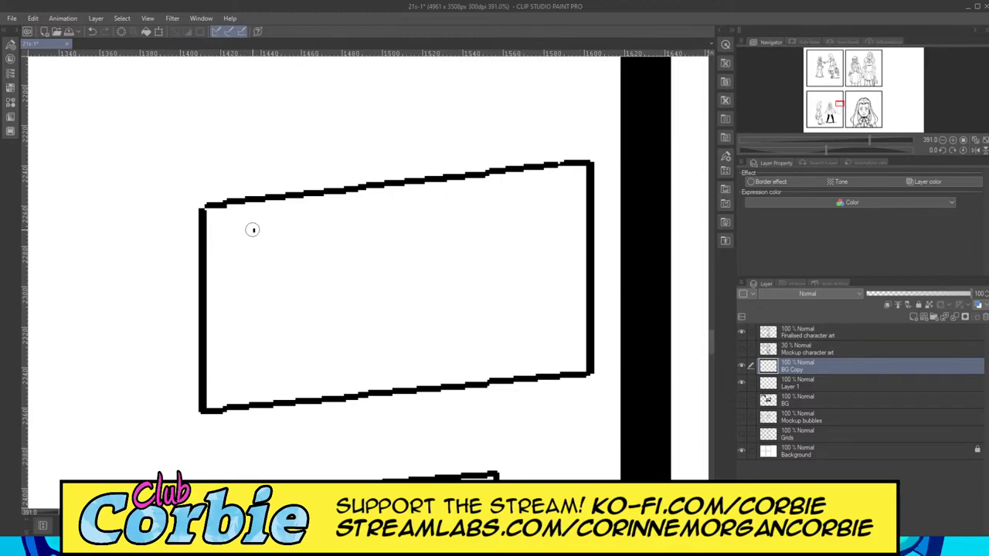
mouse_move(253, 229)
mouse_down()
mouse_move(237, 287)
mouse_move(278, 268)
mouse_move(272, 249)
mouse_move(258, 261)
mouse_up()
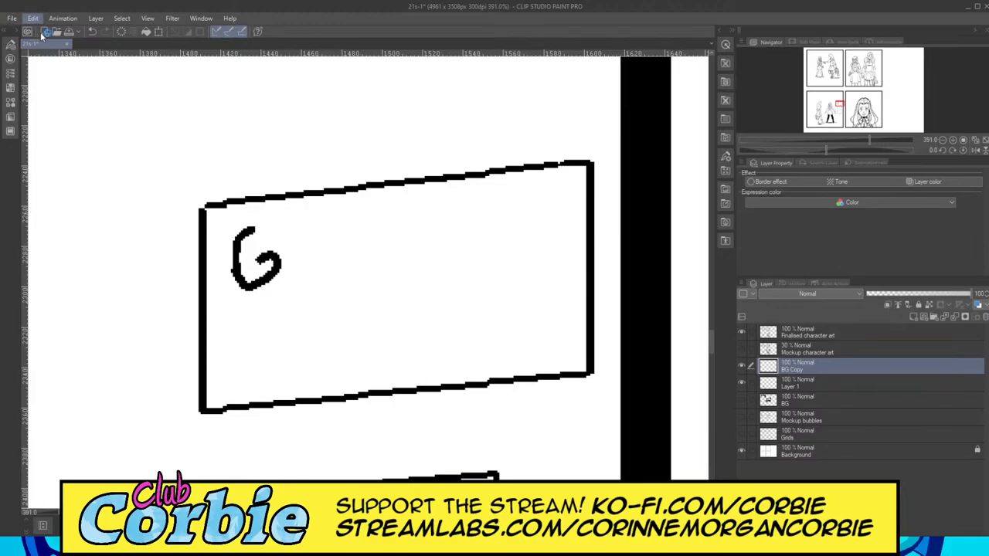
key(ctrl+z)
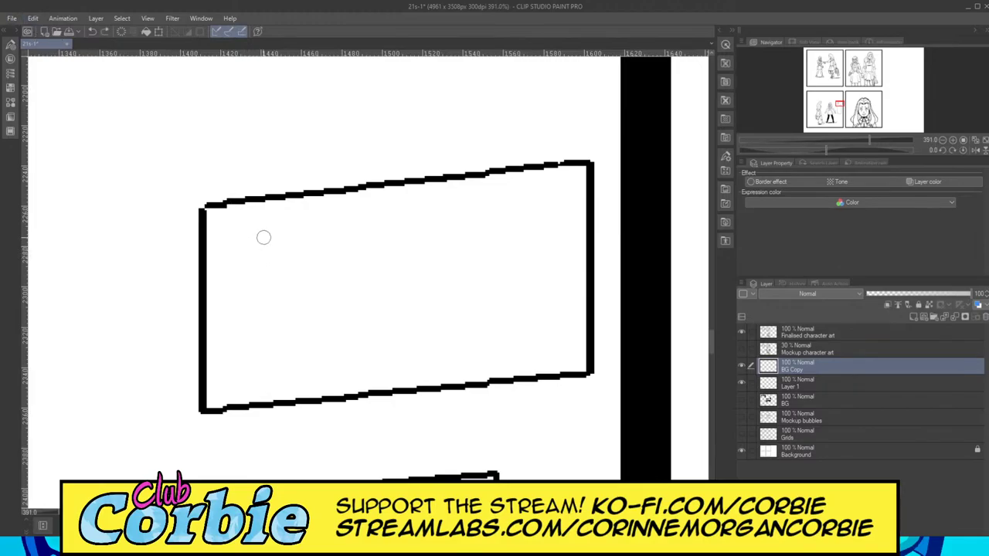
mouse_move(270, 226)
mouse_down()
mouse_move(239, 275)
mouse_move(262, 275)
mouse_move(272, 258)
mouse_move(267, 229)
mouse_move(297, 243)
mouse_move(293, 273)
mouse_move(303, 242)
mouse_up()
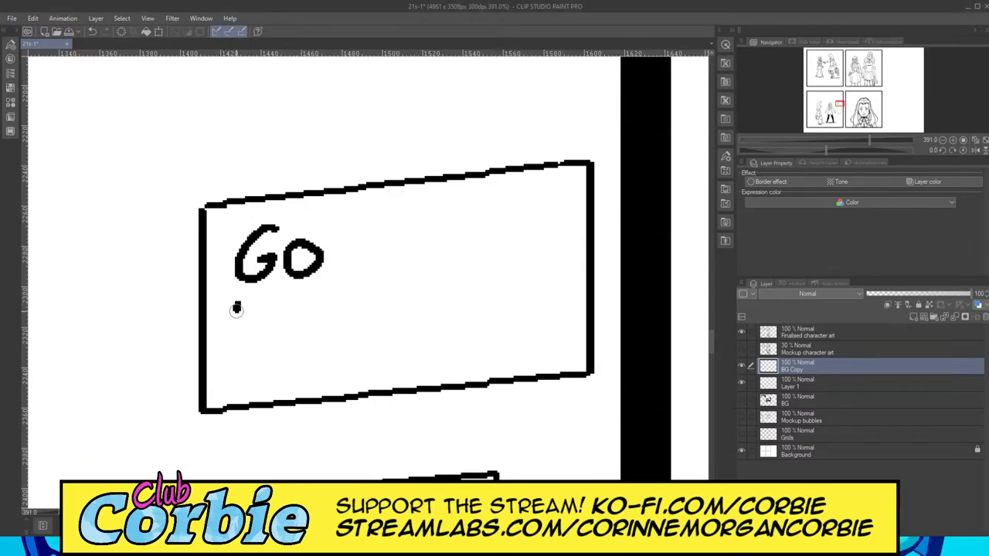
Step: Hand-letter "Racoons" in black on a second line beneath "Go" in the wall sign
mouse_move(237, 308)
mouse_down()
mouse_move(222, 366)
mouse_move(265, 296)
mouse_move(242, 335)
mouse_move(285, 359)
mouse_up()
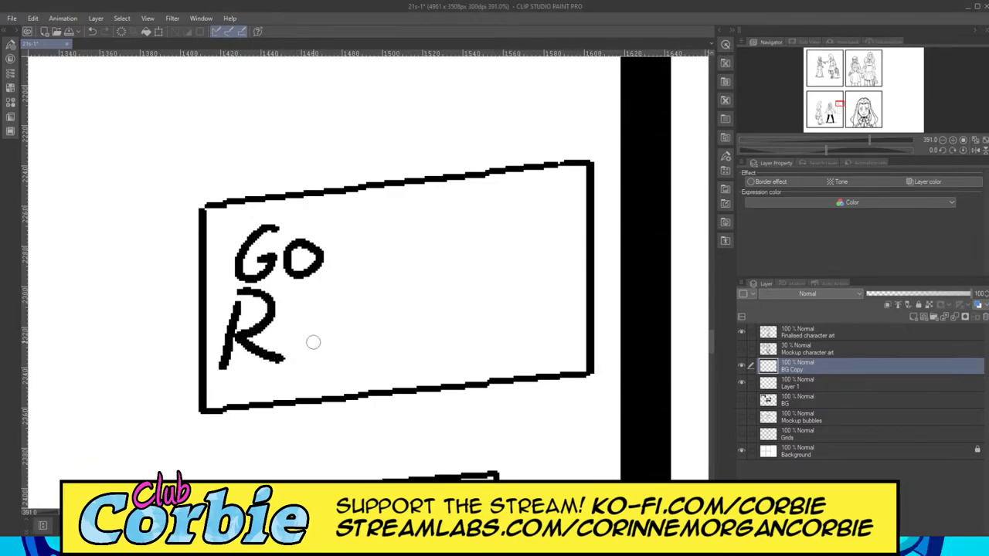
mouse_move(292, 312)
mouse_down()
mouse_move(307, 334)
mouse_move(304, 359)
mouse_move(313, 339)
mouse_up()
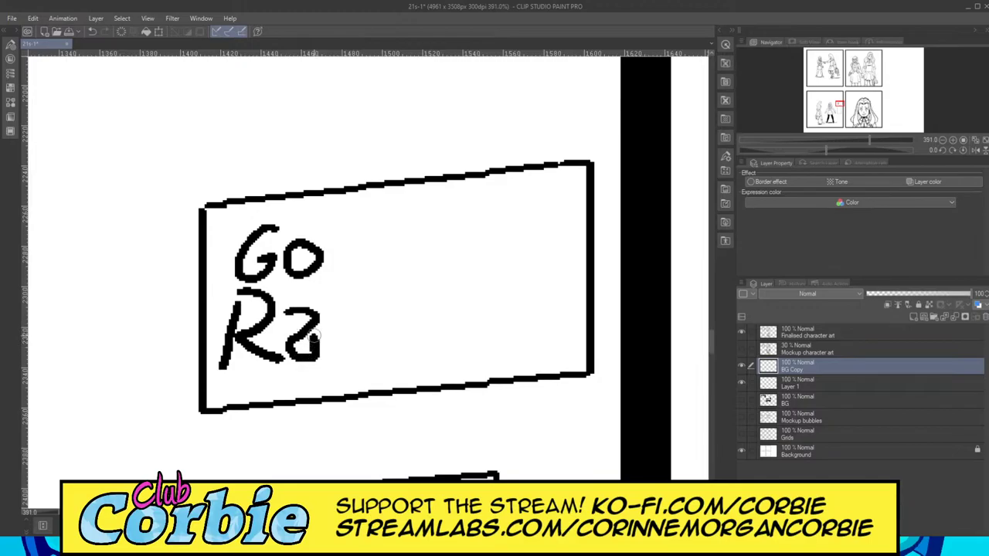
mouse_move(363, 313)
mouse_down()
mouse_move(340, 352)
mouse_move(367, 354)
mouse_move(368, 340)
mouse_move(395, 354)
mouse_move(403, 318)
mouse_move(383, 307)
mouse_move(411, 319)
mouse_move(417, 360)
mouse_move(445, 329)
mouse_move(426, 308)
mouse_up()
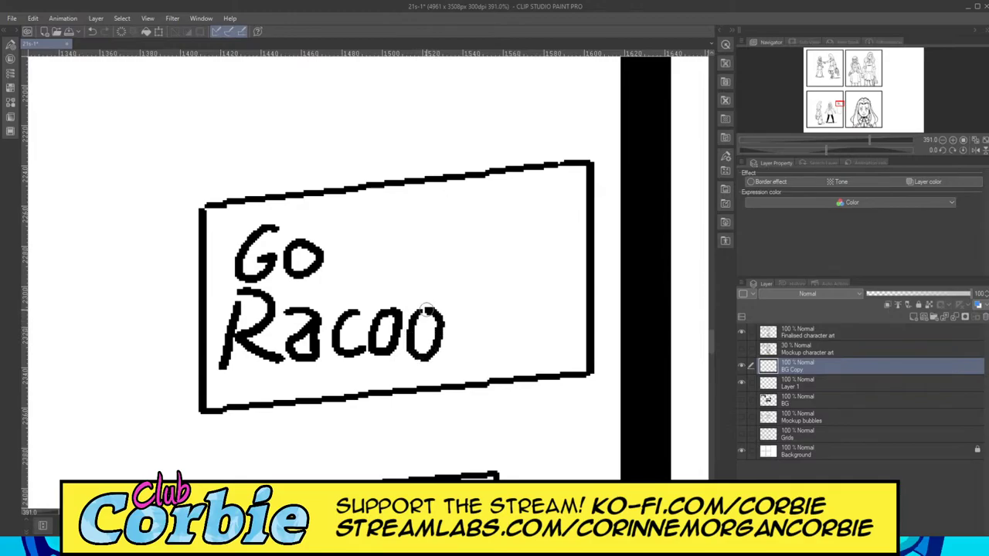
key(ctrl+z)
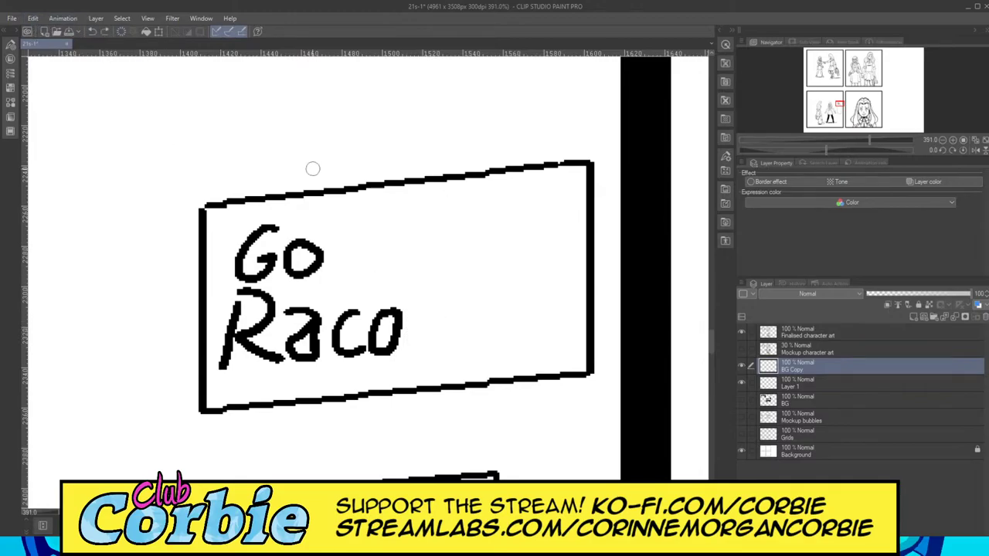
mouse_move(423, 306)
mouse_down()
mouse_move(414, 353)
mouse_move(438, 340)
mouse_move(442, 320)
mouse_move(425, 307)
mouse_move(457, 309)
mouse_move(458, 346)
mouse_up()
mouse_move(461, 311)
mouse_down()
mouse_move(481, 345)
mouse_move(490, 306)
mouse_move(510, 312)
mouse_move(525, 322)
mouse_move(504, 348)
mouse_up()
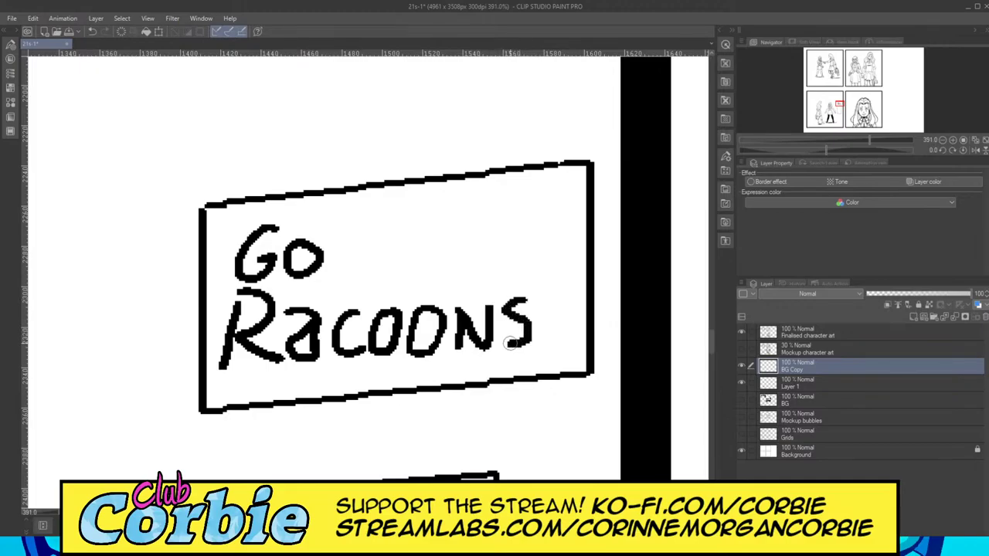
Step: Ink a tall exclamation mark with a round dot at the right end of the sign's lettering
drag(563, 225, 549, 299)
click(553, 335)
drag(552, 335, 559, 334)
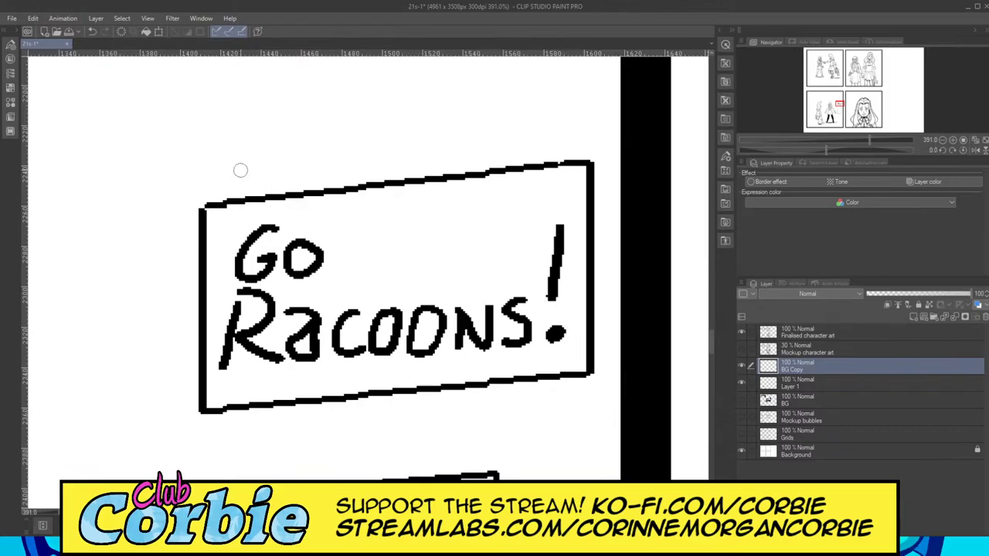
Step: Touch up "Racoons" by smoothing and extending the top of the "c" and thickening the left side of the second "o"
scroll(366, 213, down, 4)
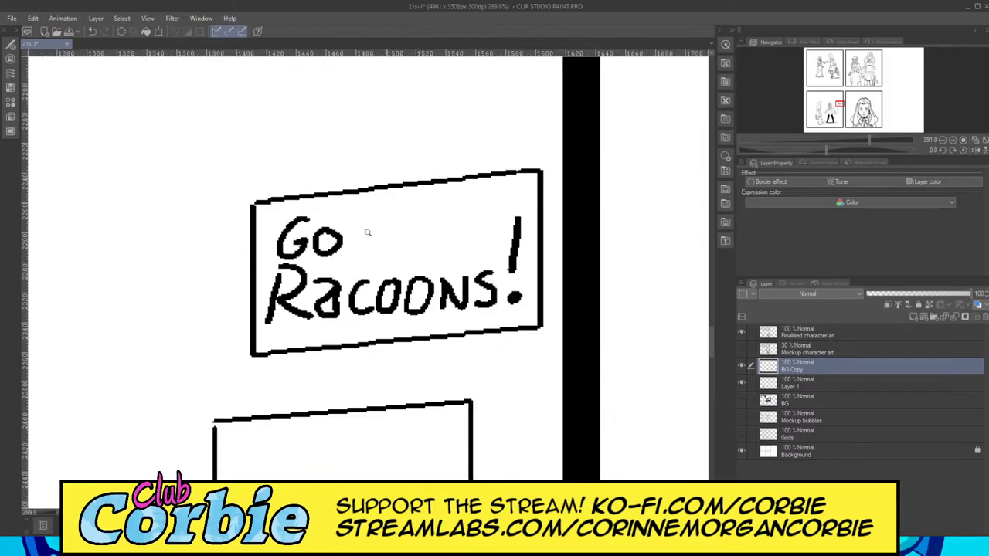
scroll(410, 209, up, 5)
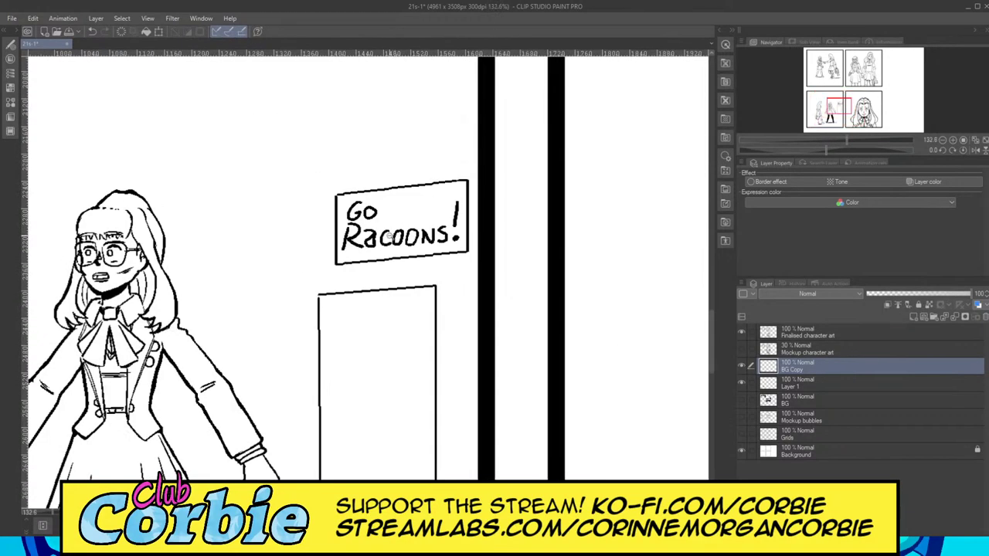
scroll(422, 211, up, 1)
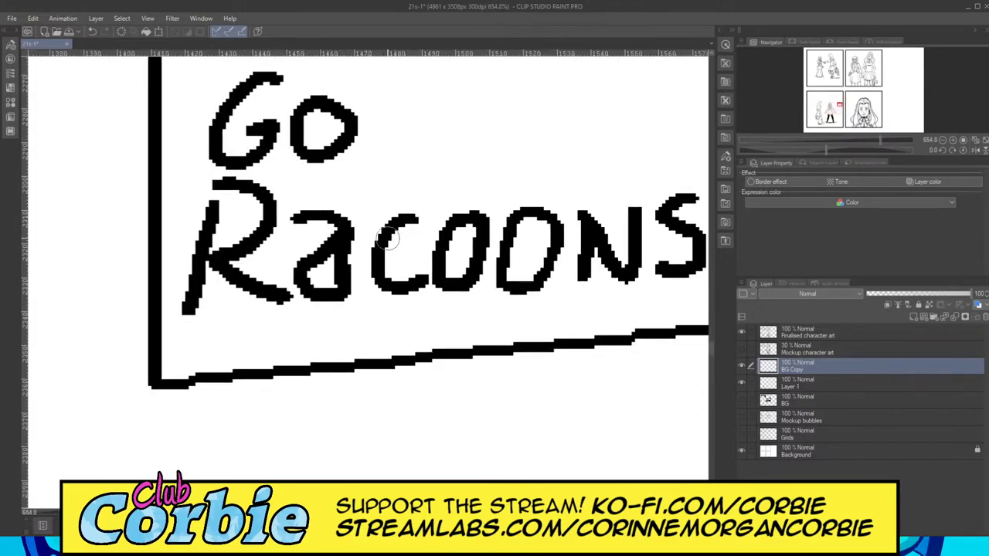
drag(407, 220, 425, 212)
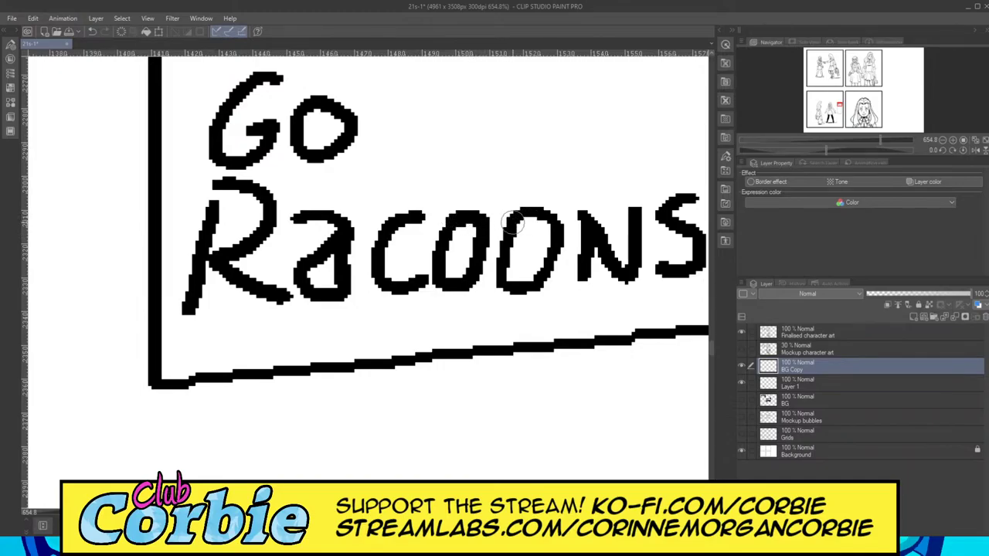
mouse_move(516, 226)
mouse_down()
mouse_move(549, 222)
mouse_move(561, 258)
mouse_move(540, 290)
mouse_move(506, 287)
mouse_move(514, 263)
mouse_up()
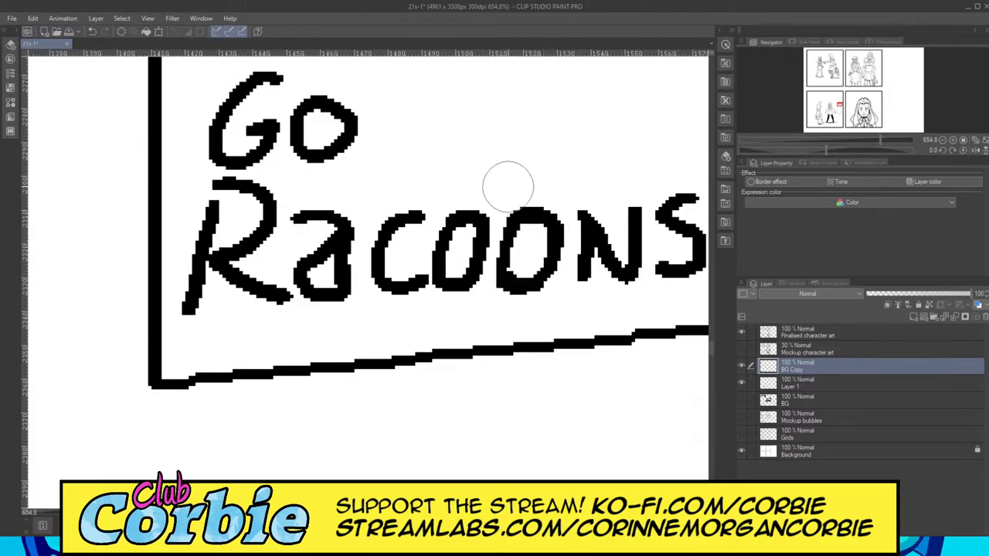
scroll(300, 217, down, 12)
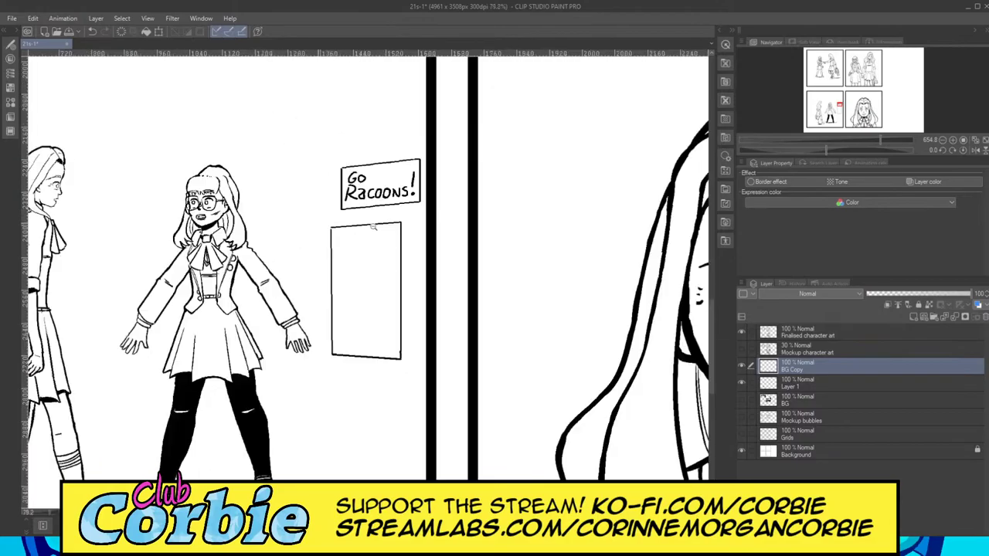
Step: Close the gap at the tall wall frame's upper-left corner by inking its left edge up to the top edge
scroll(396, 244, up, 2)
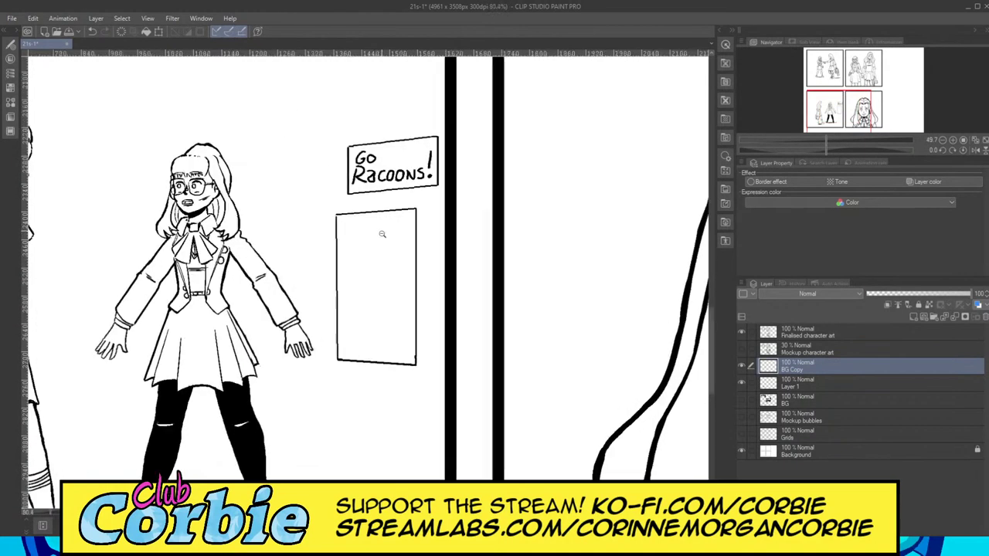
scroll(386, 141, up, 3)
scroll(381, 165, up, 2)
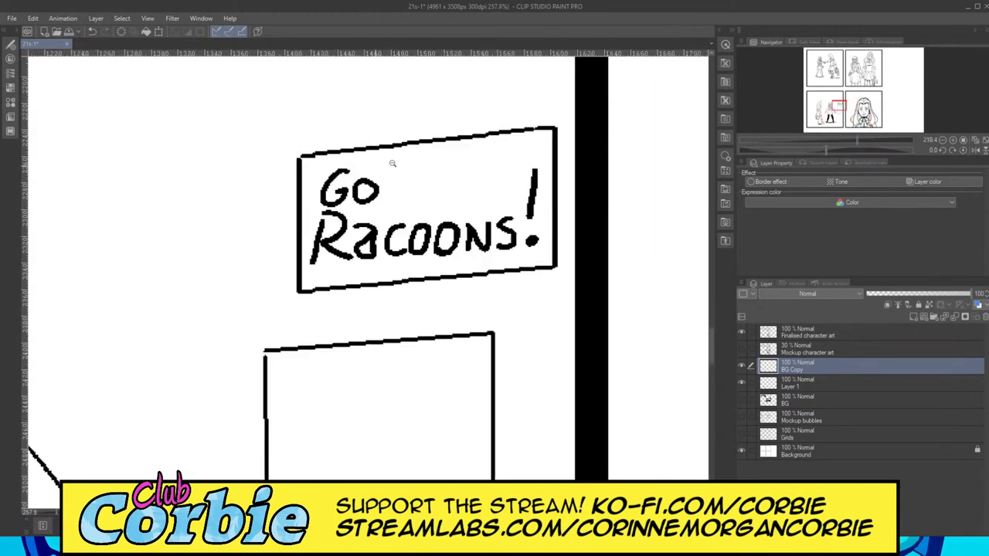
scroll(272, 251, down, 5)
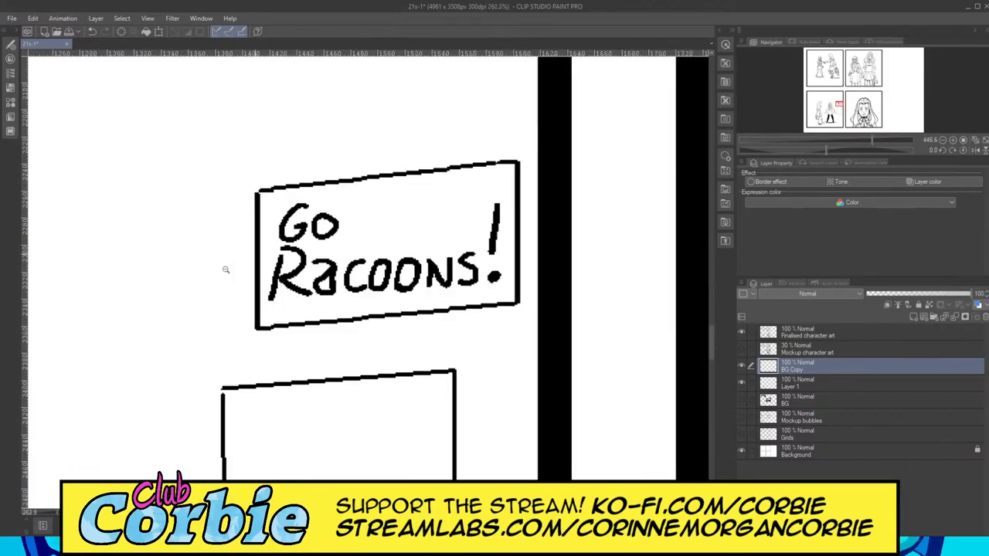
scroll(350, 388, up, 2)
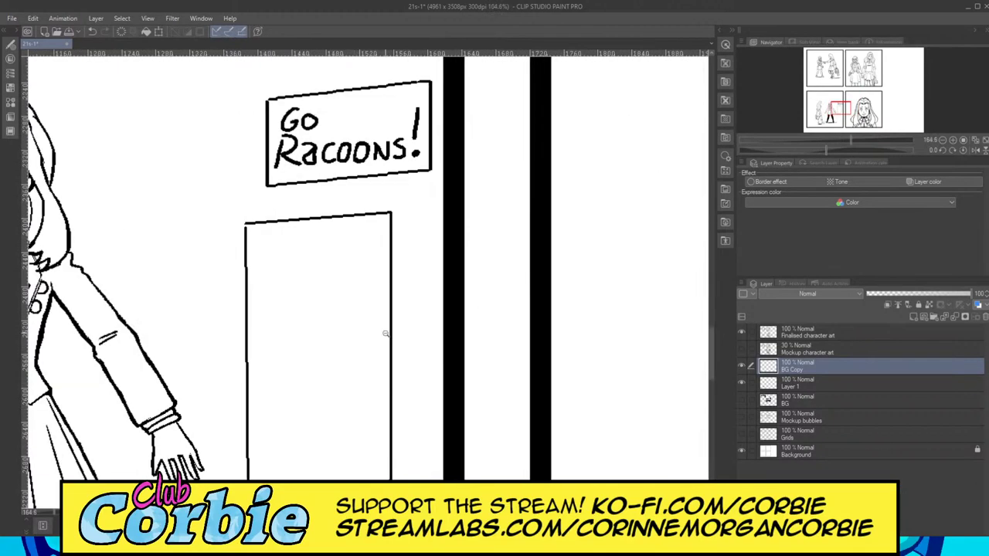
scroll(251, 216, up, 4)
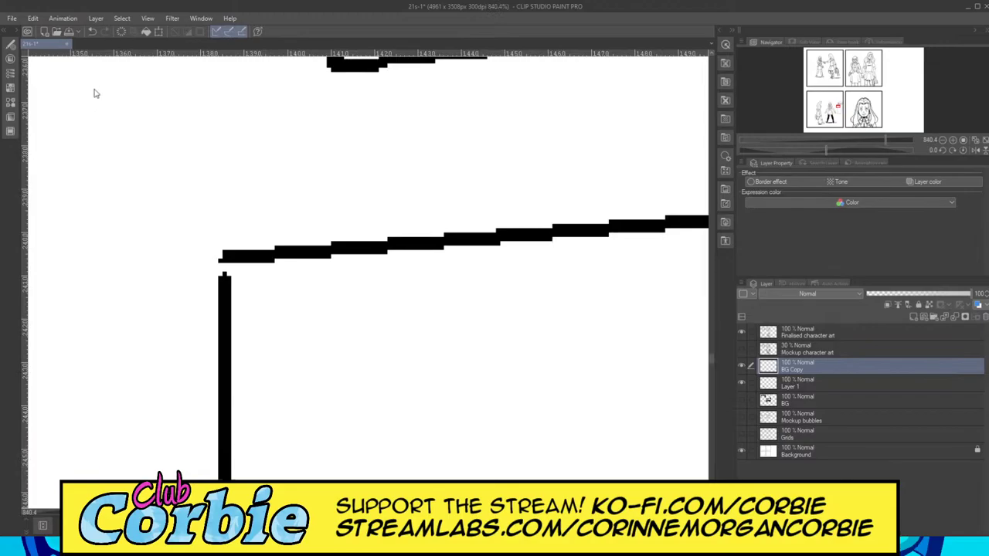
drag(223, 276, 224, 257)
scroll(403, 199, down, 6)
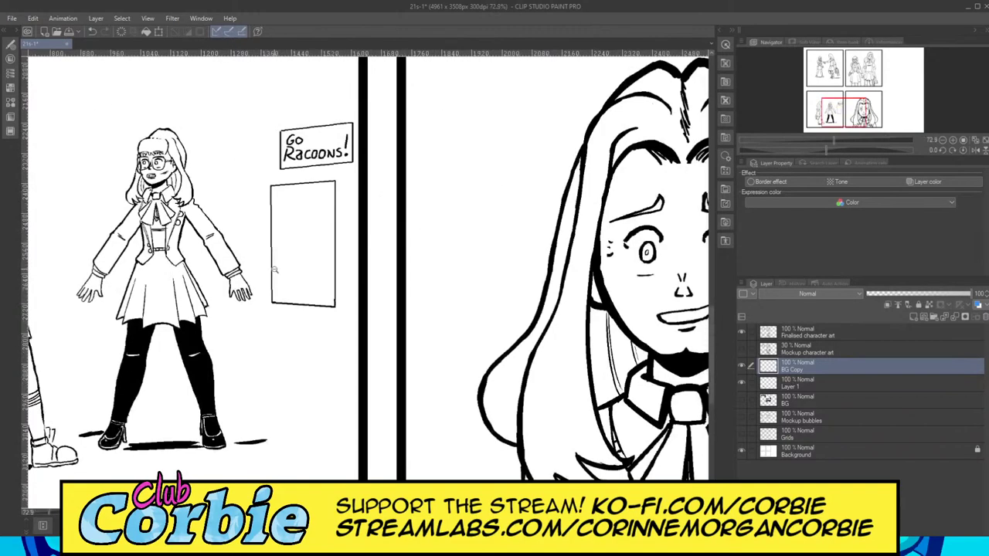
Step: Erase the lowercase "a" after the "R" in the sign's "Racoons" lettering
scroll(274, 270, up, 5)
scroll(334, 231, down, 3)
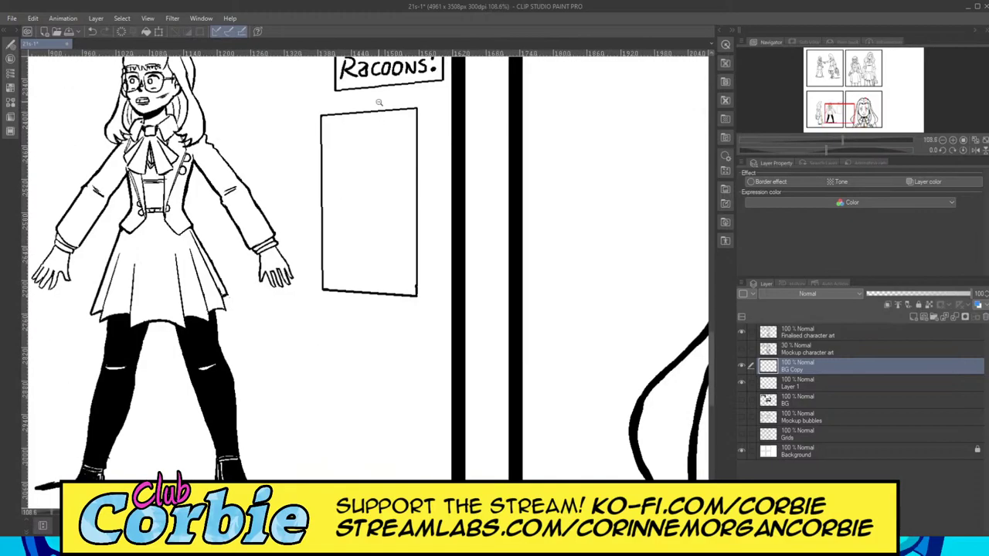
scroll(389, 94, up, 1)
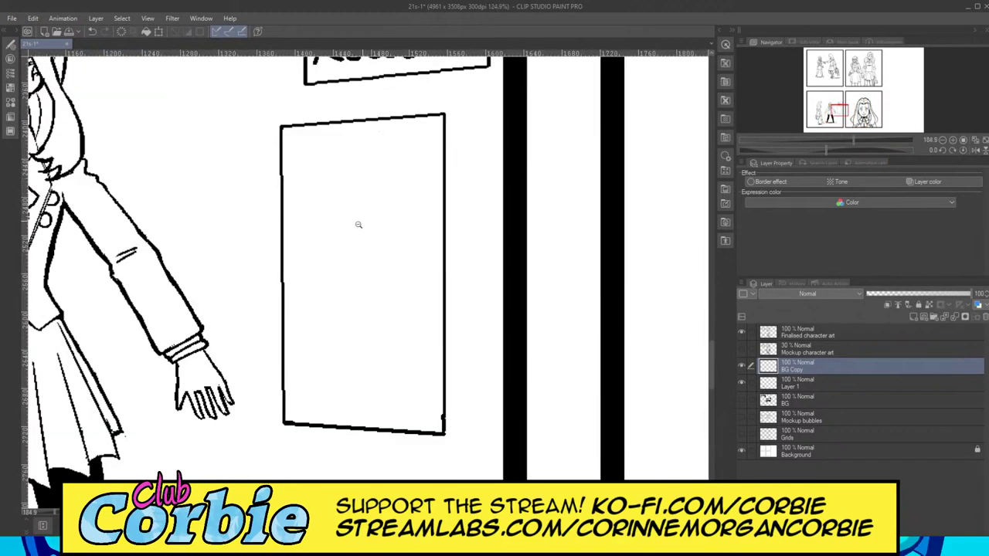
scroll(358, 224, down, 3)
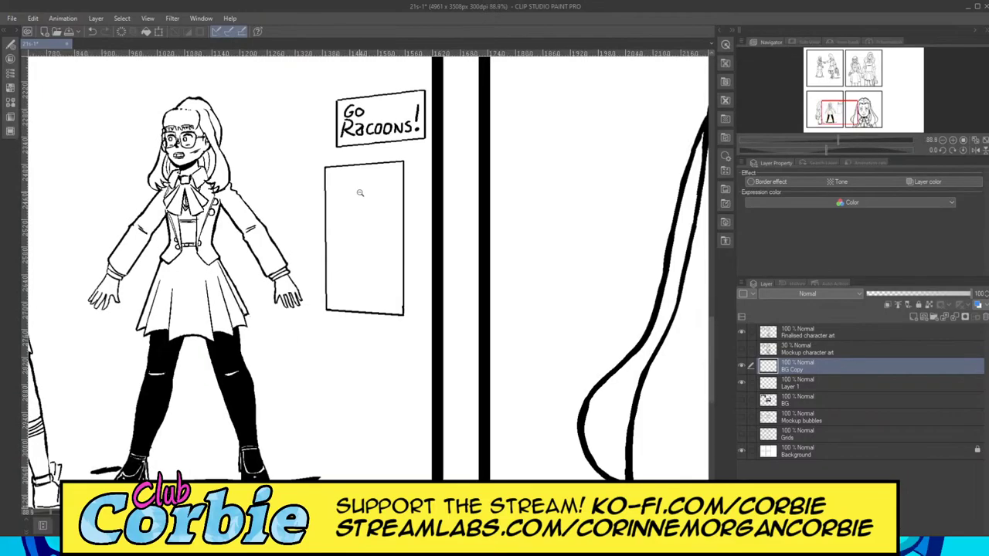
scroll(361, 198, up, 2)
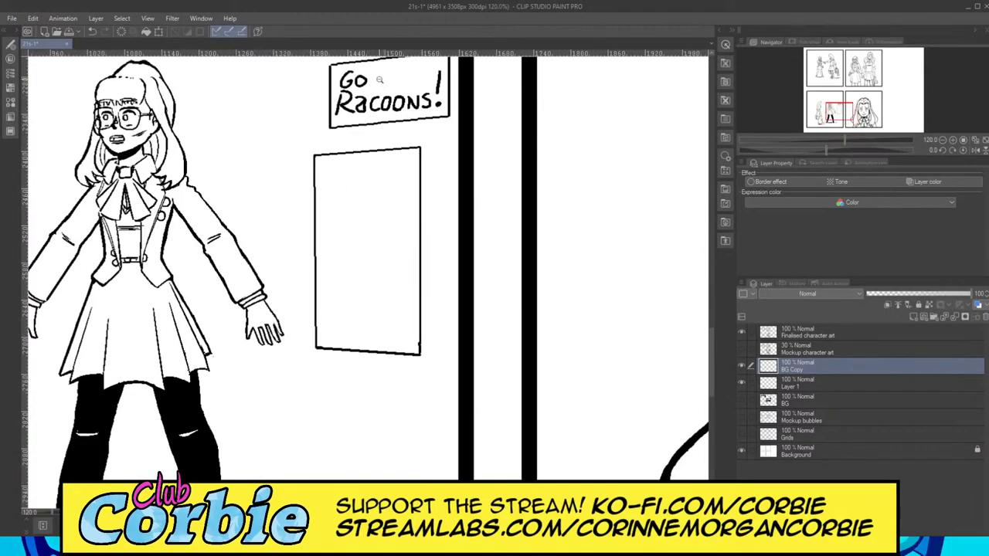
scroll(365, 88, up, 6)
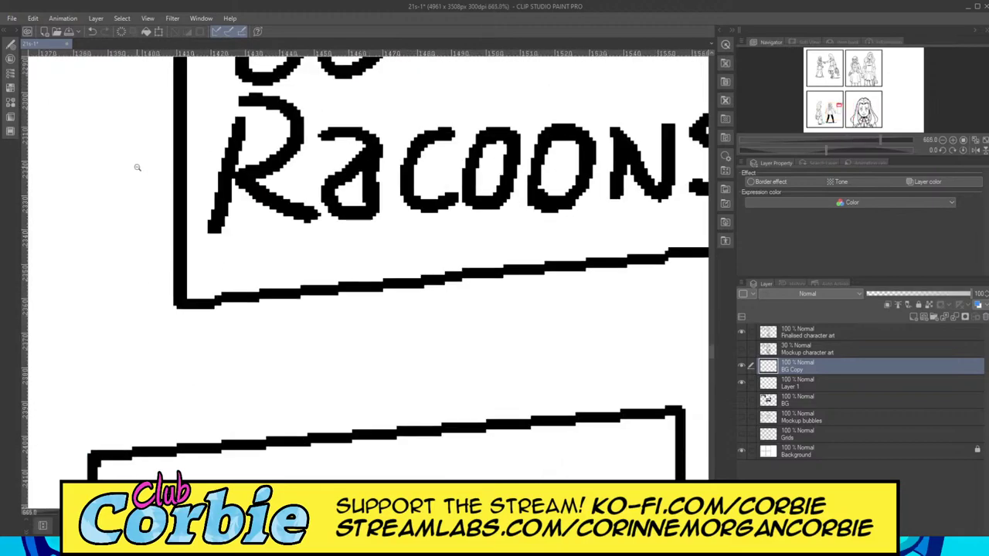
key(e)
mouse_move(371, 177)
mouse_down()
mouse_move(359, 124)
mouse_move(350, 171)
mouse_move(326, 174)
mouse_move(329, 149)
mouse_move(362, 139)
mouse_move(349, 217)
mouse_move(353, 181)
mouse_up()
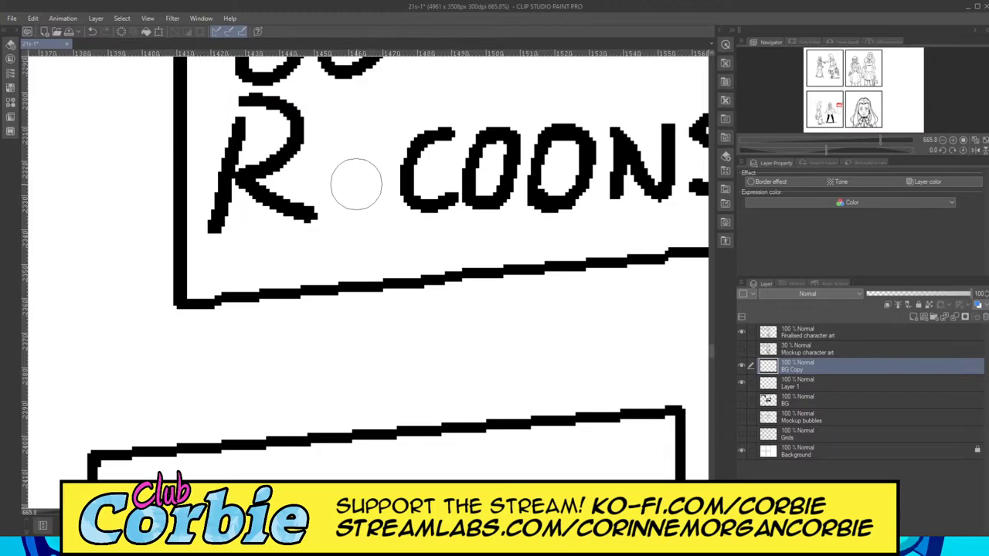
Step: Hand-letter a black capital "A" with a crossbar in the gap between "R" and "C" in the sign
key(p)
drag(341, 128, 319, 222)
drag(345, 130, 379, 209)
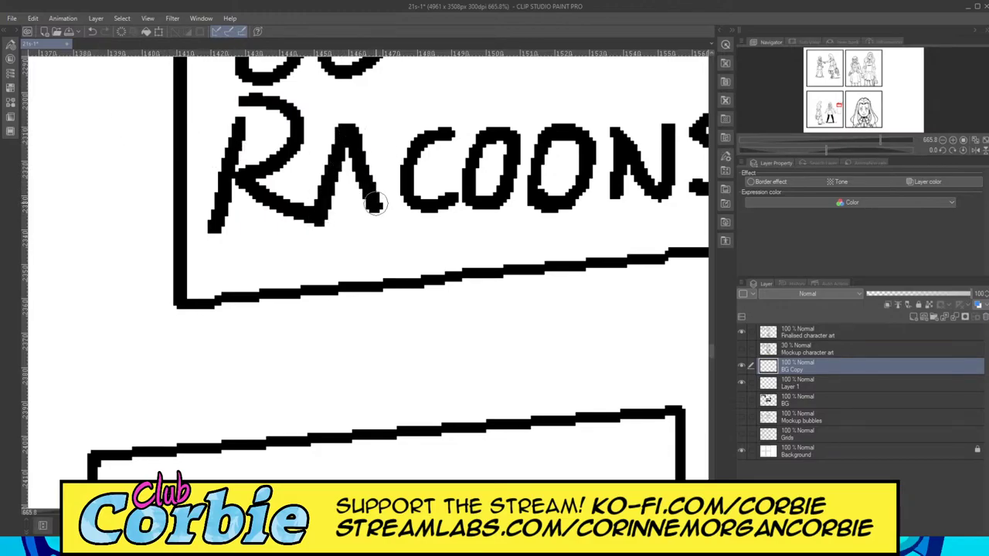
drag(330, 173, 362, 166)
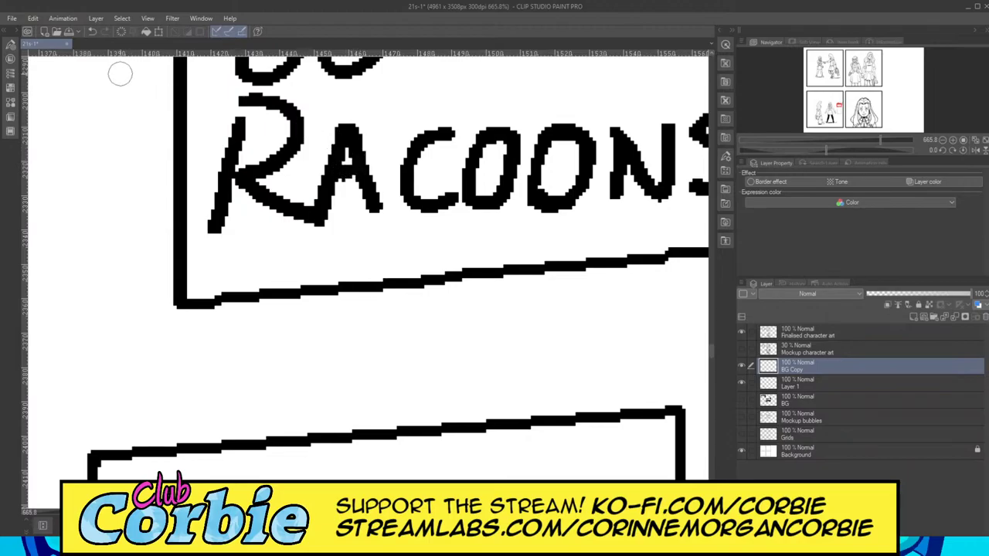
scroll(370, 160, down, 10)
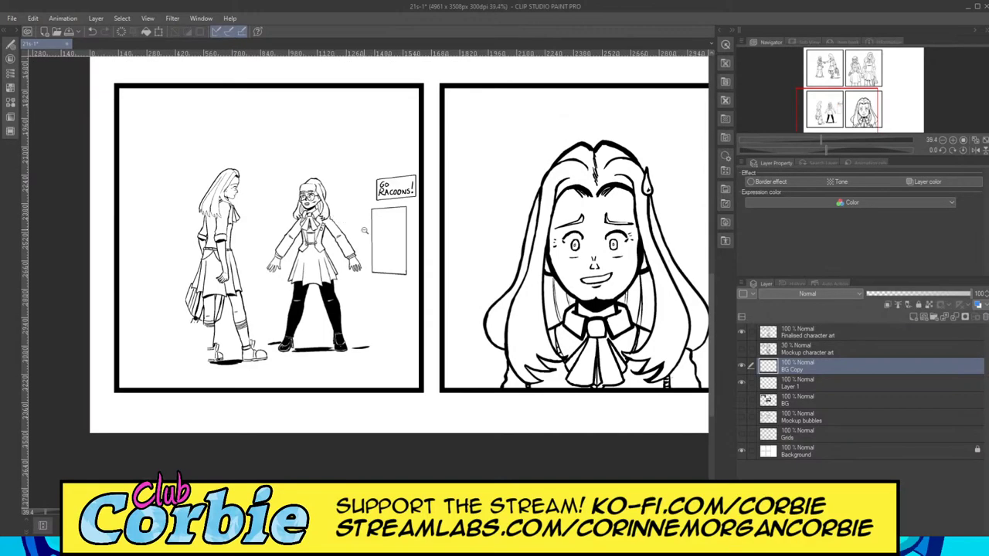
Step: Erase the excess ink inside the tall wall frame's lower-right corner
scroll(378, 231, up, 2)
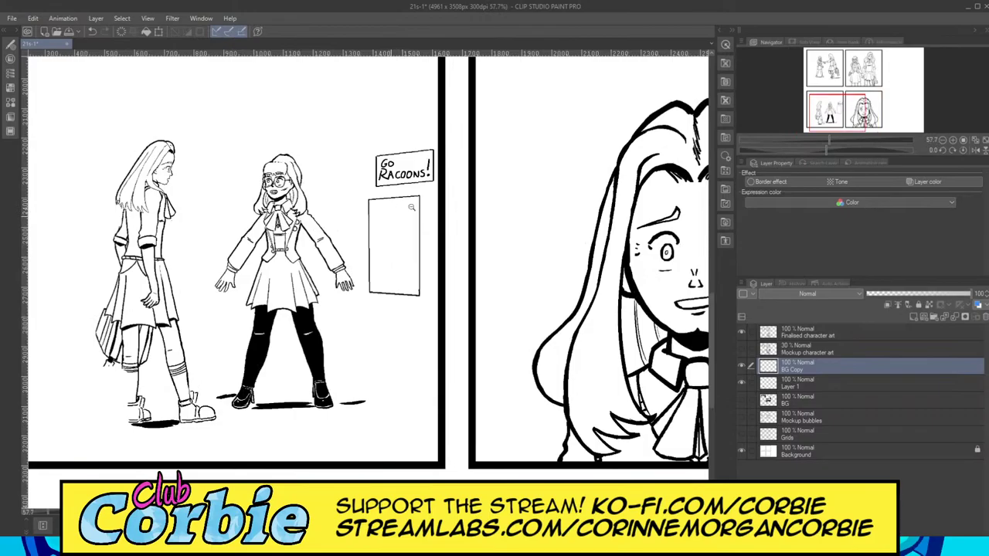
scroll(411, 207, up, 2)
scroll(421, 251, up, 2)
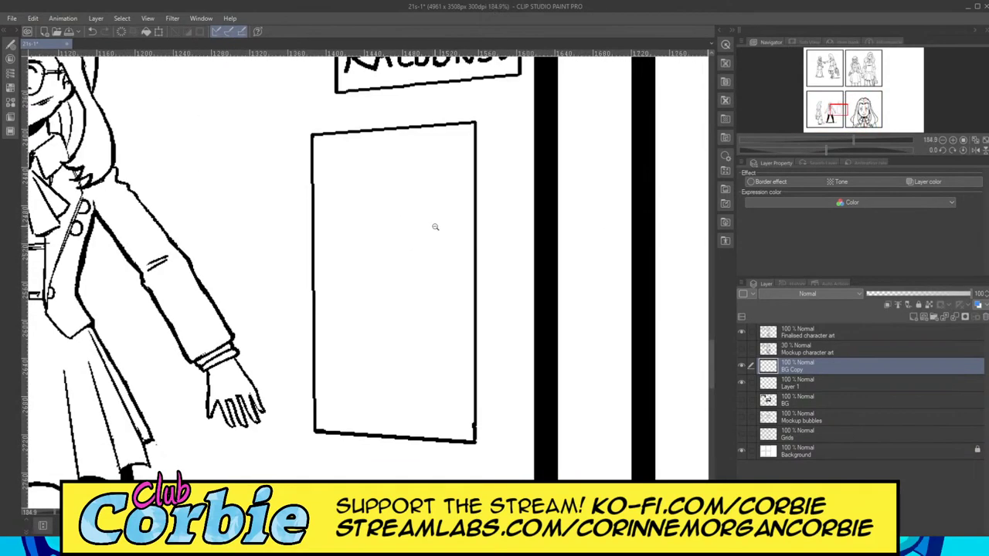
scroll(389, 146, up, 2)
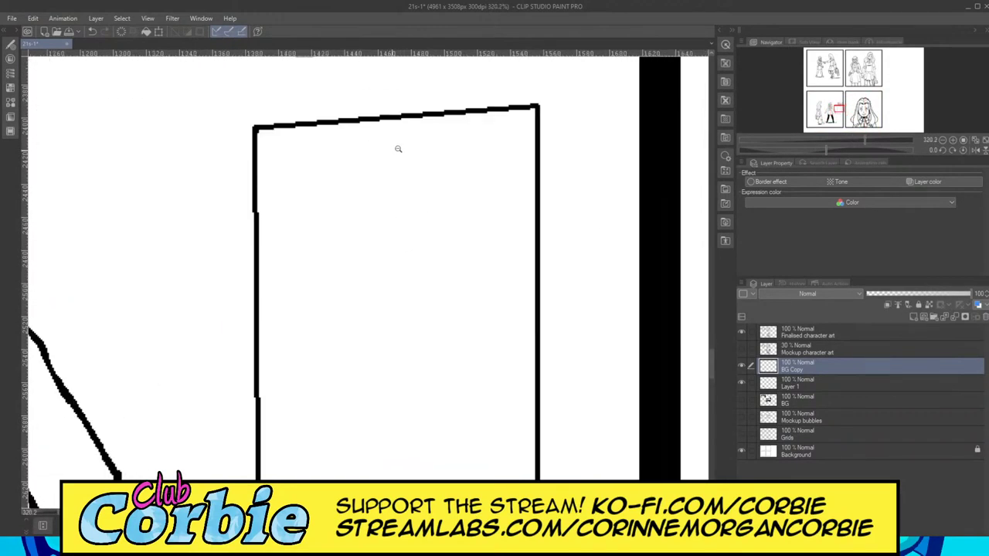
scroll(398, 148, up, 1)
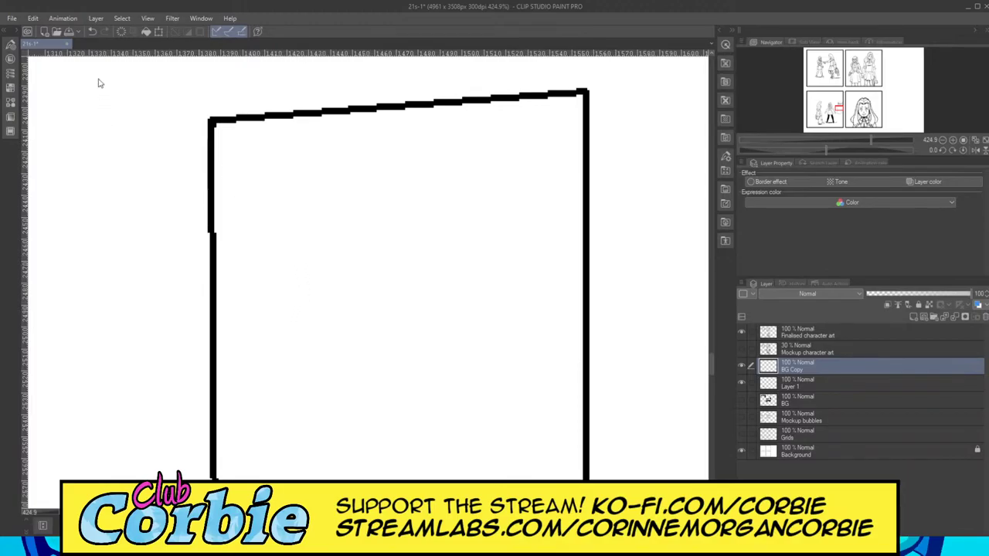
scroll(359, 243, down, 5)
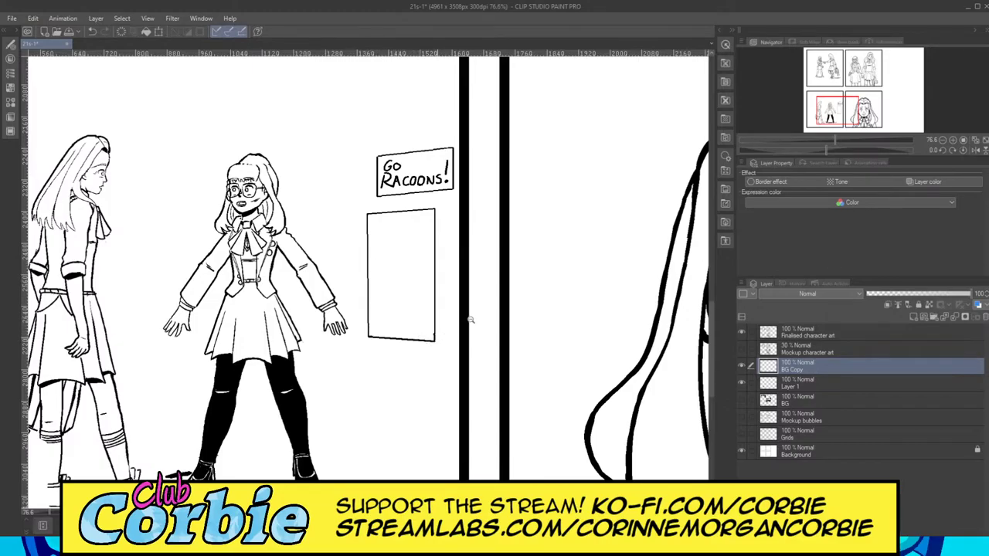
scroll(469, 319, up, 5)
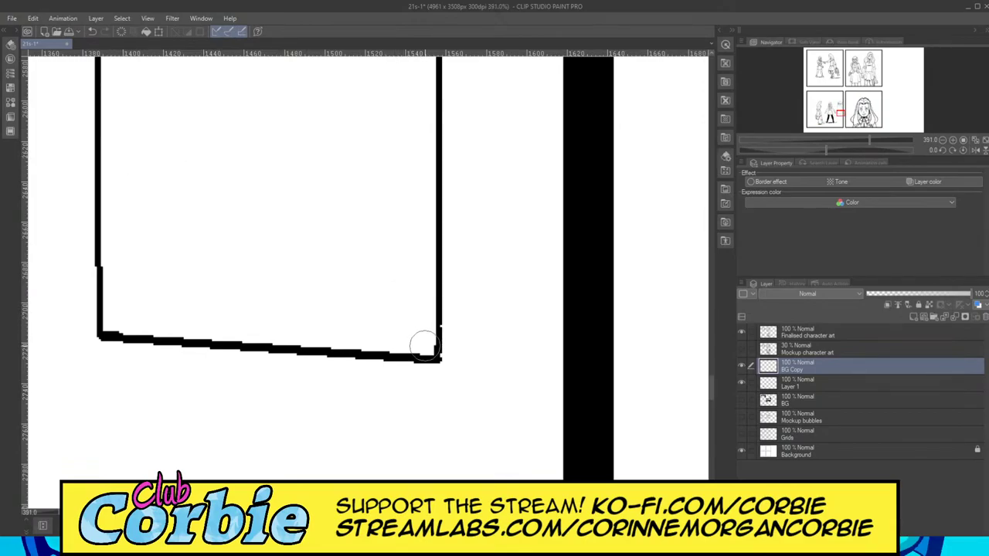
scroll(376, 311, down, 5)
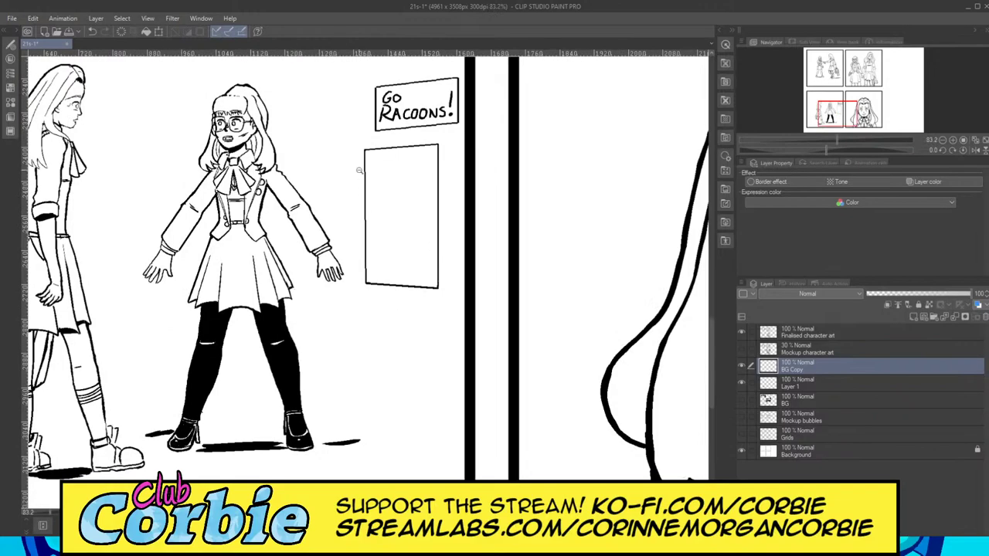
Step: Examine the empty tall frame beneath the sign, both up close and against the surrounding panel
scroll(401, 146, up, 4)
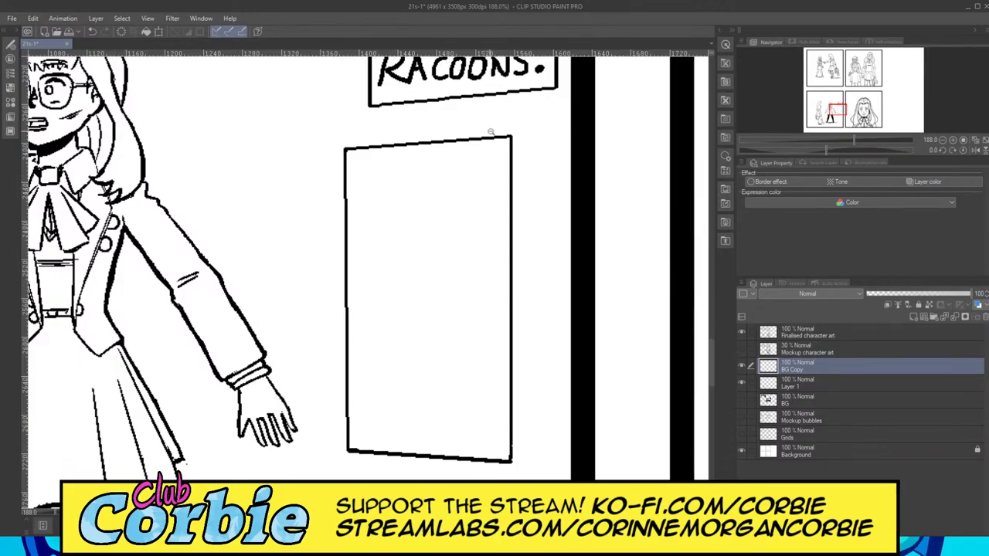
scroll(490, 133, up, 4)
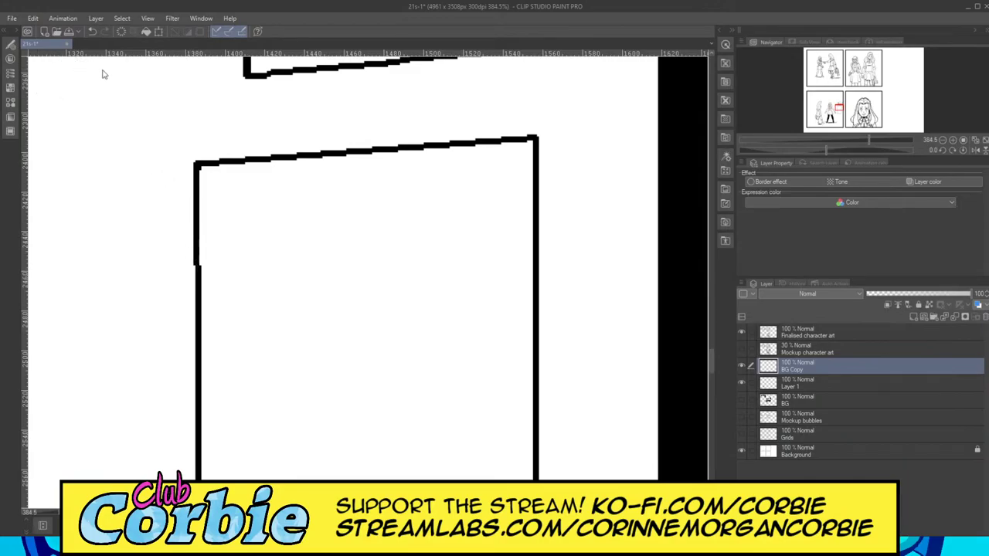
drag(297, 222, 267, 227)
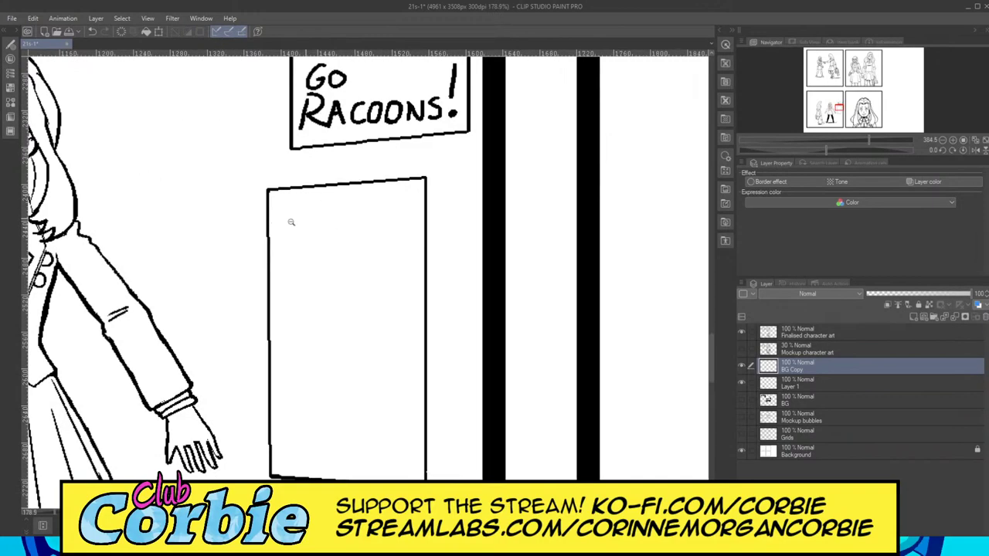
drag(327, 216, 232, 232)
drag(322, 235, 394, 232)
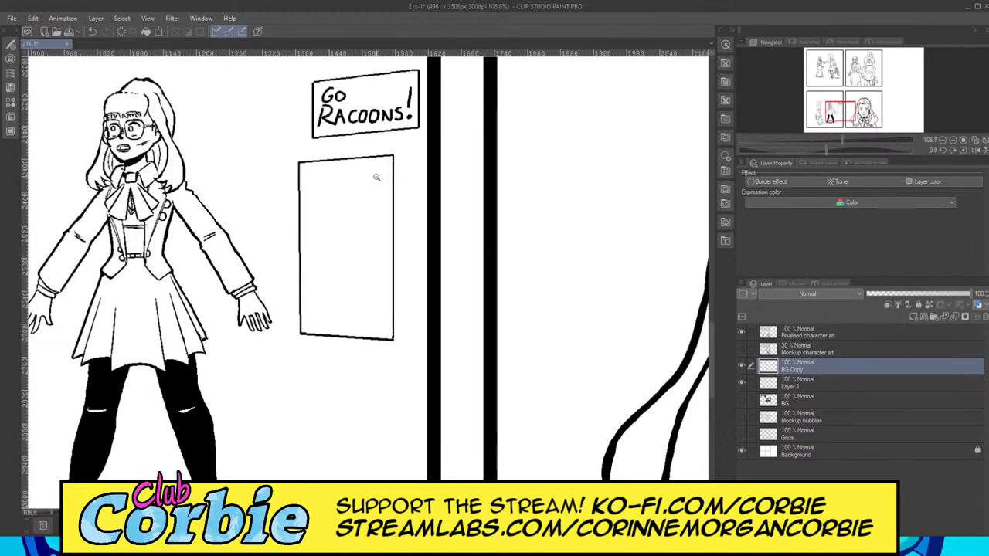
scroll(352, 198, up, 1)
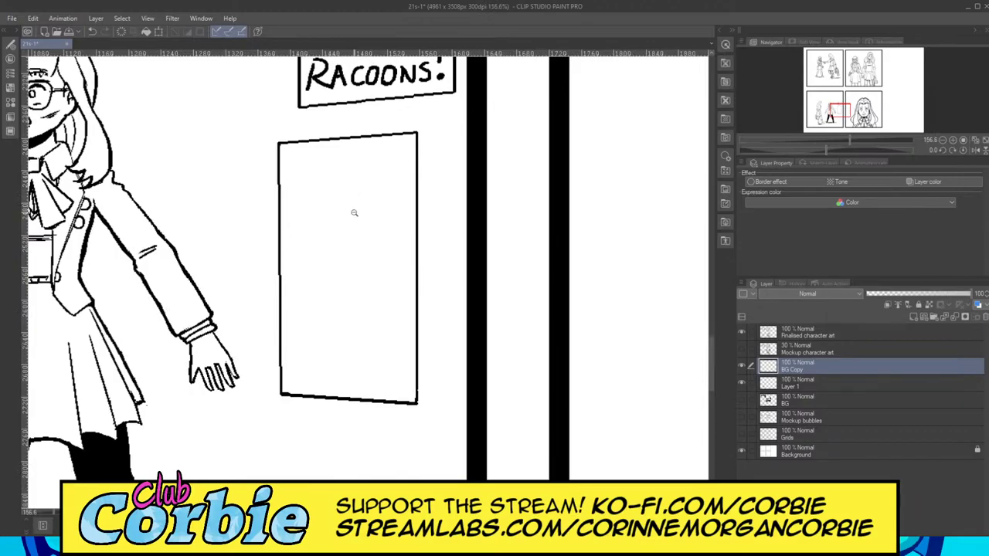
scroll(357, 214, up, 1)
scroll(347, 142, up, 1)
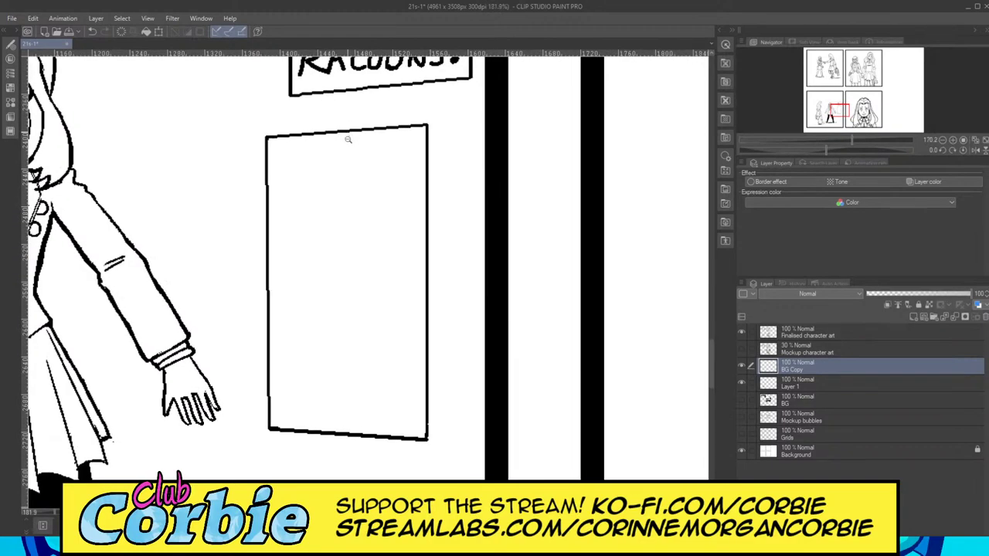
scroll(340, 132, up, 3)
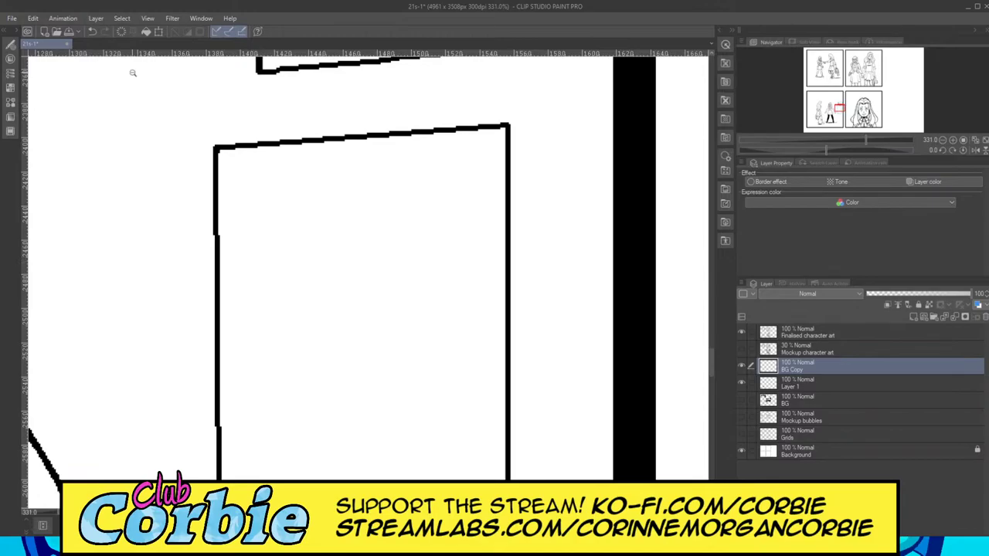
scroll(258, 221, down, 5)
drag(257, 223, 260, 226)
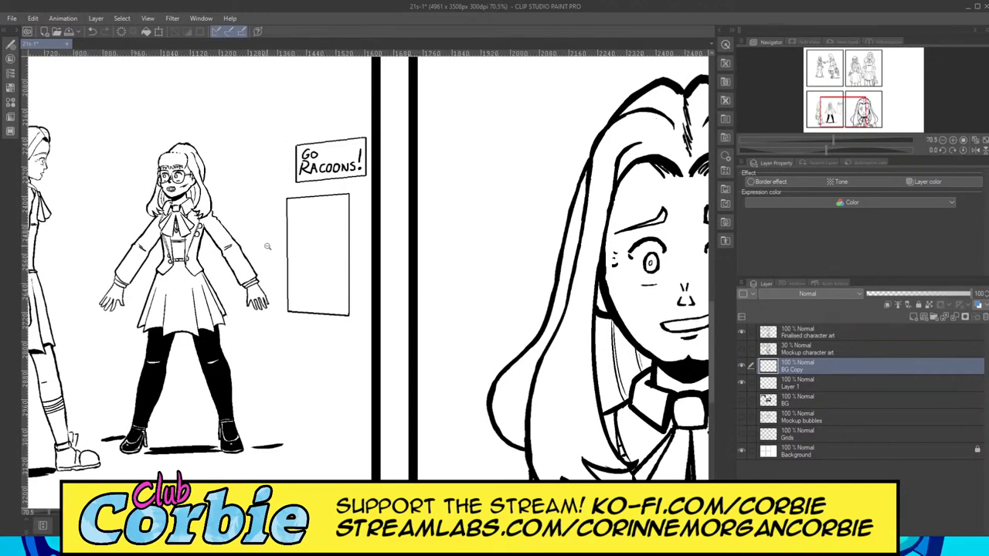
Step: Hand-letter "EVENT" in black capitals across the upper part of the tall wall frame beneath the sign
scroll(306, 243, up, 2)
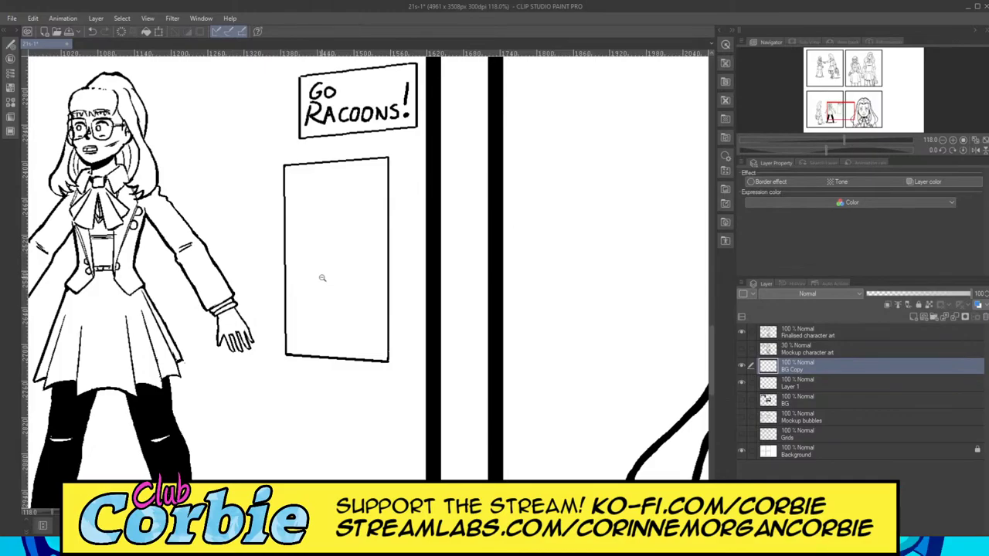
scroll(330, 247, up, 2)
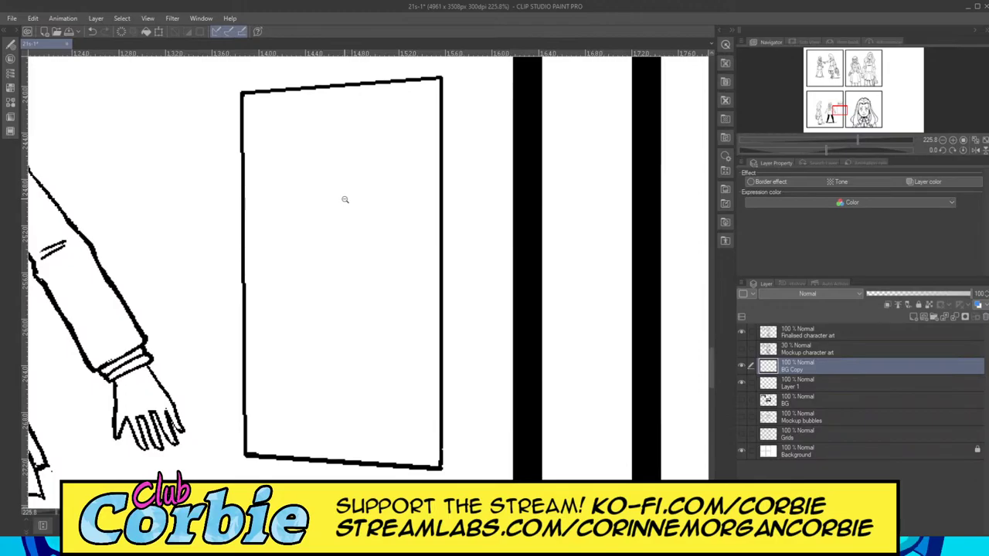
scroll(346, 76, up, 1)
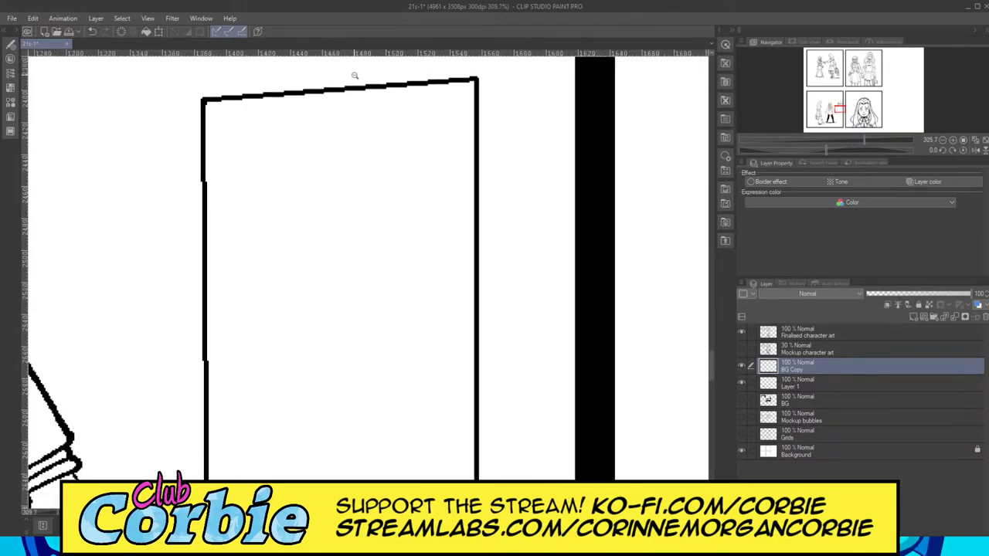
scroll(314, 101, up, 1)
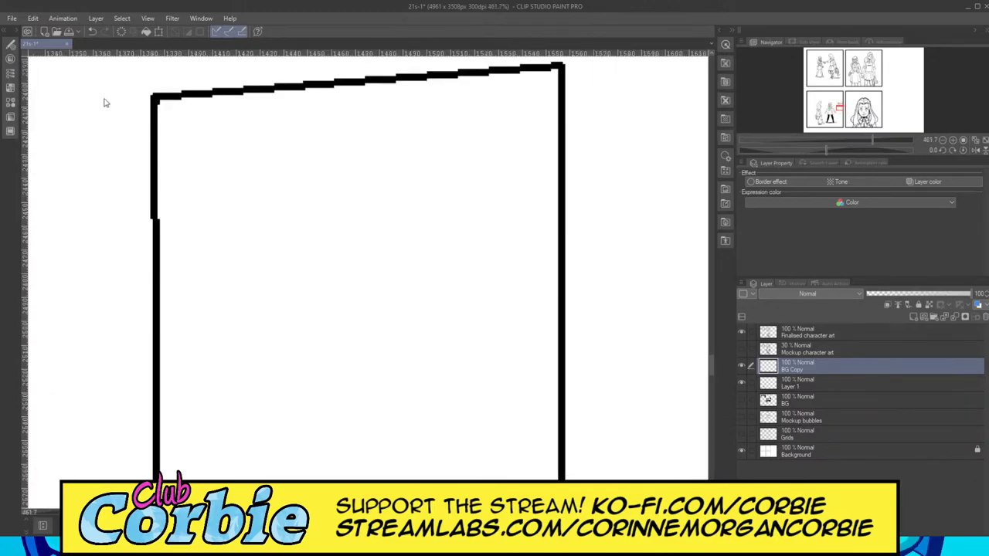
mouse_move(215, 158)
mouse_down()
mouse_move(180, 189)
mouse_move(207, 215)
mouse_move(240, 209)
mouse_move(228, 159)
mouse_up()
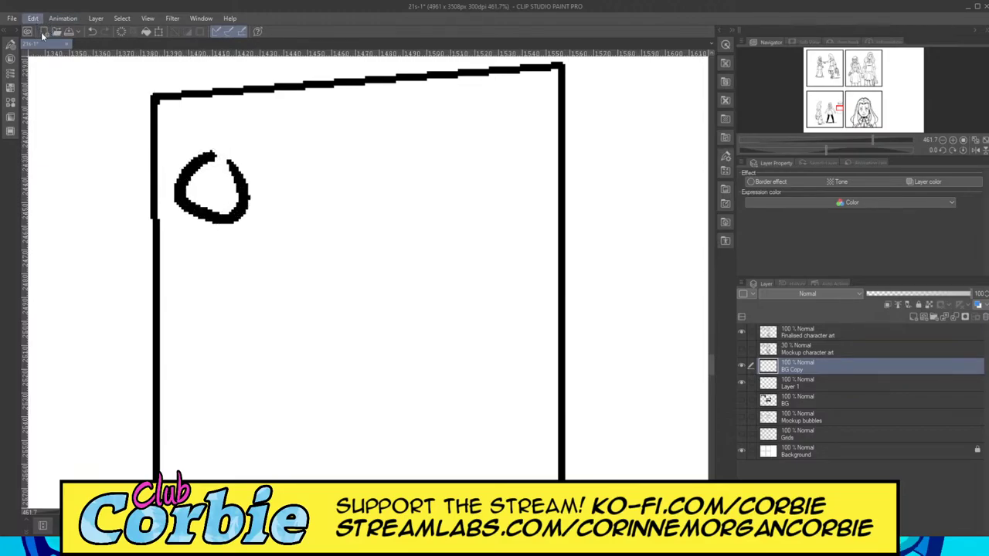
key(ctrl+z)
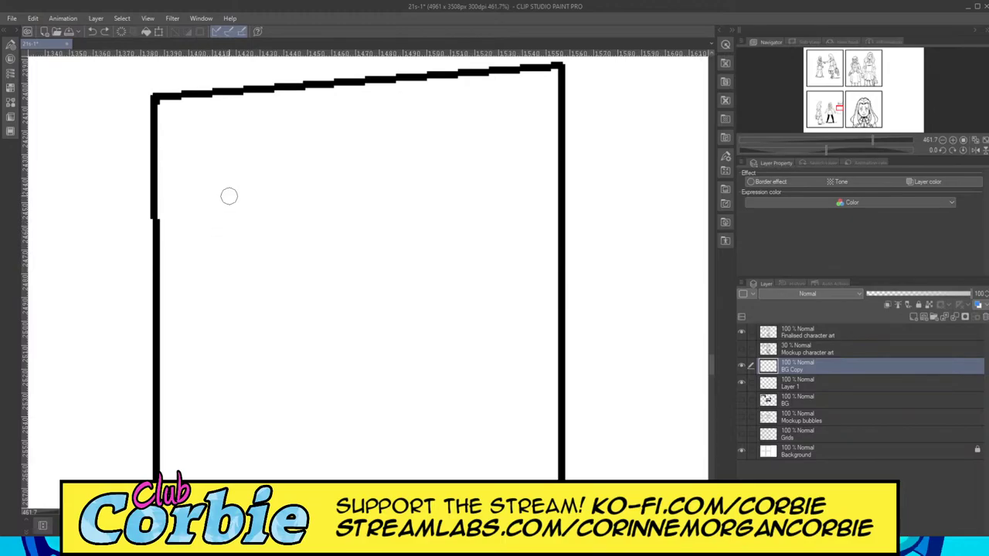
mouse_move(185, 126)
mouse_down()
mouse_move(193, 178)
mouse_move(233, 179)
mouse_up()
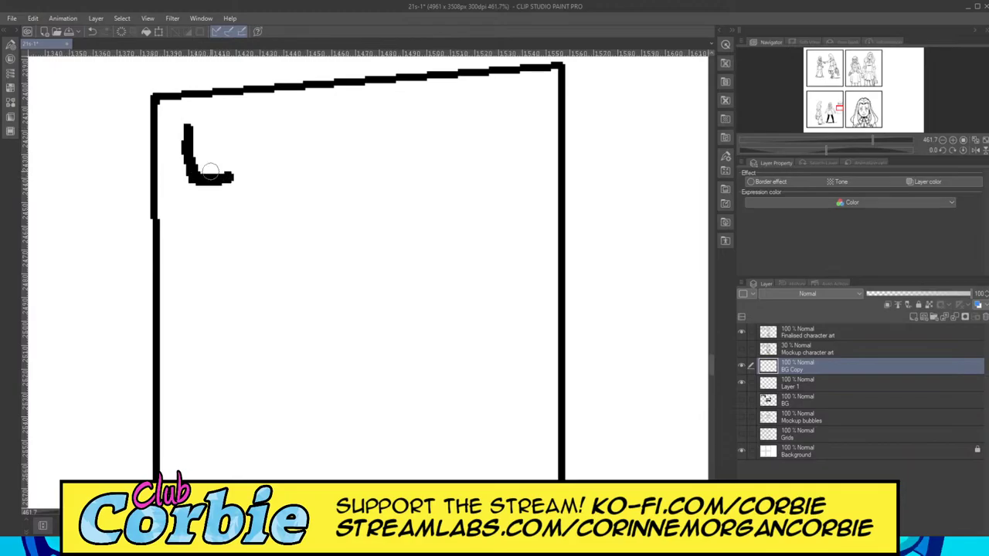
drag(184, 152, 224, 149)
mouse_move(184, 123)
mouse_down()
mouse_move(220, 118)
mouse_move(266, 177)
mouse_move(284, 123)
mouse_move(307, 171)
mouse_move(359, 171)
mouse_up()
drag(301, 147, 348, 144)
mouse_move(303, 117)
mouse_down()
mouse_move(358, 111)
mouse_move(371, 170)
mouse_up()
mouse_move(365, 114)
mouse_down()
mouse_move(409, 160)
mouse_move(425, 113)
mouse_move(522, 110)
mouse_move(485, 162)
mouse_up()
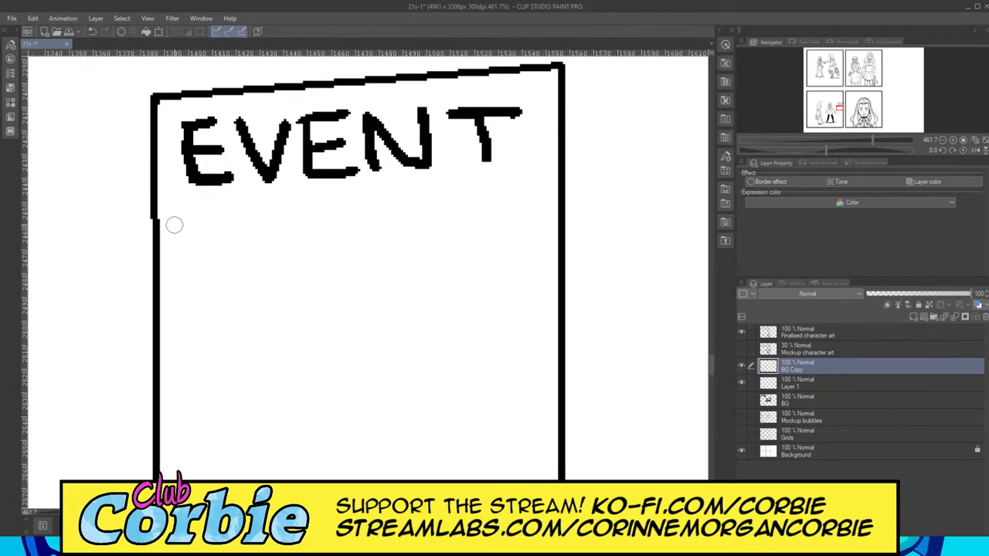
Step: Hand-letter "SCHEDULE" in black capitals directly beneath "EVENT" in the tall frame
mouse_move(209, 211)
mouse_down()
mouse_move(174, 218)
mouse_move(171, 265)
mouse_up()
drag(258, 208, 275, 261)
mouse_move(283, 207)
mouse_down()
mouse_move(281, 256)
mouse_move(321, 226)
mouse_move(320, 259)
mouse_up()
mouse_move(343, 202)
mouse_down()
mouse_move(345, 255)
mouse_move(378, 257)
mouse_up()
mouse_move(341, 228)
mouse_down()
mouse_move(372, 222)
mouse_move(350, 205)
mouse_move(387, 204)
mouse_move(394, 255)
mouse_move(416, 245)
mouse_move(404, 200)
mouse_move(443, 204)
mouse_move(454, 249)
mouse_move(472, 246)
mouse_move(475, 203)
mouse_move(522, 259)
mouse_up()
mouse_move(528, 189)
mouse_down()
mouse_move(525, 246)
mouse_move(536, 245)
mouse_move(546, 196)
mouse_up()
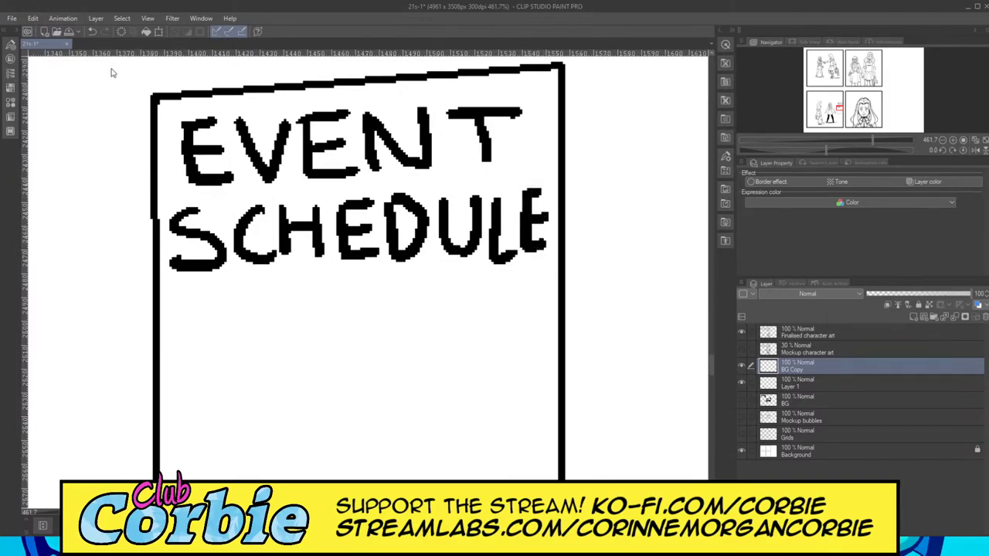
Step: Draw the schedule's first entry under the heading as short strokes on the left and longer text-like strokes on the right
drag(357, 187, 378, 219)
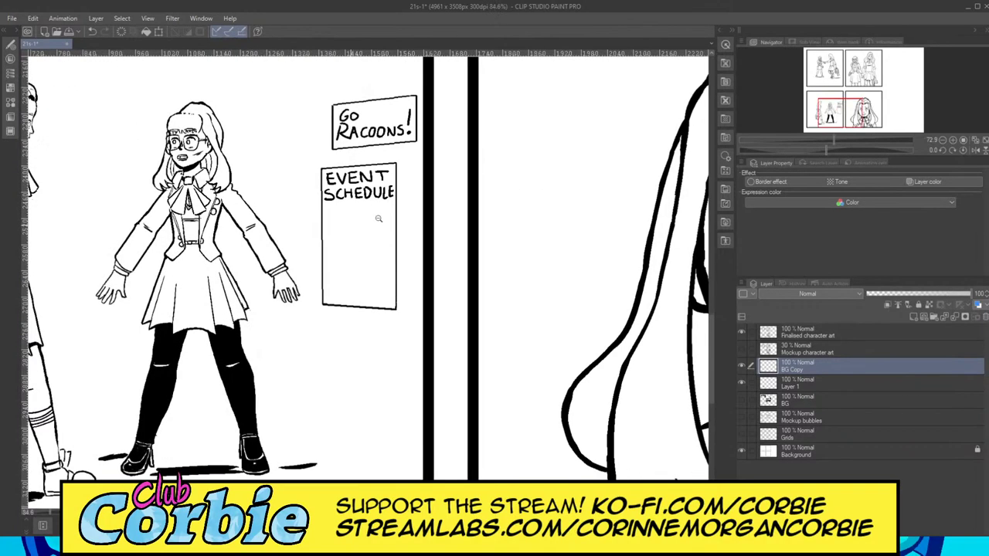
scroll(378, 218, up, 3)
scroll(351, 229, down, 1)
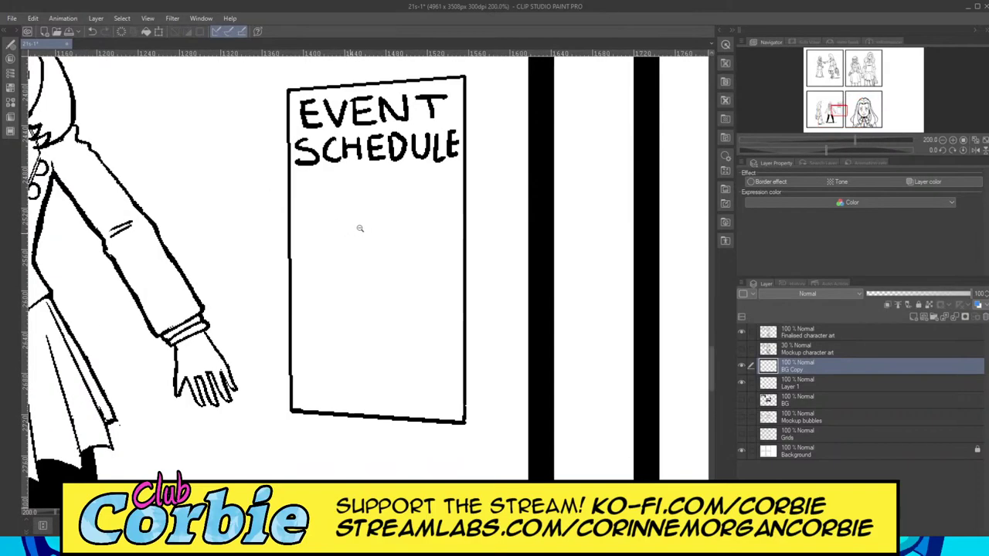
scroll(359, 228, up, 2)
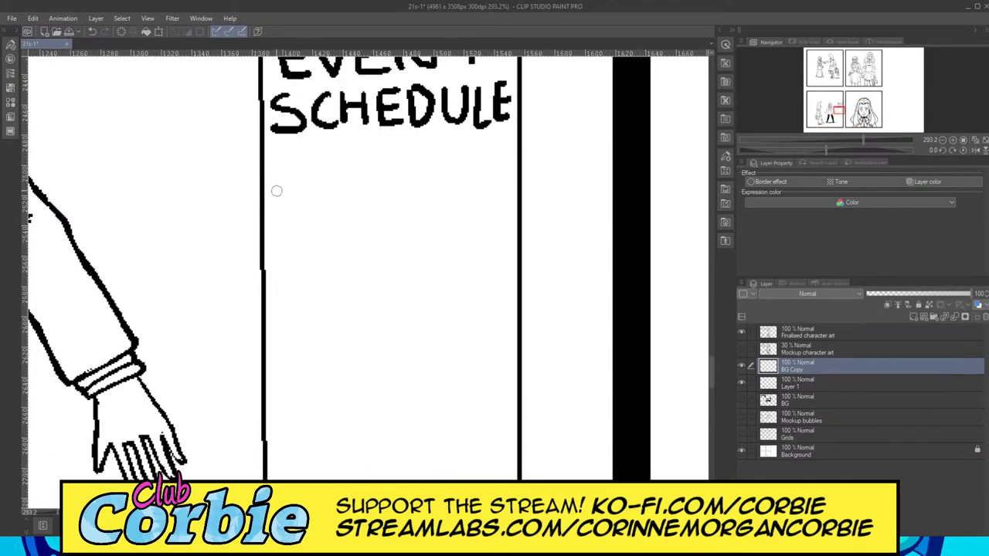
mouse_move(283, 159)
mouse_down()
mouse_move(331, 165)
mouse_move(309, 167)
mouse_move(335, 184)
mouse_move(290, 187)
mouse_move(326, 200)
mouse_up()
drag(354, 163, 477, 160)
drag(390, 165, 485, 163)
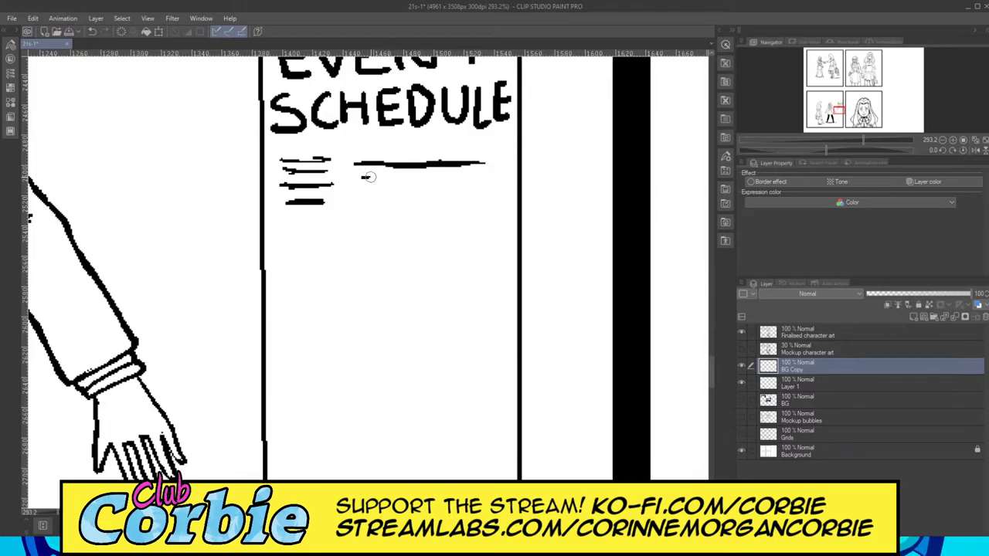
mouse_move(368, 177)
mouse_down()
mouse_move(480, 173)
mouse_move(443, 193)
mouse_move(477, 190)
mouse_up()
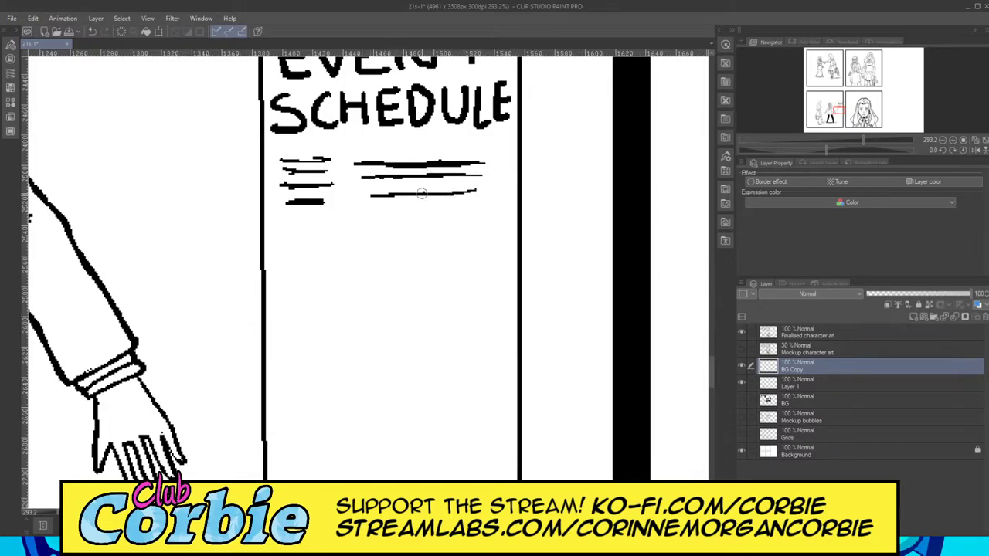
mouse_move(373, 198)
mouse_down()
mouse_move(409, 210)
mouse_move(475, 202)
mouse_move(395, 203)
mouse_move(478, 202)
mouse_up()
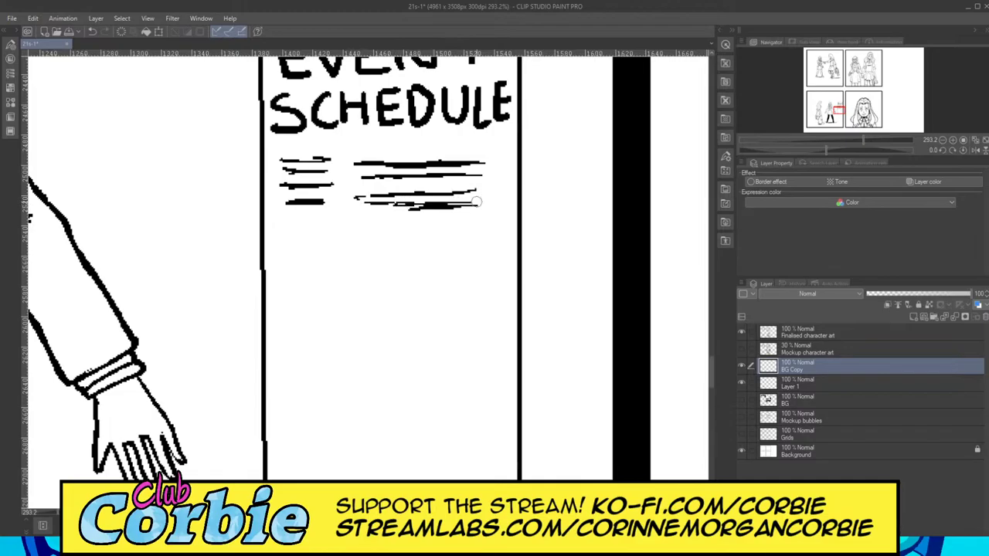
Step: Draw the second entry in two columns of text-like strokes, separated from the first entry by a row of three dots
mouse_move(280, 248)
mouse_down()
mouse_move(339, 249)
mouse_move(294, 251)
mouse_move(308, 251)
mouse_move(299, 261)
mouse_move(335, 260)
mouse_move(294, 263)
mouse_move(334, 275)
mouse_up()
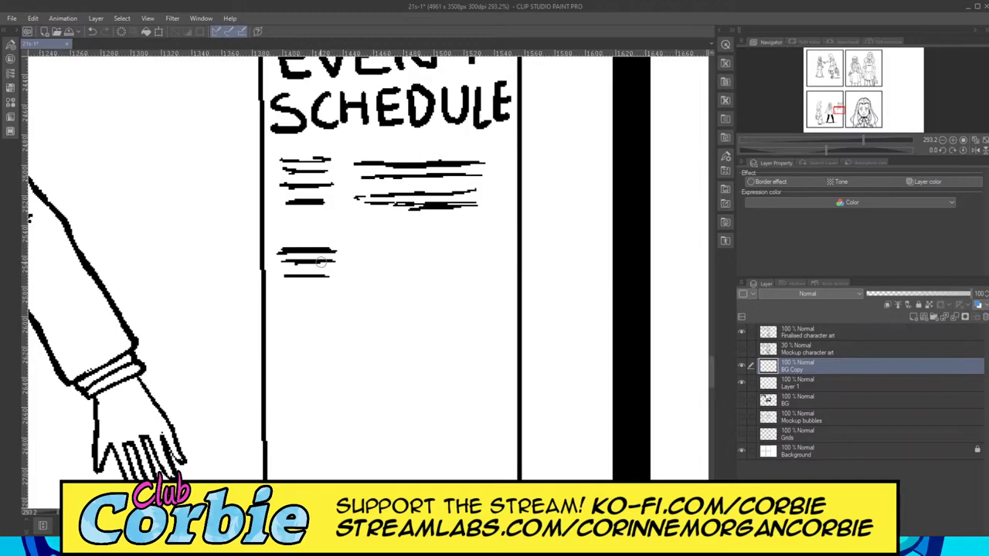
click(347, 227)
drag(364, 252, 491, 245)
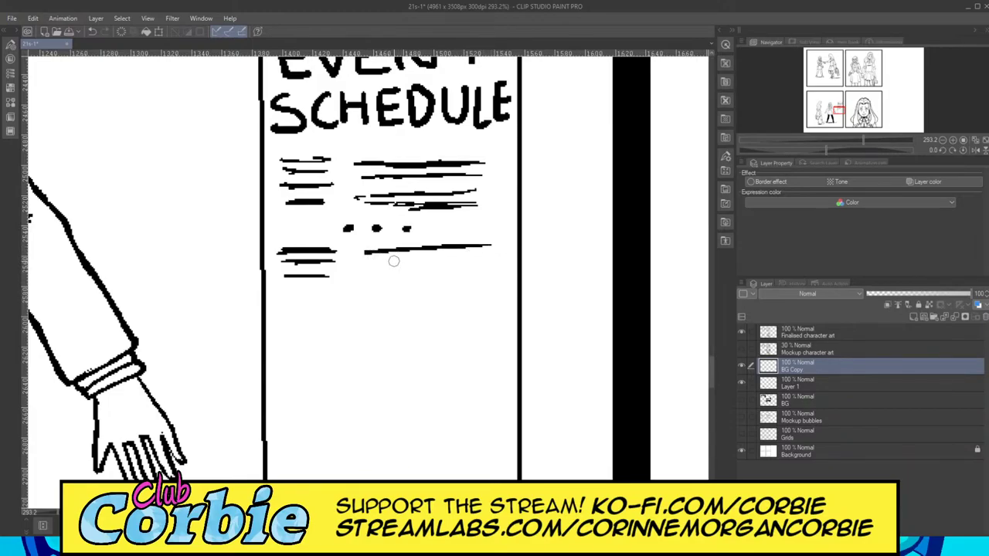
mouse_move(373, 262)
mouse_down()
mouse_move(486, 256)
mouse_move(400, 272)
mouse_move(468, 270)
mouse_move(421, 272)
mouse_move(445, 271)
mouse_up()
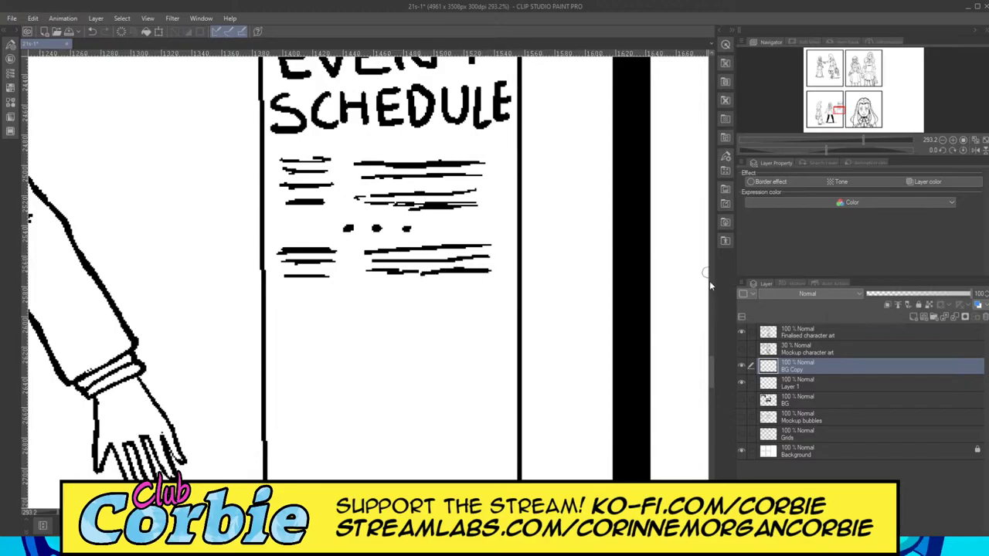
scroll(704, 362, down, 2)
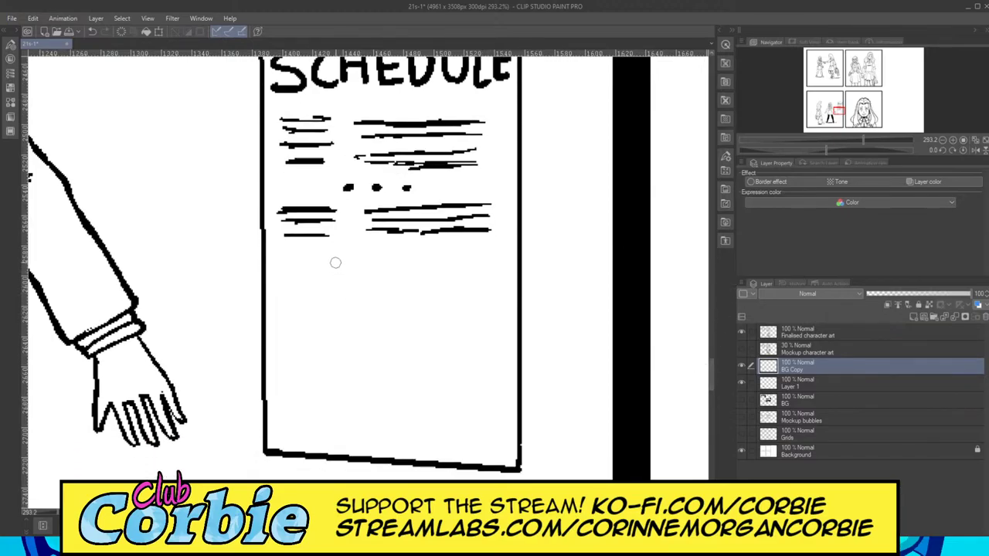
drag(288, 248, 431, 246)
drag(445, 245, 499, 244)
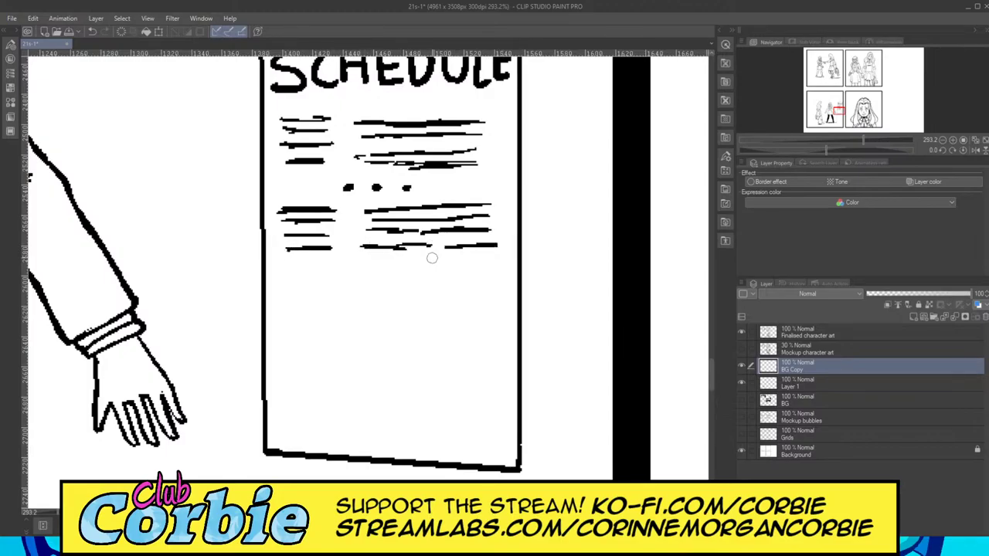
Step: Add three separator dots under the second entry and draw the third entry's two columns of text-like strokes
click(347, 268)
drag(375, 271, 408, 269)
drag(280, 288, 341, 282)
mouse_move(286, 298)
mouse_down()
mouse_move(345, 299)
mouse_move(318, 316)
mouse_up()
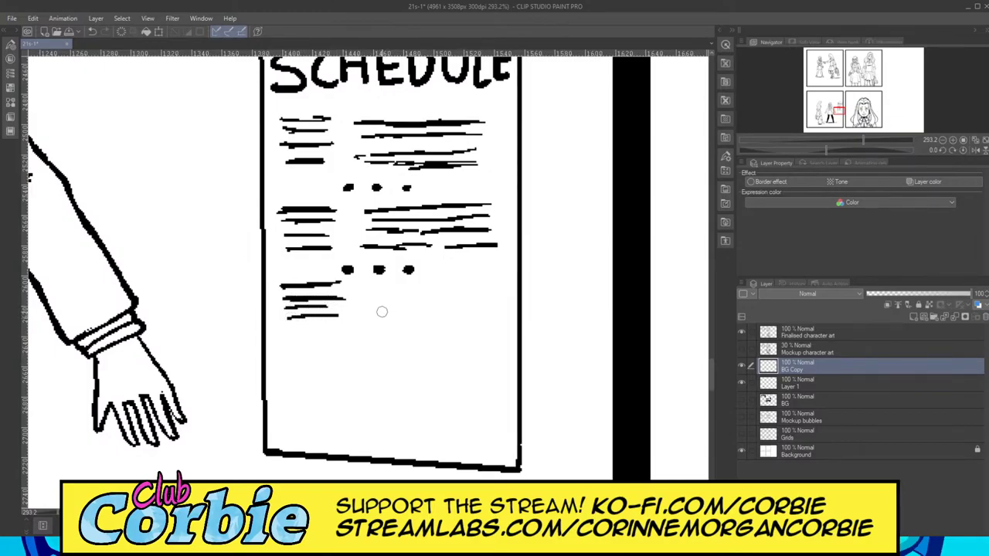
mouse_move(363, 285)
mouse_down()
mouse_move(494, 281)
mouse_move(433, 297)
mouse_move(453, 297)
mouse_up()
drag(368, 308, 471, 307)
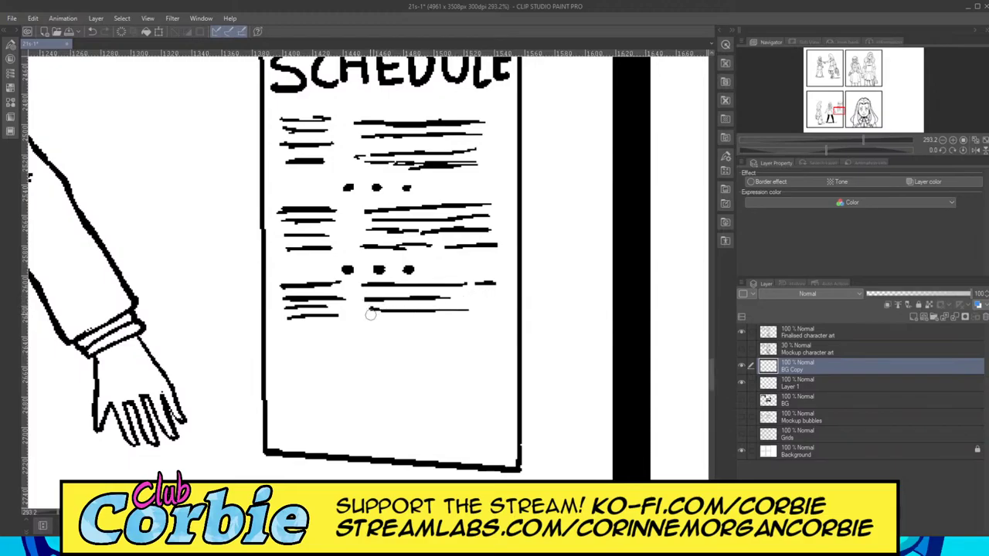
drag(363, 317, 468, 318)
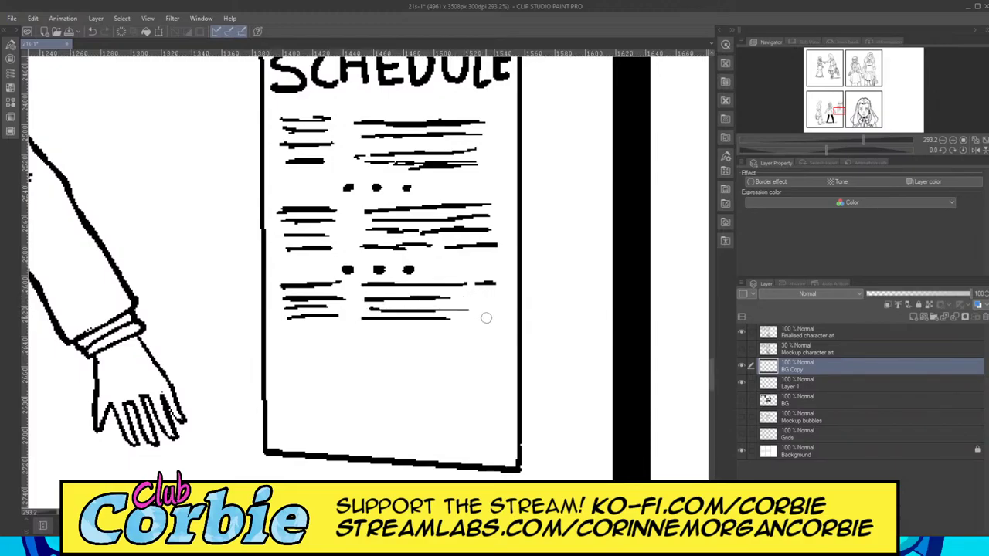
Step: Draw the fourth two-column entry with a row of three dots above it and another below, near the frame's lower edge
click(344, 341)
click(376, 340)
click(408, 340)
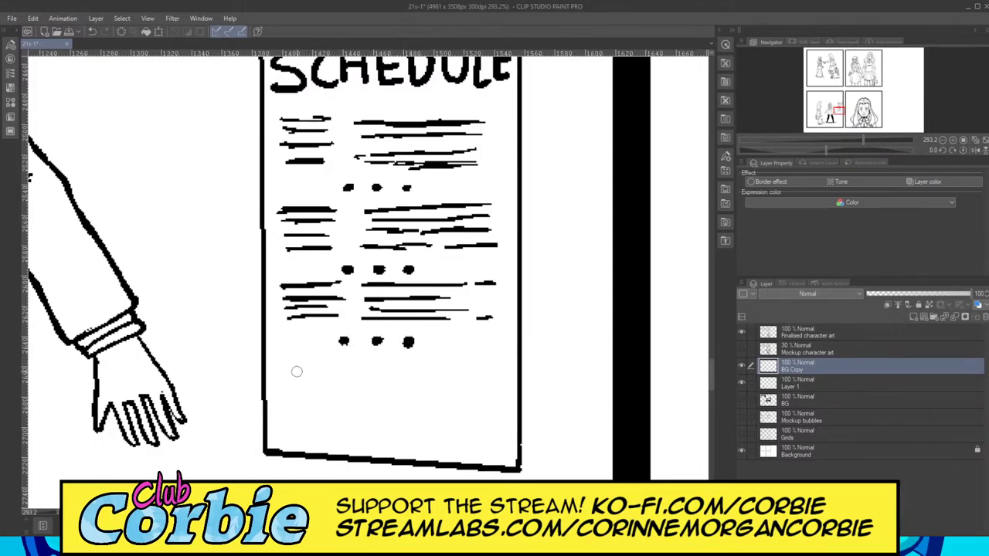
drag(282, 369, 357, 363)
mouse_move(279, 380)
mouse_down()
mouse_move(333, 378)
mouse_move(344, 386)
mouse_move(280, 395)
mouse_move(347, 404)
mouse_move(318, 410)
mouse_up()
mouse_move(384, 371)
mouse_down()
mouse_move(487, 371)
mouse_move(468, 382)
mouse_up()
mouse_move(374, 403)
mouse_down()
mouse_move(487, 402)
mouse_move(444, 411)
mouse_move(487, 410)
mouse_up()
drag(340, 433, 412, 434)
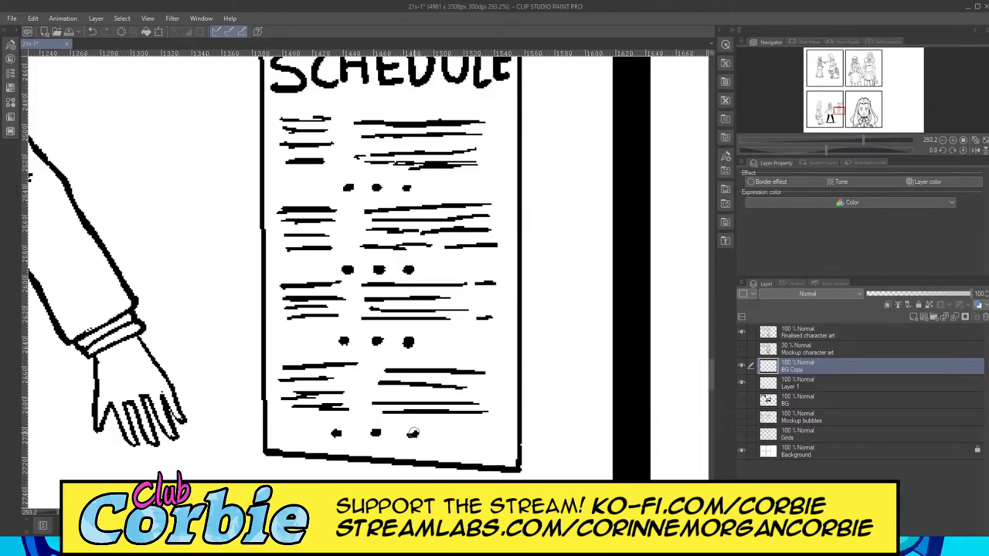
Step: Show the BG layer and examine the inked panels together with their backgrounds, closing in on the glasses-wearing girl in the upper-right panel
key(alt+space)
drag(434, 288, 339, 317)
scroll(407, 242, up, 2)
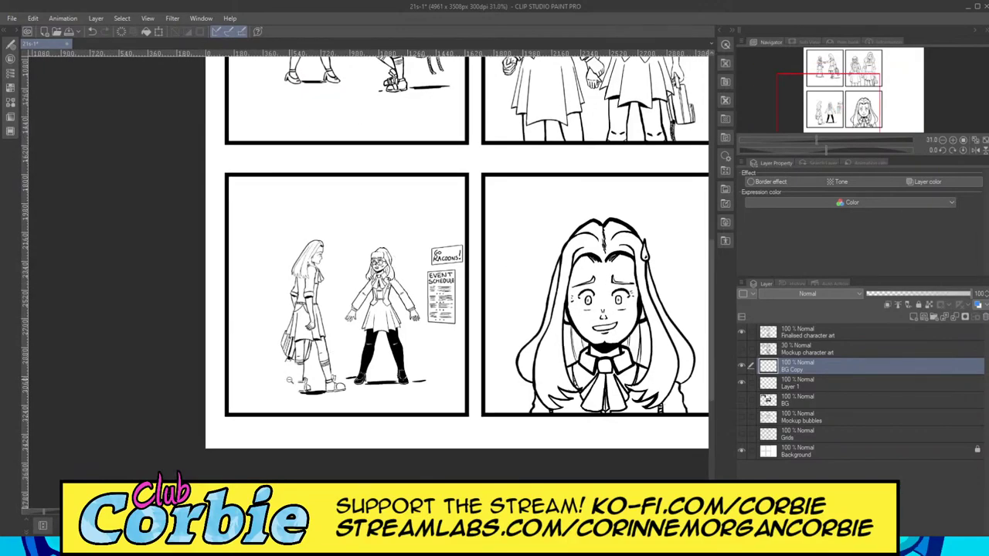
scroll(528, 313, down, 3)
scroll(612, 212, up, 2)
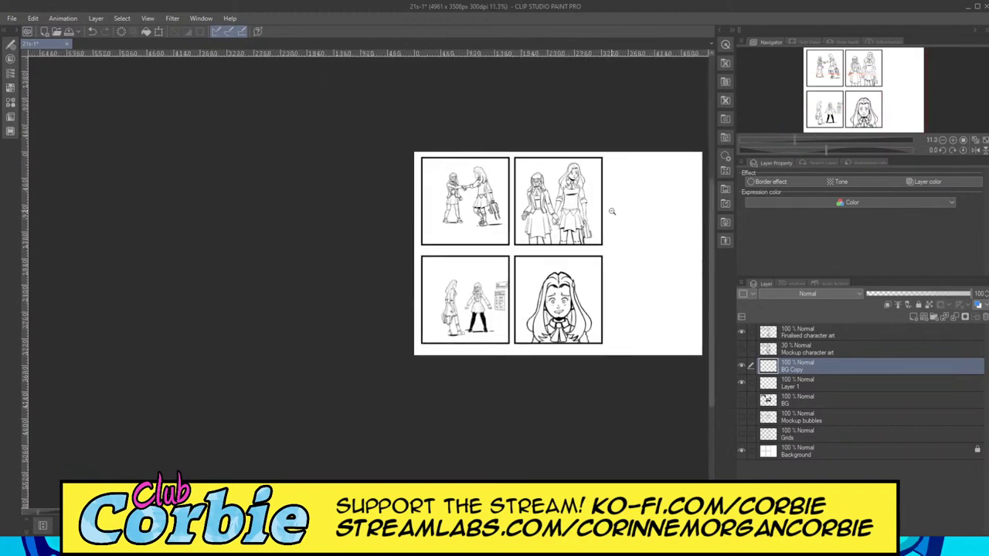
scroll(641, 284, up, 3)
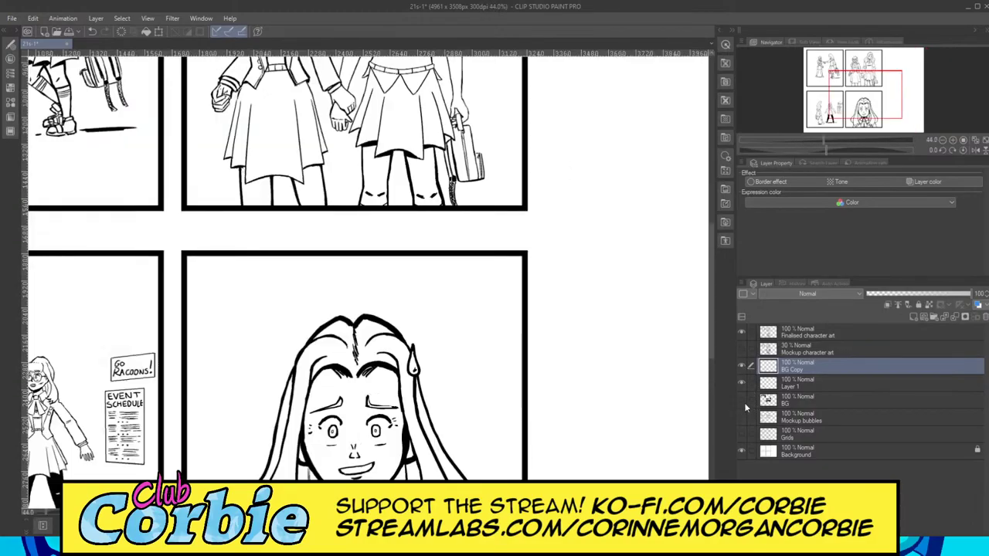
scroll(530, 331, down, 2)
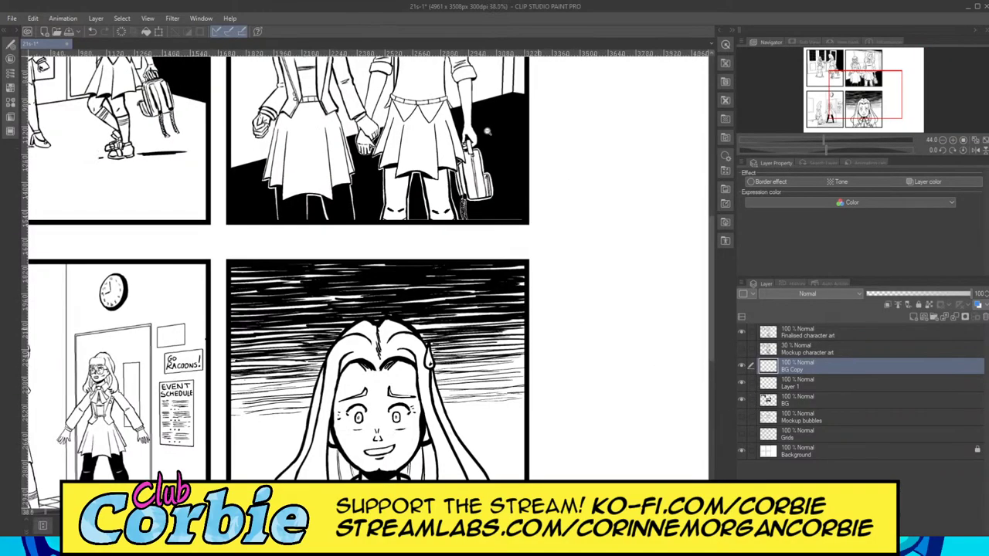
scroll(390, 87, down, 2)
scroll(394, 95, up, 4)
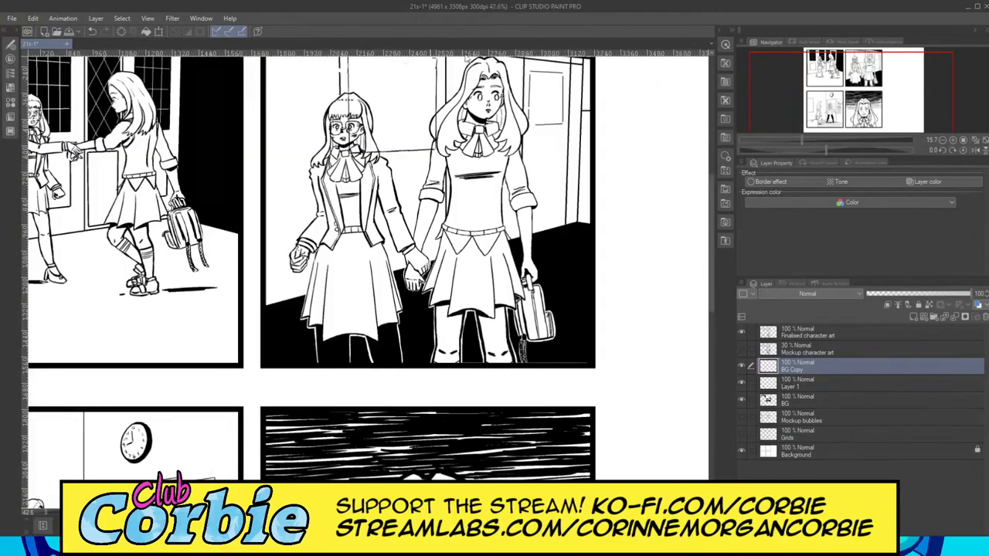
scroll(425, 107, up, 3)
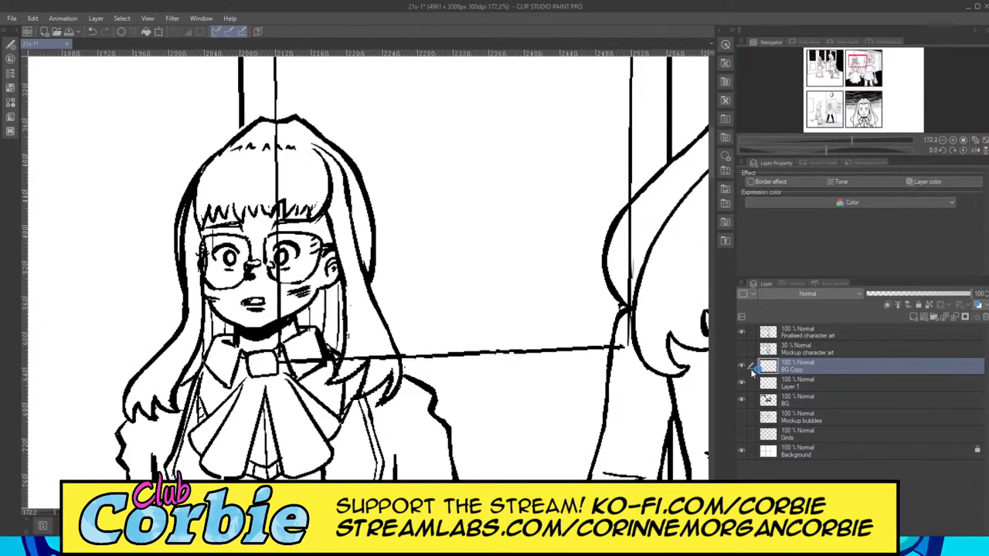
Step: Toggle the visibility of individual layers to check which one holds the background lines crossing the girl's face
click(741, 368)
click(742, 383)
click(741, 333)
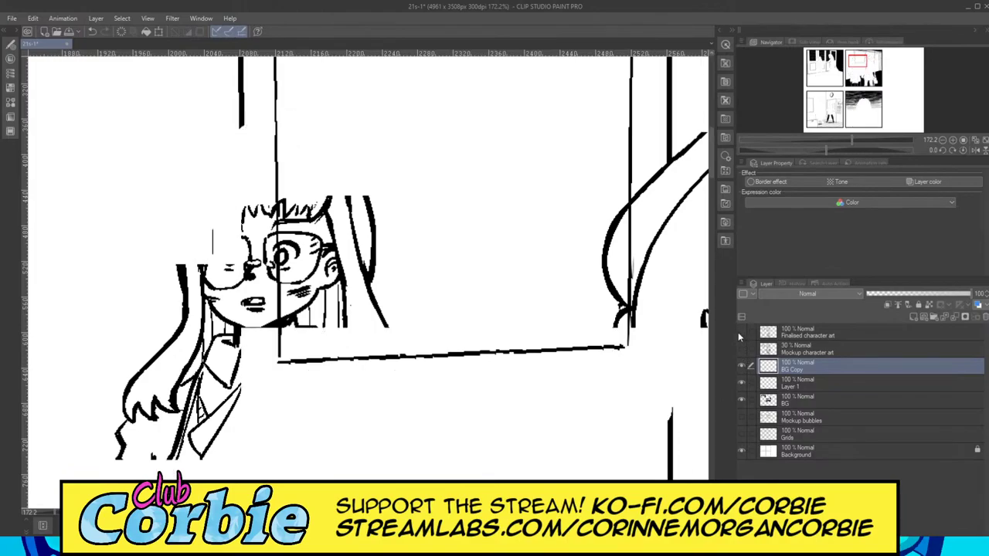
click(741, 333)
click(776, 333)
click(743, 400)
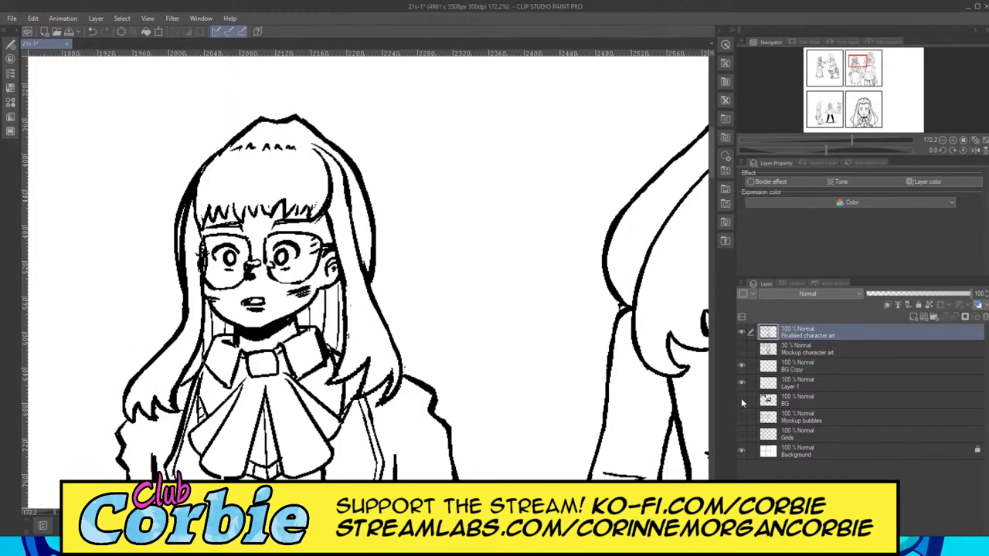
click(741, 400)
Step: Erase the wall lines on the BG layer that run through the glasses-wearing girl's head, collar and hair
click(777, 400)
drag(303, 184, 318, 172)
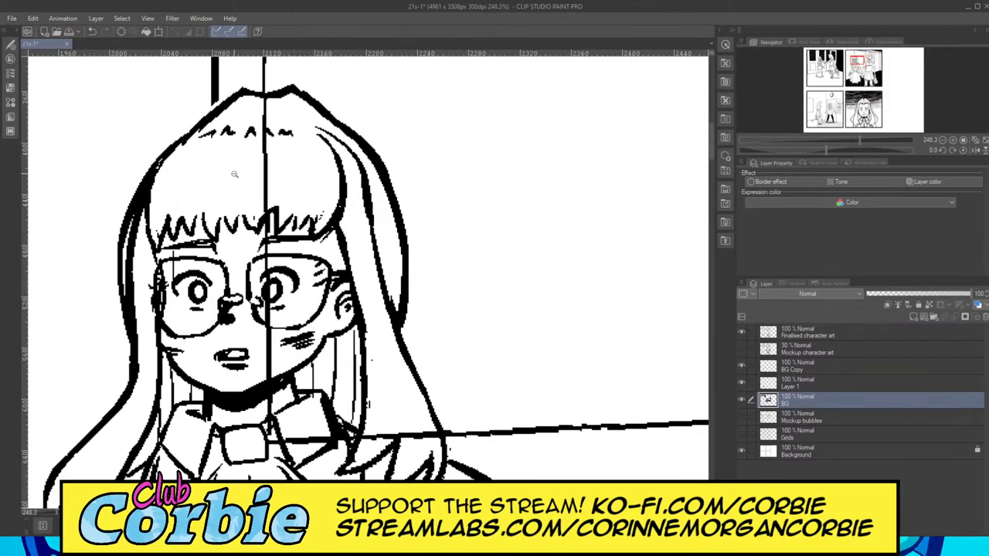
key(e)
mouse_move(262, 120)
mouse_down()
mouse_move(258, 217)
mouse_move(266, 135)
mouse_move(261, 298)
mouse_move(271, 375)
mouse_move(261, 424)
mouse_move(355, 440)
mouse_move(394, 434)
mouse_move(344, 445)
mouse_move(432, 444)
mouse_up()
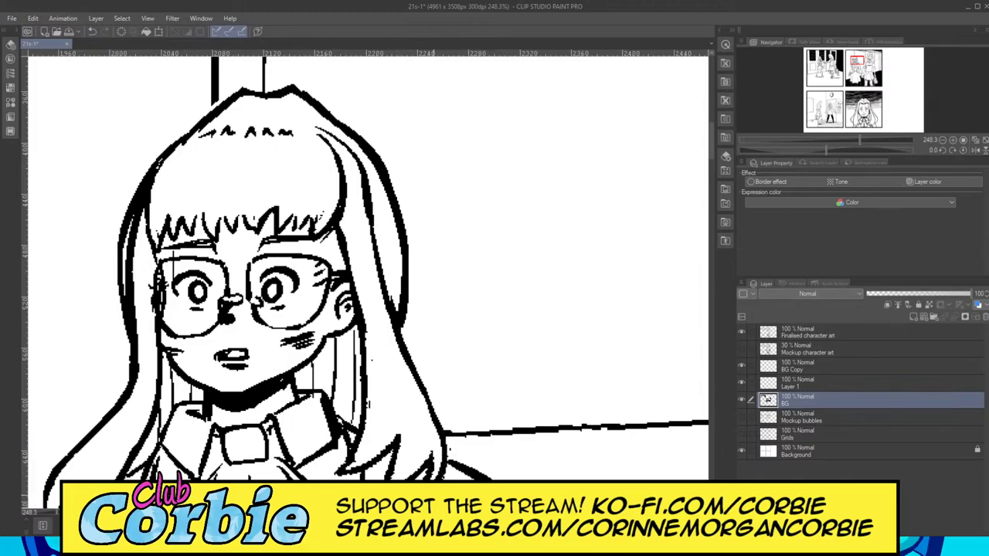
Step: Erase the wall line running through the taller girl's hair and the stray marks inside the large wall board's frame
drag(417, 512, 446, 512)
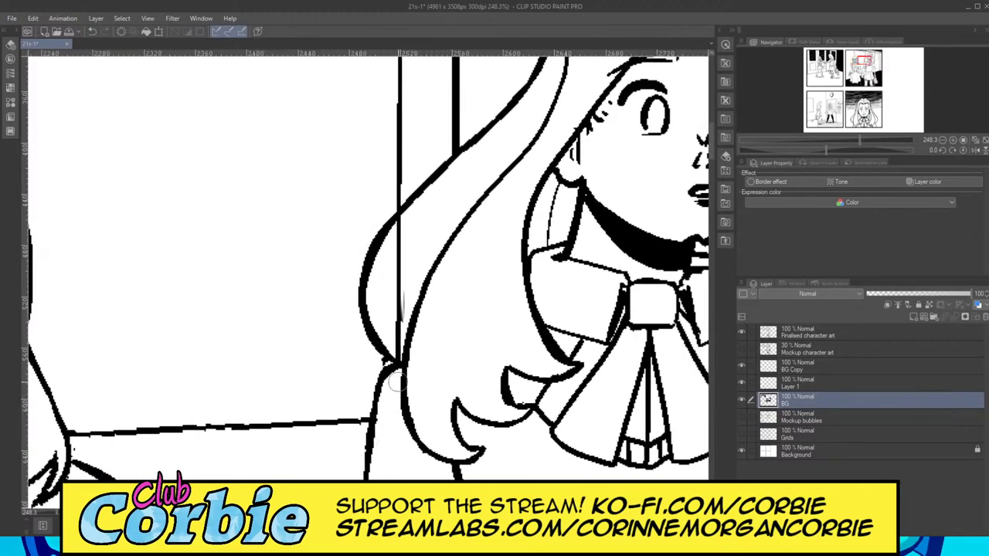
drag(399, 372, 401, 215)
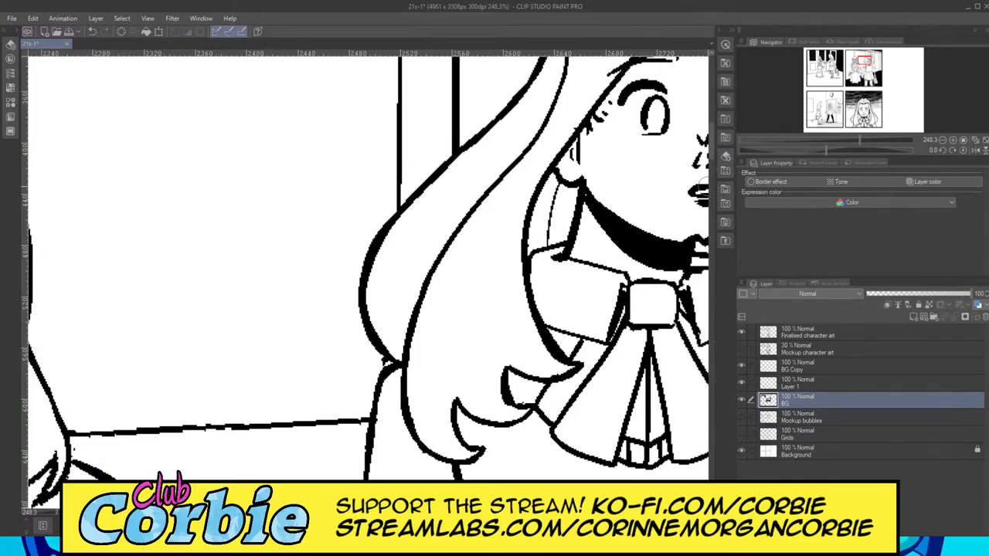
scroll(706, 144, up, 5)
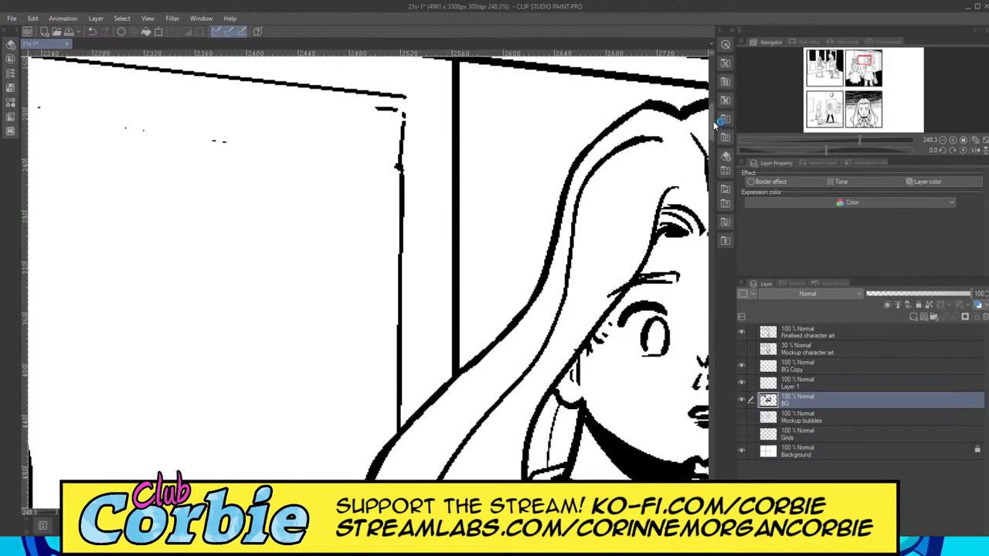
mouse_move(366, 136)
mouse_down()
mouse_move(405, 143)
mouse_move(390, 151)
mouse_move(389, 227)
mouse_move(392, 165)
mouse_move(392, 216)
mouse_up()
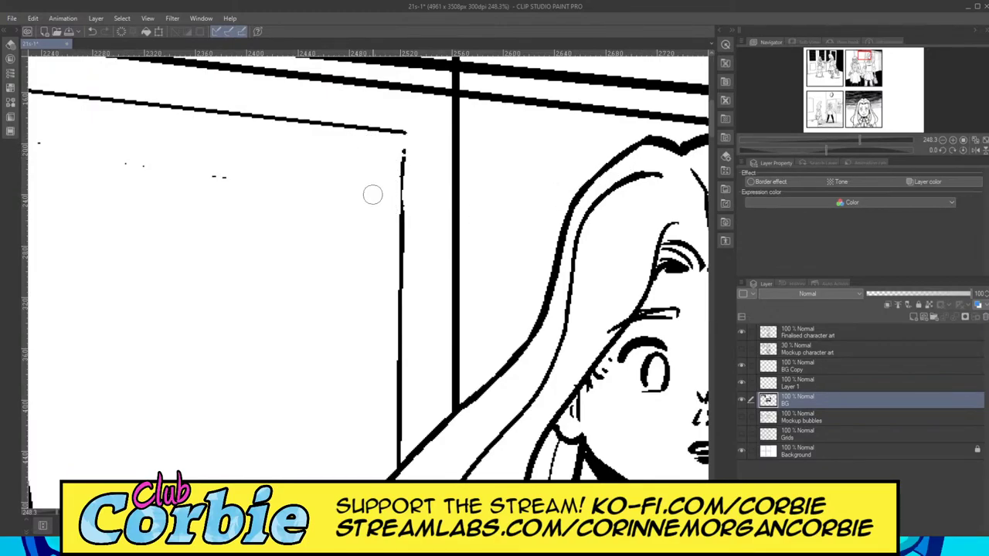
drag(231, 174, 211, 177)
drag(67, 144, 35, 144)
Step: Redraw both vertical edges of the large wall board as solid lines reaching down to the girls' hair
key(p)
drag(405, 133, 401, 460)
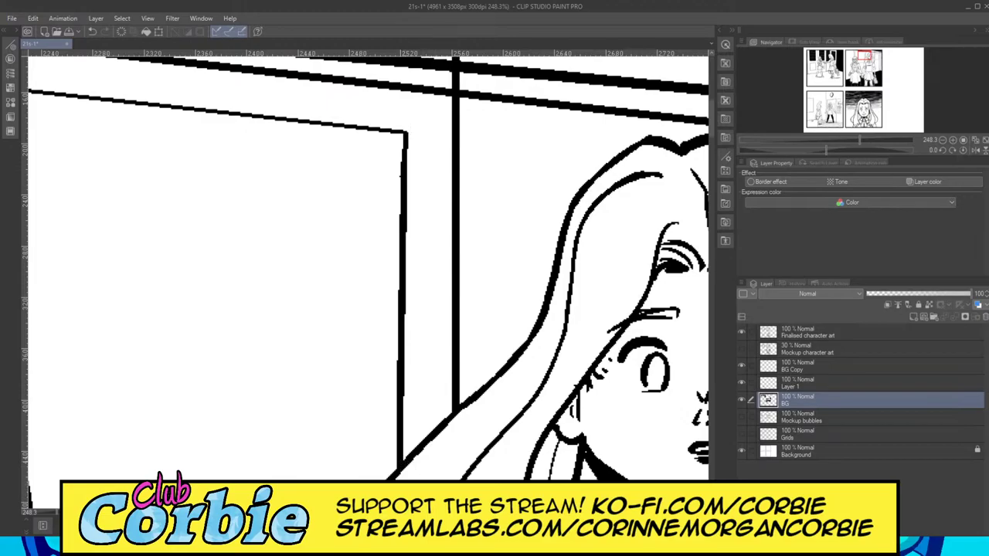
drag(248, 270, 650, 271)
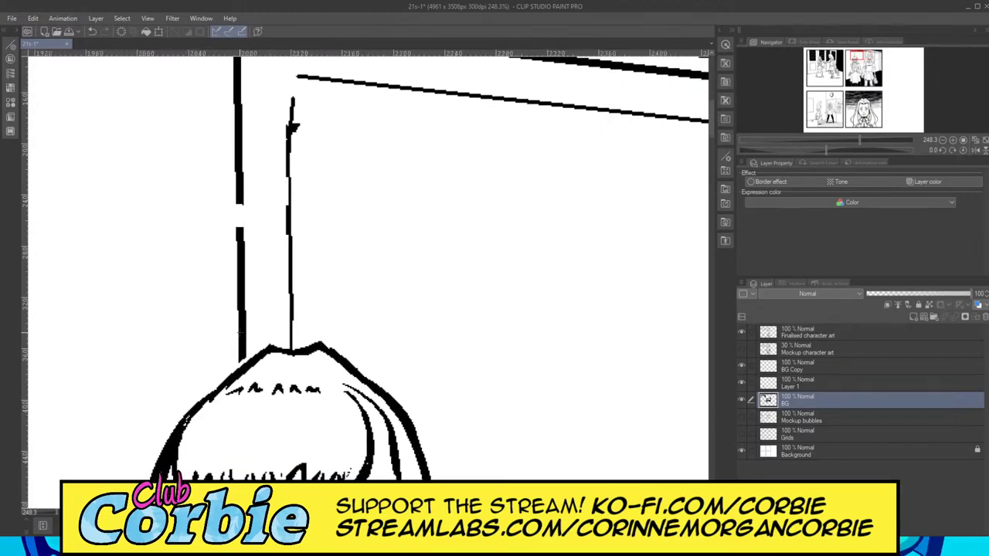
mouse_move(292, 353)
mouse_down()
mouse_move(275, 142)
mouse_move(292, 78)
mouse_move(294, 353)
mouse_up()
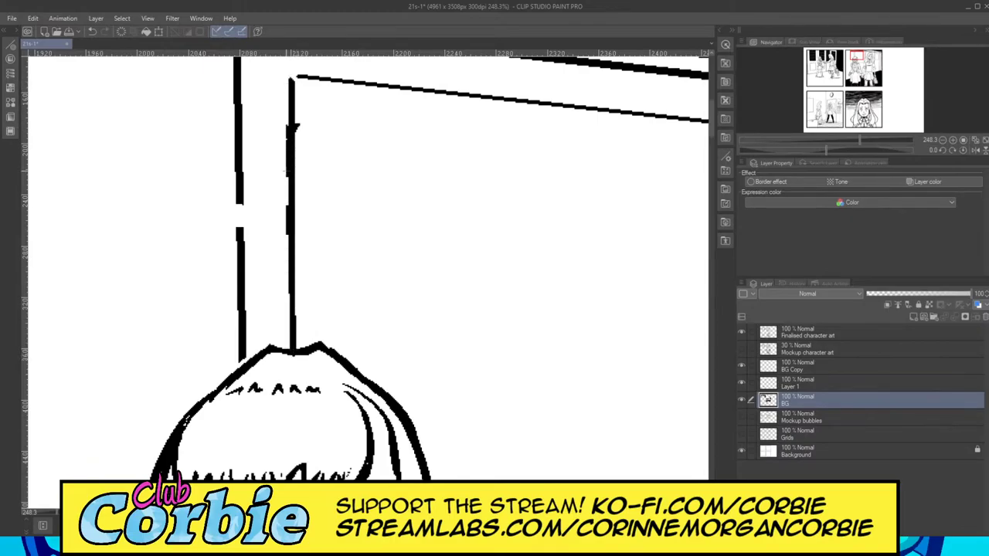
Step: Erase the bump on the board's left edge and redraw the broken wall line beside it down to the shorter girl's hair
key(e)
drag(305, 107, 301, 154)
key(u)
drag(240, 212, 243, 361)
drag(370, 214, 348, 184)
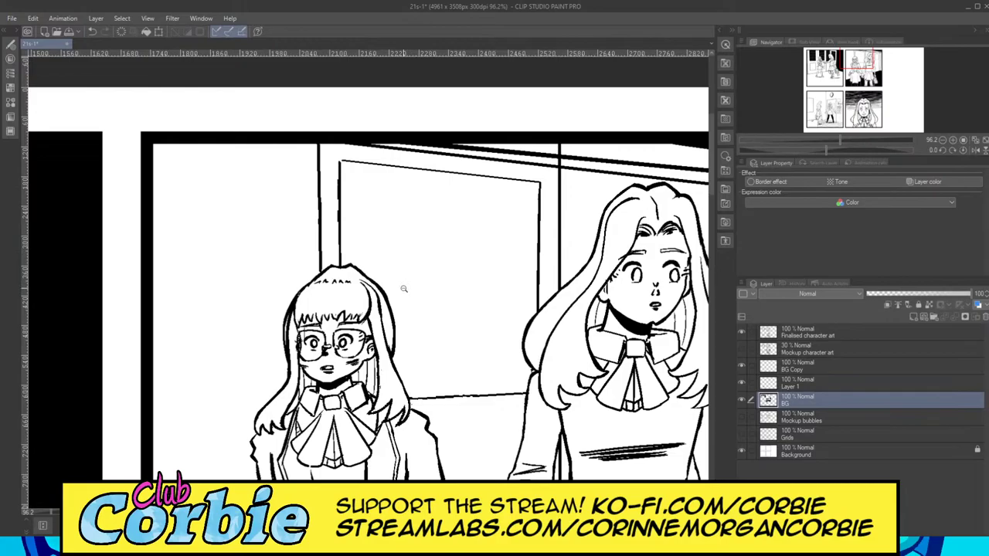
Step: Redraw the board's lower edge as one solid straight line between the two girls
scroll(503, 404, up, 5)
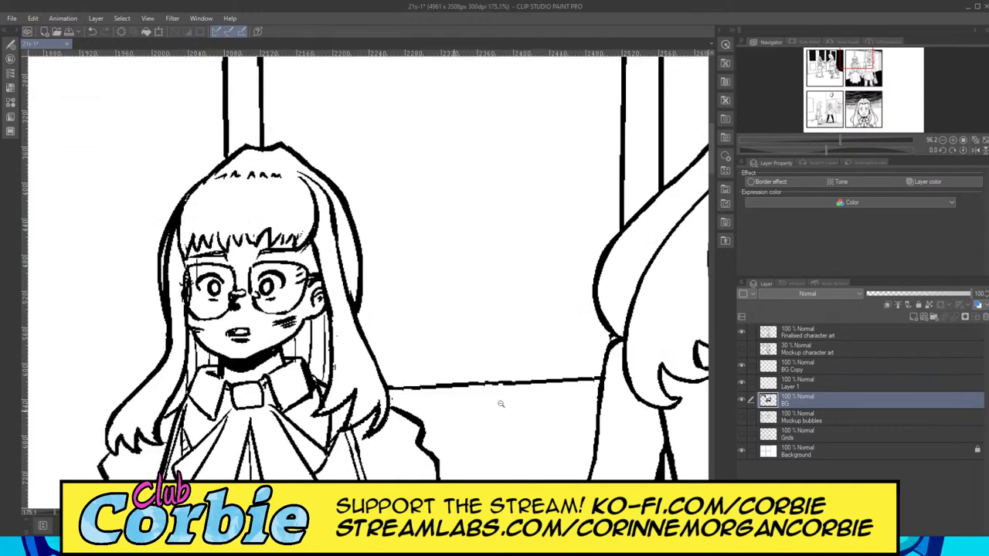
scroll(573, 402, down, 6)
scroll(559, 392, down, 3)
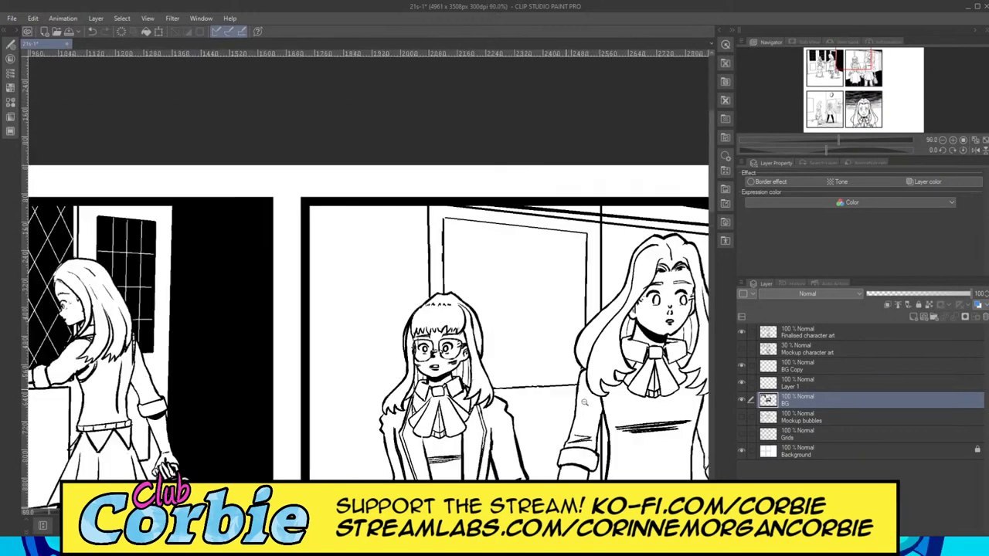
scroll(587, 400, up, 6)
scroll(488, 386, up, 4)
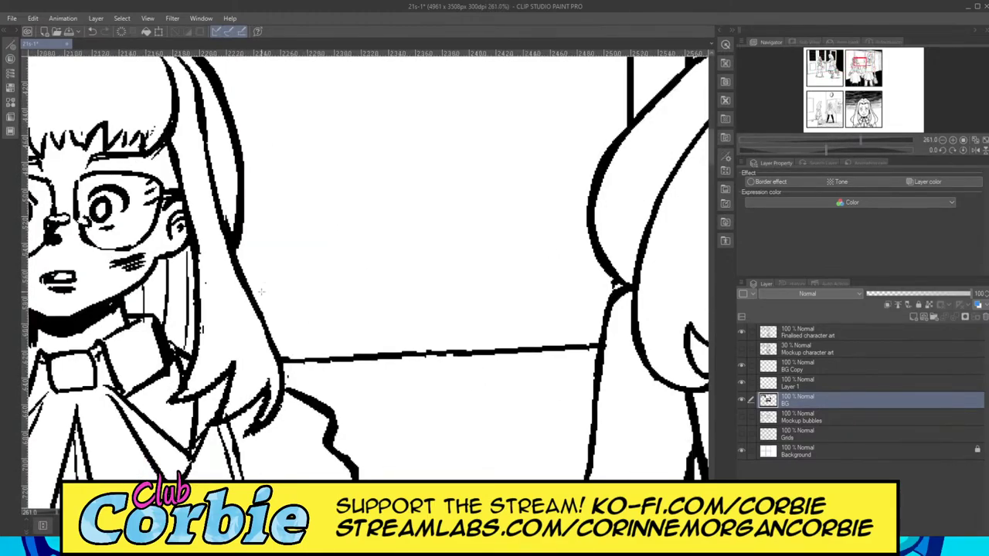
mouse_move(281, 358)
mouse_down()
mouse_move(591, 331)
mouse_move(598, 345)
mouse_move(377, 366)
mouse_up()
key(ctrl+z)
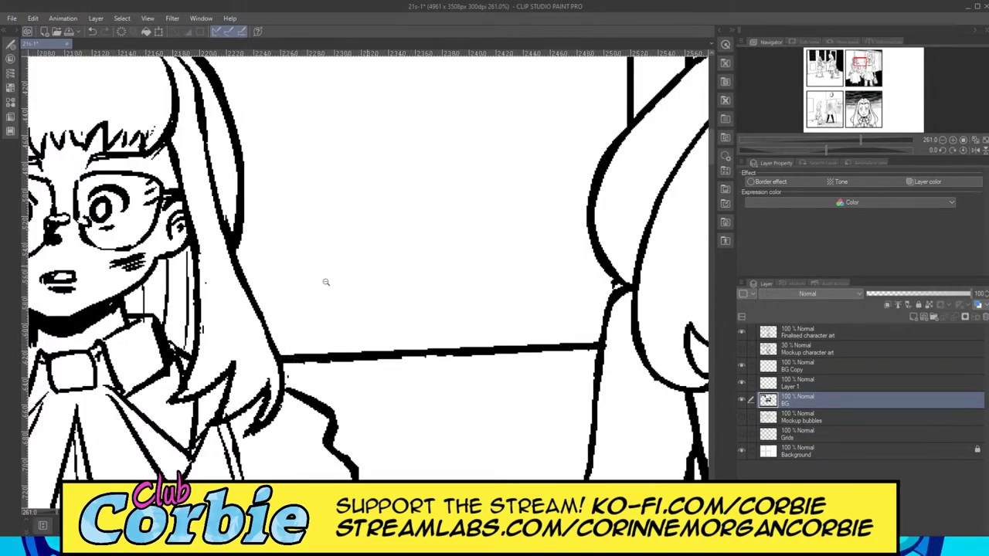
Step: Smooth the uneven left edge of the wall board by erasing its rough outer side and touching up the line
scroll(325, 282, down, 5)
scroll(410, 179, up, 2)
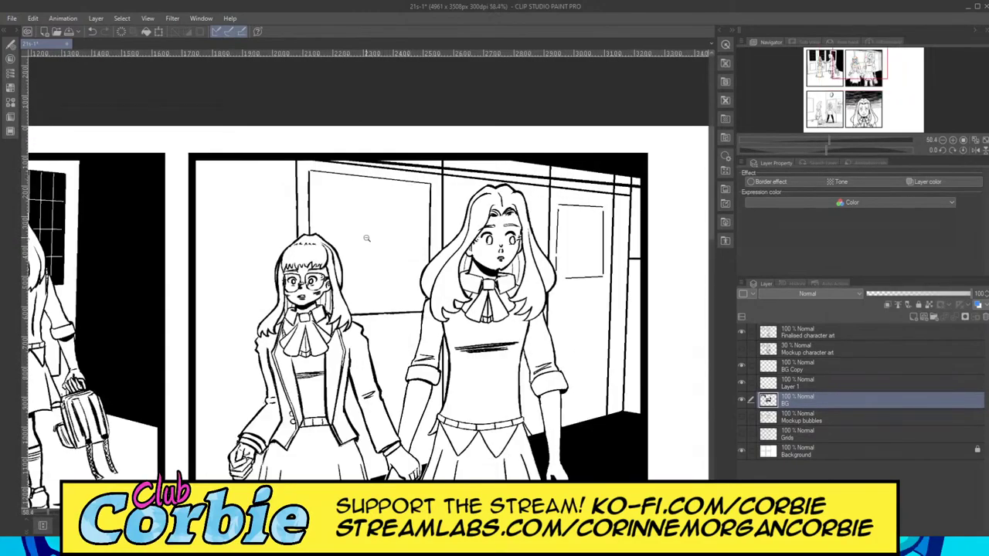
scroll(380, 218, up, 2)
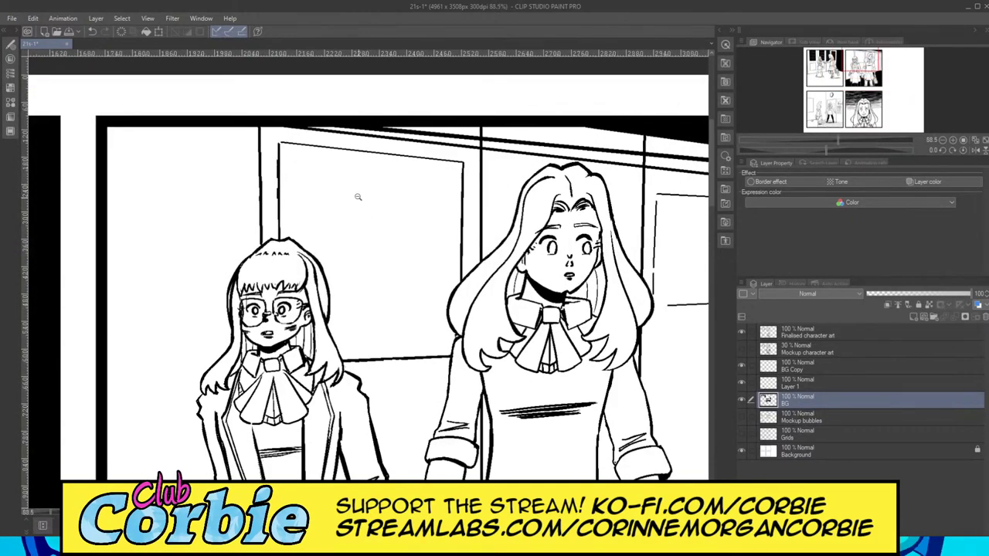
scroll(270, 150, up, 3)
scroll(255, 124, up, 4)
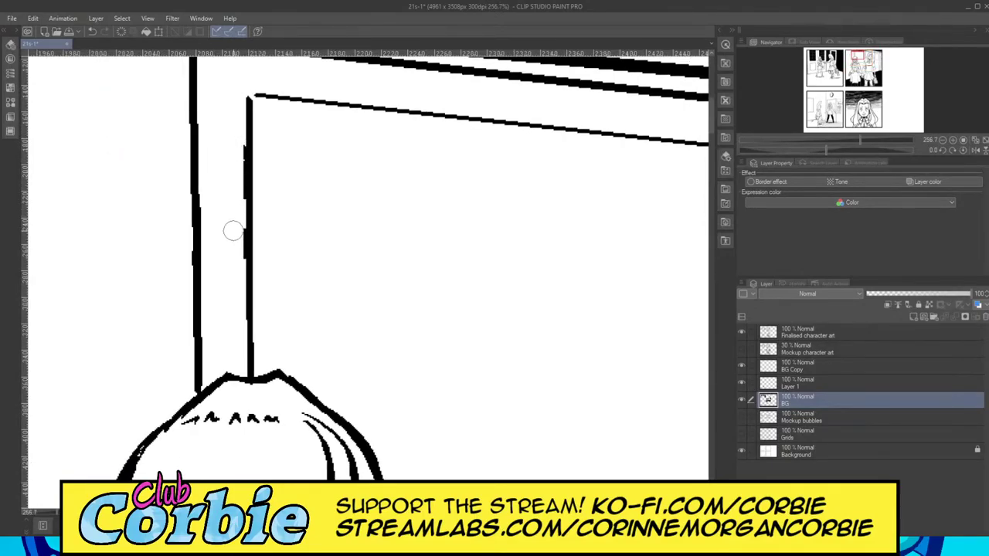
drag(238, 126, 237, 176)
key(p)
drag(244, 215, 336, 265)
scroll(357, 298, down, 3)
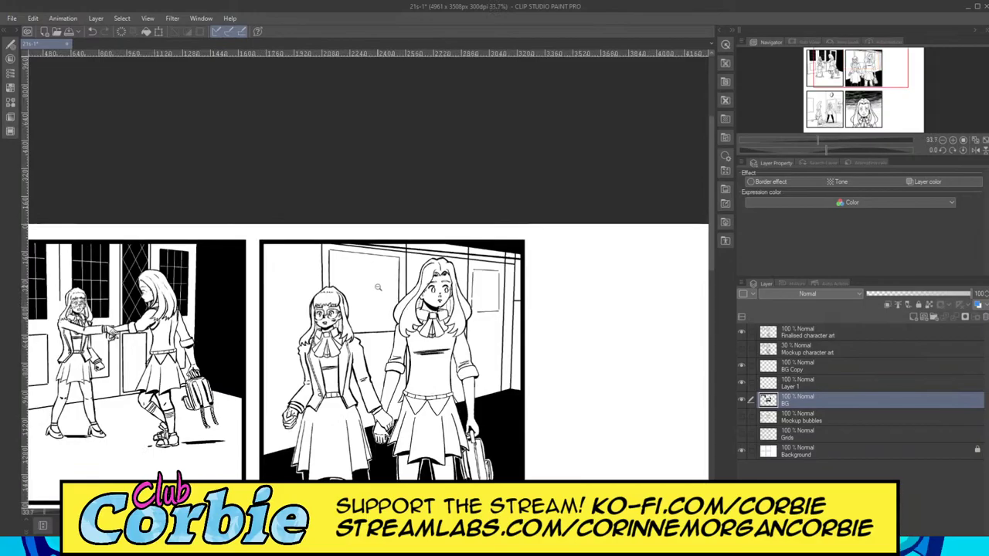
Step: Temporarily show the Mockup character art and Mockup bubbles layers to check them against the empty wall board
scroll(373, 270, up, 3)
scroll(368, 286, up, 1)
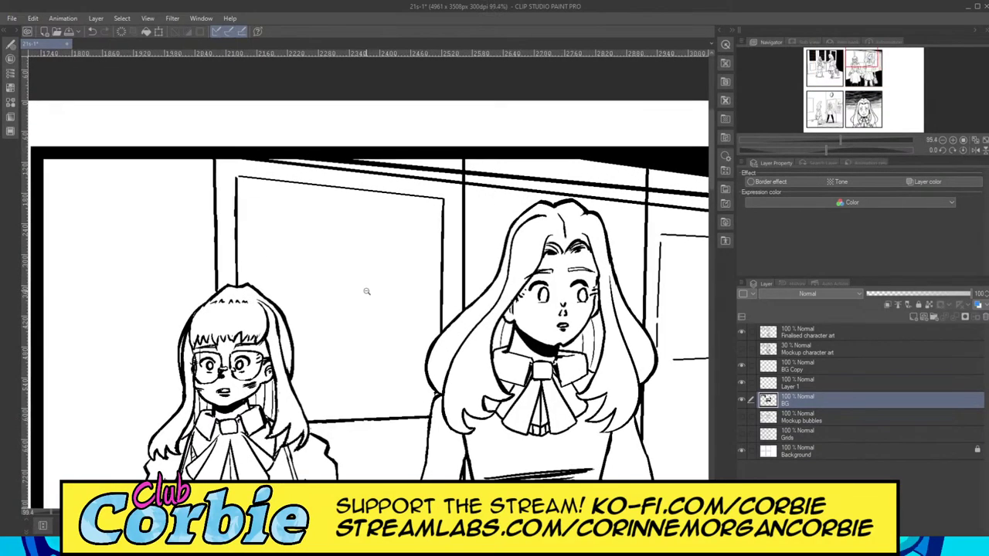
scroll(330, 279, up, 3)
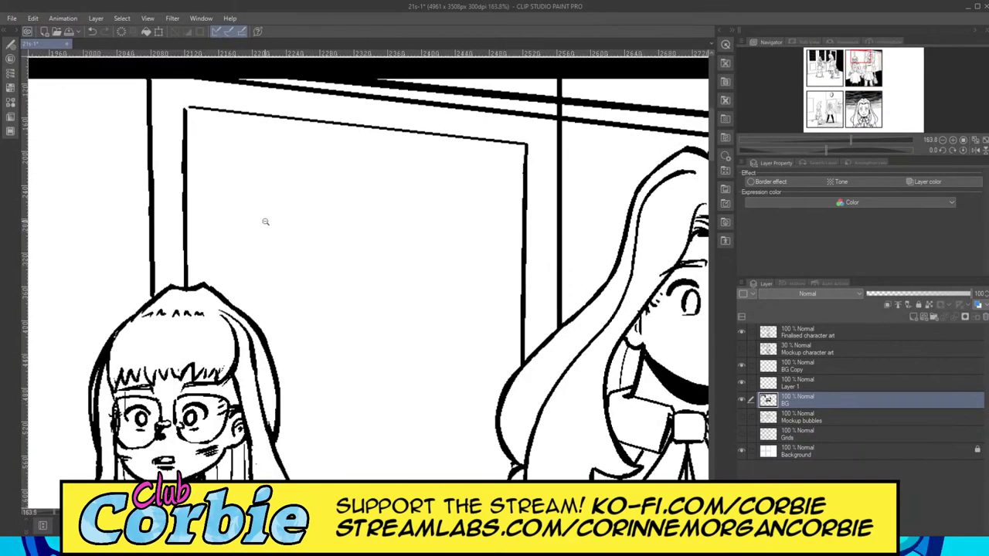
click(742, 348)
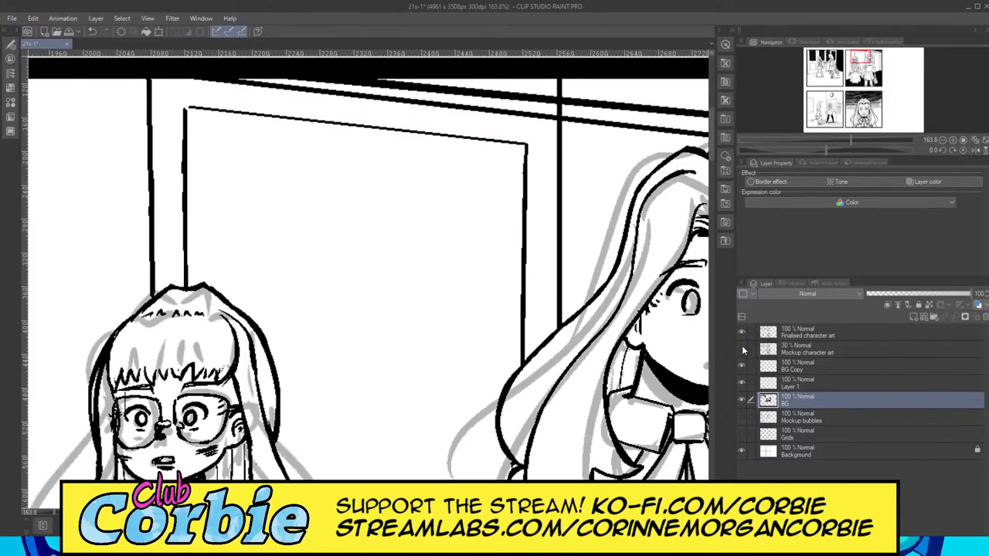
click(744, 419)
click(741, 417)
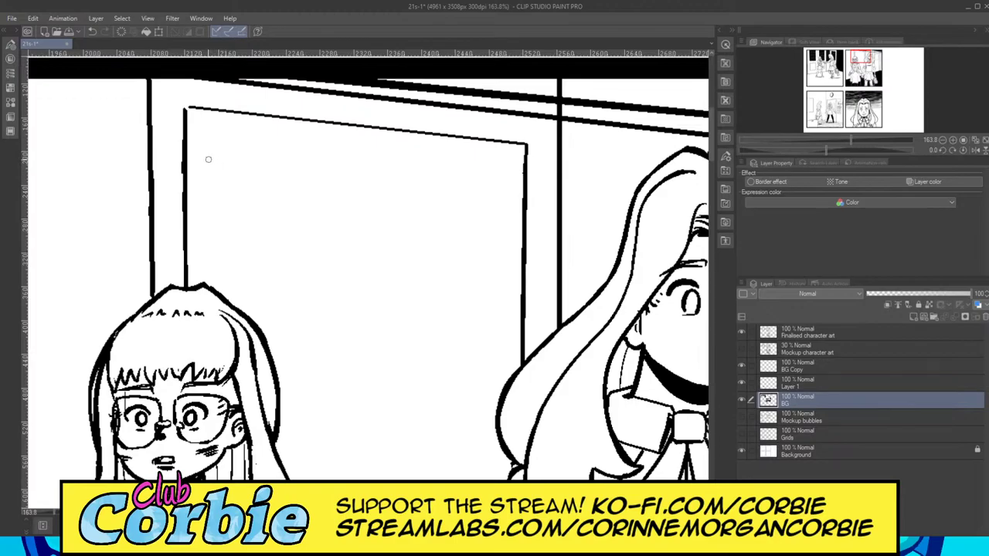
Step: Hand-letter "Be" on the BG layer in the upper-left corner of the wall board
drag(208, 159, 225, 222)
key(ctrl+z)
drag(214, 155, 223, 220)
mouse_move(221, 216)
mouse_down()
mouse_move(252, 191)
mouse_move(242, 214)
mouse_up()
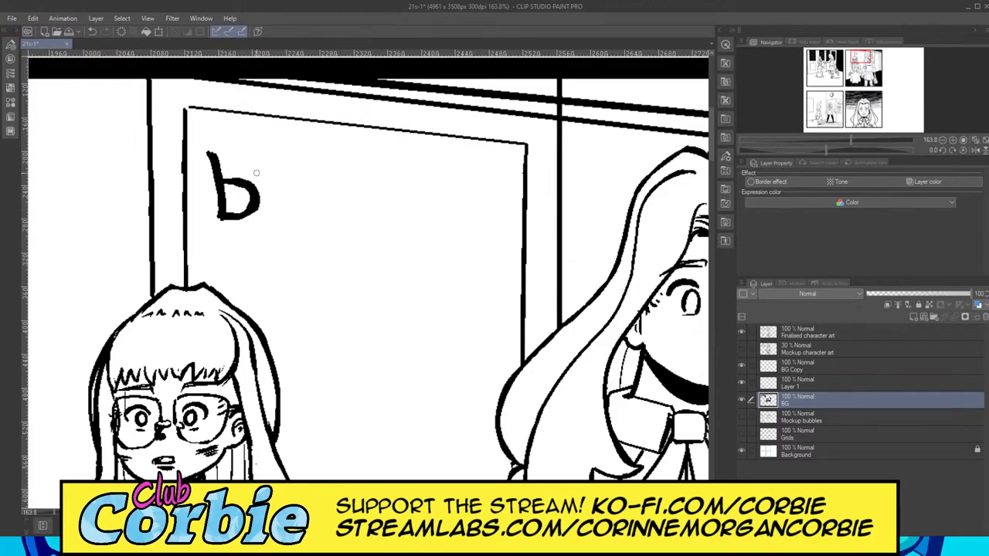
drag(225, 181, 214, 152)
mouse_move(274, 197)
mouse_down()
mouse_move(268, 180)
mouse_move(305, 207)
mouse_move(284, 168)
mouse_move(263, 197)
mouse_up()
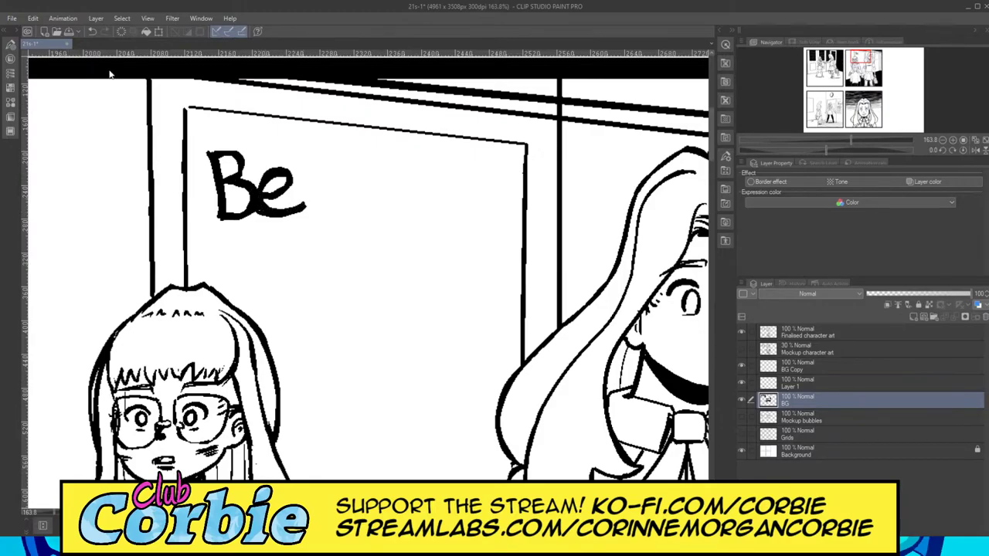
Step: Round off and thicken the strokes of the "Be" lettering and erase the overlap so the two letters stand apart
scroll(251, 147, up, 4)
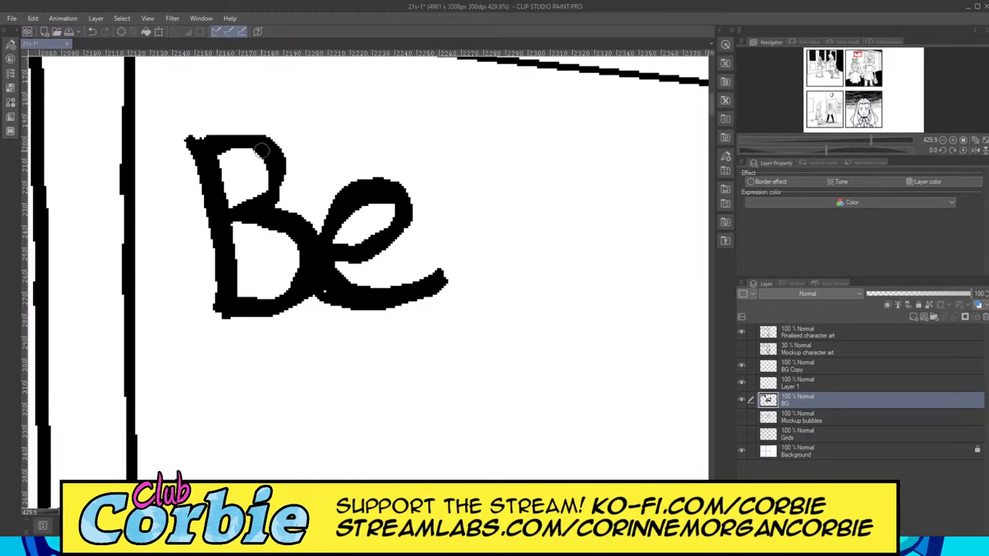
mouse_move(261, 151)
mouse_down()
mouse_move(235, 133)
mouse_move(203, 142)
mouse_up()
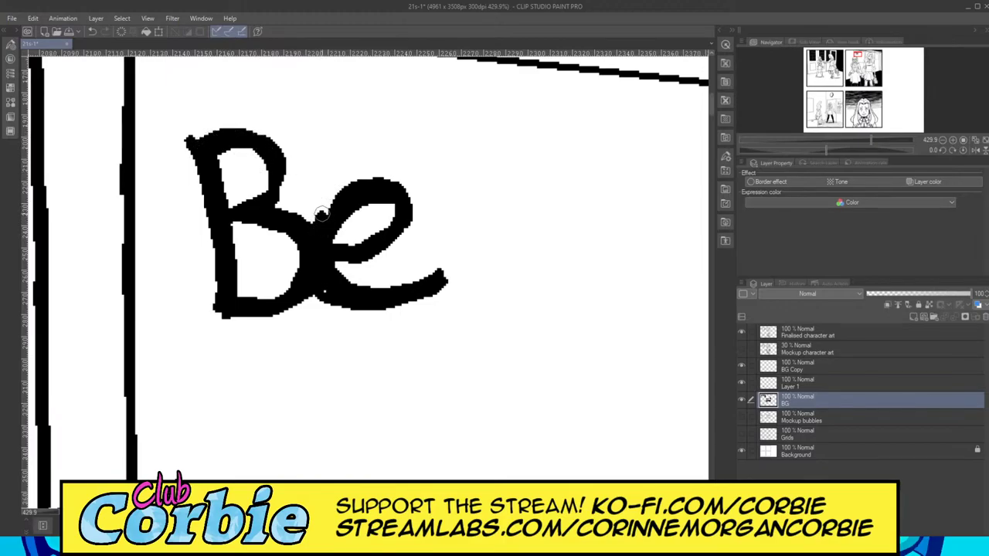
mouse_move(322, 213)
mouse_down()
mouse_move(350, 186)
mouse_move(393, 186)
mouse_up()
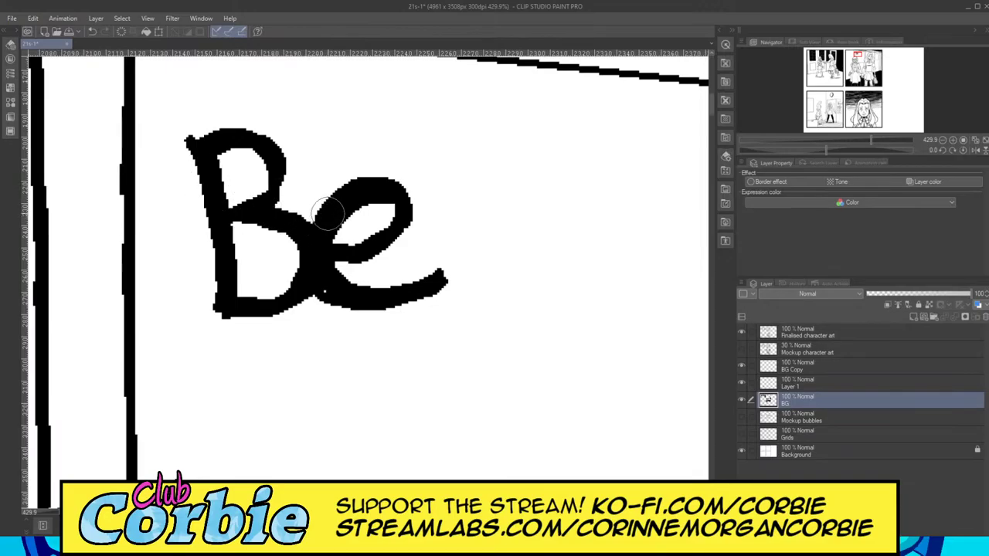
mouse_move(322, 194)
mouse_down()
mouse_move(312, 251)
mouse_move(325, 295)
mouse_move(358, 312)
mouse_up()
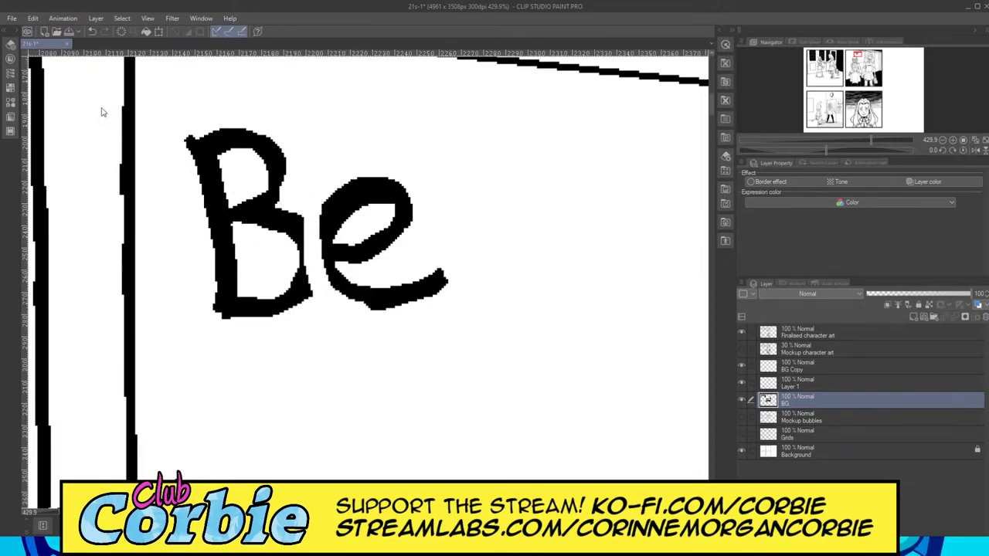
key(p)
mouse_move(281, 224)
mouse_down()
mouse_move(289, 262)
mouse_move(274, 299)
mouse_move(292, 277)
mouse_move(291, 234)
mouse_up()
mouse_move(274, 296)
mouse_down()
mouse_move(287, 242)
mouse_move(277, 222)
mouse_move(291, 253)
mouse_move(273, 297)
mouse_move(294, 280)
mouse_move(296, 227)
mouse_move(287, 298)
mouse_up()
mouse_move(298, 228)
mouse_down()
mouse_move(295, 292)
mouse_move(283, 302)
mouse_up()
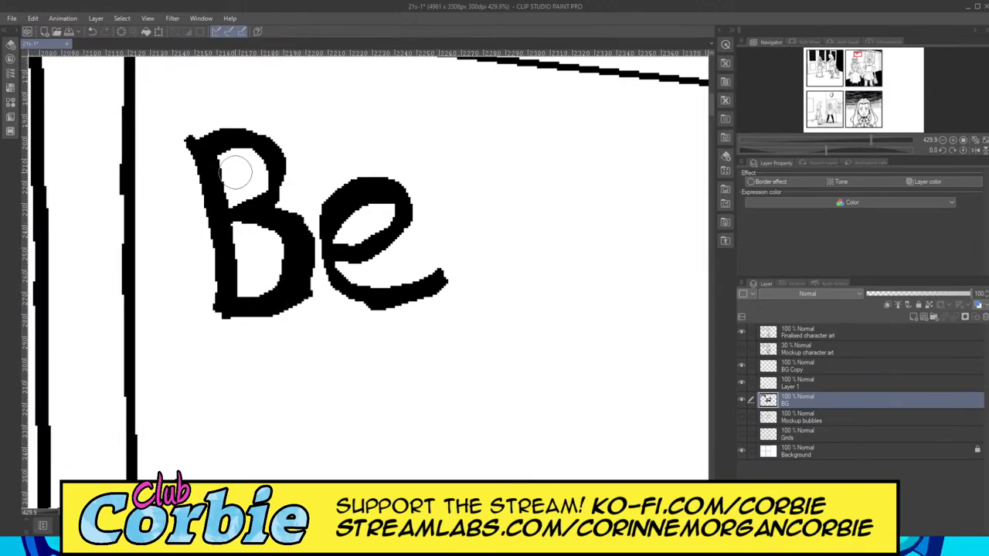
Step: Turn the "B" into a hollow outline letter by clearing its strokes' centres and redrawing the inner contours
mouse_move(205, 148)
mouse_down()
mouse_move(230, 305)
mouse_move(241, 307)
mouse_move(286, 287)
mouse_move(293, 244)
mouse_move(264, 217)
mouse_move(228, 220)
mouse_move(264, 194)
mouse_move(262, 153)
mouse_move(240, 141)
mouse_move(201, 164)
mouse_up()
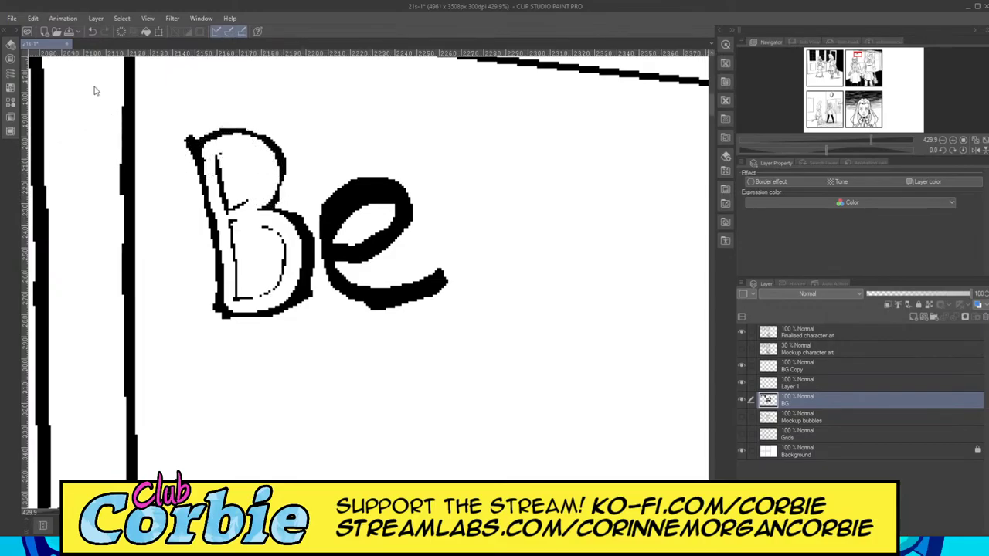
mouse_move(230, 207)
mouse_down()
mouse_move(249, 152)
mouse_move(217, 164)
mouse_up()
mouse_move(238, 235)
mouse_down()
mouse_move(284, 255)
mouse_move(281, 275)
mouse_move(267, 291)
mouse_move(235, 294)
mouse_move(228, 229)
mouse_move(239, 200)
mouse_move(229, 181)
mouse_move(225, 206)
mouse_move(251, 200)
mouse_move(265, 179)
mouse_move(266, 162)
mouse_move(252, 152)
mouse_move(219, 155)
mouse_move(225, 207)
mouse_up()
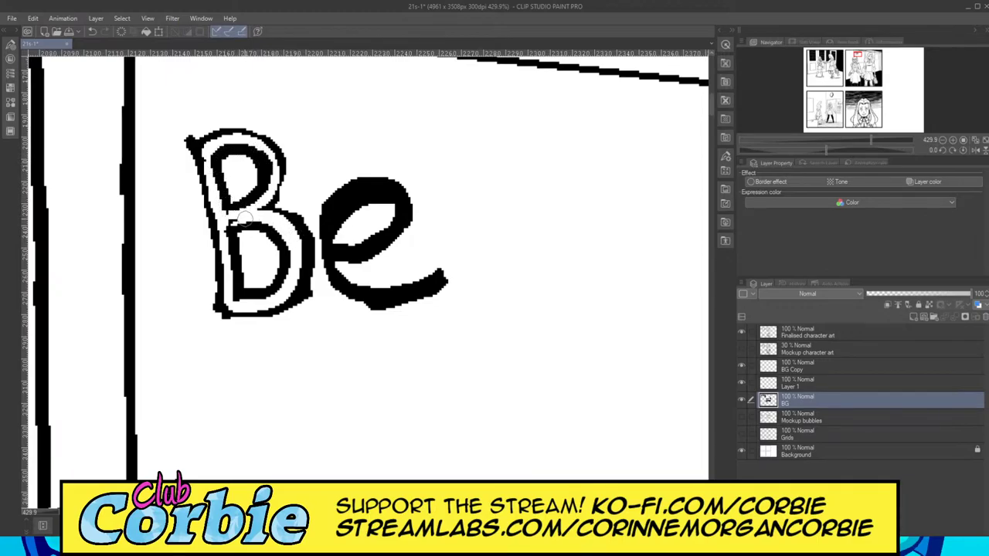
Step: Thicken the "e" and hollow out its strokes, redrawing the contour of its loop
mouse_move(317, 227)
mouse_down()
mouse_move(323, 255)
mouse_move(339, 274)
mouse_move(332, 250)
mouse_move(371, 297)
mouse_move(344, 262)
mouse_move(409, 291)
mouse_move(353, 271)
mouse_move(402, 287)
mouse_move(442, 267)
mouse_up()
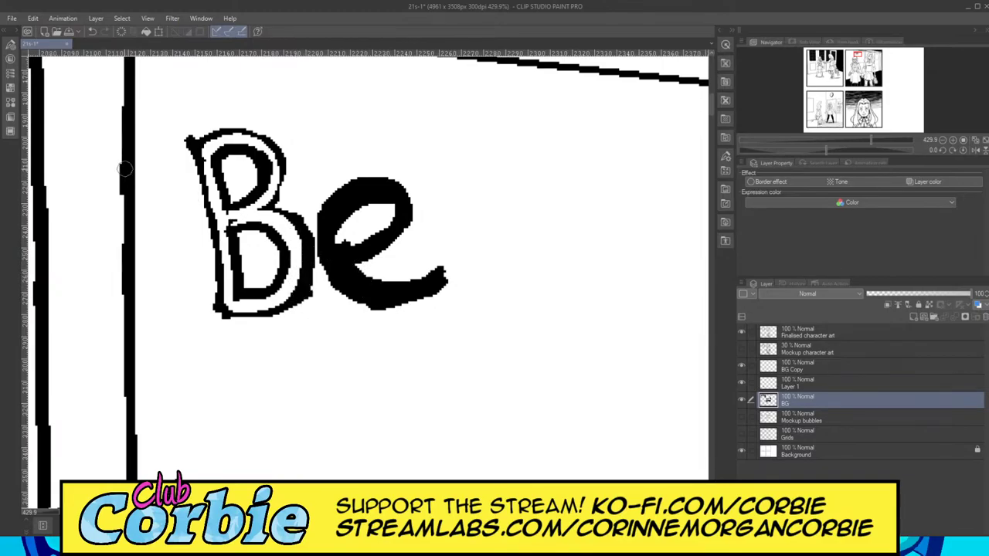
key(e)
mouse_move(378, 186)
mouse_down()
mouse_move(340, 200)
mouse_move(331, 236)
mouse_move(356, 287)
mouse_move(420, 279)
mouse_up()
mouse_move(354, 252)
mouse_down()
mouse_move(395, 224)
mouse_move(391, 201)
mouse_move(373, 190)
mouse_move(351, 205)
mouse_move(344, 241)
mouse_move(380, 226)
mouse_move(359, 204)
mouse_up()
mouse_move(360, 261)
mouse_down()
mouse_move(390, 245)
mouse_move(402, 212)
mouse_up()
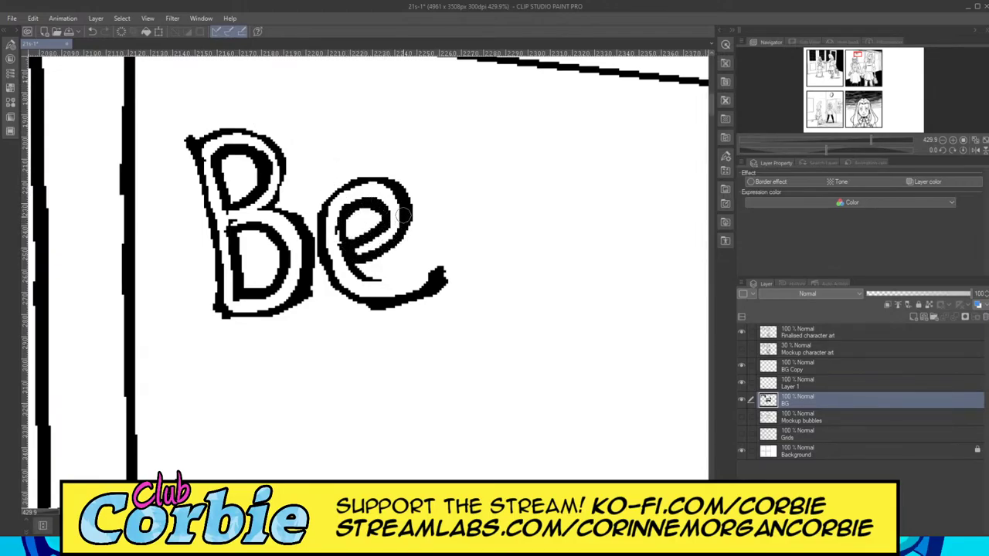
Step: Draw the upper contour of the "e"'s tail, curving from beneath the loop to the tail's end
mouse_move(362, 267)
mouse_down()
mouse_move(369, 281)
mouse_move(400, 290)
mouse_move(433, 272)
mouse_move(422, 266)
mouse_up()
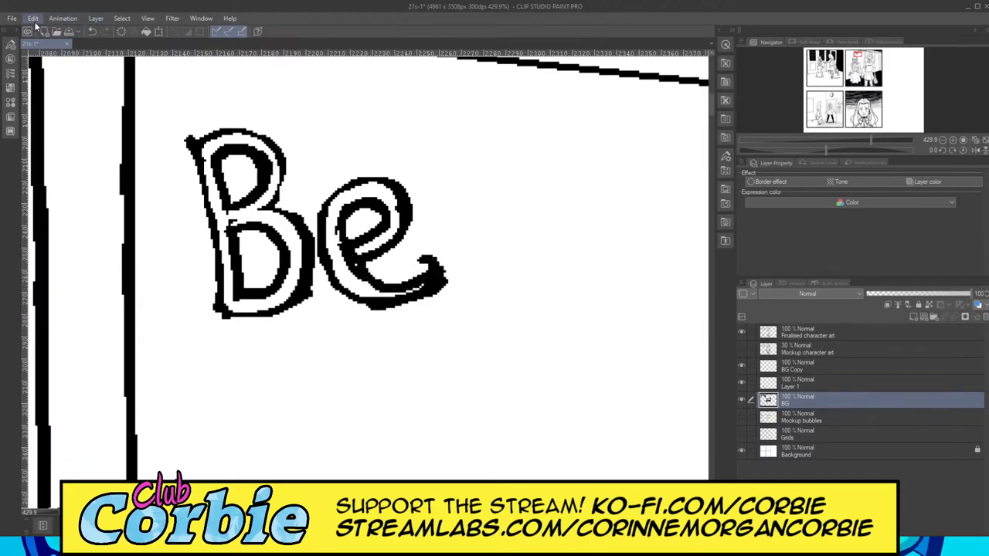
key(ctrl+z)
mouse_move(352, 265)
mouse_down()
mouse_move(367, 288)
mouse_move(388, 286)
mouse_up()
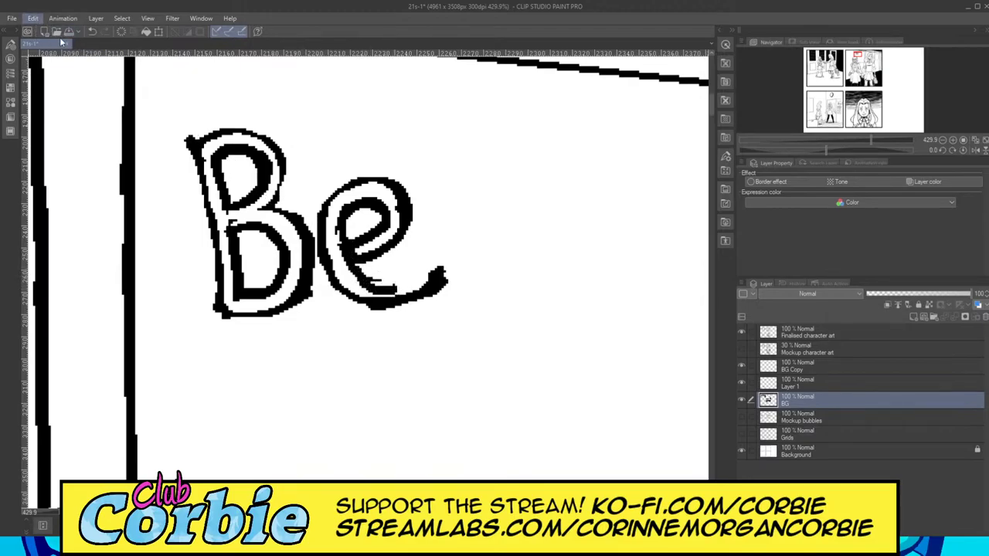
key(ctrl+z)
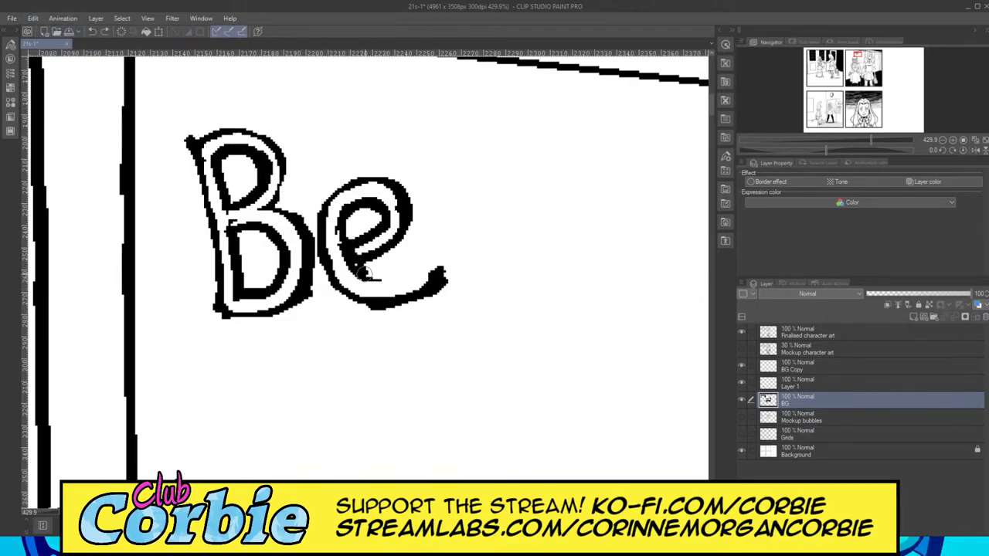
mouse_move(367, 272)
mouse_down()
mouse_move(401, 286)
mouse_move(443, 262)
mouse_up()
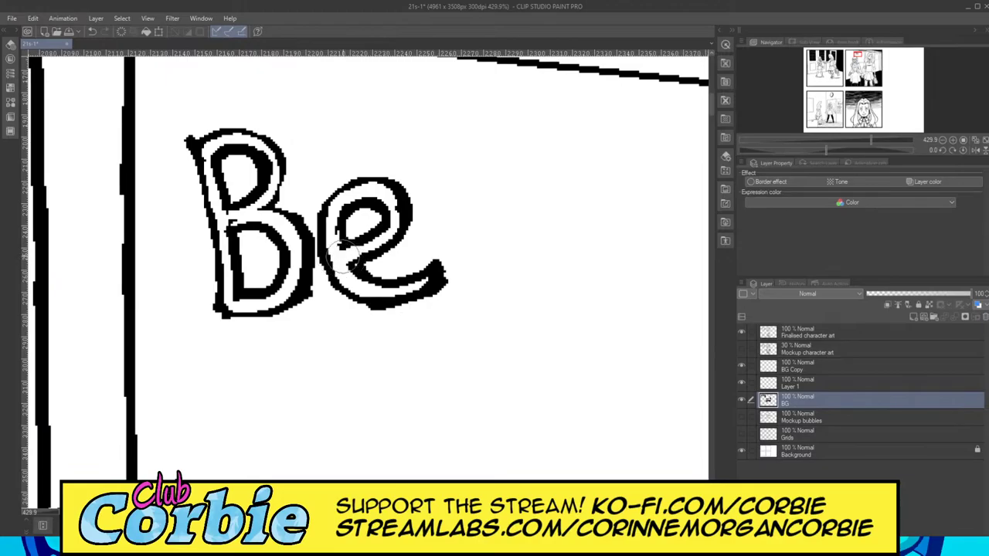
Step: Touch up the outer contour of the "e", smoothing and thickening its upper curve
key(p)
drag(331, 220, 285, 218)
key(ctrl+minus)
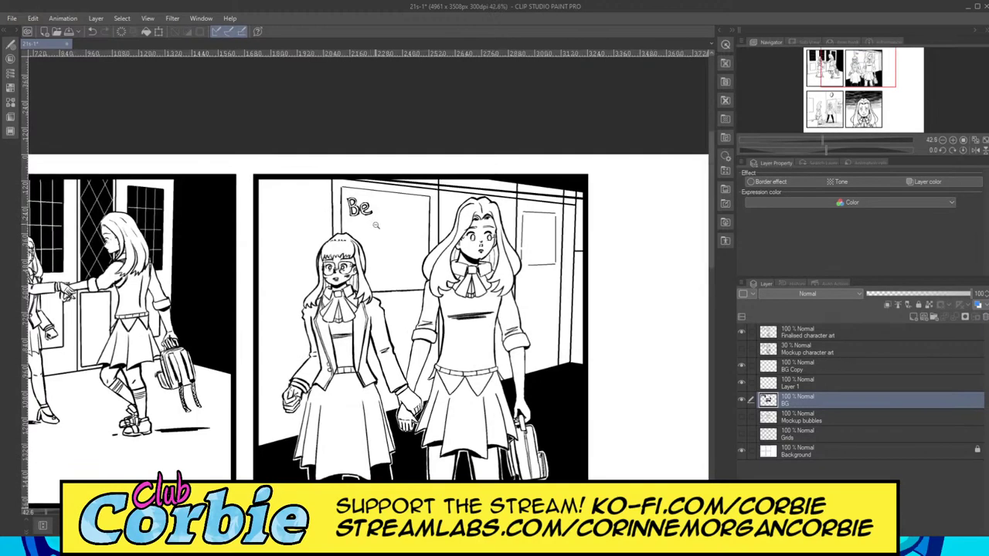
drag(374, 213, 394, 200)
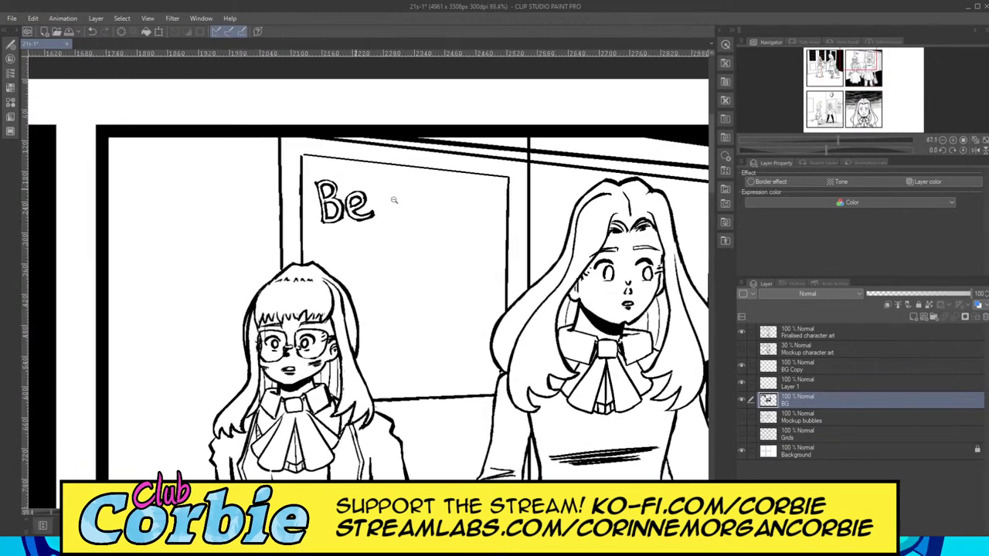
click(375, 204)
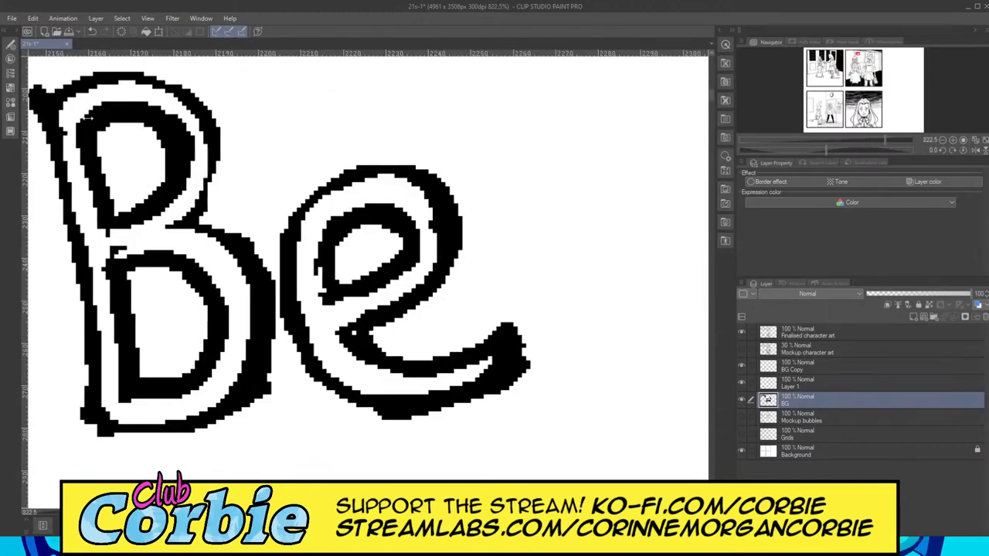
mouse_move(280, 249)
mouse_down()
mouse_move(343, 179)
mouse_move(382, 173)
mouse_move(432, 182)
mouse_move(452, 208)
mouse_up()
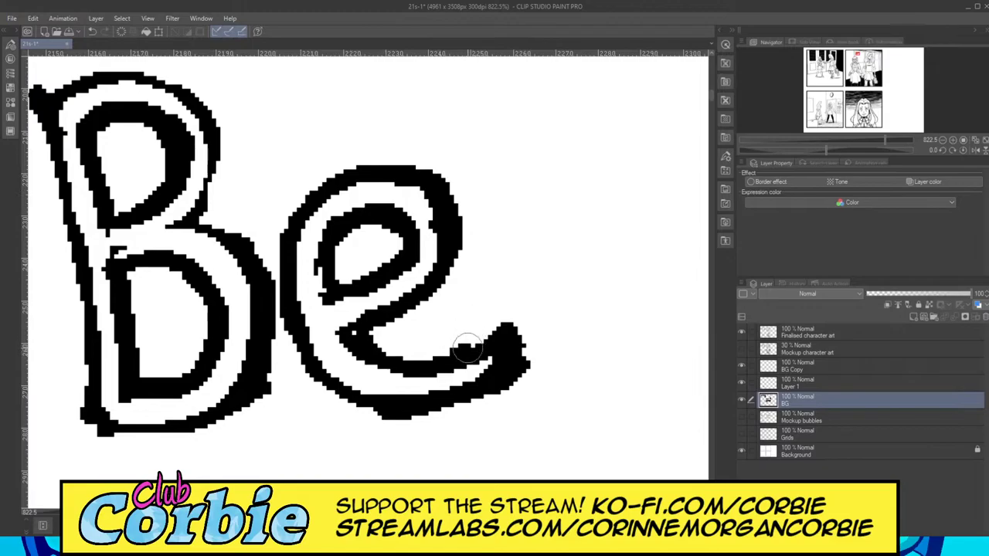
Step: Erase the thick blob at the end of the "e"'s tail so the outline finishes in a thin, trimmed edge
mouse_move(464, 342)
mouse_down()
mouse_move(474, 325)
mouse_move(485, 364)
mouse_up()
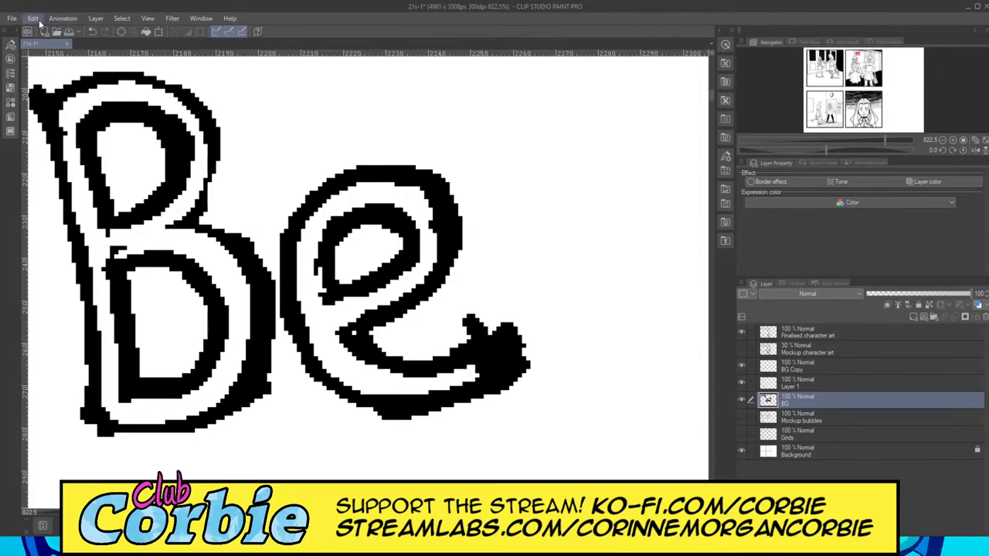
key(ctrl+z)
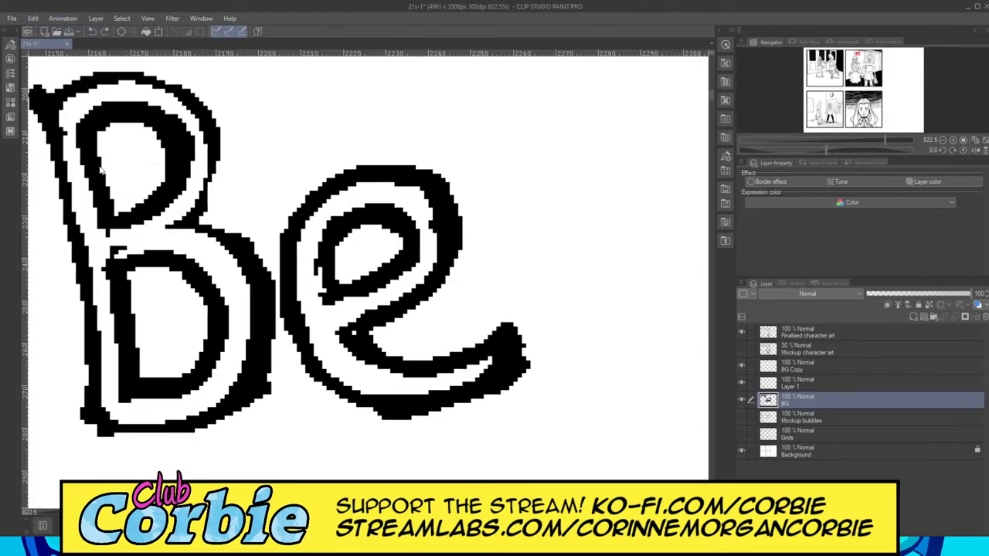
key(e)
mouse_move(516, 318)
mouse_down()
mouse_move(520, 372)
mouse_move(491, 411)
mouse_up()
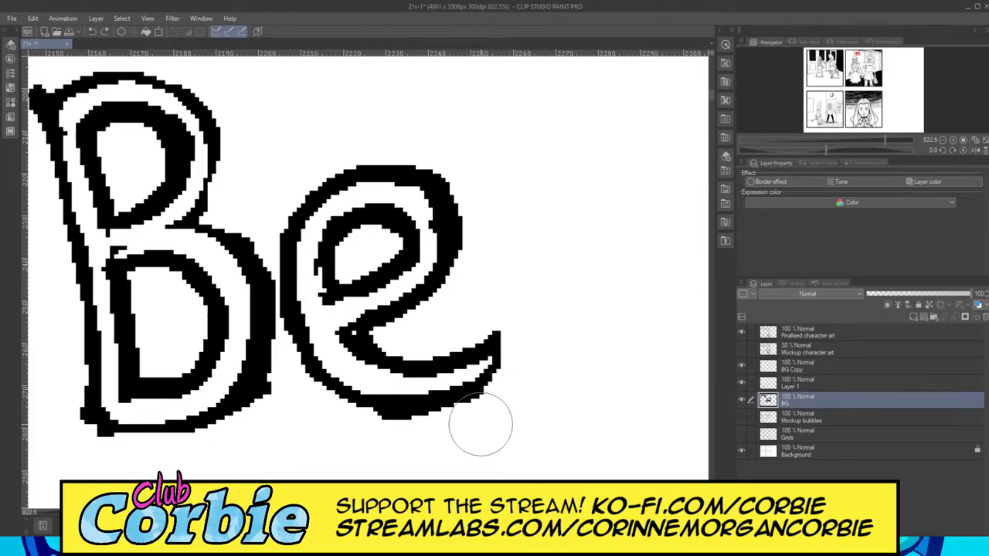
scroll(375, 216, down, 5)
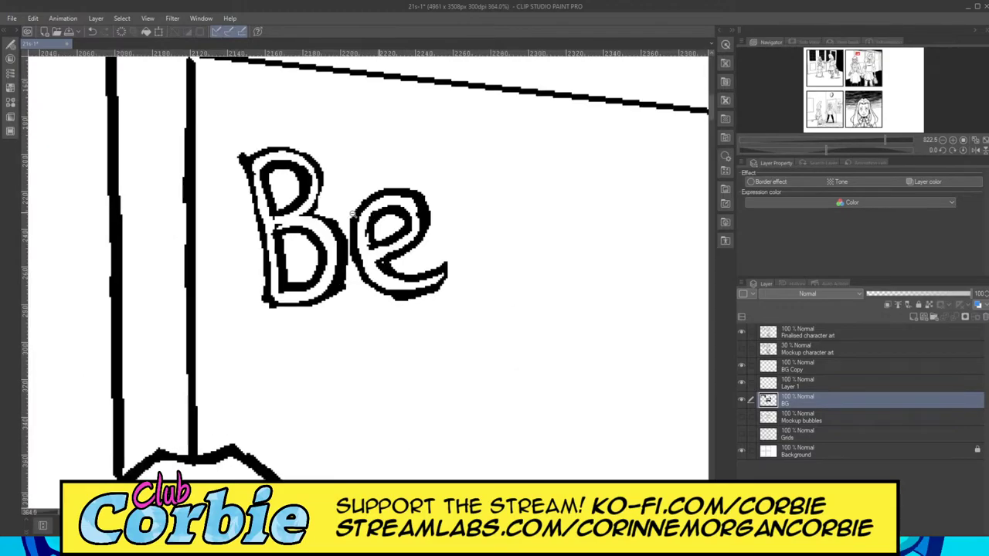
scroll(391, 240, up, 3)
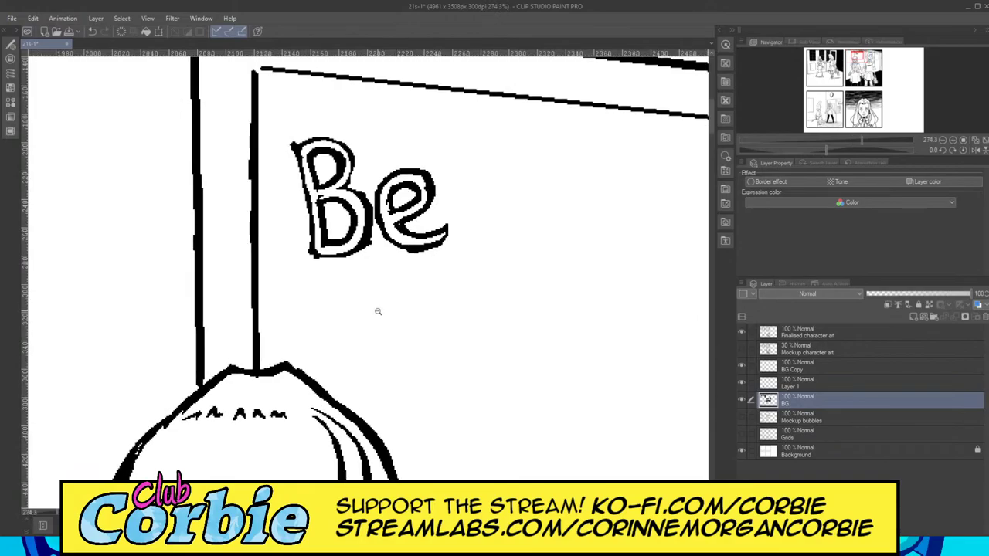
scroll(556, 367, up, 2)
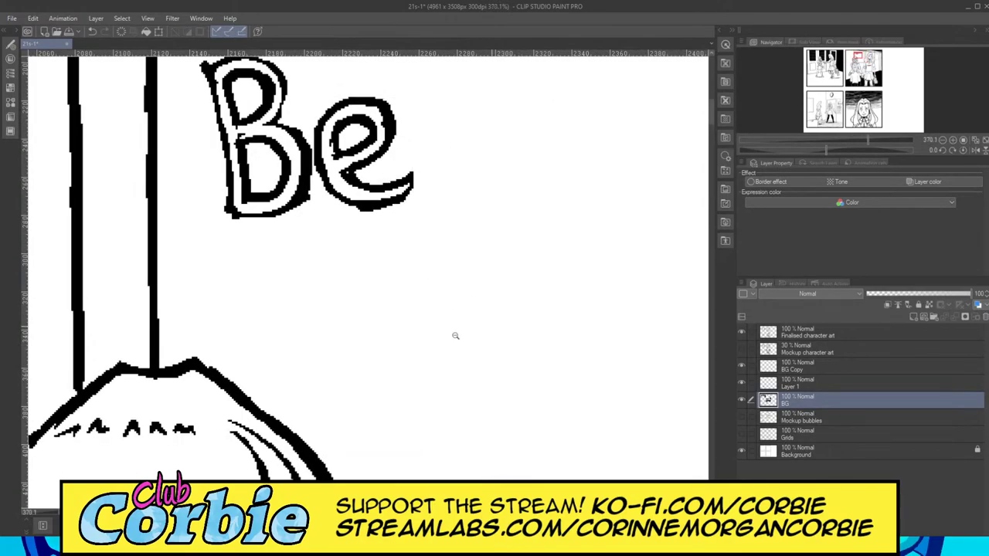
scroll(455, 335, down, 5)
scroll(561, 316, up, 4)
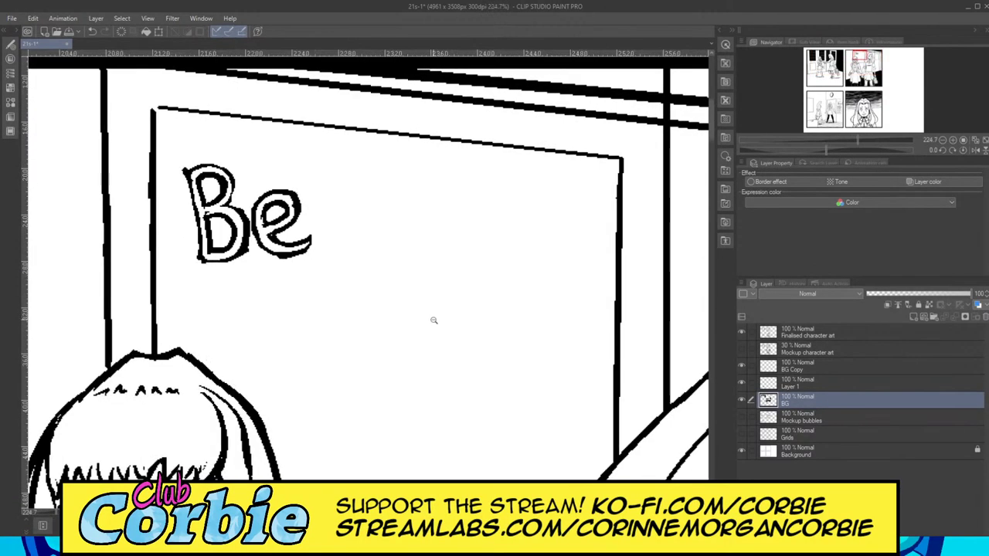
Step: Draw an outlined capital T below the word "Be" on the wall poster, opening the join between crossbar and stem
scroll(433, 320, up, 1)
scroll(310, 287, down, 4)
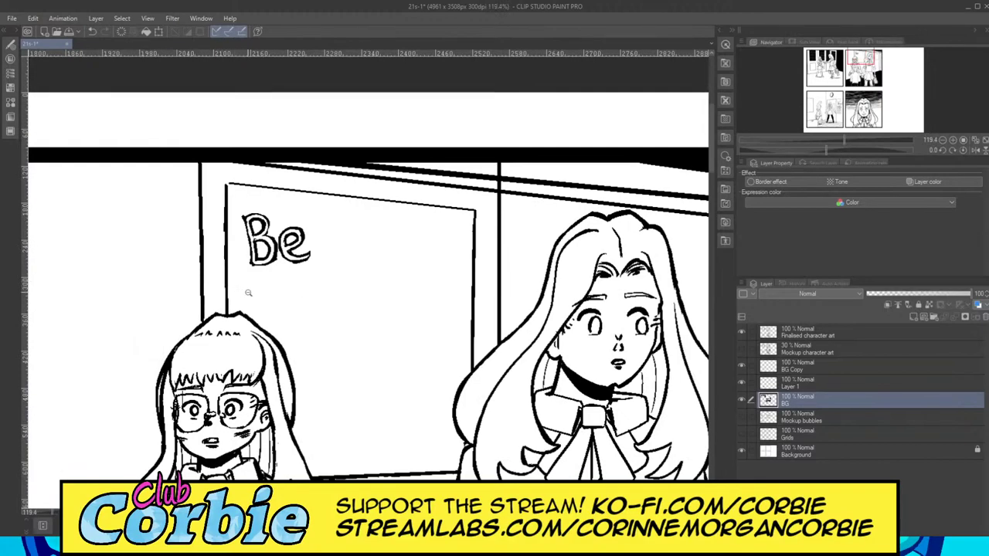
scroll(262, 278, up, 2)
scroll(307, 277, up, 4)
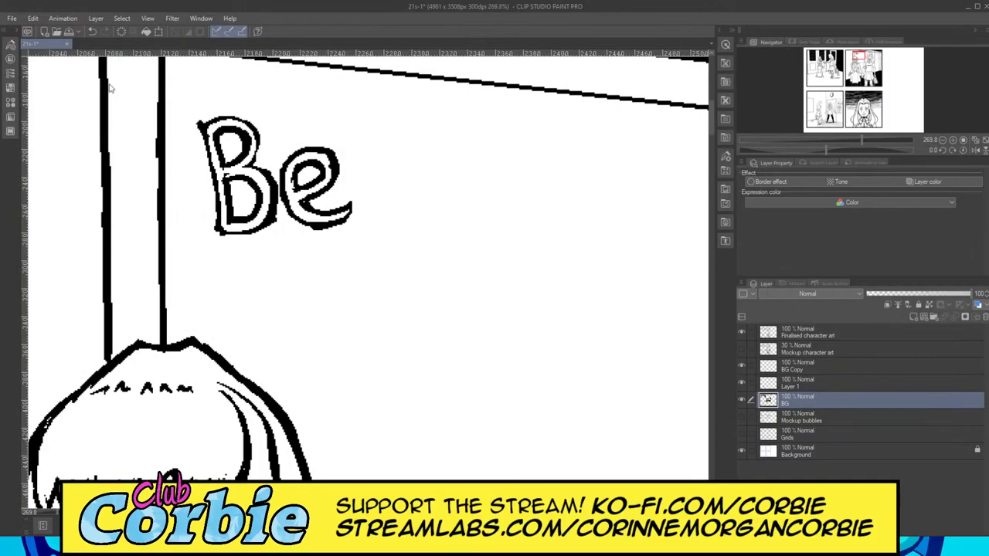
drag(183, 270, 327, 252)
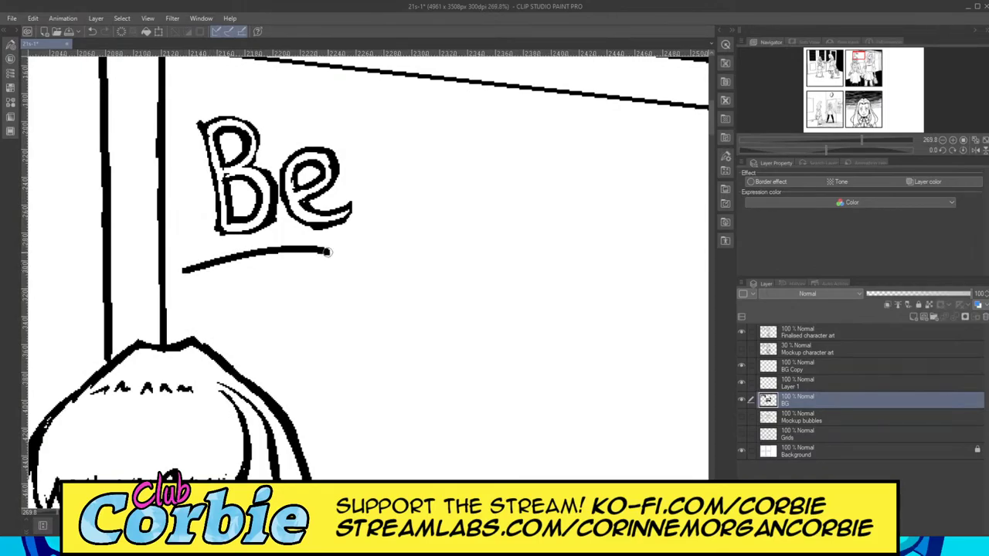
mouse_move(187, 285)
mouse_down()
mouse_move(275, 268)
mouse_move(284, 391)
mouse_up()
drag(249, 272, 266, 386)
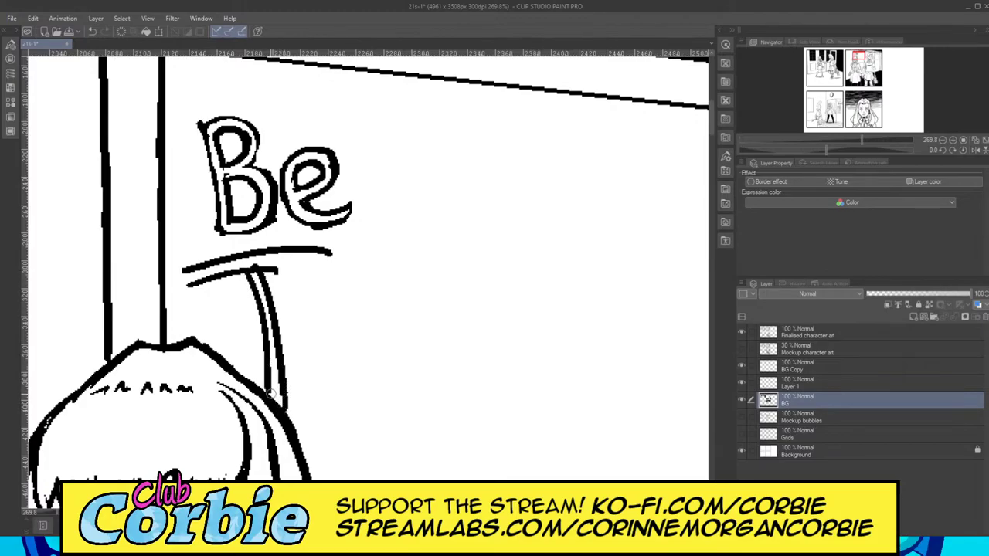
mouse_move(255, 271)
mouse_down()
mouse_move(341, 264)
mouse_move(328, 249)
mouse_up()
drag(184, 271, 187, 284)
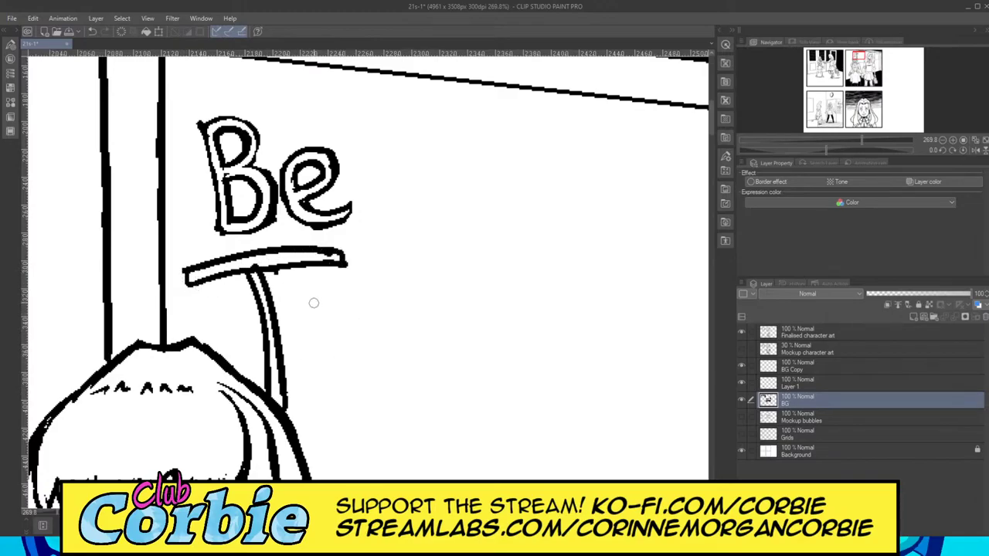
drag(313, 296, 313, 426)
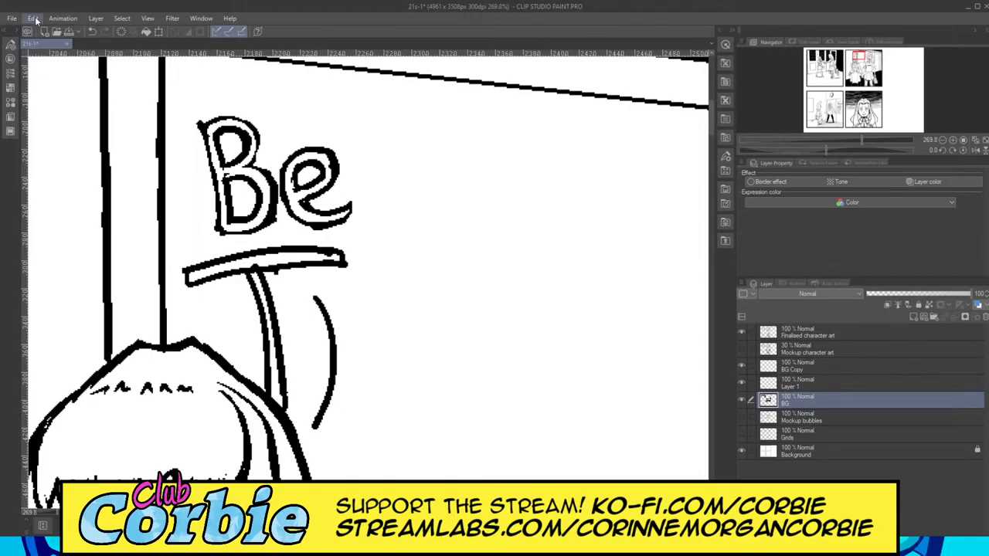
key(ctrl+z)
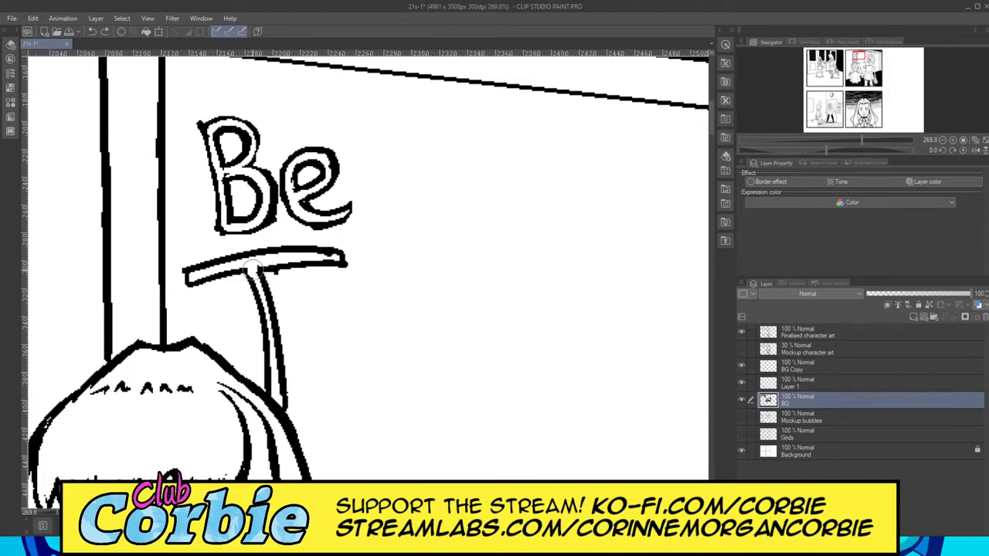
drag(252, 269, 254, 267)
Step: Draw an outlined capital R beside the T, with an inner counter and a curled leg
drag(308, 295, 318, 408)
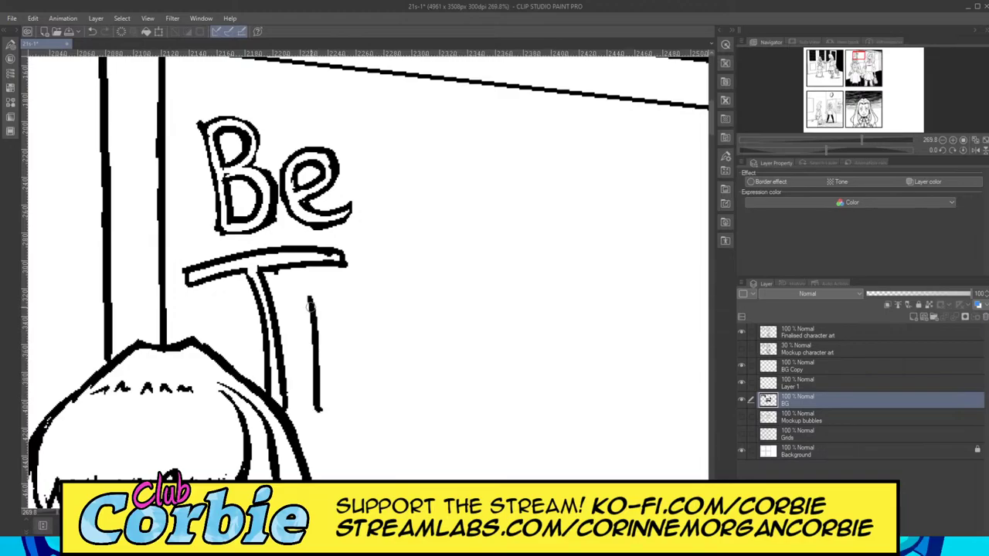
mouse_move(310, 306)
mouse_down()
mouse_move(374, 336)
mouse_move(349, 359)
mouse_move(373, 390)
mouse_move(434, 399)
mouse_up()
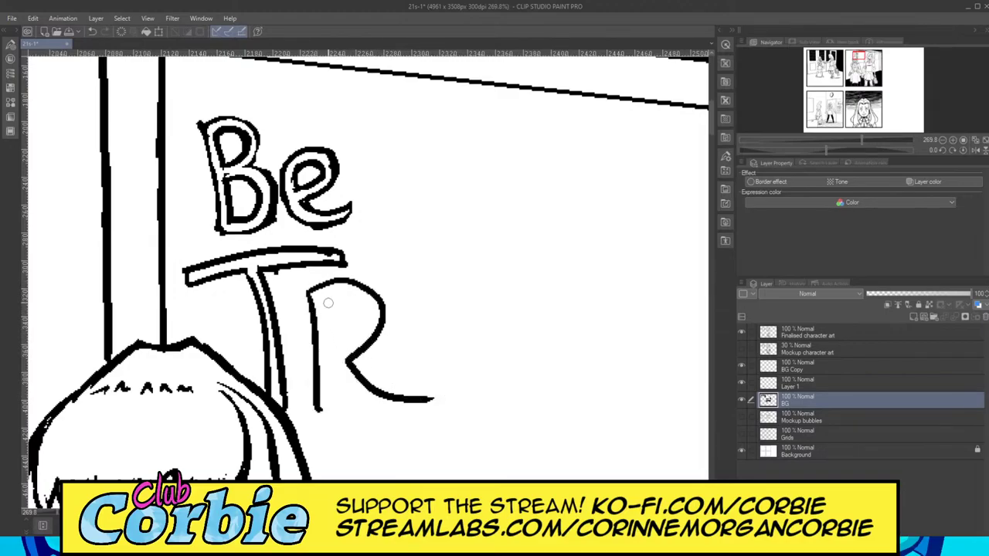
drag(327, 302, 336, 337)
mouse_move(330, 300)
mouse_down()
mouse_move(356, 330)
mouse_move(332, 345)
mouse_up()
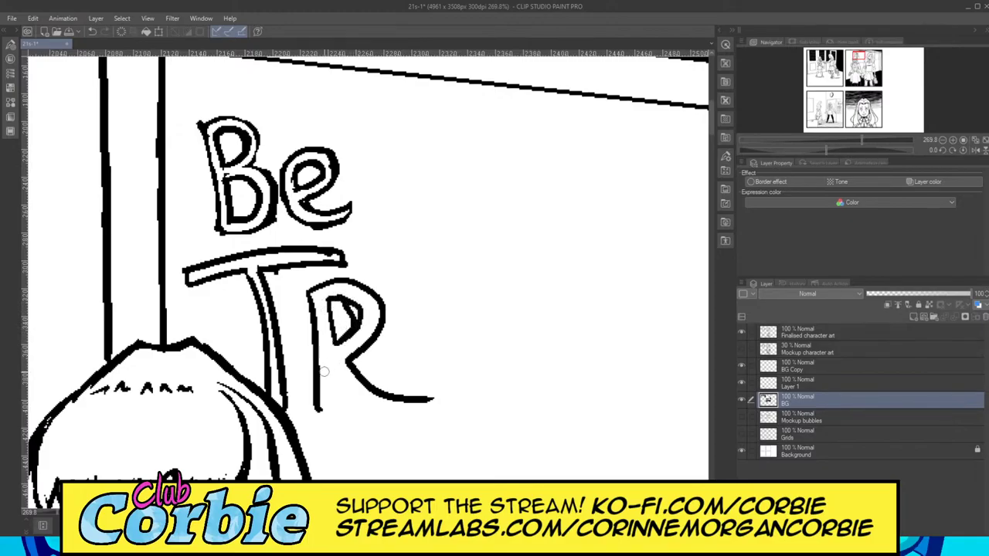
mouse_move(332, 374)
mouse_down()
mouse_move(333, 404)
mouse_move(320, 422)
mouse_move(315, 408)
mouse_move(316, 400)
mouse_move(327, 414)
mouse_move(338, 401)
mouse_move(355, 417)
mouse_move(320, 413)
mouse_move(345, 423)
mouse_up()
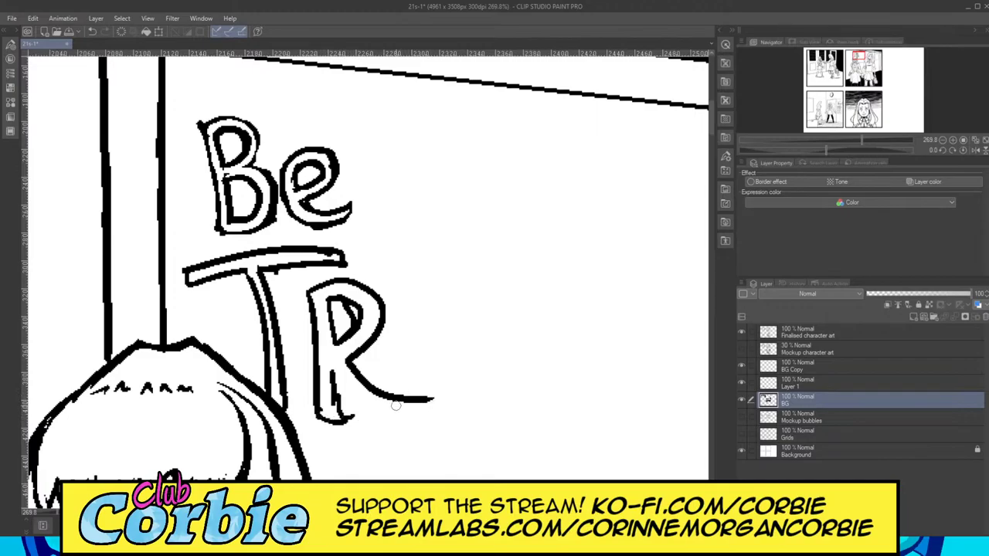
mouse_move(351, 378)
mouse_down()
mouse_move(417, 411)
mouse_move(417, 390)
mouse_move(416, 403)
mouse_up()
Step: Draw an outlined capital U after the R, closing the tops of both its stems
mouse_move(417, 291)
mouse_down()
mouse_move(447, 387)
mouse_move(519, 397)
mouse_move(534, 387)
mouse_up()
drag(512, 291, 527, 384)
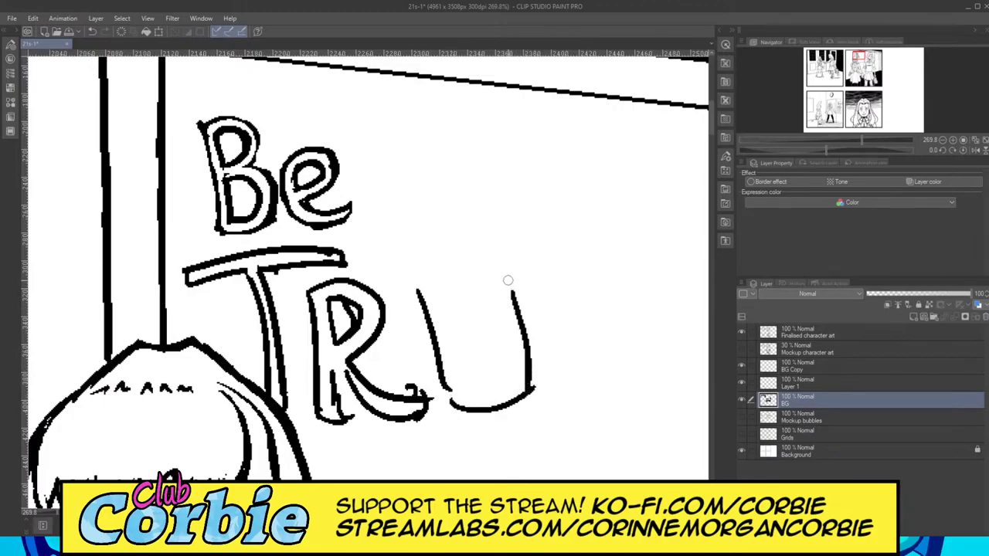
drag(506, 277, 517, 331)
mouse_move(440, 290)
mouse_down()
mouse_move(470, 387)
mouse_move(511, 367)
mouse_up()
drag(489, 287, 506, 366)
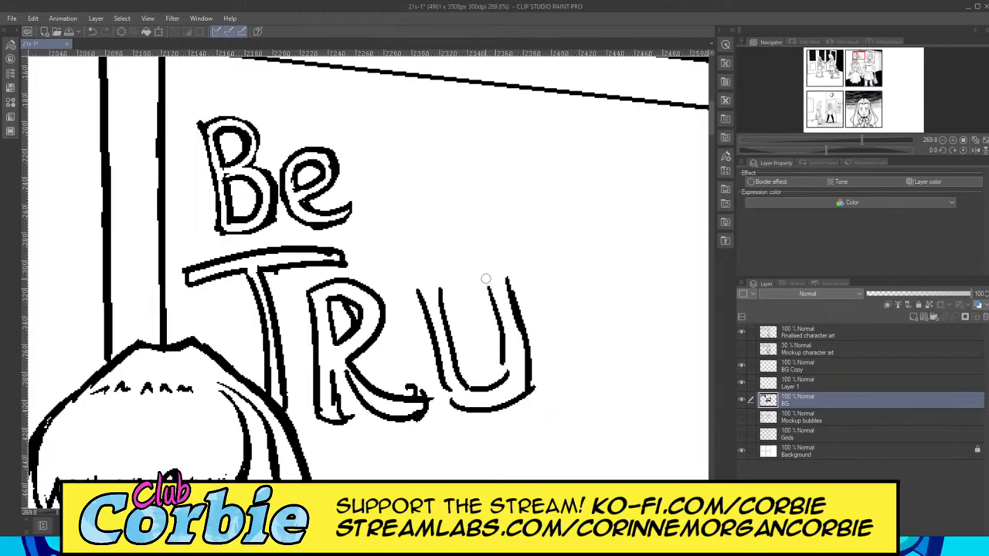
mouse_move(485, 278)
mouse_down()
mouse_move(495, 300)
mouse_move(510, 272)
mouse_up()
key(ctrl+z)
mouse_move(437, 291)
mouse_down()
mouse_move(429, 280)
mouse_move(415, 288)
mouse_up()
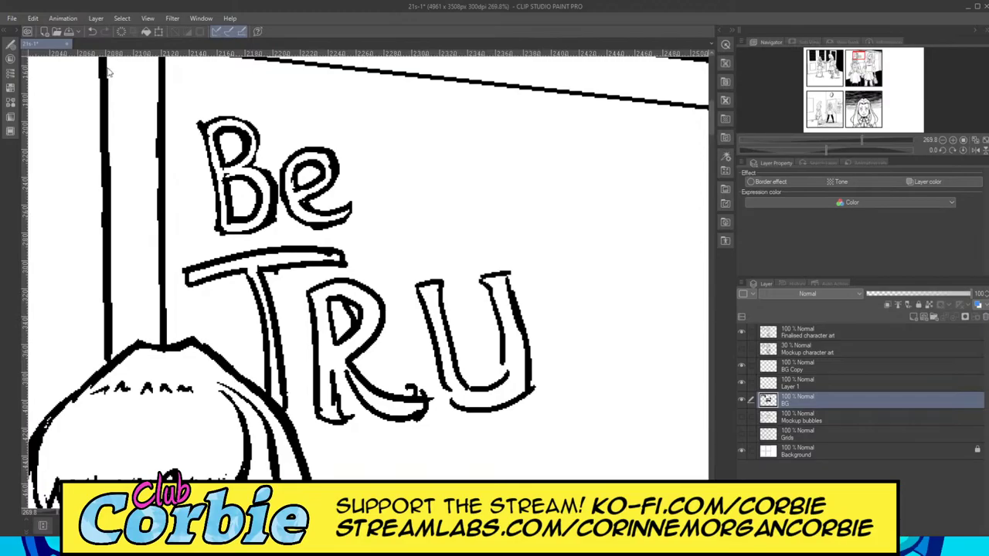
Step: Draw an outlined capital E with serifs after the U to complete the word "TRUE"
scroll(370, 264, down, 3)
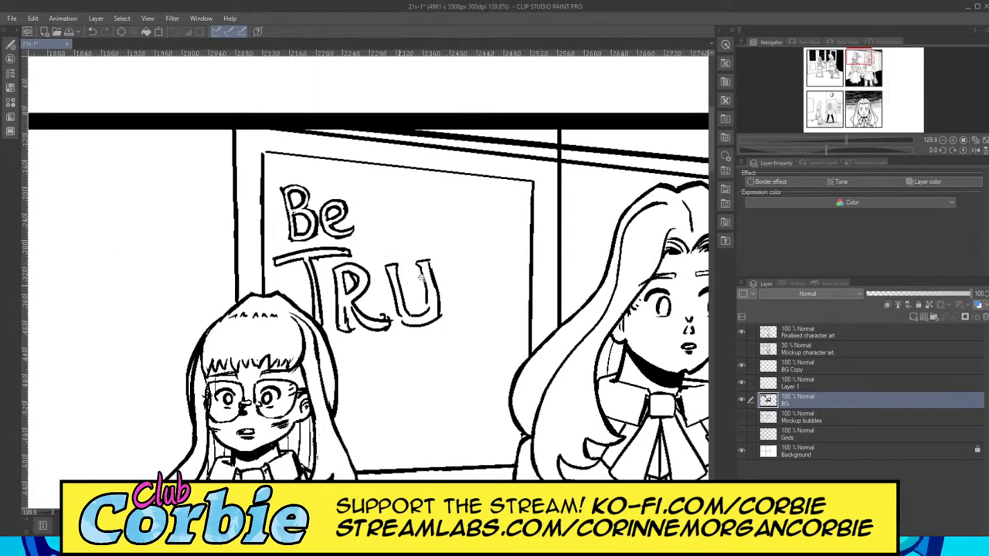
scroll(421, 277, up, 3)
scroll(634, 263, up, 1)
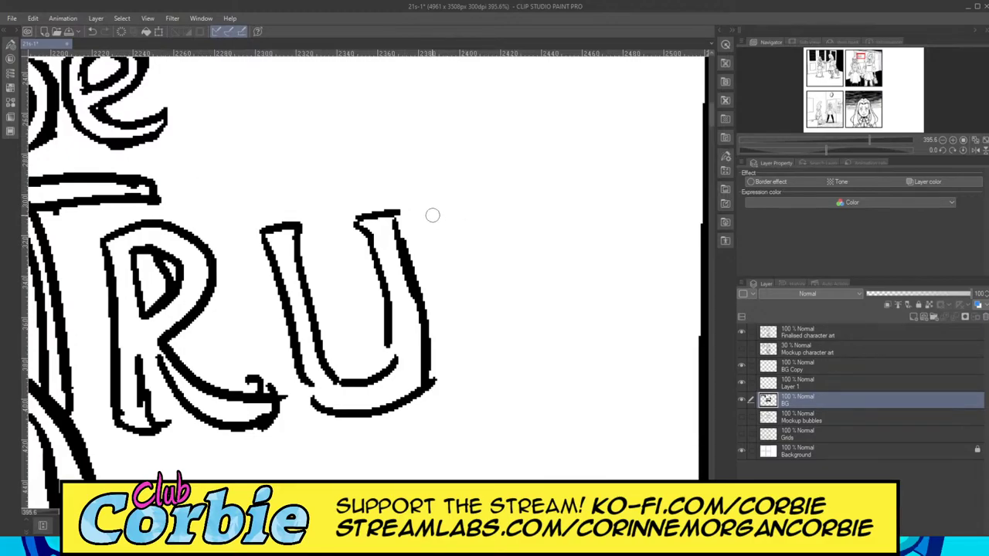
mouse_move(448, 197)
mouse_down()
mouse_move(441, 217)
mouse_move(461, 224)
mouse_move(491, 308)
mouse_up()
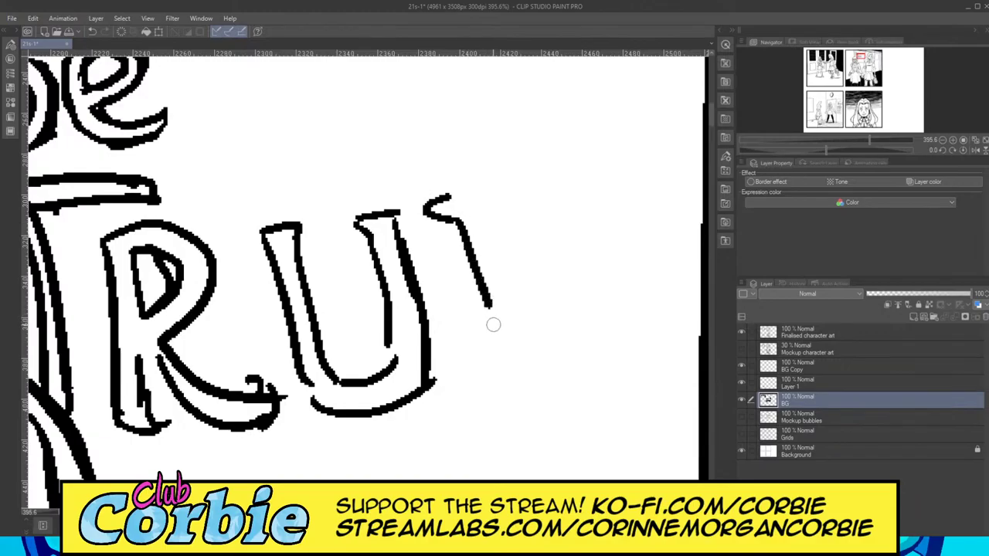
mouse_move(464, 238)
mouse_down()
mouse_move(494, 345)
mouse_move(481, 376)
mouse_move(627, 366)
mouse_up()
mouse_move(549, 355)
mouse_down()
mouse_move(627, 345)
mouse_move(620, 327)
mouse_move(632, 361)
mouse_up()
mouse_move(468, 210)
mouse_down()
mouse_move(572, 197)
mouse_move(585, 213)
mouse_move(572, 172)
mouse_up()
drag(451, 192, 558, 172)
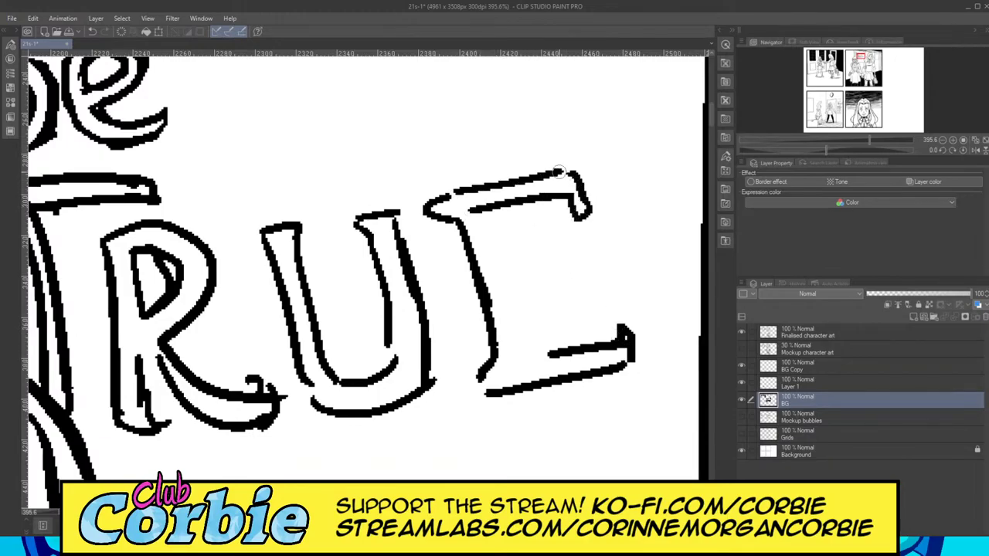
mouse_move(511, 275)
mouse_down()
mouse_move(572, 260)
mouse_move(585, 275)
mouse_up()
mouse_move(520, 292)
mouse_down()
mouse_move(582, 283)
mouse_move(595, 291)
mouse_up()
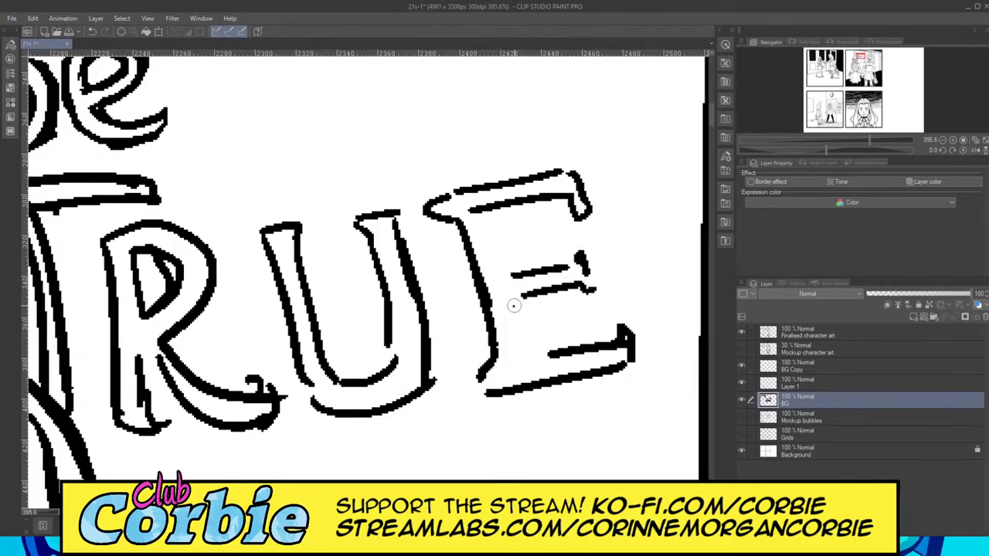
mouse_move(511, 305)
mouse_down()
mouse_move(527, 353)
mouse_move(550, 344)
mouse_up()
drag(503, 272, 482, 220)
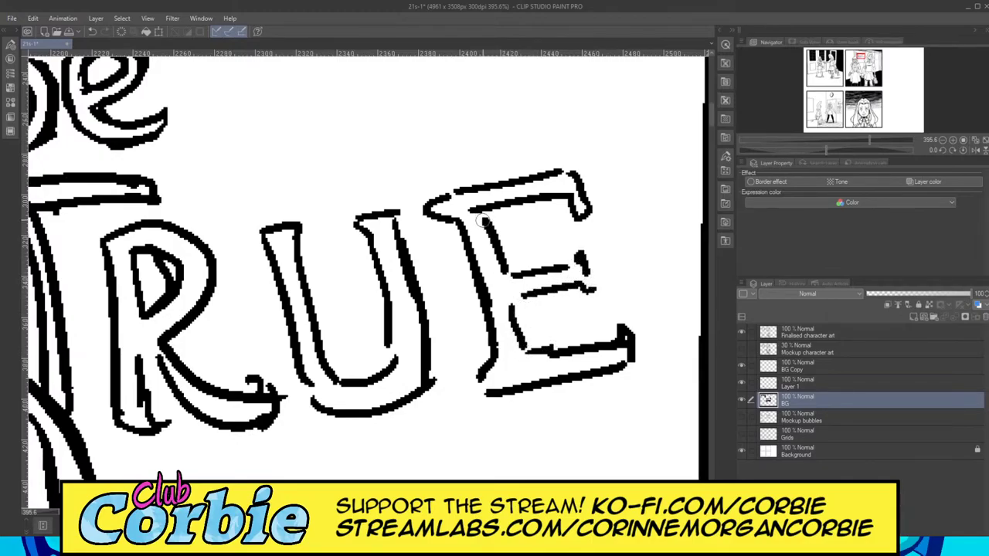
Step: Add serifs to the U, erase the overlapping lines inside them, and close the gaps in its outline
mouse_move(397, 223)
mouse_down()
mouse_move(407, 215)
mouse_move(399, 212)
mouse_up()
mouse_move(264, 233)
mouse_down()
mouse_move(251, 236)
mouse_move(316, 224)
mouse_move(296, 232)
mouse_up()
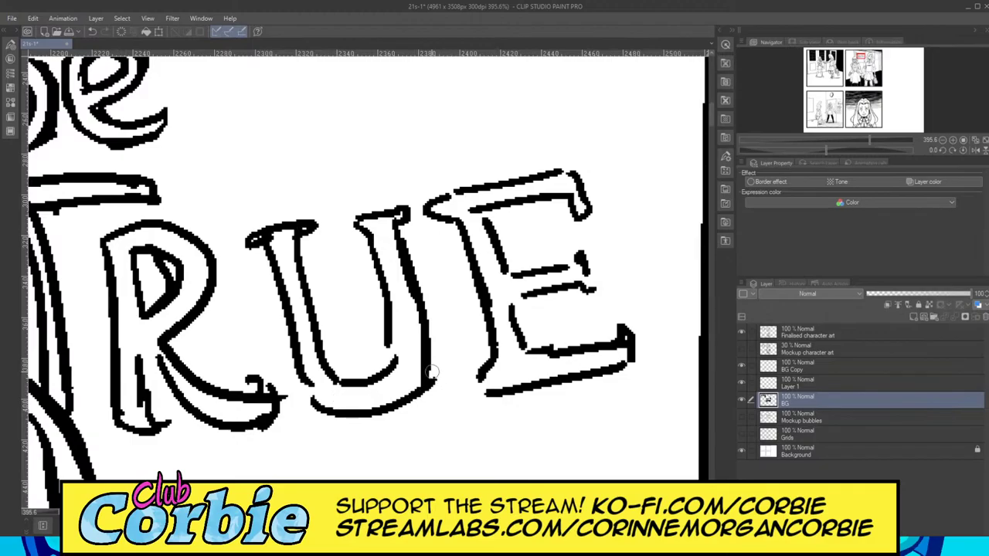
mouse_move(428, 370)
mouse_down()
mouse_move(448, 391)
mouse_move(421, 392)
mouse_up()
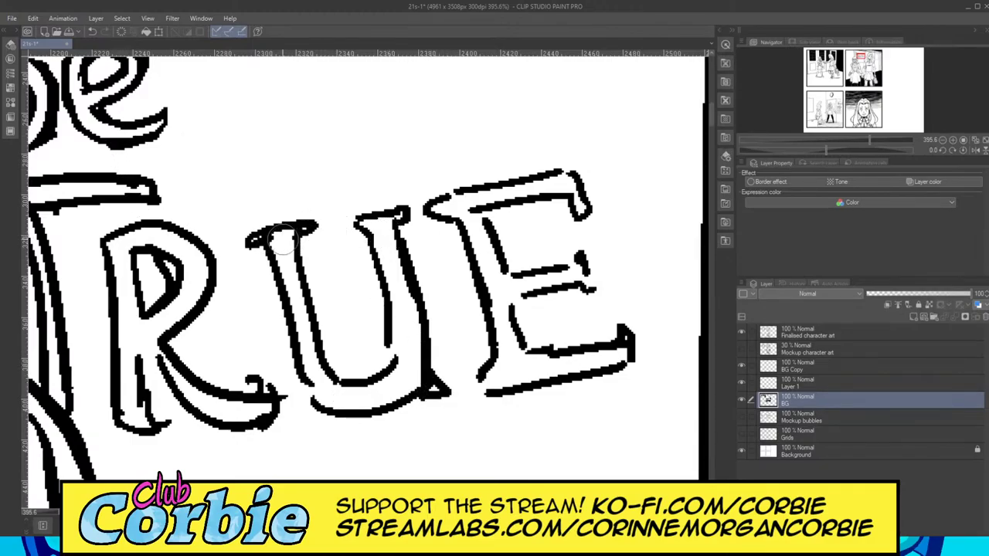
drag(263, 239, 286, 231)
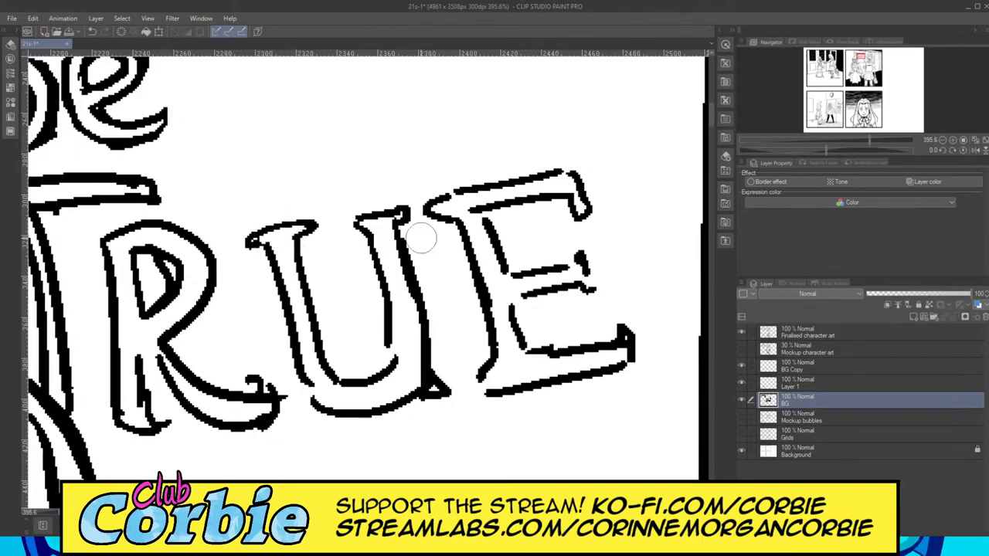
drag(399, 221, 387, 218)
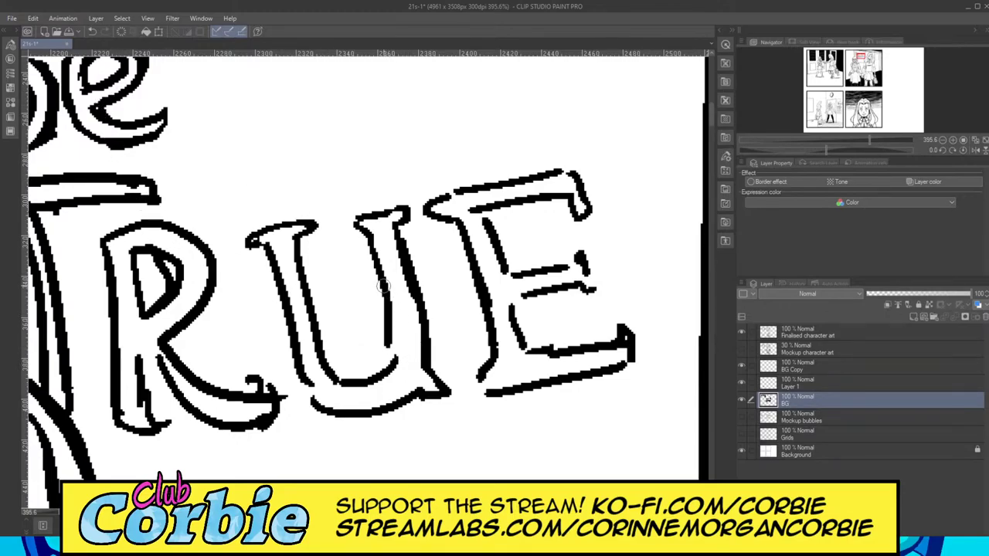
drag(387, 300, 394, 363)
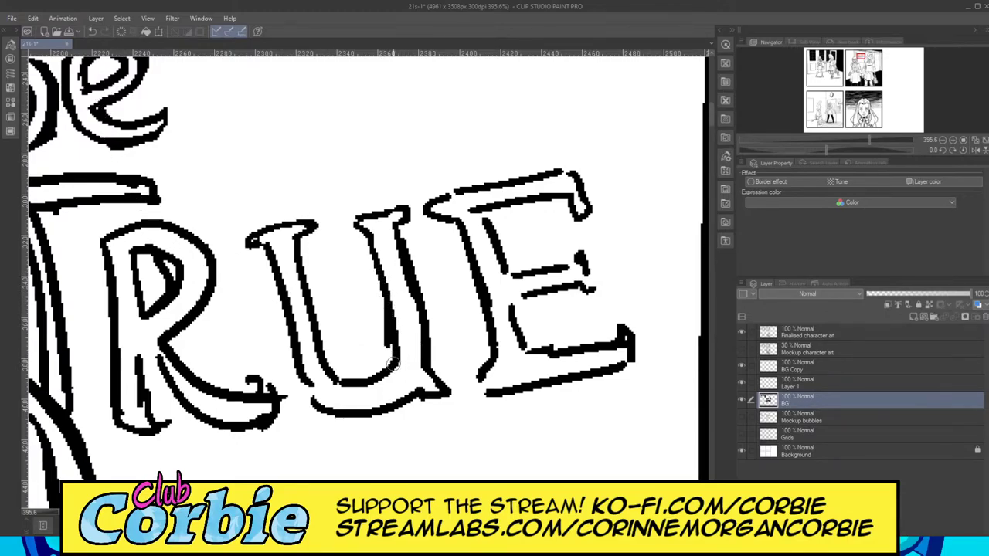
mouse_move(296, 371)
mouse_down()
mouse_move(316, 408)
mouse_move(303, 381)
mouse_move(267, 386)
mouse_move(265, 406)
mouse_up()
key(e)
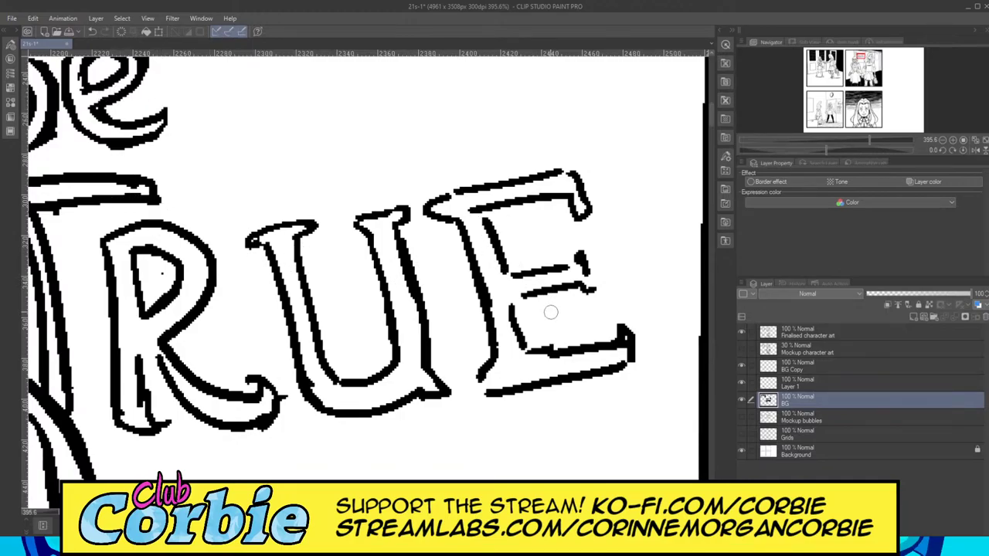
Step: Close the gaps in the E's outline and clean up the excess ink at its lower arm
mouse_move(511, 310)
mouse_down()
mouse_move(512, 297)
mouse_move(546, 286)
mouse_up()
mouse_move(579, 257)
mouse_down()
mouse_move(573, 272)
mouse_move(548, 272)
mouse_up()
drag(488, 220, 483, 208)
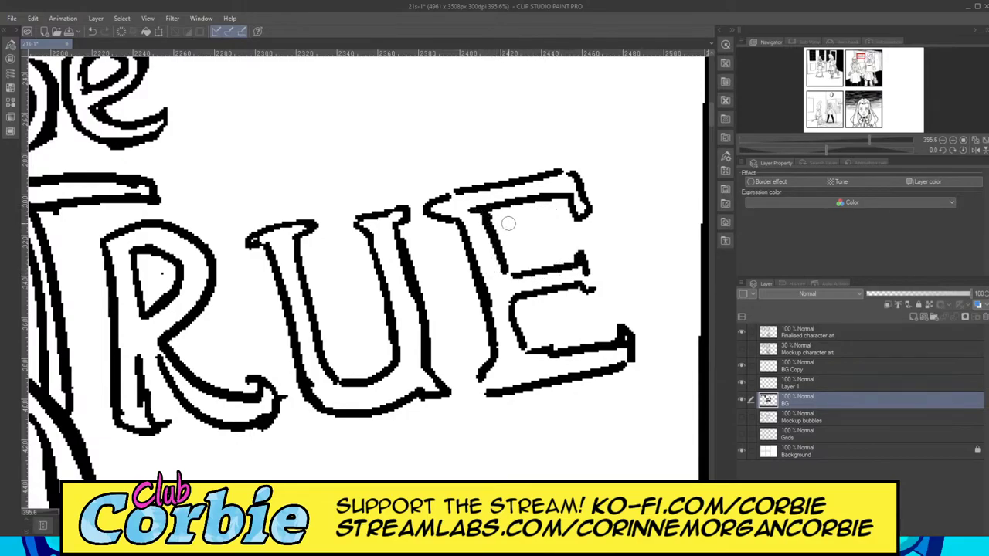
mouse_move(516, 354)
mouse_down()
mouse_move(635, 343)
mouse_move(633, 357)
mouse_up()
key(e)
drag(621, 338, 622, 351)
mouse_move(479, 375)
mouse_down()
mouse_move(471, 390)
mouse_move(491, 394)
mouse_up()
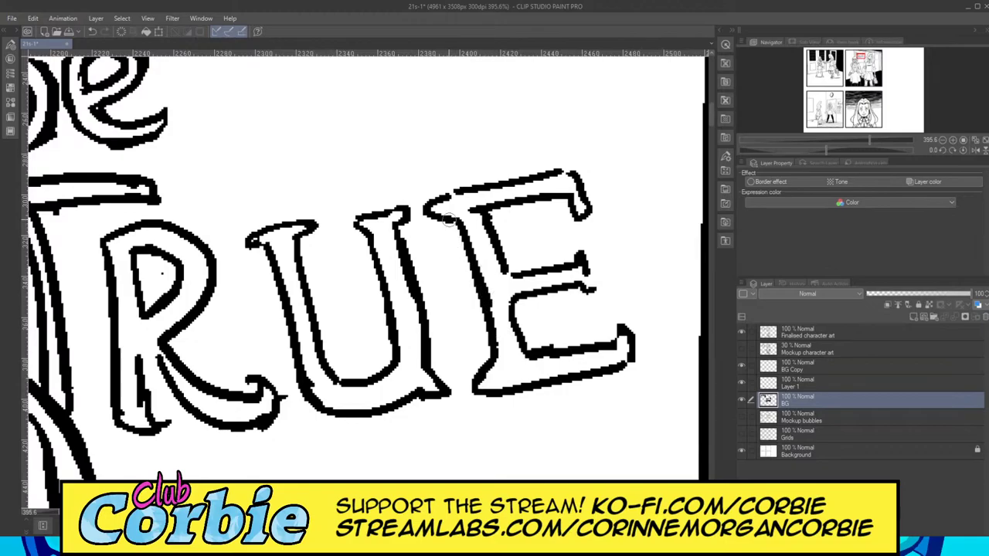
drag(444, 197, 472, 188)
Step: Trim stray ink on the U and the R's tail, and reshape the R's foot and leg into a clean outline
drag(401, 237, 397, 224)
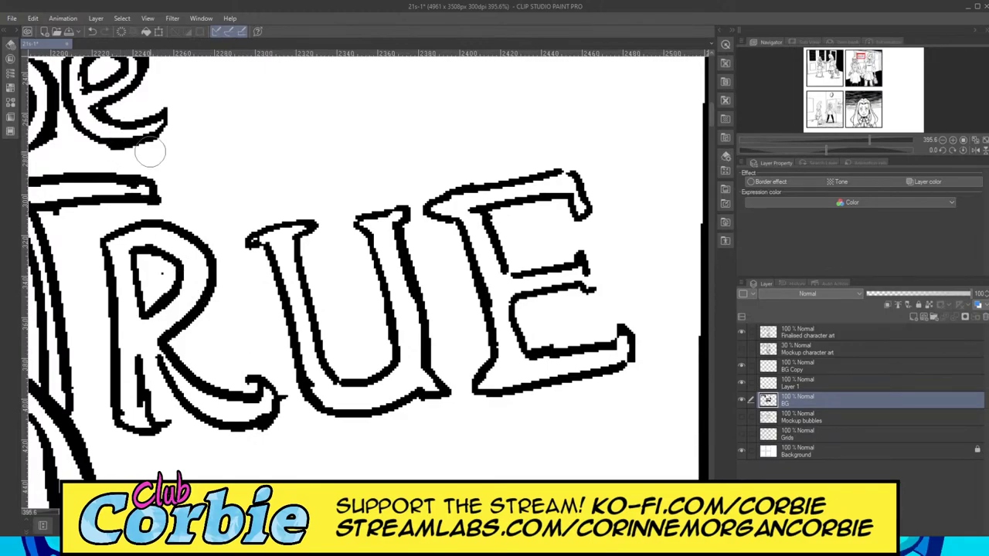
drag(286, 394, 289, 409)
scroll(366, 284, down, 5)
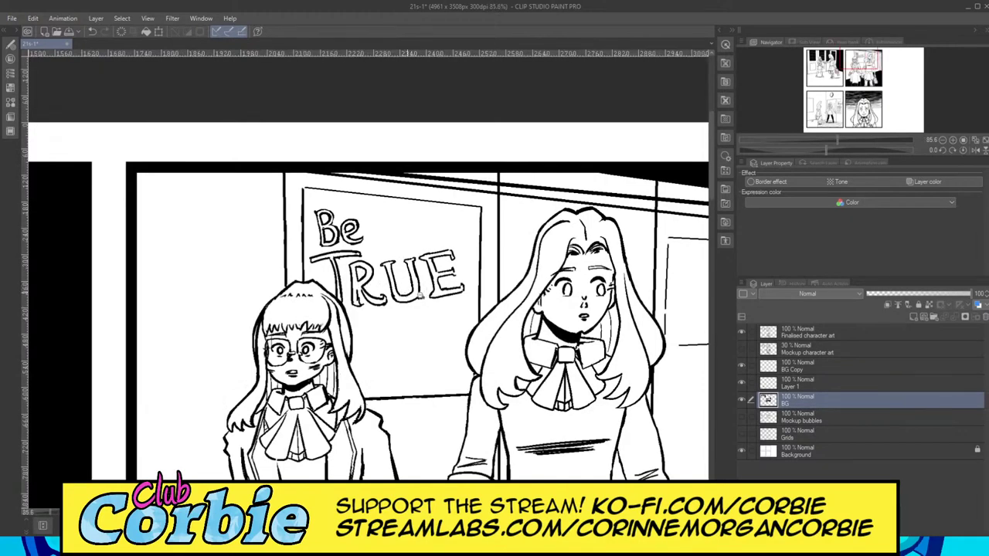
scroll(419, 296, up, 3)
scroll(340, 289, up, 5)
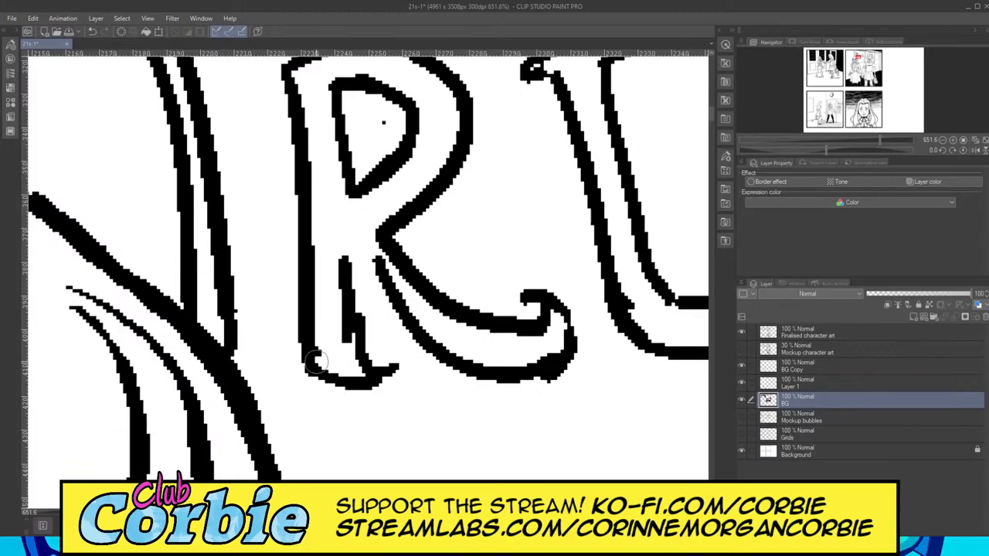
mouse_move(307, 340)
mouse_down()
mouse_move(306, 377)
mouse_move(342, 392)
mouse_move(393, 374)
mouse_move(352, 317)
mouse_move(340, 259)
mouse_move(380, 274)
mouse_move(460, 364)
mouse_up()
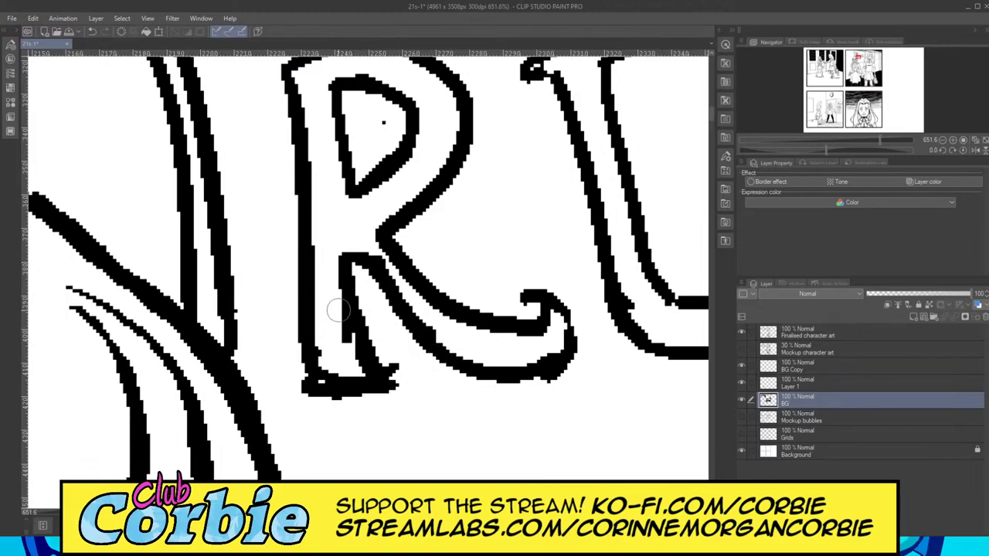
key(e)
mouse_move(355, 374)
mouse_down()
mouse_move(326, 364)
mouse_move(346, 373)
mouse_move(330, 276)
mouse_up()
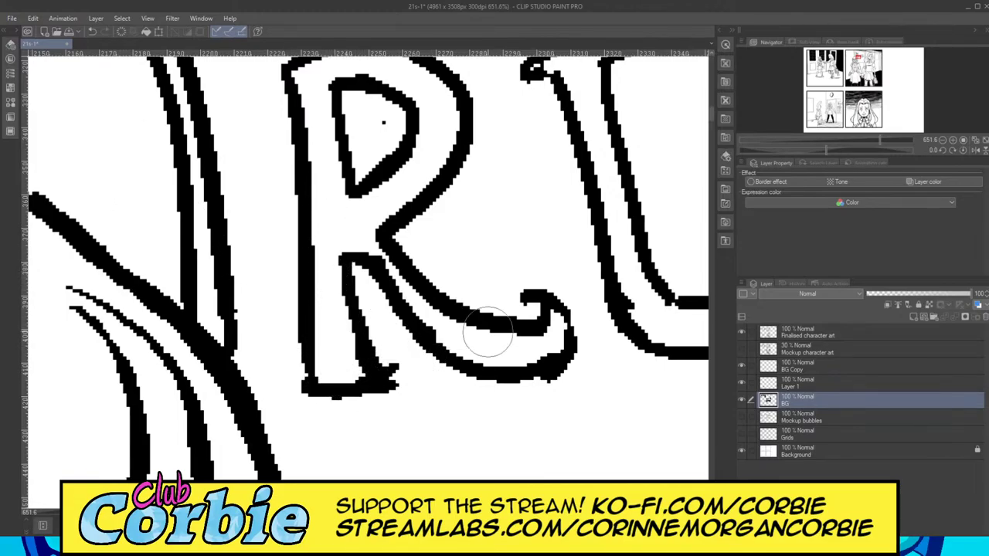
drag(388, 355, 410, 390)
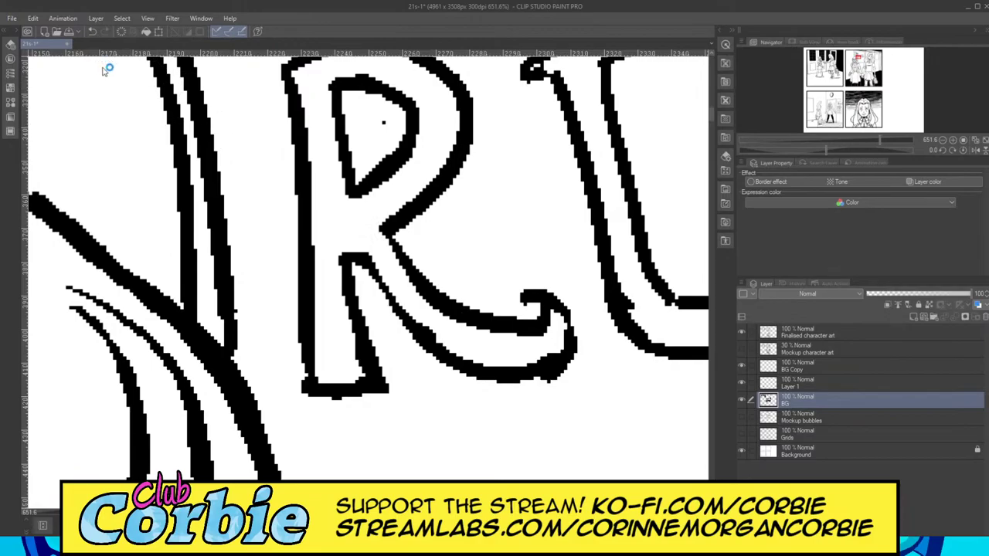
drag(365, 246, 314, 262)
scroll(314, 262, down, 5)
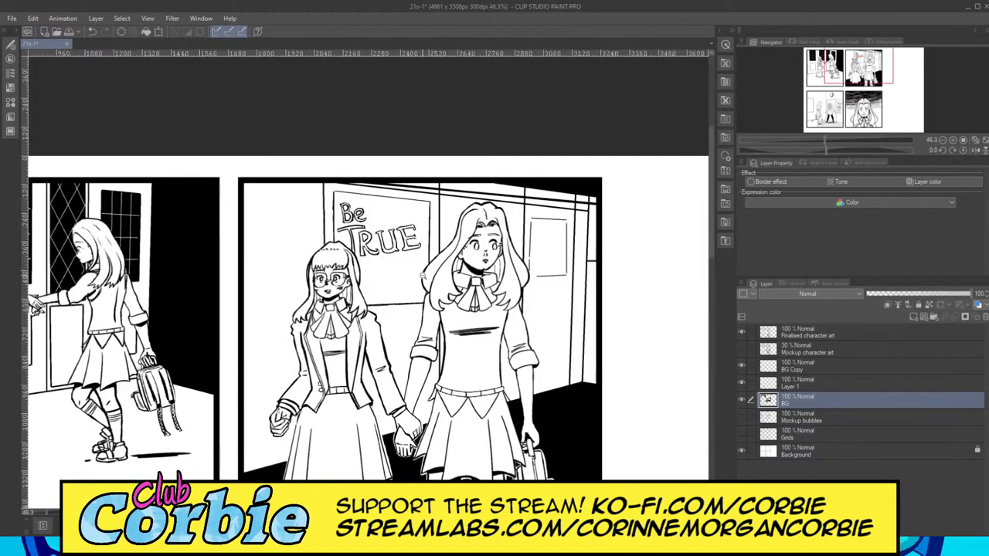
Step: Thin the thick ink along the underside of the R's curled tail in "TRUE"
scroll(422, 275, up, 3)
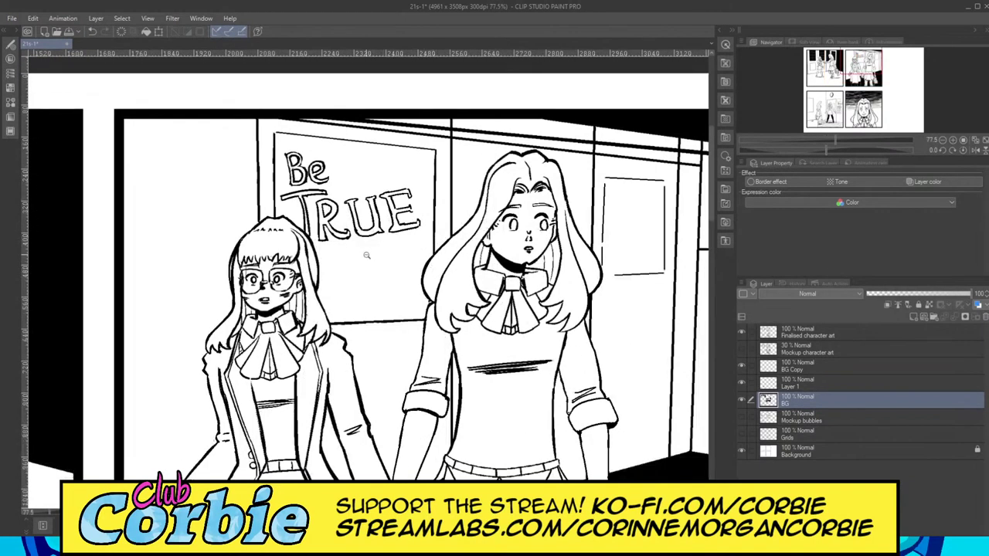
scroll(366, 255, up, 8)
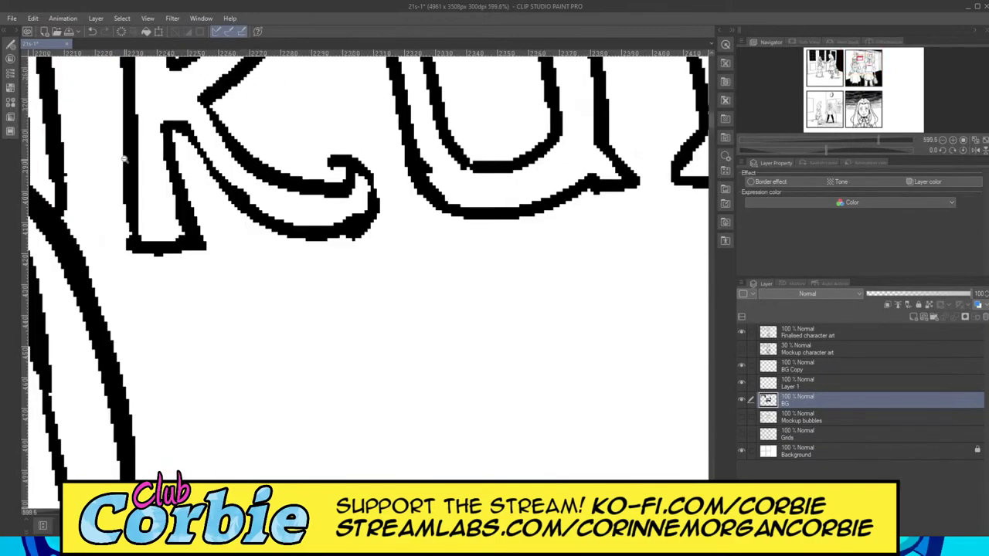
key(e)
drag(337, 220, 356, 211)
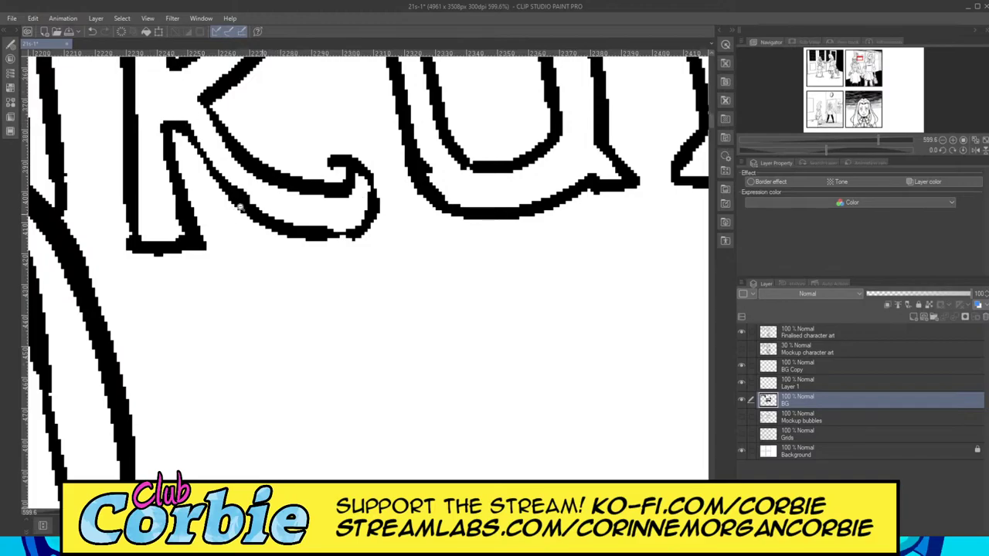
drag(275, 208, 243, 218)
scroll(298, 197, up, 4)
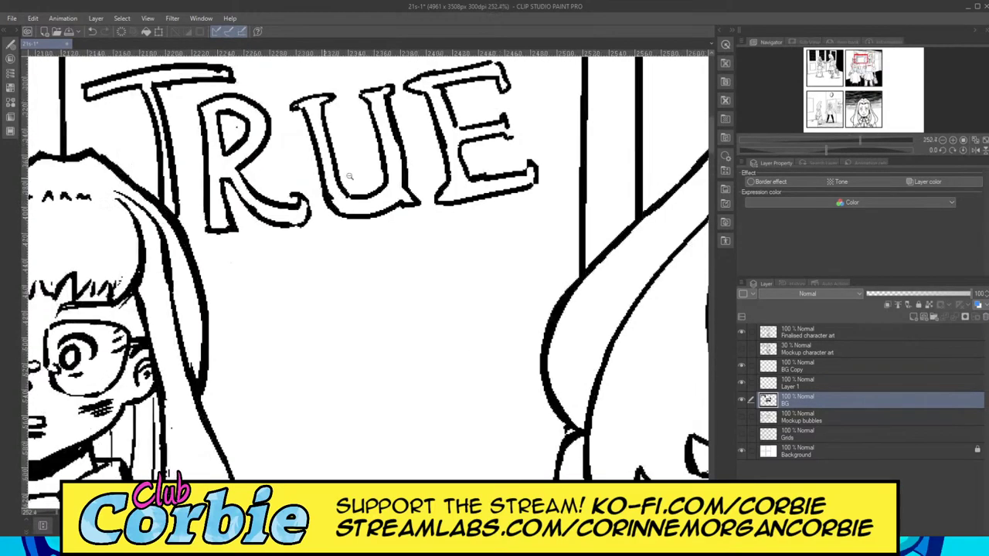
key(e)
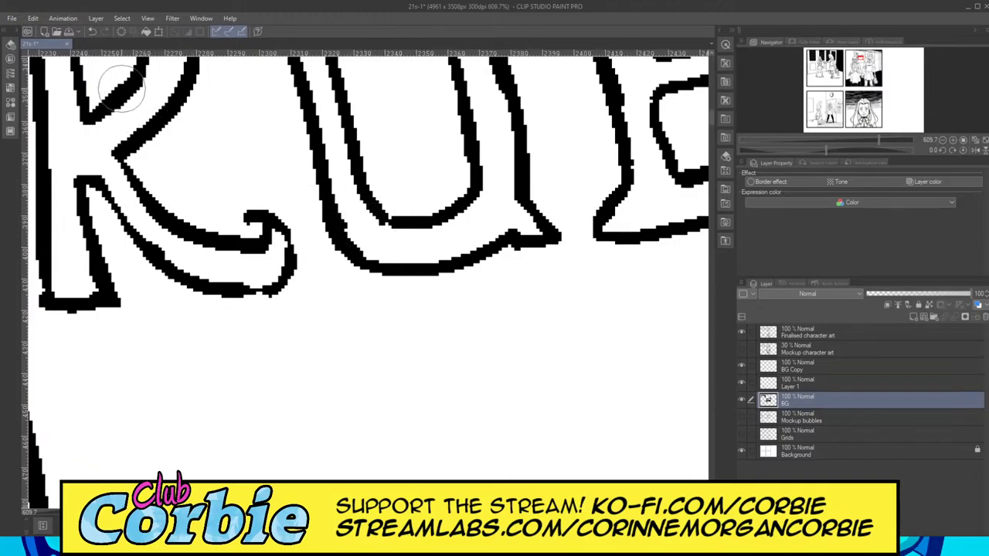
Step: Draw the outlined word "TO" beneath the R of "TRUE" on the poster
scroll(332, 218, down, 8)
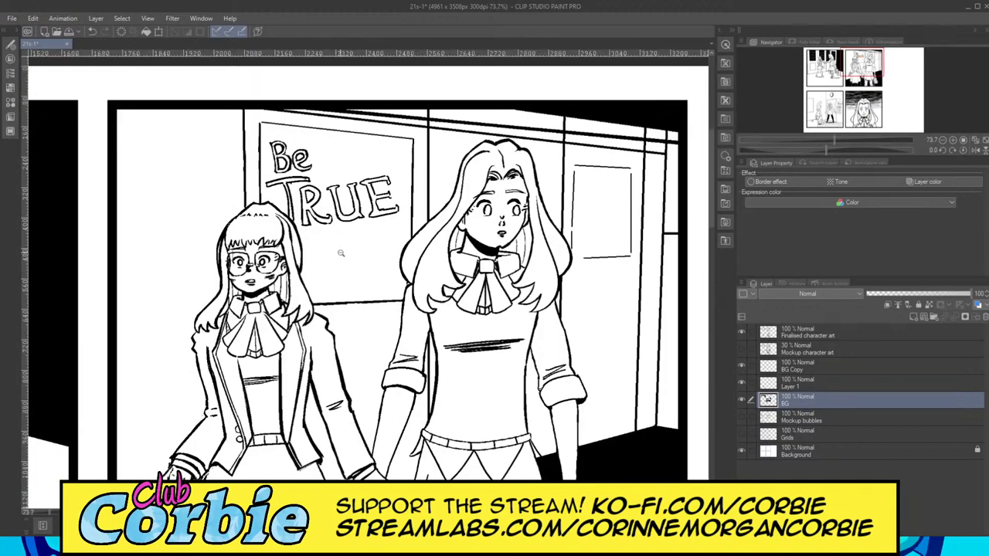
scroll(360, 218, up, 5)
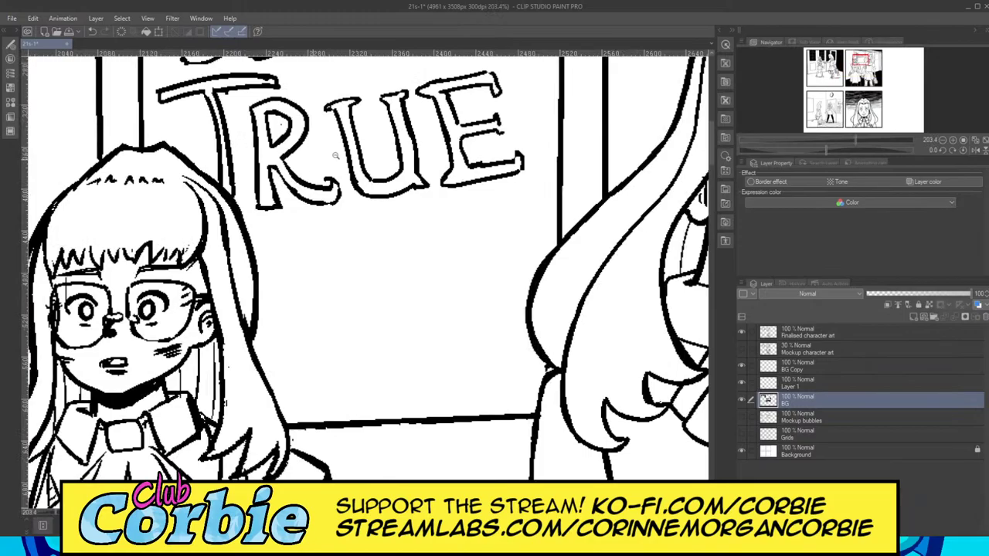
scroll(335, 155, up, 4)
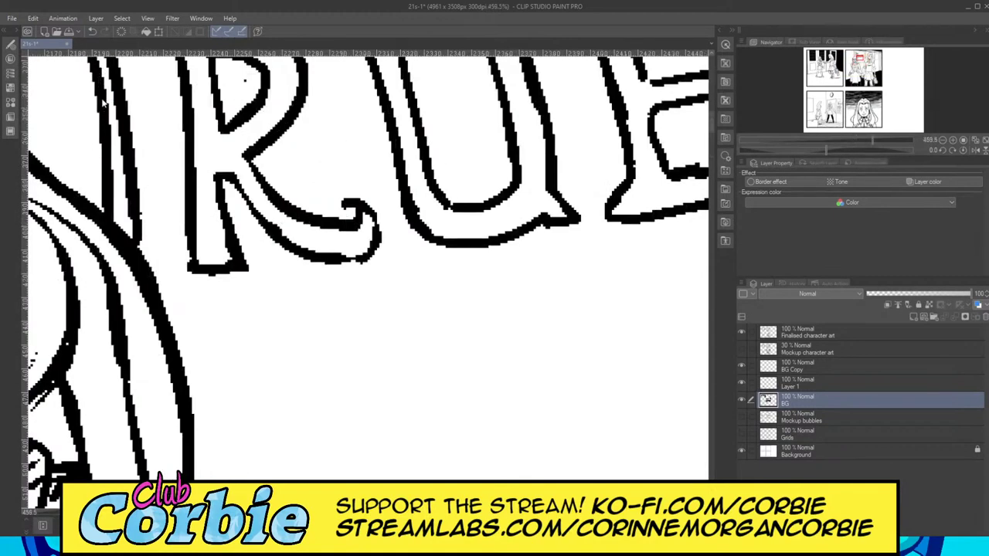
scroll(354, 298, down, 5)
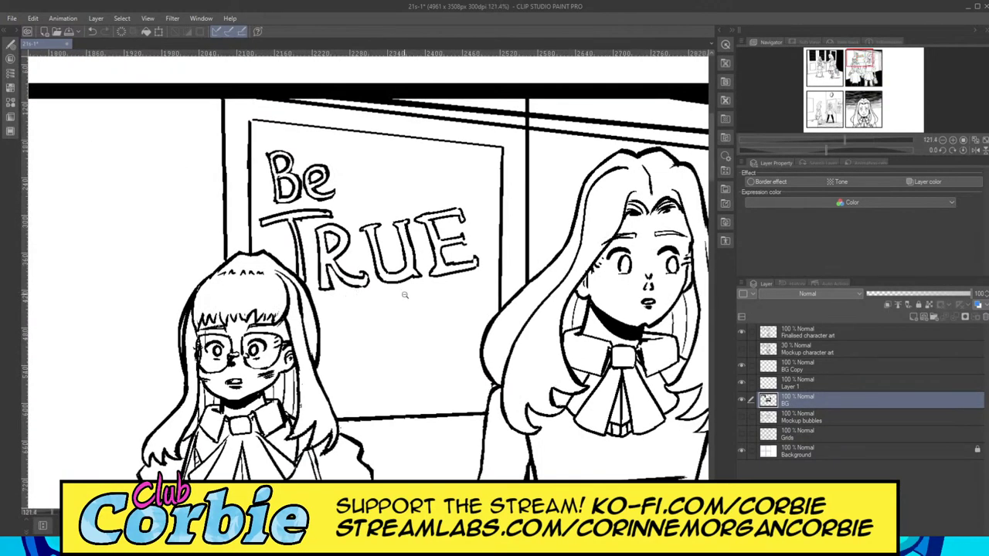
scroll(410, 294, up, 2)
scroll(384, 298, up, 4)
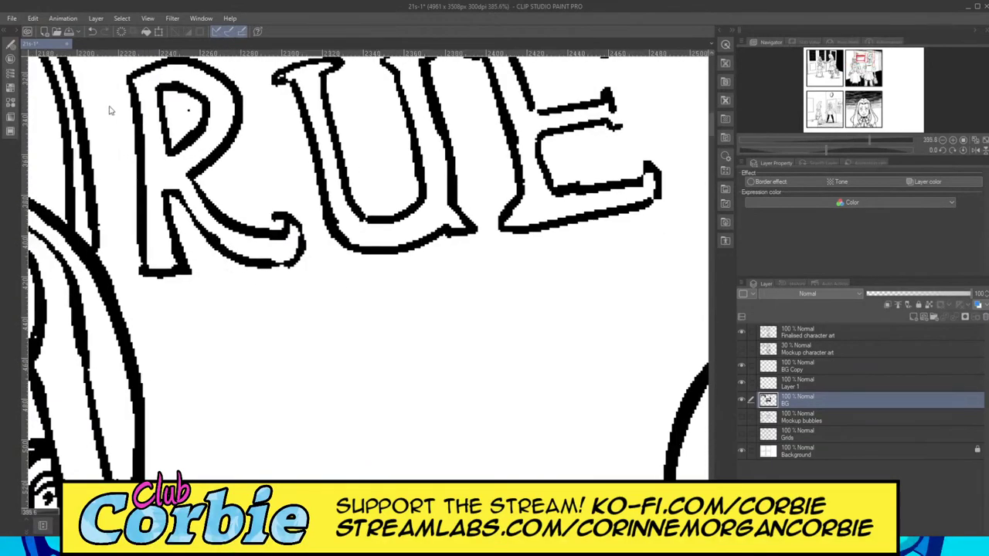
mouse_move(198, 323)
mouse_down()
mouse_move(295, 289)
mouse_move(293, 298)
mouse_move(295, 288)
mouse_move(307, 307)
mouse_move(209, 323)
mouse_move(245, 319)
mouse_move(260, 400)
mouse_up()
drag(258, 321, 277, 399)
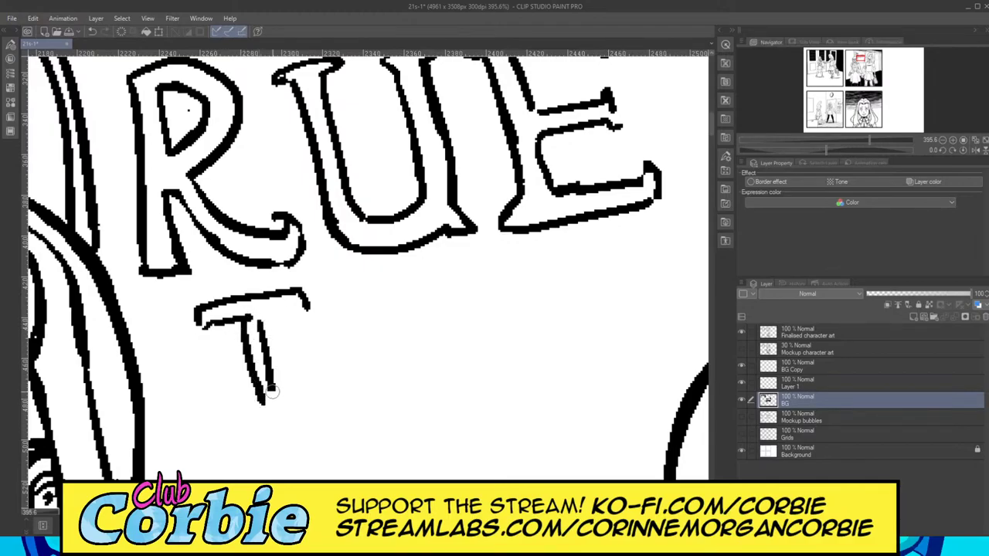
mouse_move(261, 317)
mouse_down()
mouse_move(307, 312)
mouse_move(371, 385)
mouse_move(310, 324)
mouse_move(324, 342)
mouse_move(315, 349)
mouse_move(357, 380)
mouse_move(368, 337)
mouse_move(318, 331)
mouse_move(315, 357)
mouse_up()
mouse_move(259, 385)
mouse_down()
mouse_move(267, 402)
mouse_move(278, 395)
mouse_up()
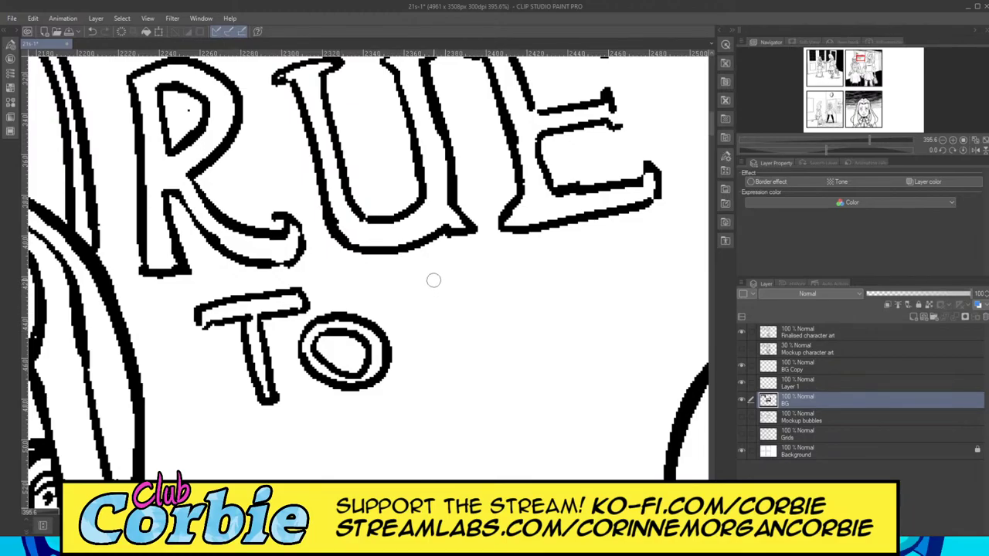
Step: Draw an outlined capital Y after "TO", beneath the U and E of "TRUE"
mouse_move(429, 275)
mouse_down()
mouse_move(472, 328)
mouse_move(487, 397)
mouse_up()
mouse_move(533, 261)
mouse_down()
mouse_move(498, 320)
mouse_move(502, 391)
mouse_up()
mouse_move(447, 284)
mouse_down()
mouse_move(431, 273)
mouse_move(465, 285)
mouse_move(485, 309)
mouse_move(510, 260)
mouse_move(535, 255)
mouse_up()
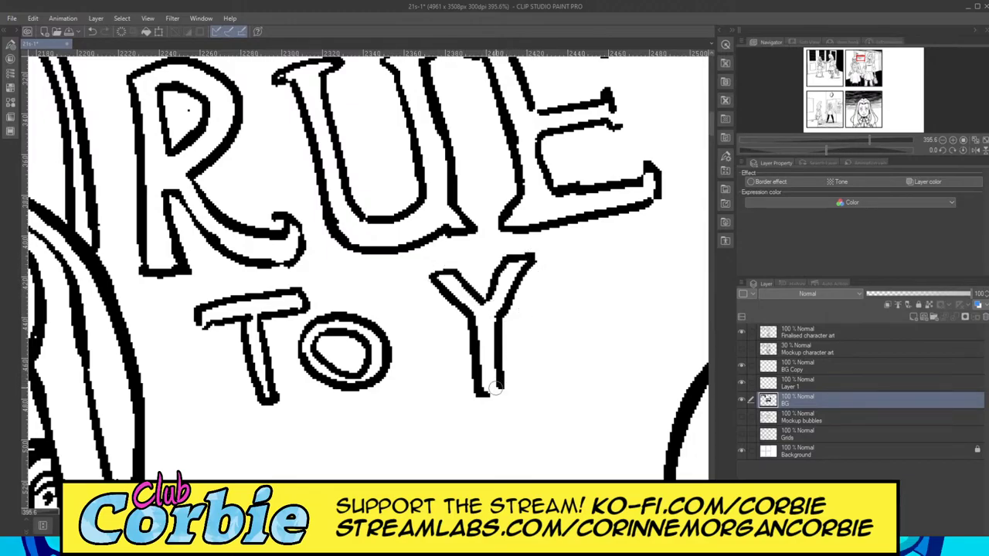
drag(487, 394, 498, 388)
Step: Draw smaller outlined letters O, U and R after the Y to complete the word "YOUR"
scroll(368, 267, right, 3)
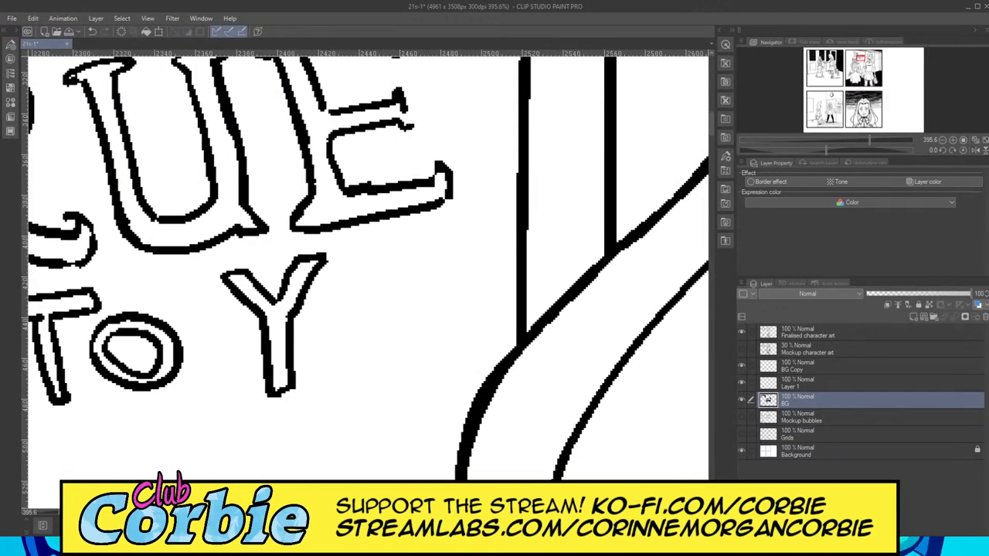
mouse_move(301, 322)
mouse_down()
mouse_move(305, 376)
mouse_move(349, 346)
mouse_move(301, 317)
mouse_up()
mouse_move(312, 384)
mouse_down()
mouse_move(313, 348)
mouse_move(324, 363)
mouse_move(324, 339)
mouse_move(370, 378)
mouse_move(403, 373)
mouse_move(402, 303)
mouse_move(392, 360)
mouse_move(375, 356)
mouse_move(365, 317)
mouse_move(363, 308)
mouse_move(410, 325)
mouse_move(420, 375)
mouse_up()
mouse_move(426, 295)
mouse_down()
mouse_move(468, 322)
mouse_move(446, 343)
mouse_move(486, 374)
mouse_up()
mouse_move(427, 382)
mouse_down()
mouse_move(429, 348)
mouse_move(477, 373)
mouse_up()
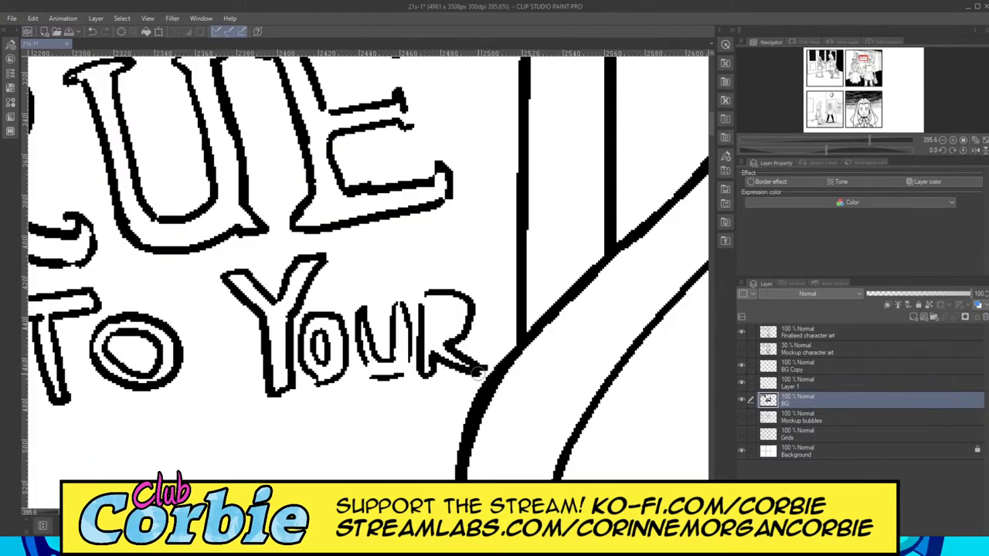
drag(429, 308, 433, 338)
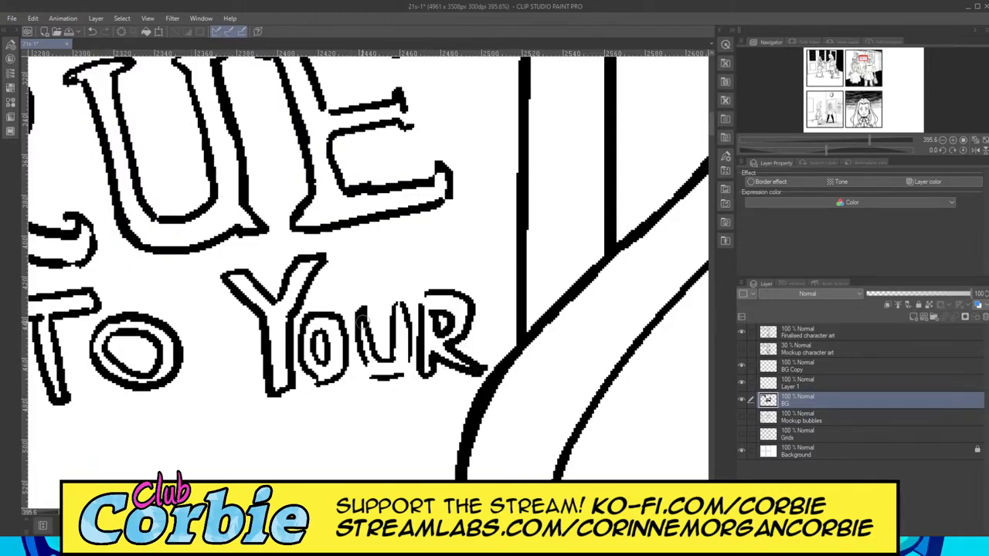
drag(361, 373, 398, 372)
Step: Draw the exposed curves of an outlined capital S emerging from behind the bespectacled girl's hair, below "TO YOUR"
scroll(468, 260, down, 10)
scroll(421, 306, up, 5)
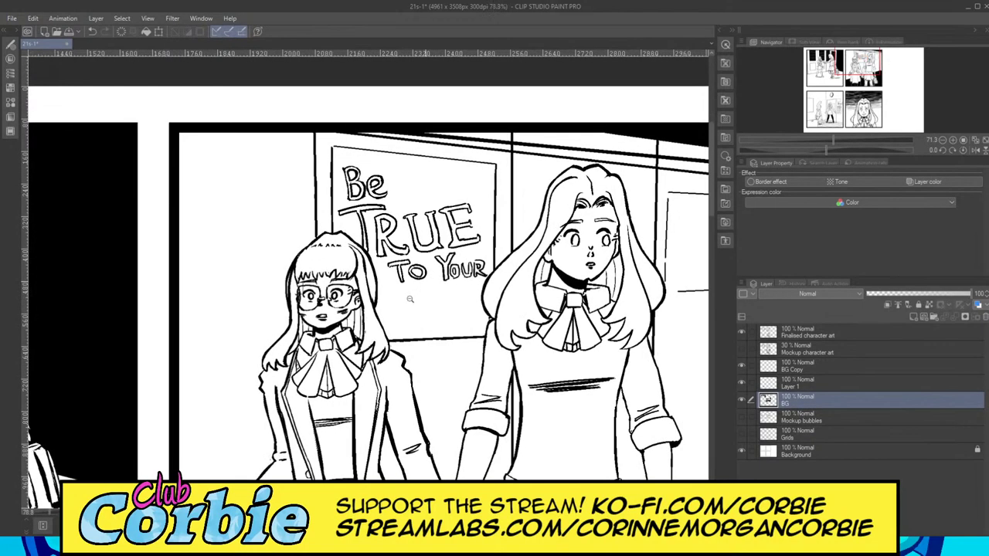
scroll(413, 340, up, 2)
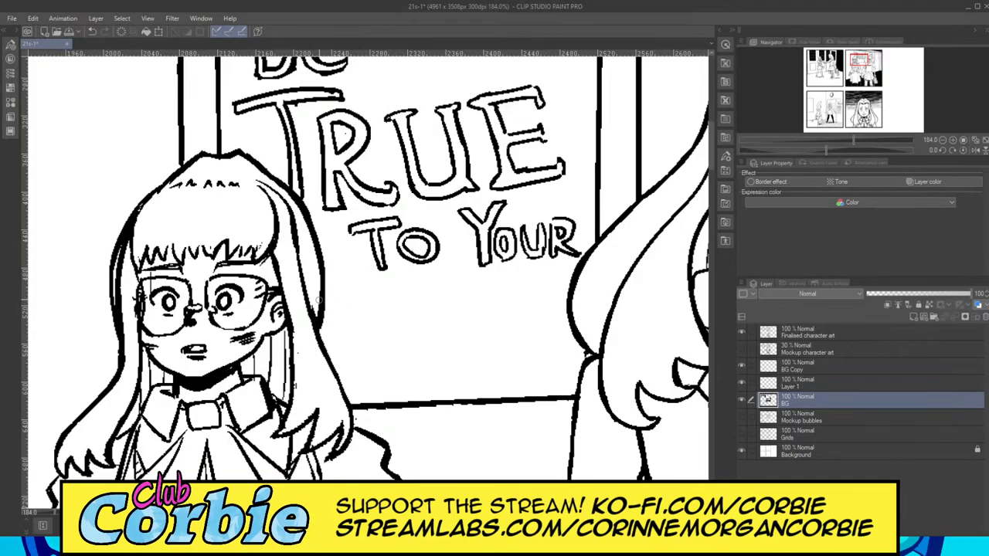
drag(342, 292, 347, 318)
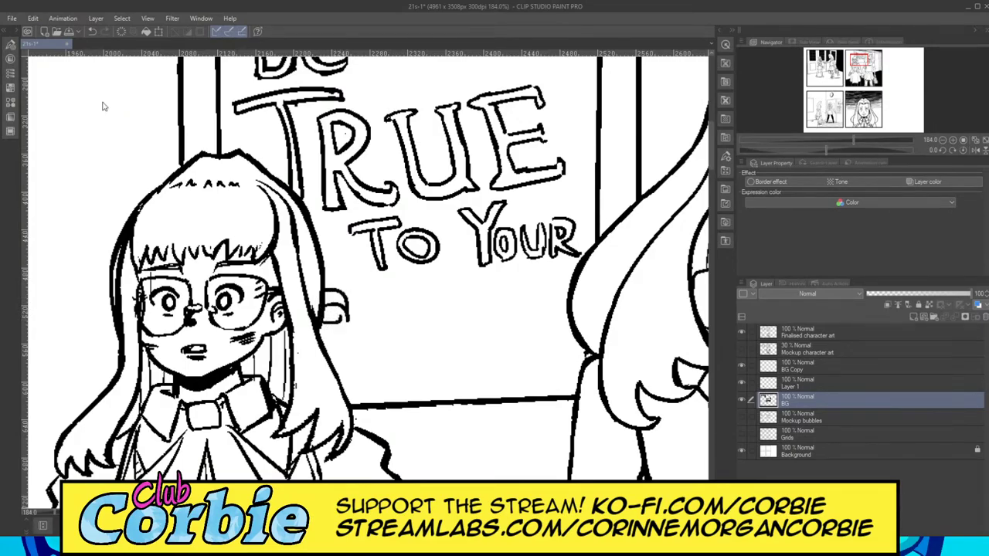
key(ctrl+z)
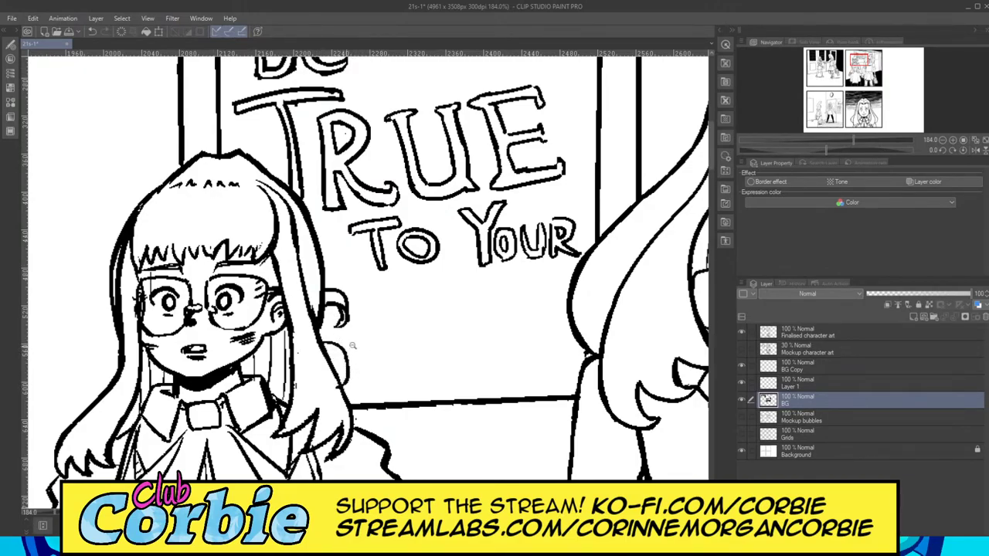
Step: Add the inner outline to the S's lower curve and erase the excess ink inside its upper curve
drag(352, 346, 364, 372)
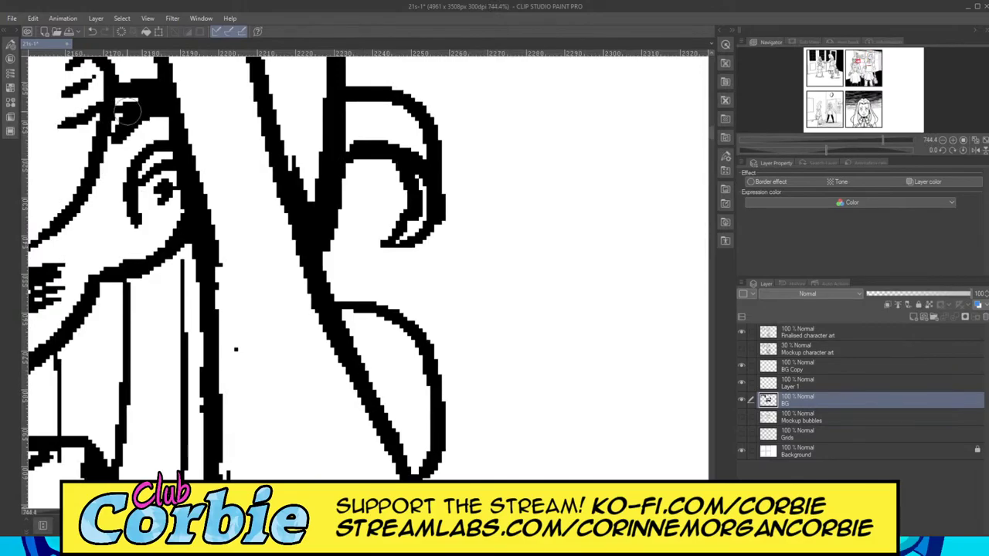
mouse_move(405, 431)
mouse_down()
mouse_move(392, 396)
mouse_move(371, 372)
mouse_up()
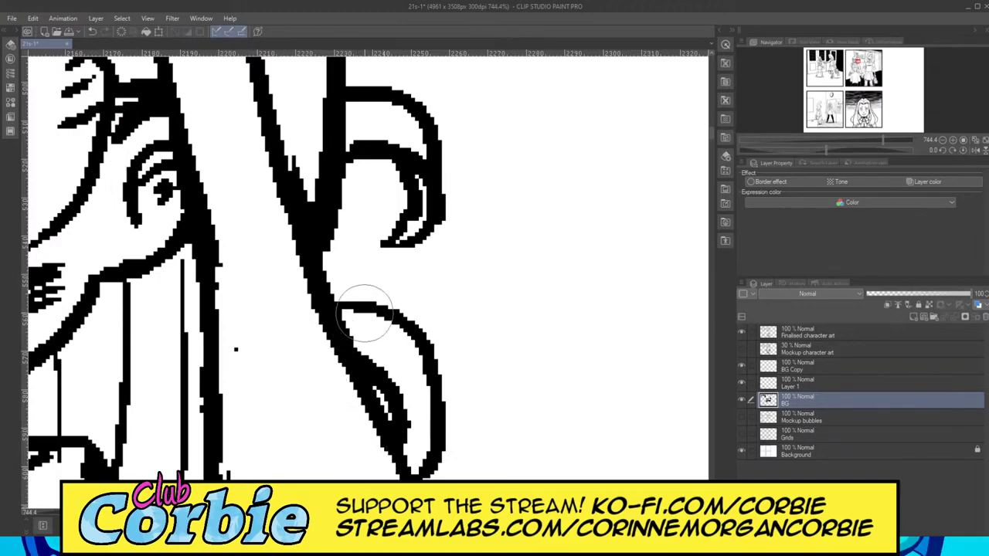
mouse_move(412, 225)
mouse_down()
mouse_move(420, 198)
mouse_move(403, 133)
mouse_up()
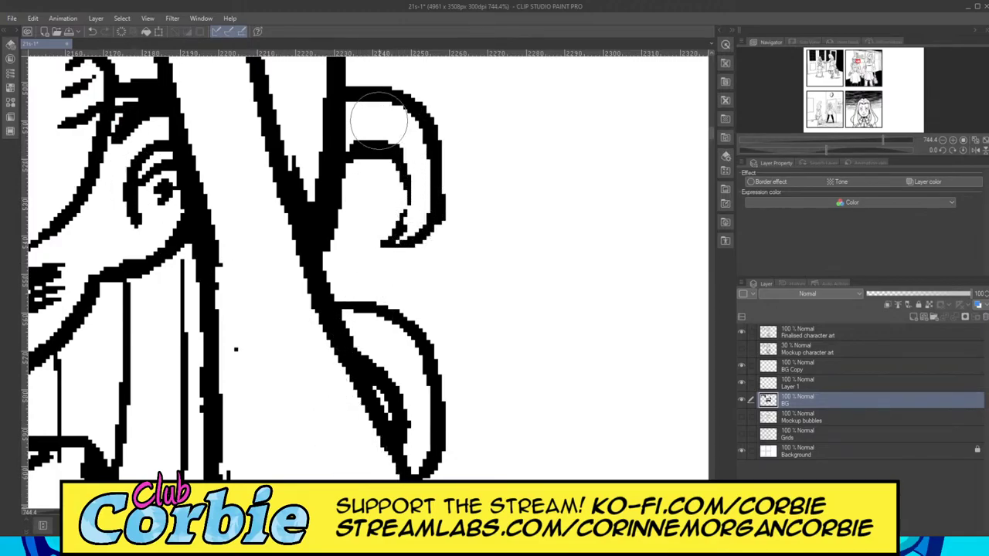
drag(309, 222, 295, 265)
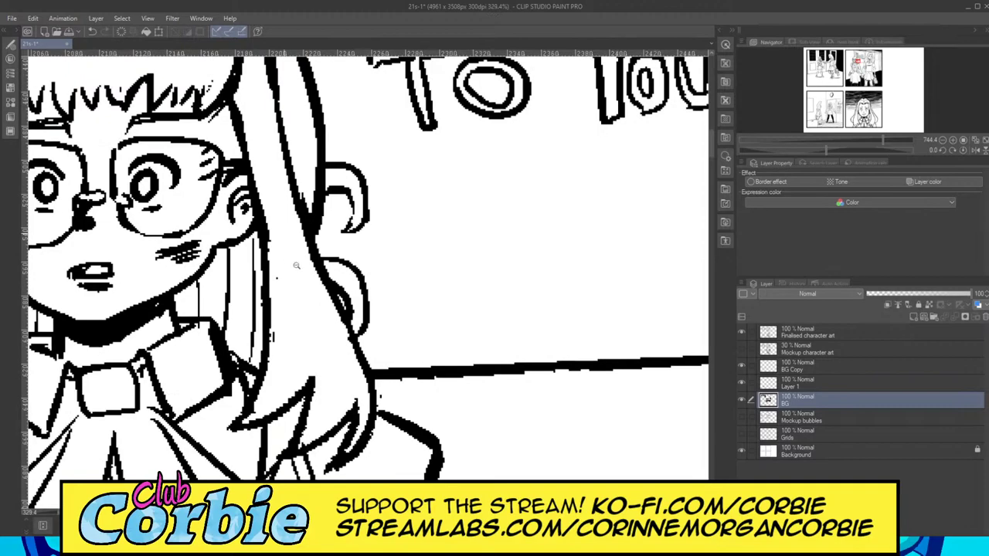
Step: Draw an outlined capital C after the S, on the poster line below "TO YOUR"
scroll(433, 255, down, 4)
scroll(362, 218, up, 2)
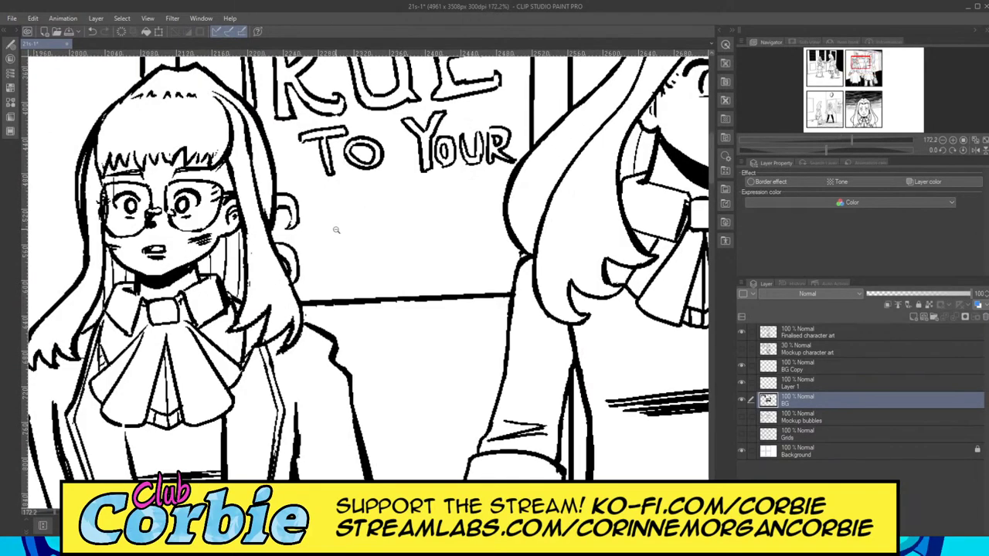
scroll(341, 223, up, 3)
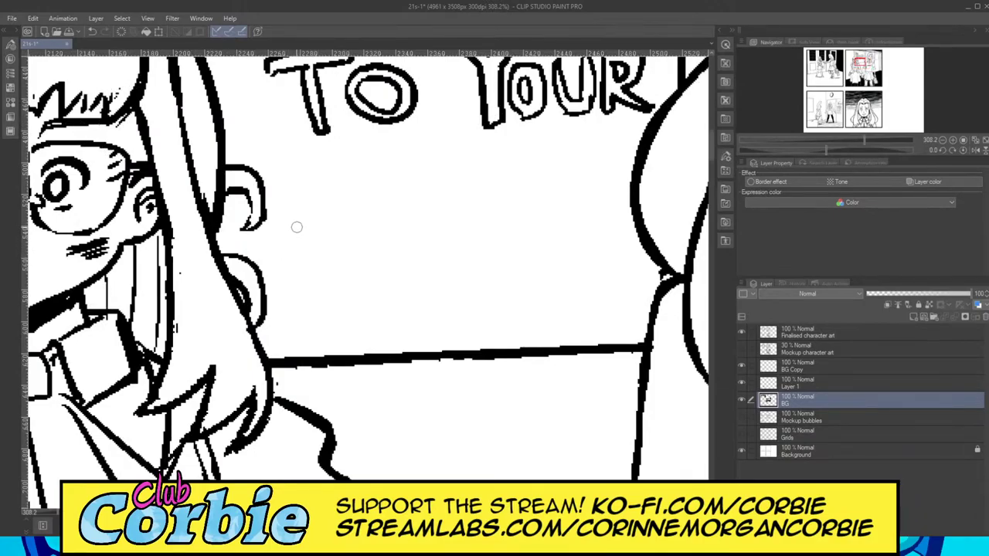
mouse_move(293, 215)
mouse_down()
mouse_move(274, 246)
mouse_move(281, 280)
mouse_move(293, 300)
mouse_move(348, 291)
mouse_up()
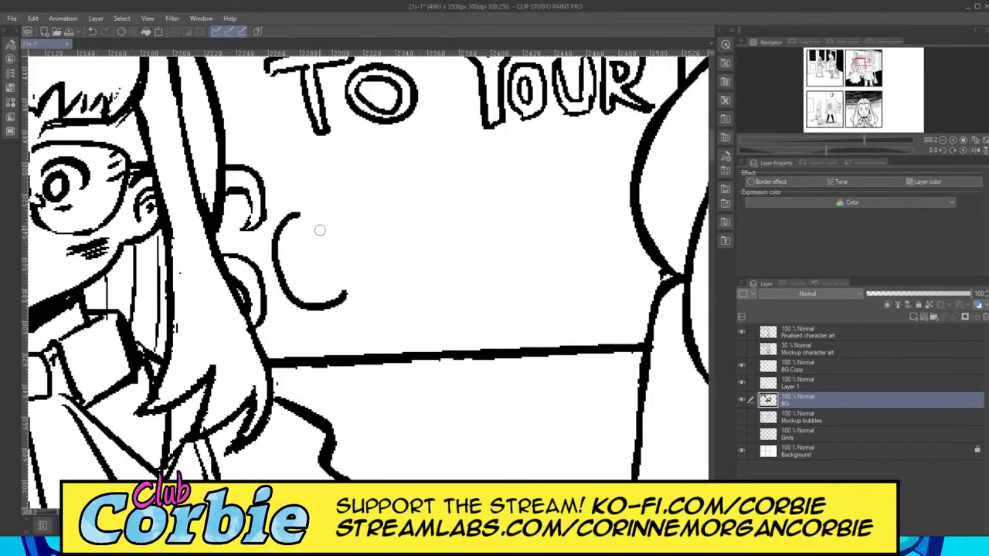
mouse_move(342, 219)
mouse_down()
mouse_move(292, 220)
mouse_move(287, 251)
mouse_move(305, 288)
mouse_move(325, 290)
mouse_move(337, 277)
mouse_move(325, 274)
mouse_move(346, 292)
mouse_up()
Step: Finish the C's inner outline and draw an outlined capital H with serifs after it
mouse_move(309, 226)
mouse_down()
mouse_move(332, 241)
mouse_move(336, 228)
mouse_move(319, 215)
mouse_move(359, 204)
mouse_move(376, 290)
mouse_move(368, 300)
mouse_move(397, 294)
mouse_up()
mouse_move(384, 223)
mouse_down()
mouse_move(395, 290)
mouse_move(407, 299)
mouse_up()
mouse_move(382, 218)
mouse_down()
mouse_move(387, 196)
mouse_move(392, 207)
mouse_up()
mouse_move(393, 245)
mouse_down()
mouse_move(427, 248)
mouse_move(411, 200)
mouse_move(441, 193)
mouse_move(437, 205)
mouse_up()
mouse_move(432, 258)
mouse_down()
mouse_move(430, 293)
mouse_move(467, 288)
mouse_move(437, 215)
mouse_up()
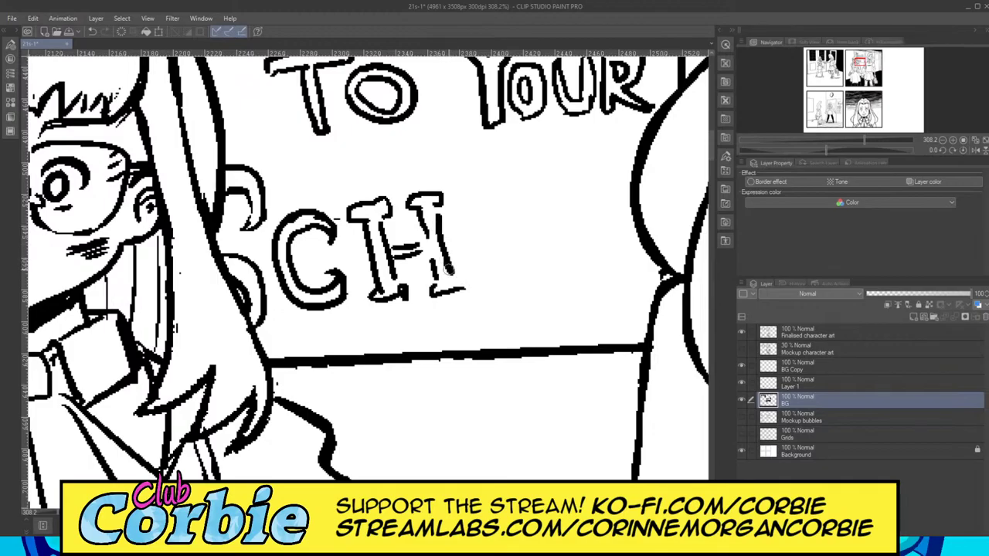
drag(448, 269, 464, 289)
Step: Draw two outlined O's and the exposed serifs of an L behind the taller girl's hair to complete "SCHOOL"
mouse_move(485, 201)
mouse_down()
mouse_move(471, 258)
mouse_move(494, 277)
mouse_move(524, 267)
mouse_move(531, 224)
mouse_move(514, 203)
mouse_move(474, 210)
mouse_move(467, 260)
mouse_move(474, 268)
mouse_move(472, 225)
mouse_move(479, 270)
mouse_move(513, 275)
mouse_up()
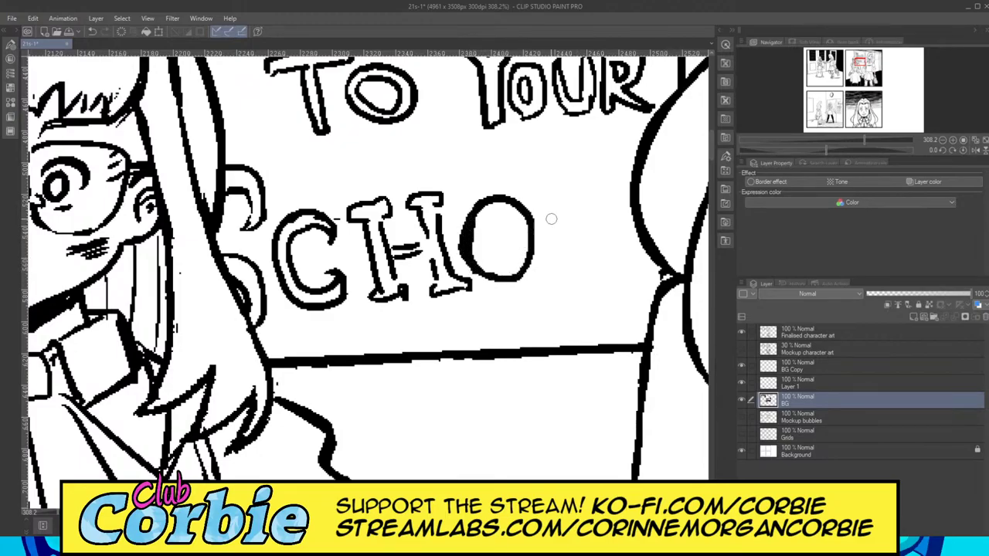
mouse_move(560, 195)
mouse_down()
mouse_move(552, 260)
mouse_move(571, 277)
mouse_move(608, 274)
mouse_up()
mouse_move(563, 194)
mouse_down()
mouse_move(608, 195)
mouse_move(616, 211)
mouse_move(607, 267)
mouse_up()
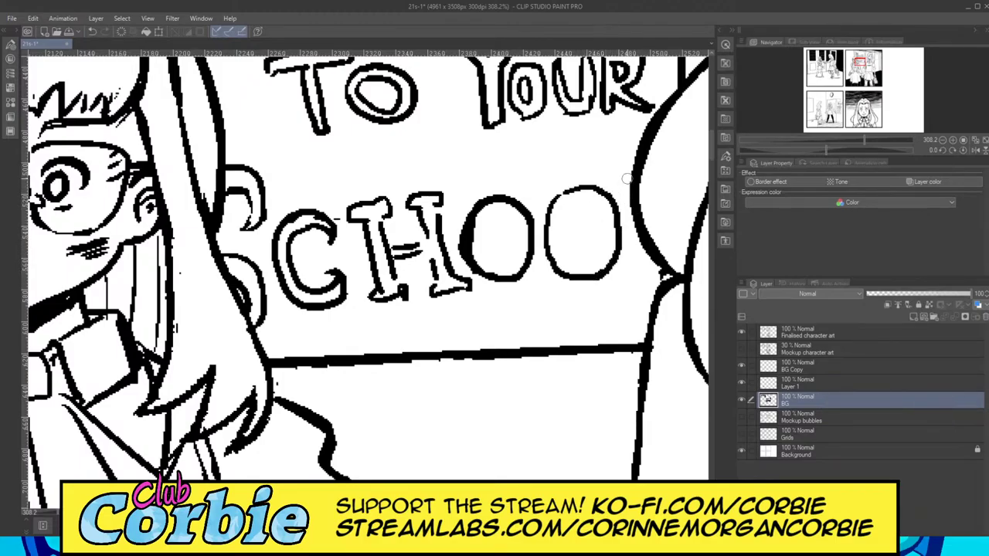
drag(625, 166, 618, 177)
drag(640, 236, 652, 278)
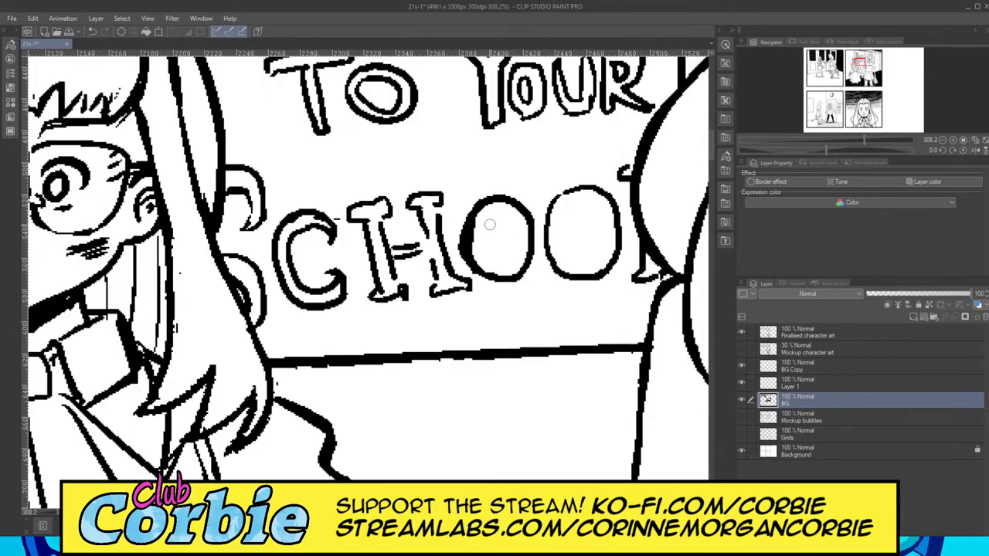
mouse_move(489, 224)
mouse_down()
mouse_move(483, 255)
mouse_move(513, 247)
mouse_move(498, 215)
mouse_move(488, 231)
mouse_up()
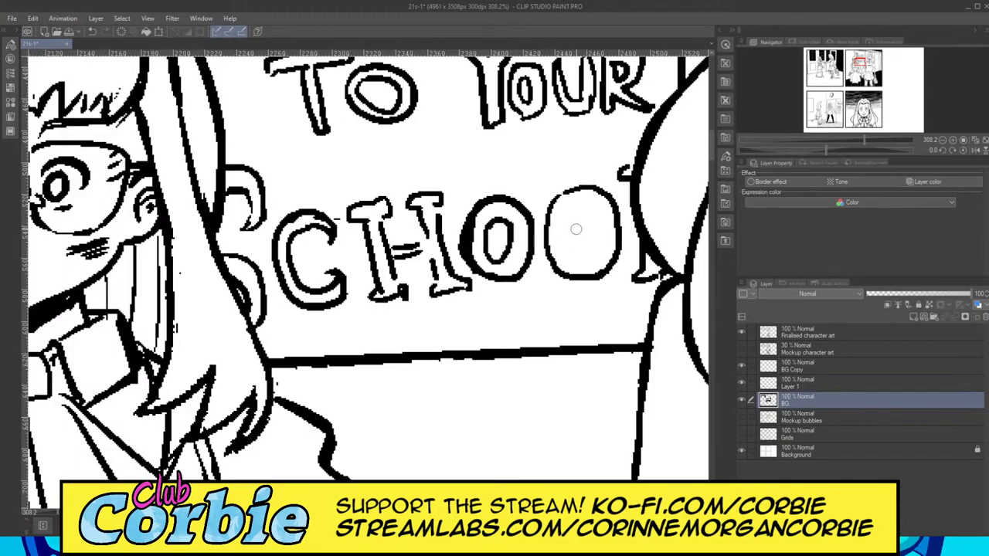
mouse_move(569, 217)
mouse_down()
mouse_move(583, 261)
mouse_move(604, 228)
mouse_move(560, 243)
mouse_up()
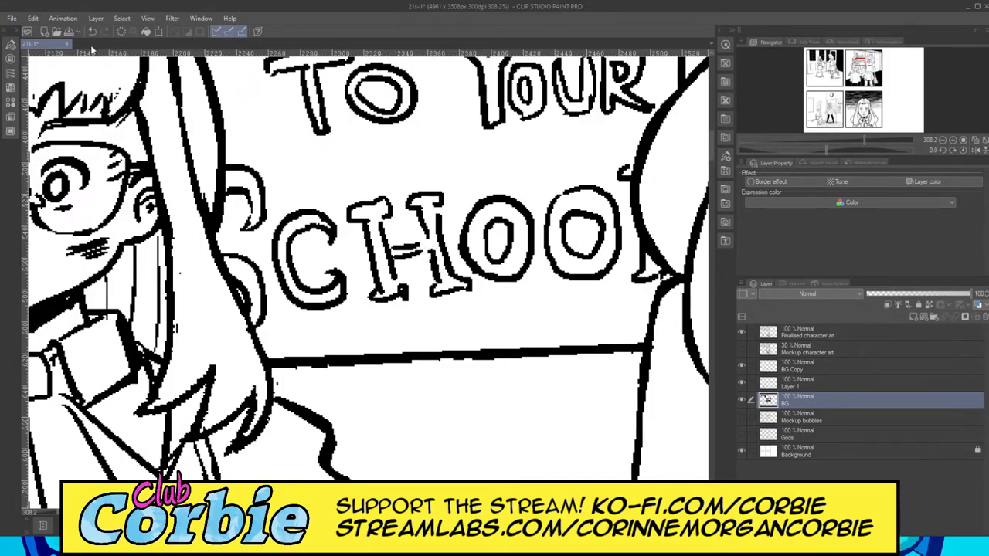
Step: Erase the inner oval of the second O in "SCHOOL" and redraw it as a smaller, heavier oval
click(37, 20)
click(36, 34)
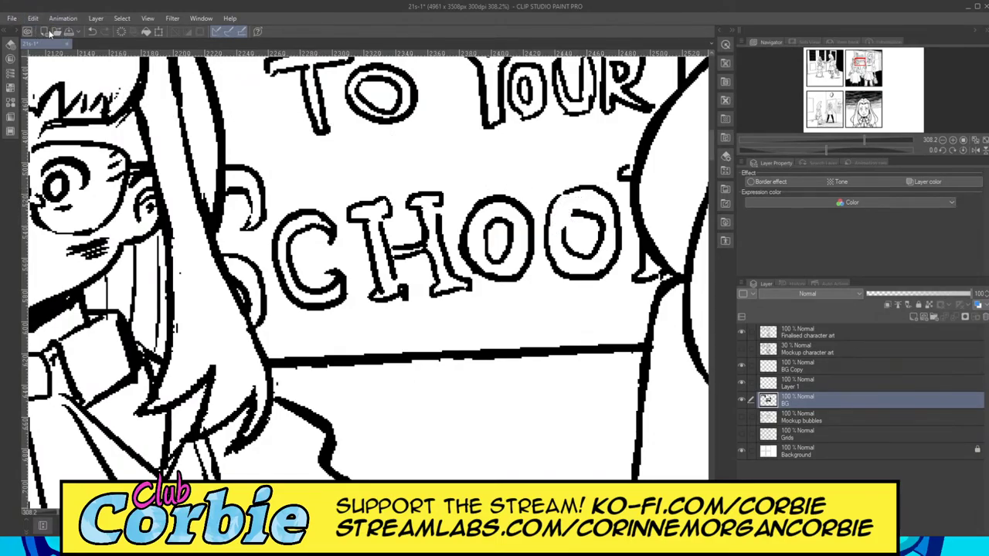
drag(575, 212, 591, 249)
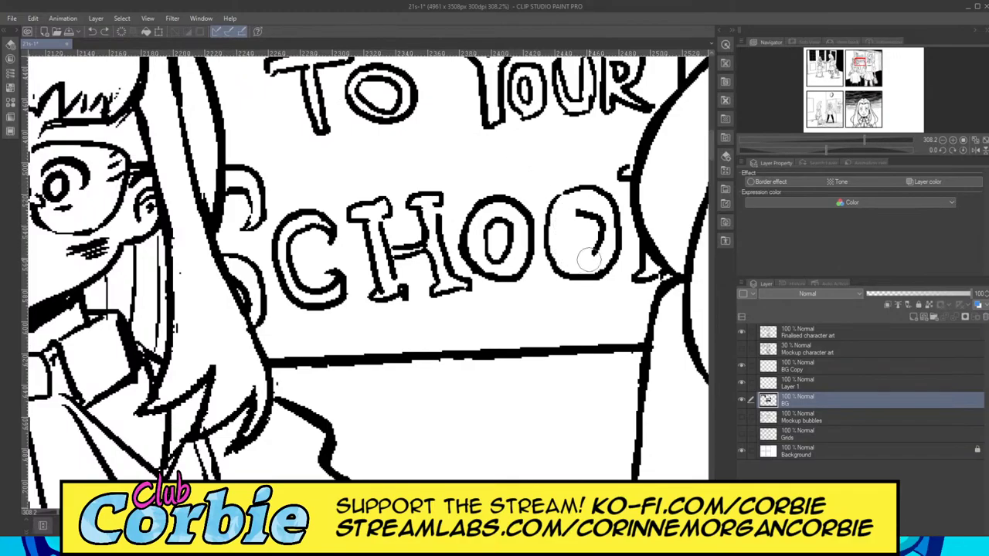
key(ctrl+z)
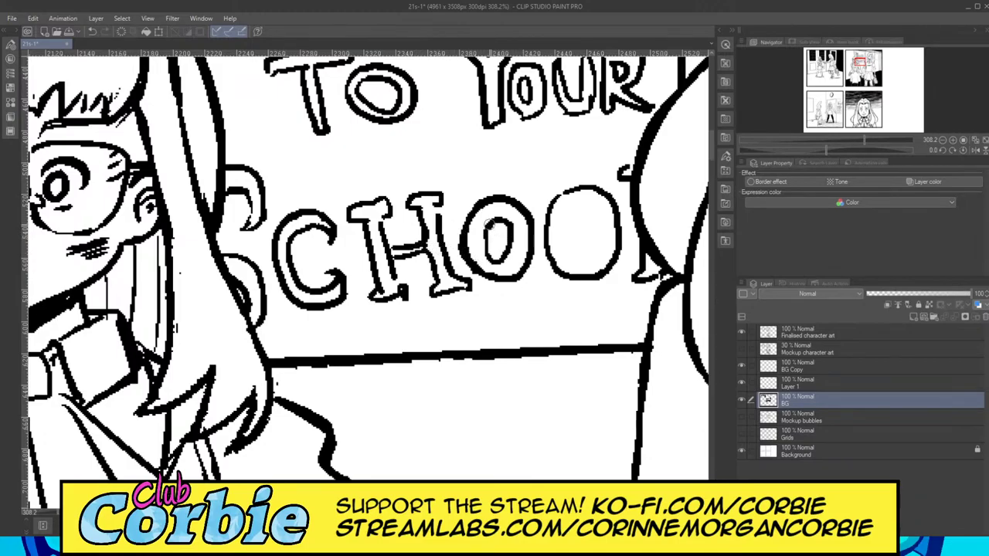
drag(483, 238, 492, 256)
mouse_move(573, 219)
mouse_down()
mouse_move(571, 246)
mouse_move(583, 251)
mouse_move(592, 220)
mouse_move(570, 242)
mouse_up()
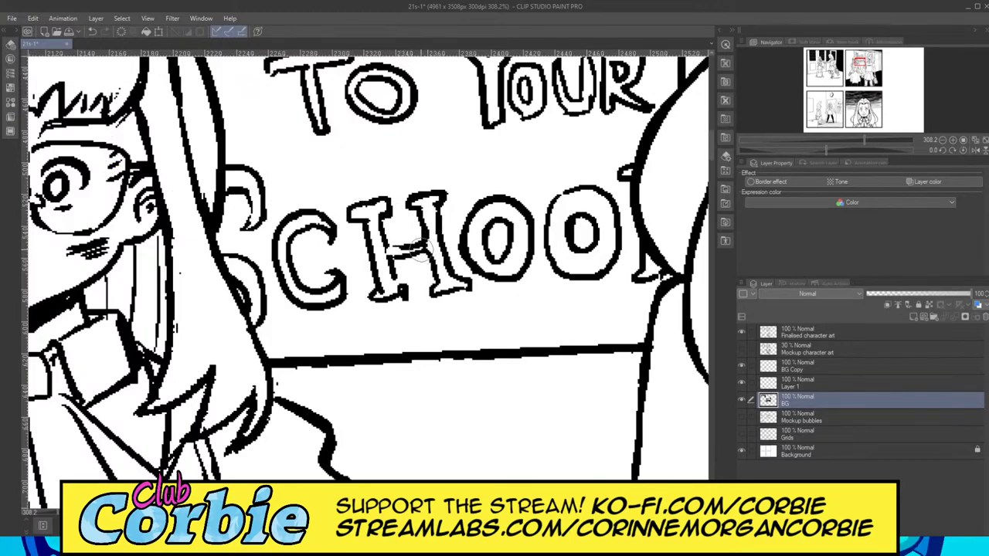
Step: Clean up the crossbar of the H in "SCHOOL" and redraw its lower outline
drag(394, 255, 431, 251)
key(p)
drag(396, 258, 431, 254)
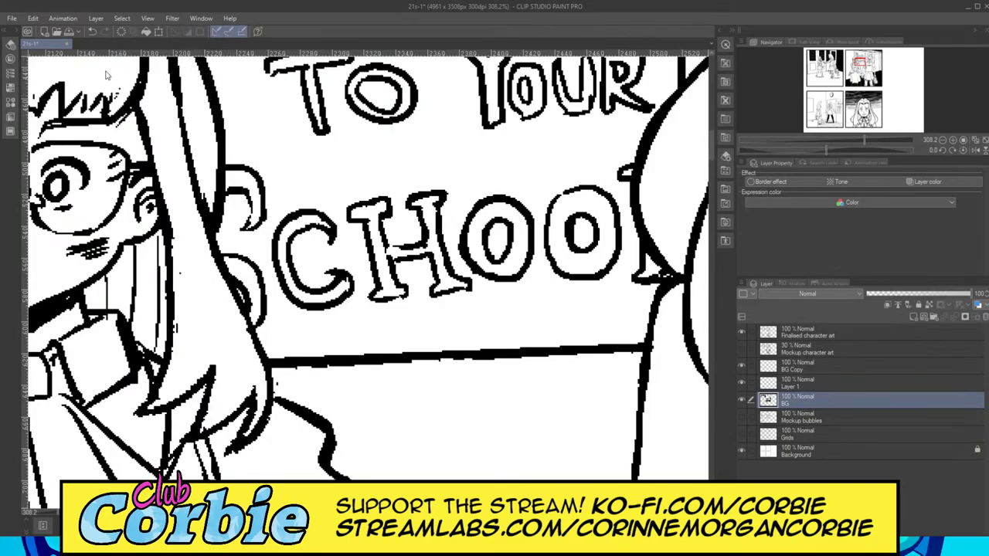
scroll(404, 268, down, 5)
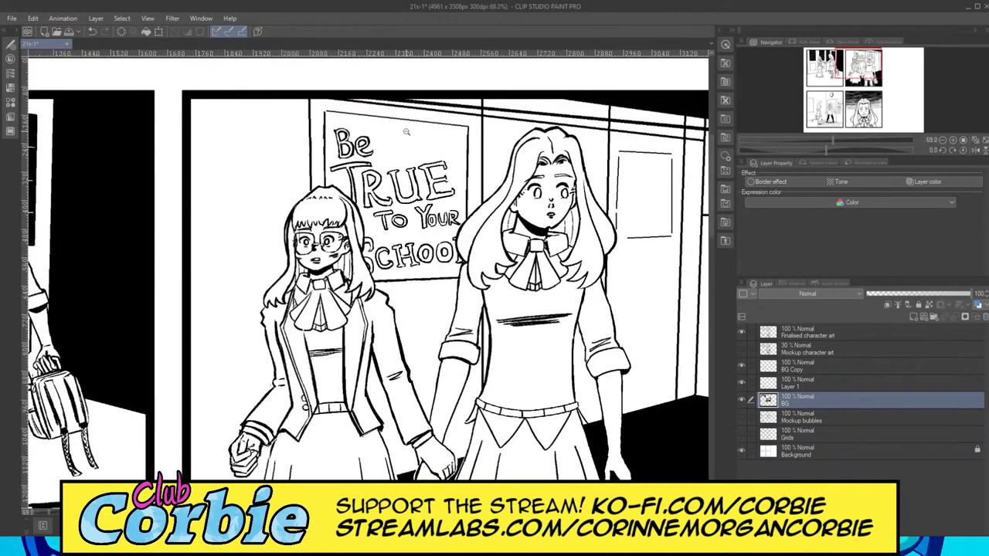
scroll(422, 114, up, 4)
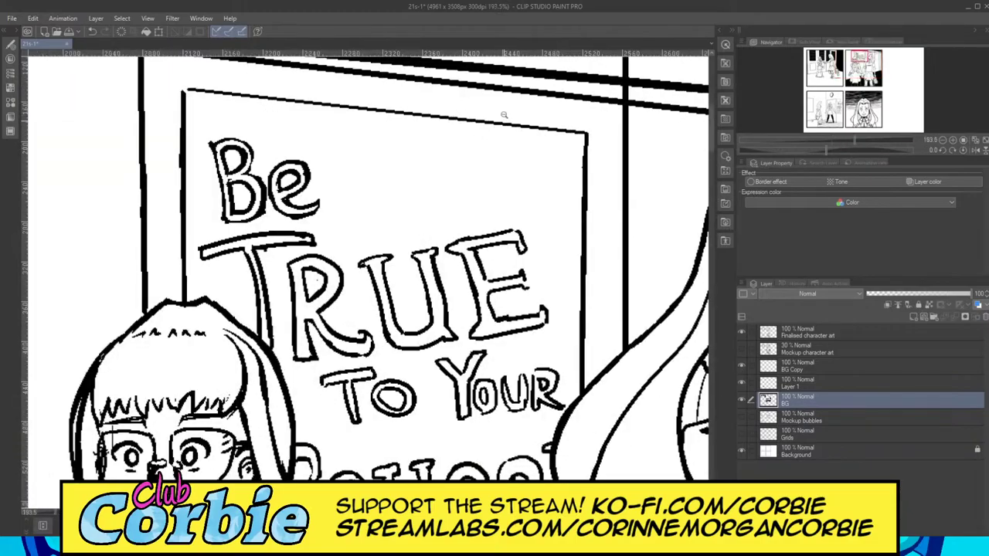
scroll(504, 114, up, 1)
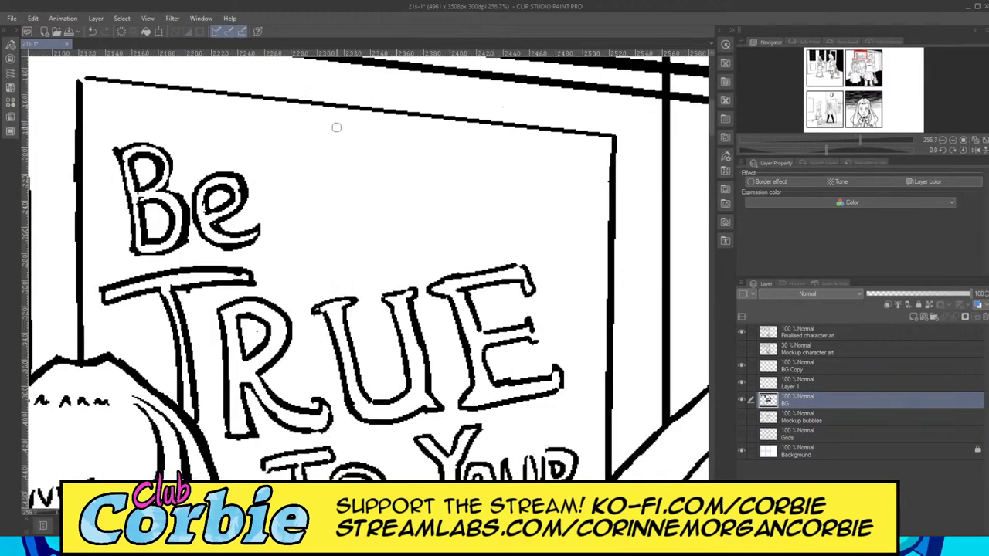
drag(306, 85, 660, 230)
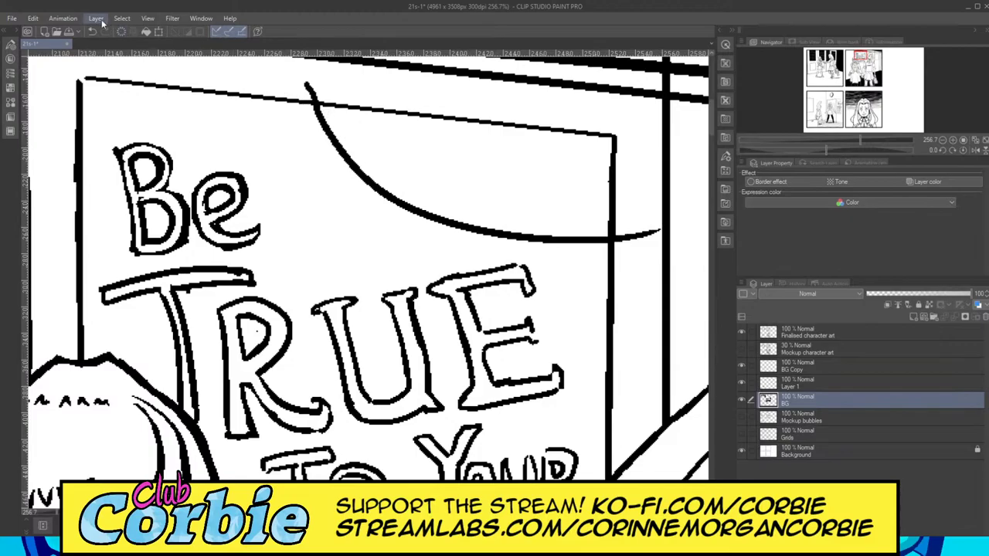
key(ctrl+z)
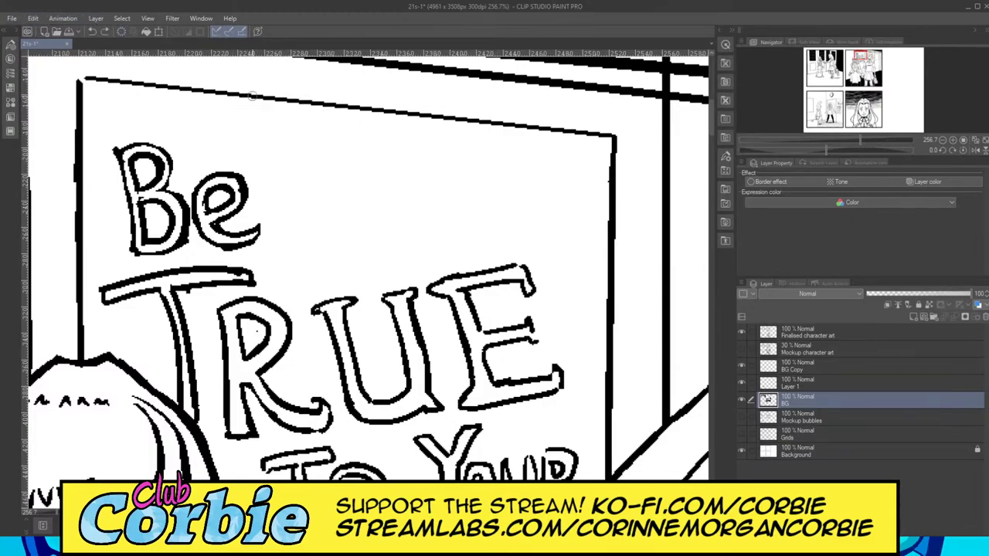
mouse_move(267, 93)
mouse_down()
mouse_move(395, 243)
mouse_move(592, 200)
mouse_up()
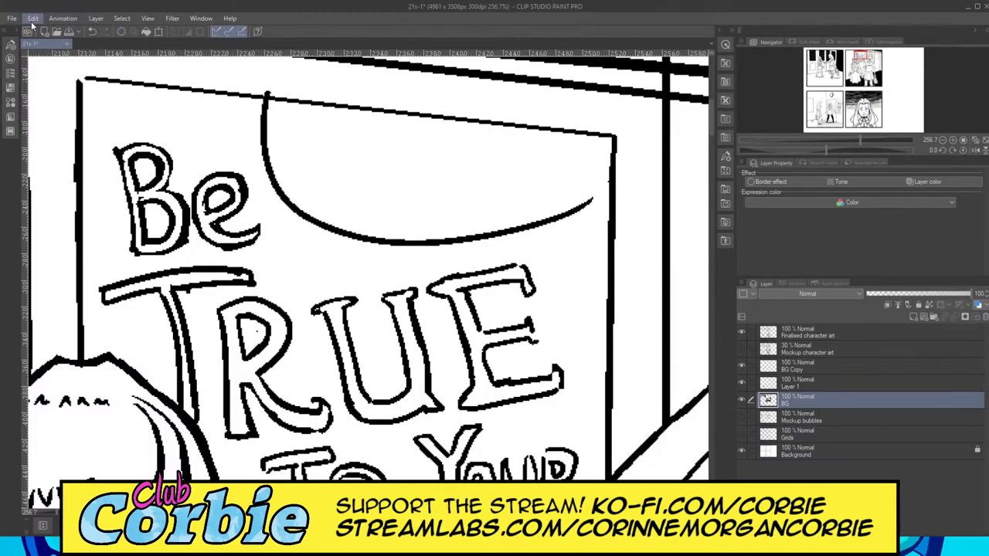
key(ctrl+z)
mouse_move(296, 100)
mouse_down()
mouse_move(291, 142)
mouse_move(642, 182)
mouse_up()
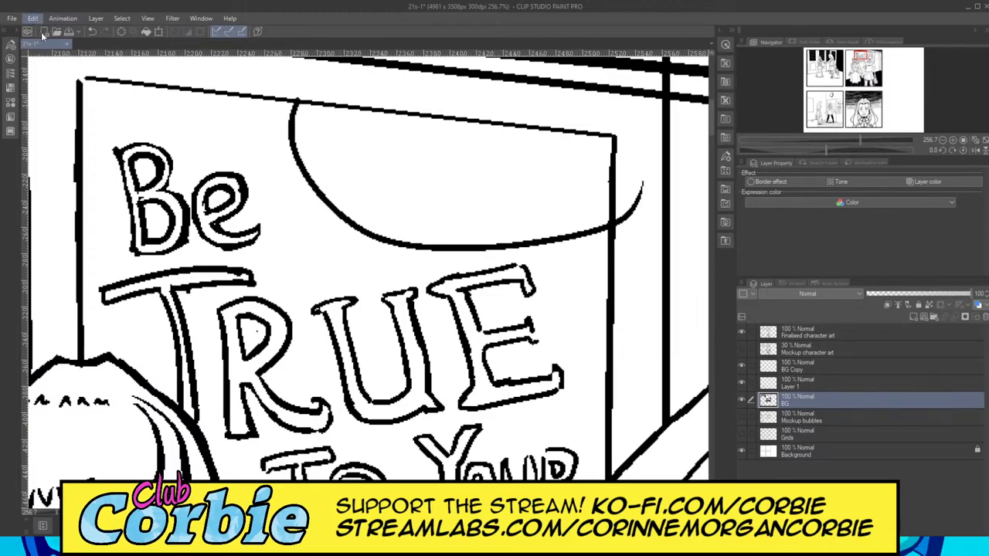
key(ctrl+z)
drag(301, 97, 655, 203)
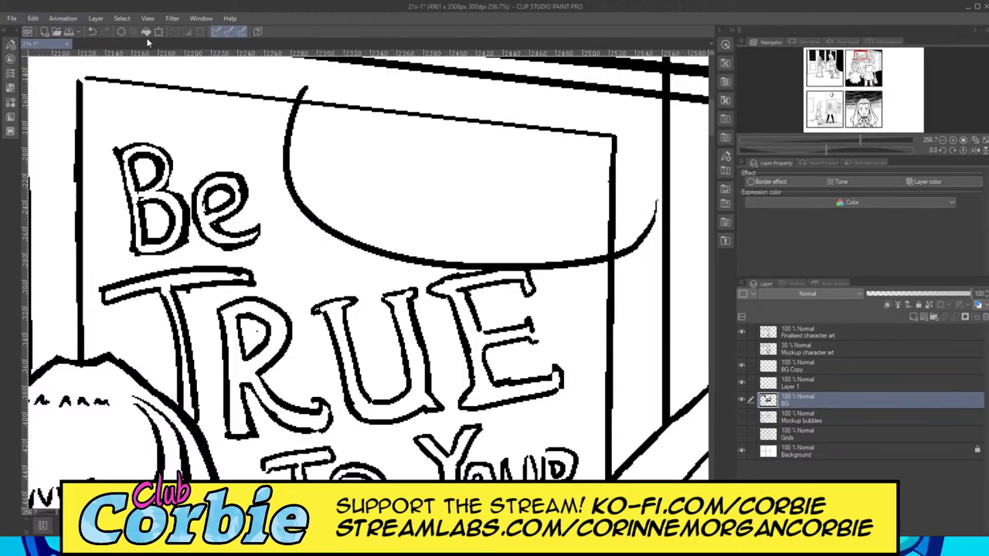
key(ctrl+z)
mouse_move(633, 154)
mouse_down()
mouse_move(472, 246)
mouse_move(301, 86)
mouse_up()
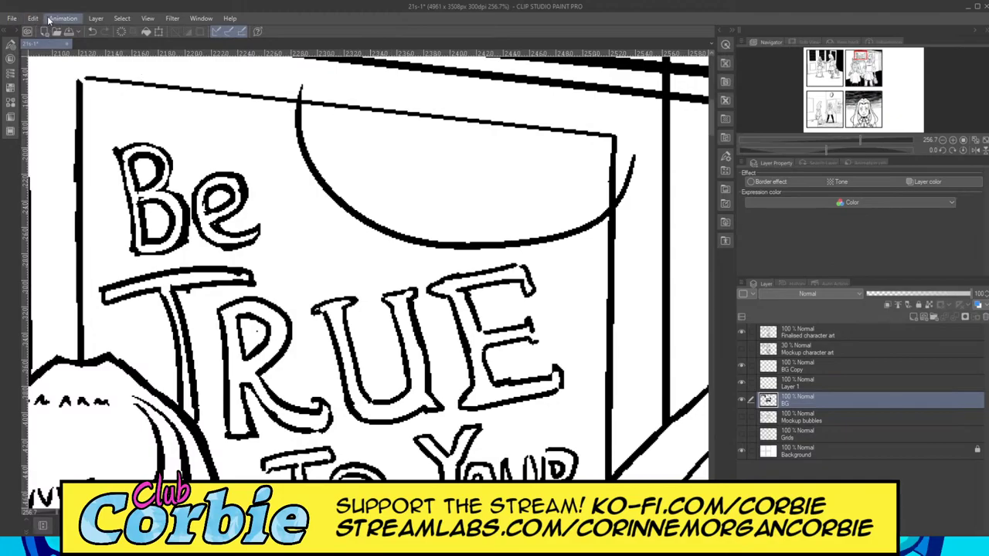
key(ctrl+z)
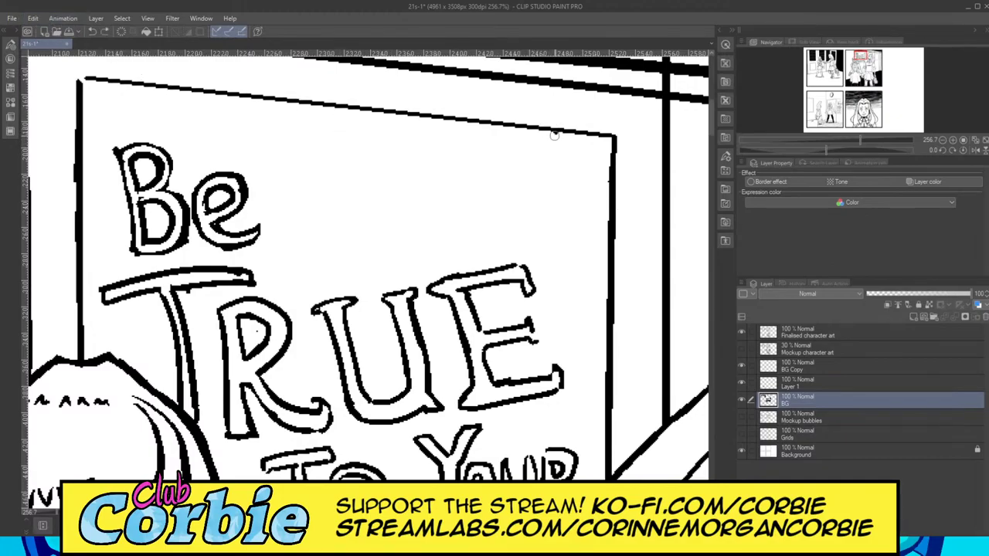
mouse_move(554, 134)
mouse_down()
mouse_move(327, 234)
mouse_move(276, 94)
mouse_up()
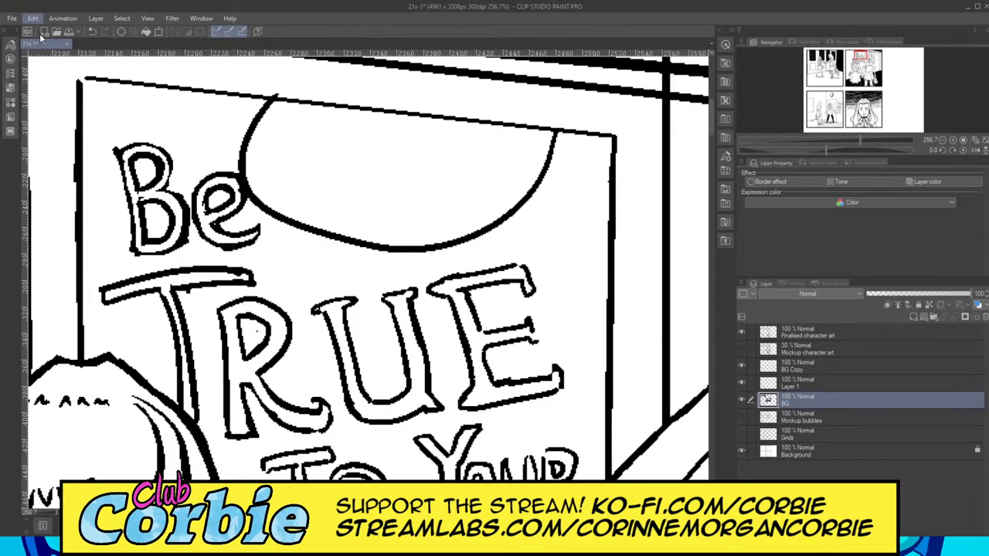
key(ctrl+z)
mouse_move(336, 106)
mouse_down()
mouse_move(576, 128)
mouse_move(564, 89)
mouse_up()
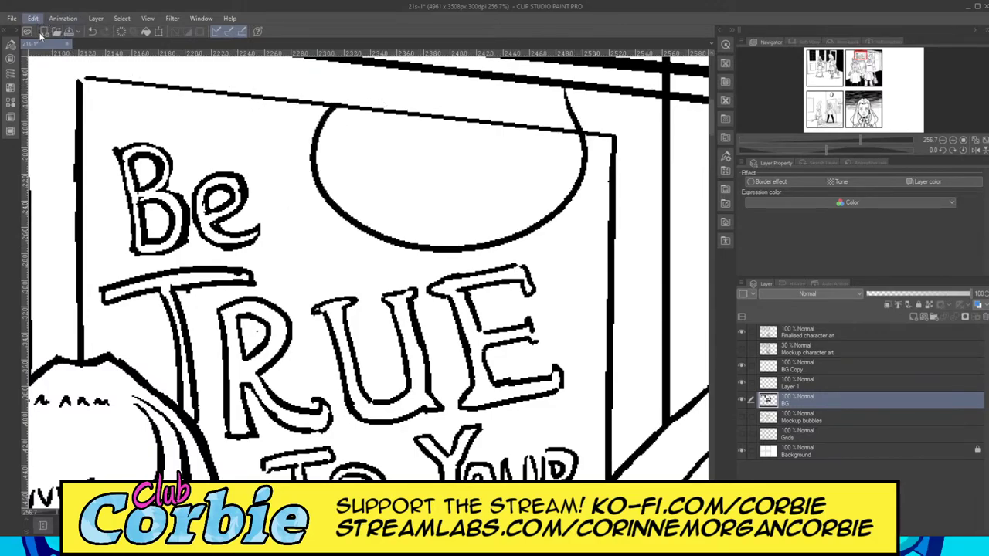
key(ctrl+z)
mouse_move(316, 101)
mouse_down()
mouse_move(454, 251)
mouse_move(509, 61)
mouse_up()
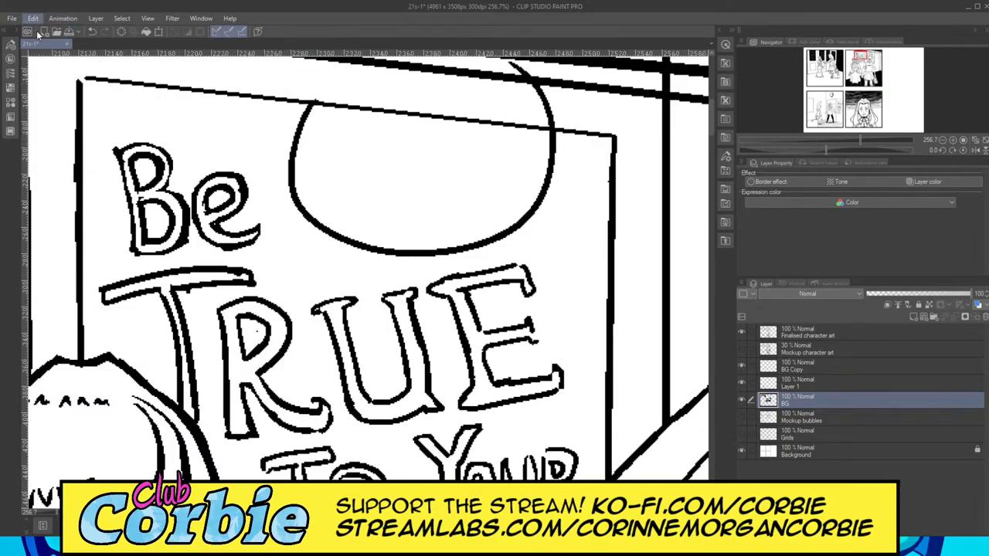
key(ctrl+z)
mouse_move(340, 114)
mouse_down()
mouse_move(491, 248)
mouse_move(541, 88)
mouse_up()
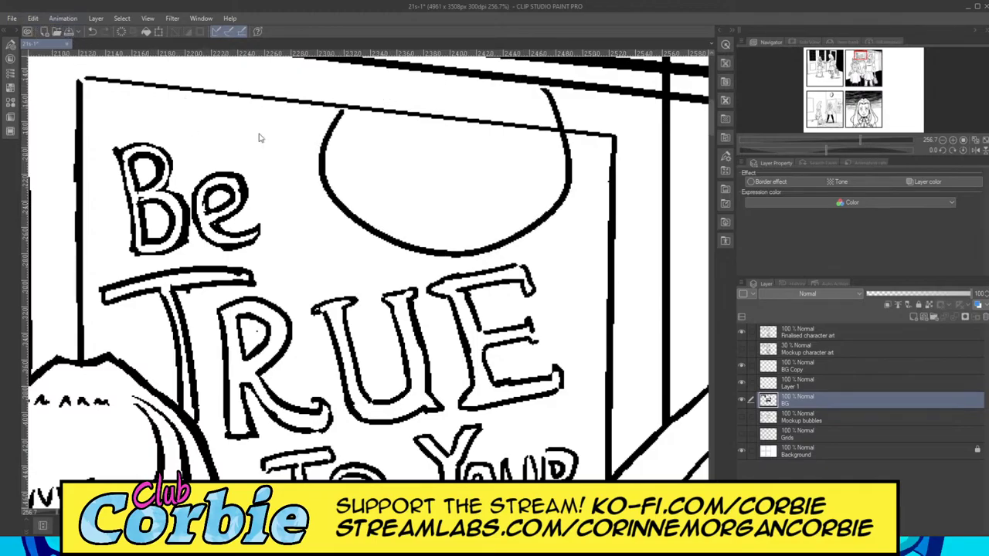
key(ctrl+z)
mouse_move(330, 112)
mouse_down()
mouse_move(385, 269)
mouse_move(473, 73)
mouse_up()
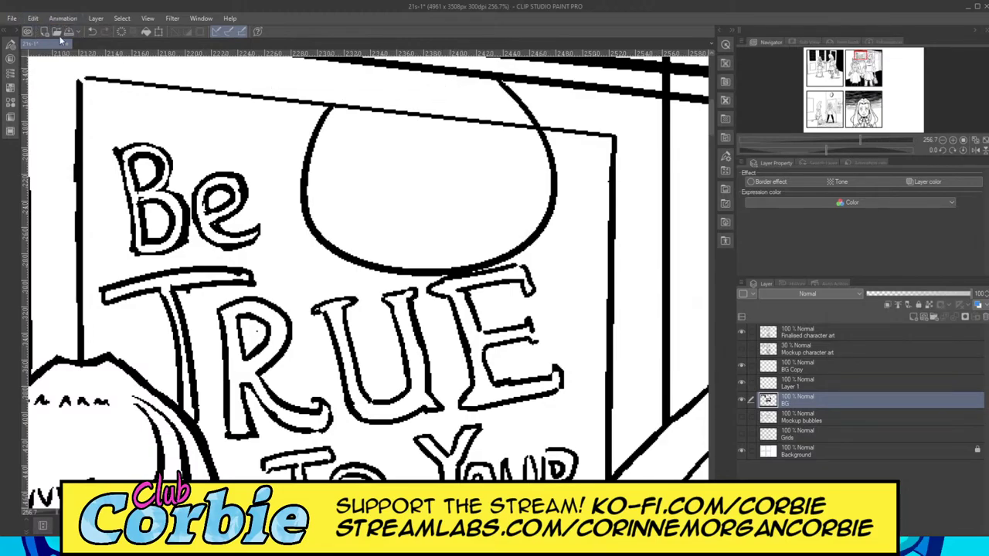
key(ctrl+z)
mouse_move(307, 105)
mouse_down()
mouse_move(532, 135)
mouse_move(494, 94)
mouse_up()
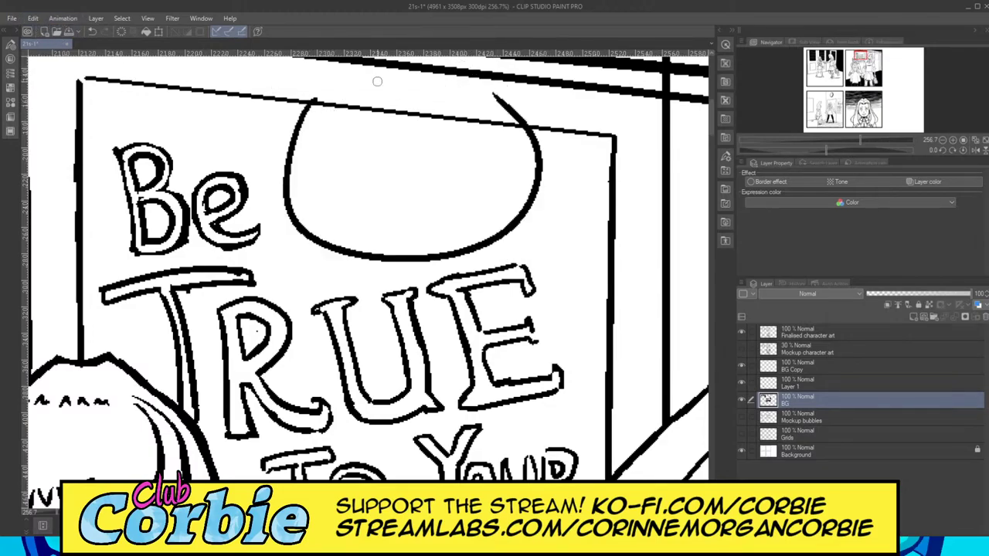
key(ctrl+z)
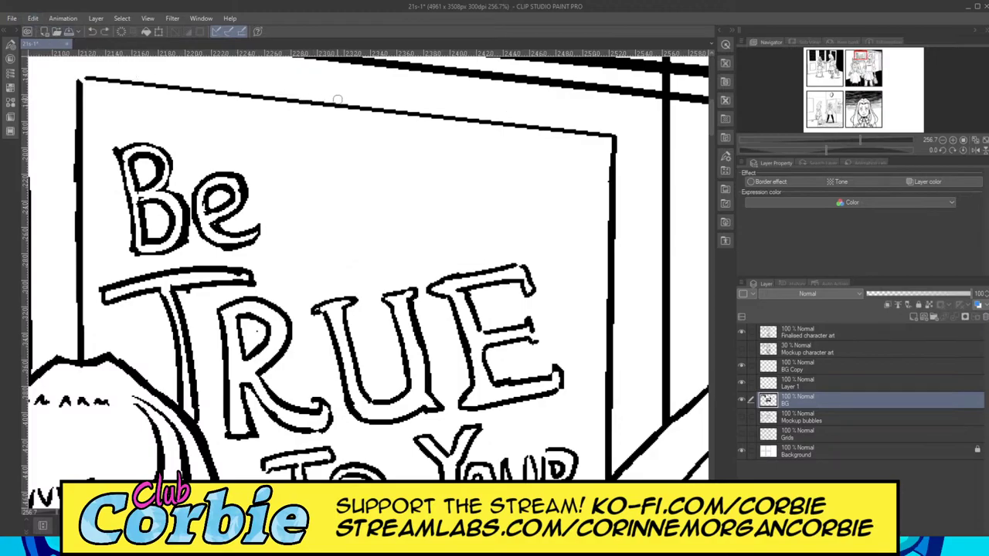
Step: Draw a large round sun hanging from the poster's top edge above "TRUE" and erase the parts extending beyond the poster
mouse_move(337, 99)
mouse_down()
mouse_move(457, 73)
mouse_move(422, 82)
mouse_up()
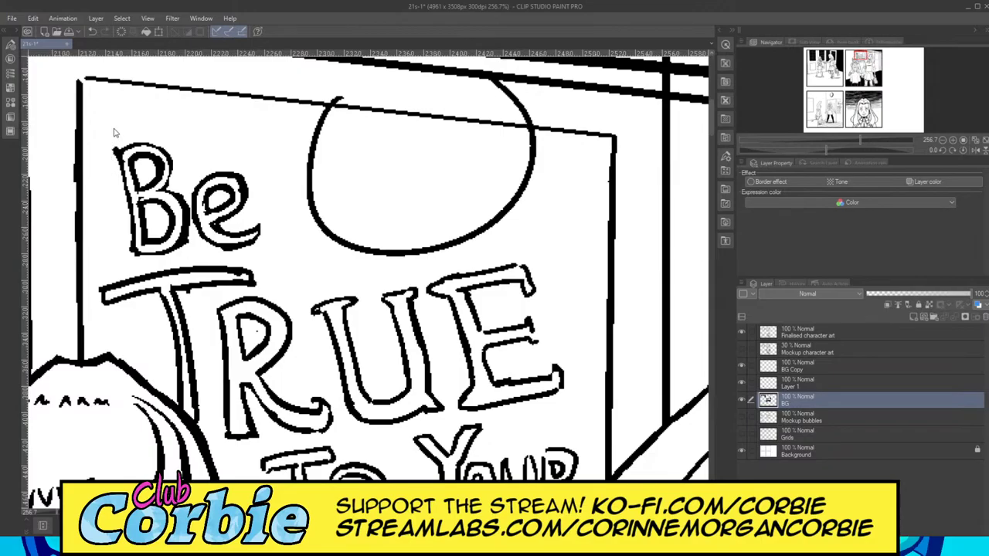
drag(515, 94, 476, 87)
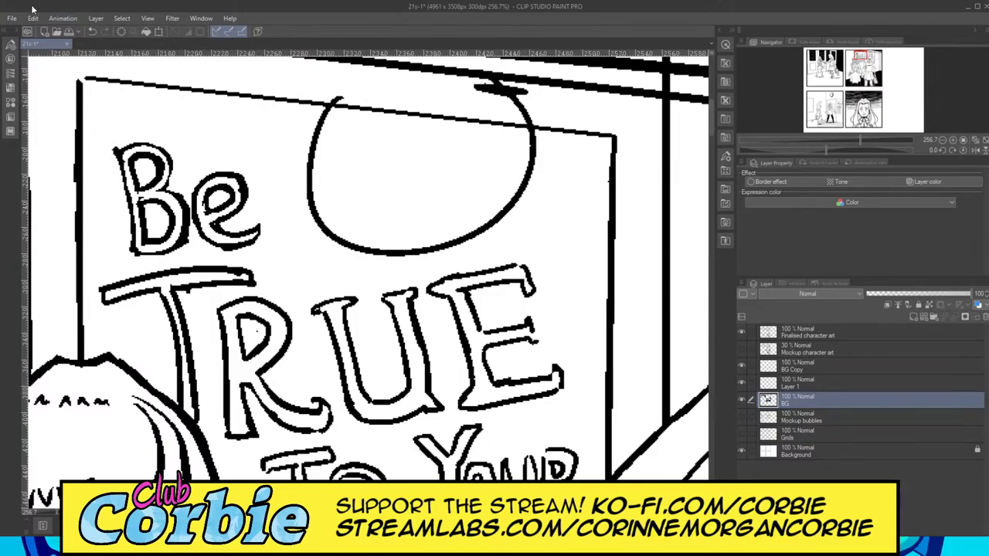
key(ctrl+z)
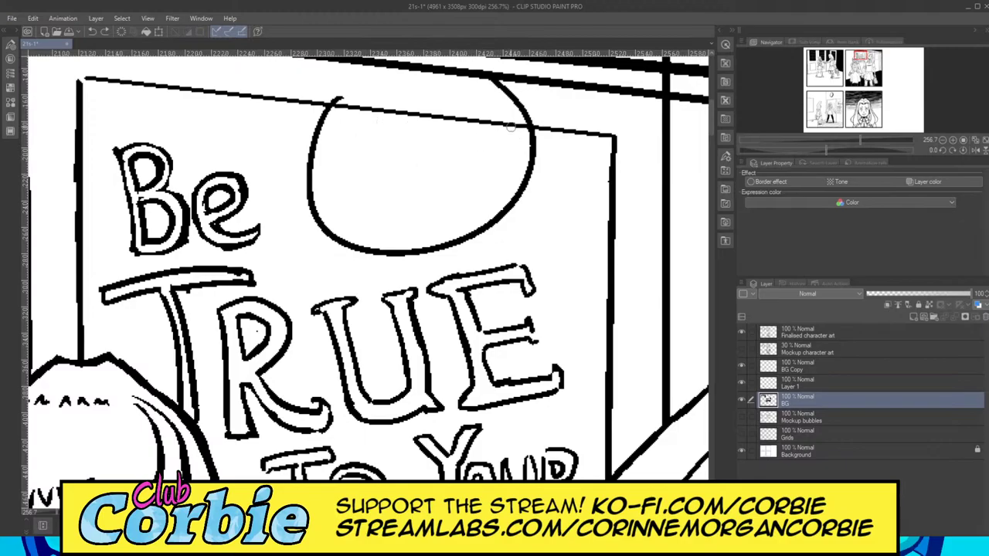
key(e)
mouse_move(528, 115)
mouse_down()
mouse_move(481, 91)
mouse_move(536, 98)
mouse_move(484, 84)
mouse_up()
drag(349, 95, 331, 94)
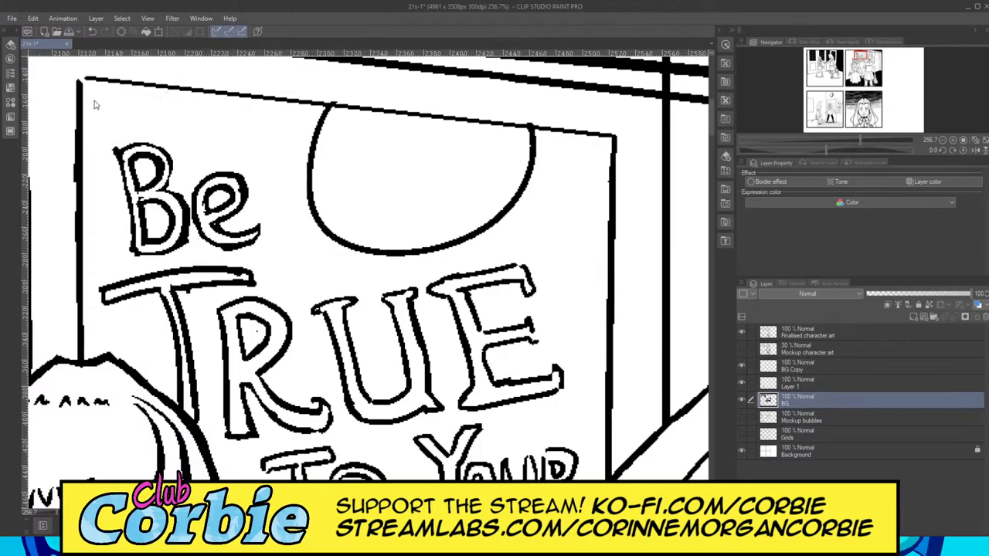
Step: Draw rectangular sunglasses on the sun, with two lens frames, a connecting bridge and side arms
key(p)
mouse_move(334, 157)
mouse_down()
mouse_move(381, 150)
mouse_move(334, 193)
mouse_move(389, 192)
mouse_move(381, 150)
mouse_move(421, 159)
mouse_move(425, 186)
mouse_move(479, 181)
mouse_up()
mouse_move(477, 138)
mouse_down()
mouse_move(424, 141)
mouse_move(452, 138)
mouse_move(425, 140)
mouse_up()
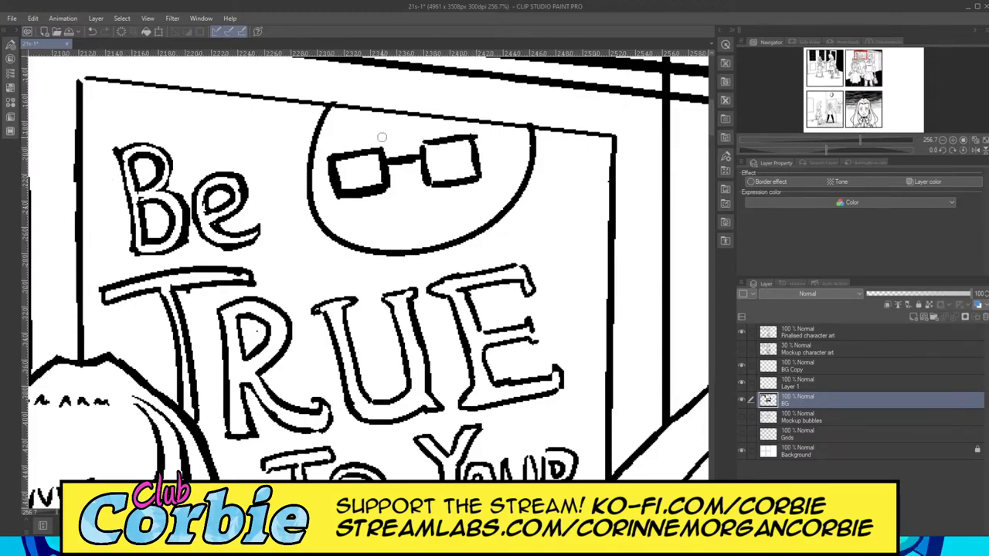
mouse_move(394, 164)
mouse_down()
mouse_move(419, 160)
mouse_move(391, 165)
mouse_up()
mouse_move(327, 164)
mouse_down()
mouse_move(316, 161)
mouse_move(327, 164)
mouse_up()
mouse_move(477, 143)
mouse_down()
mouse_move(492, 137)
mouse_move(476, 142)
mouse_up()
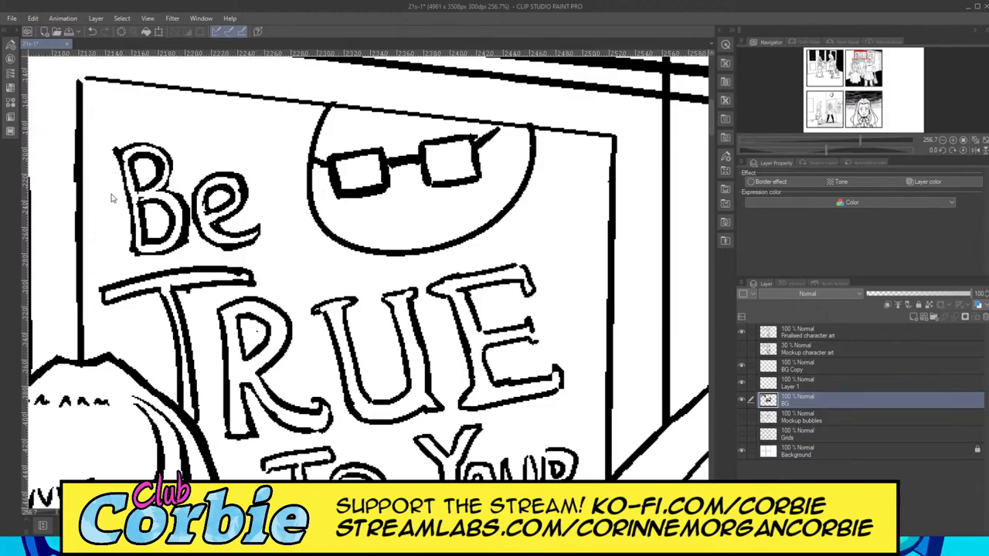
Step: Fill both sunglass lenses with black and erase diagonal highlight streaks across them
key(g)
click(358, 171)
click(445, 155)
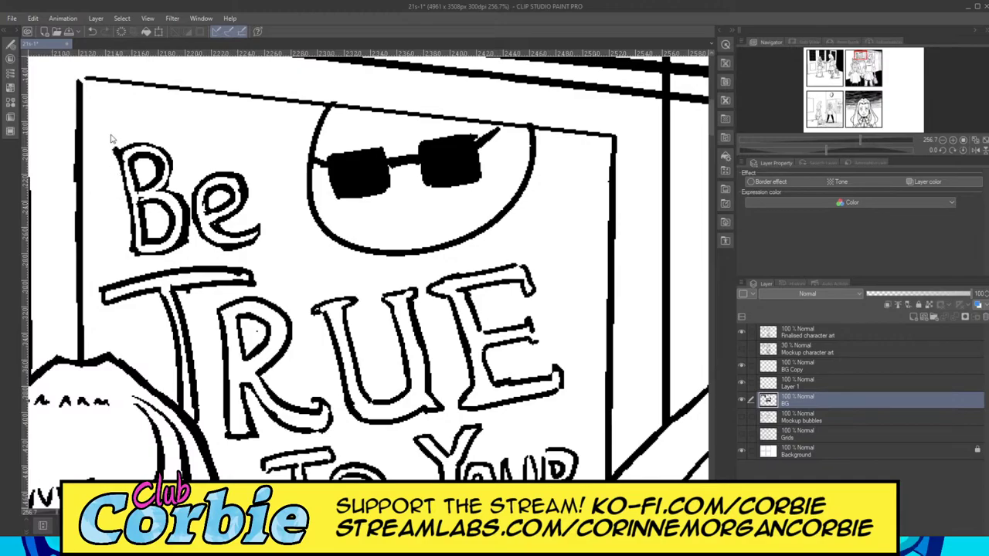
drag(368, 165, 343, 190)
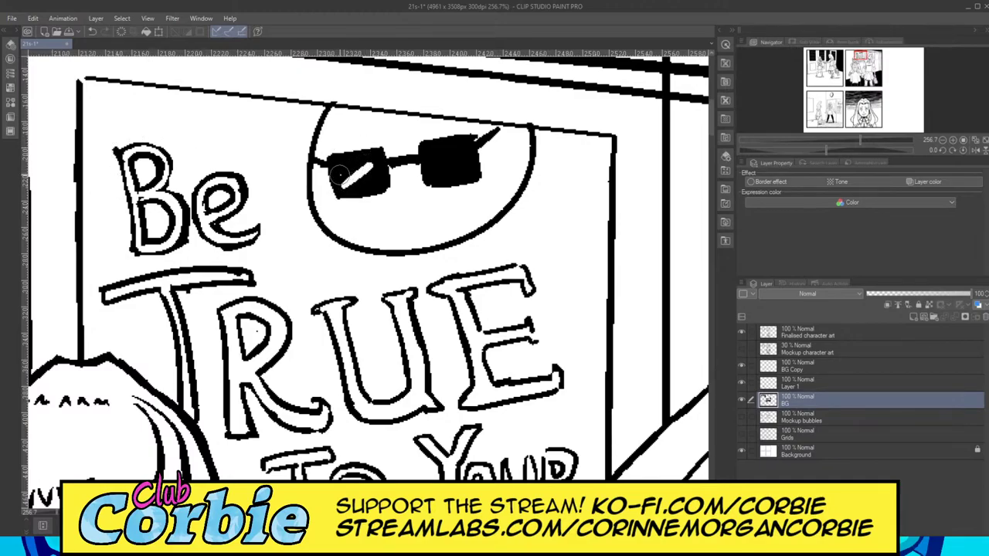
drag(460, 149, 429, 178)
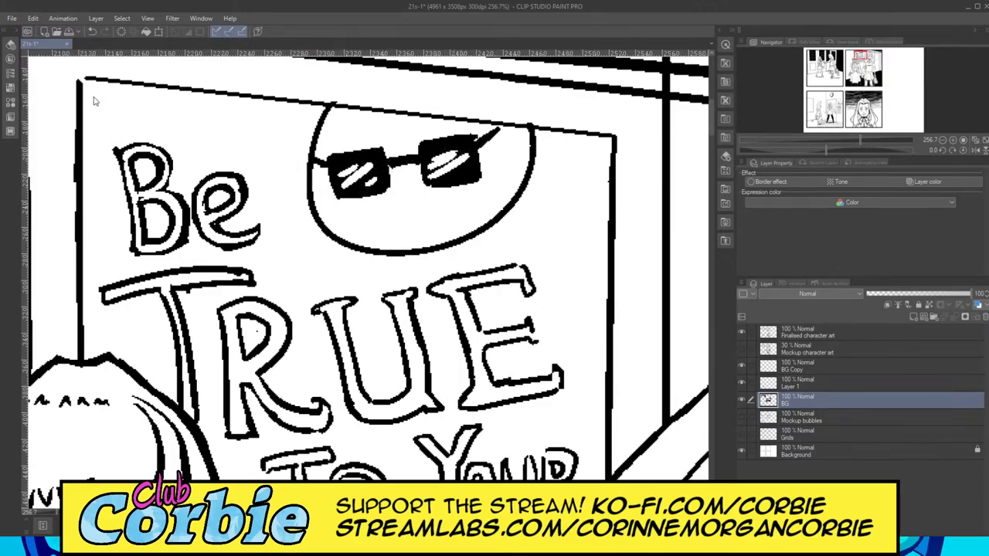
Step: Draw short ray lines radiating around the sun's outline inside the poster
drag(270, 258, 301, 240)
drag(270, 207, 291, 201)
mouse_move(258, 164)
mouse_down()
mouse_move(290, 165)
mouse_move(279, 117)
mouse_up()
mouse_move(335, 256)
mouse_down()
mouse_move(318, 279)
mouse_move(372, 281)
mouse_up()
drag(426, 261, 423, 276)
drag(513, 230, 525, 239)
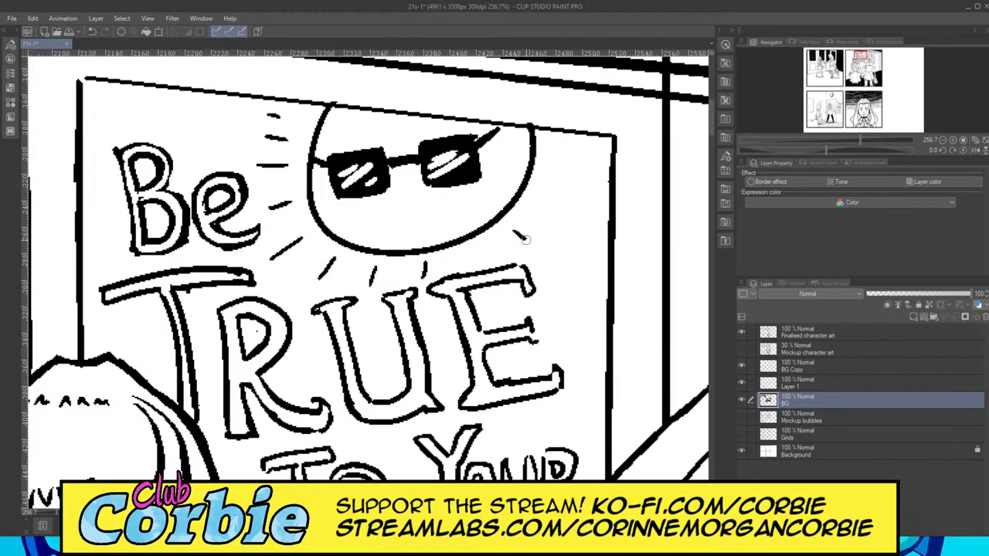
drag(550, 192, 578, 204)
drag(555, 156, 584, 161)
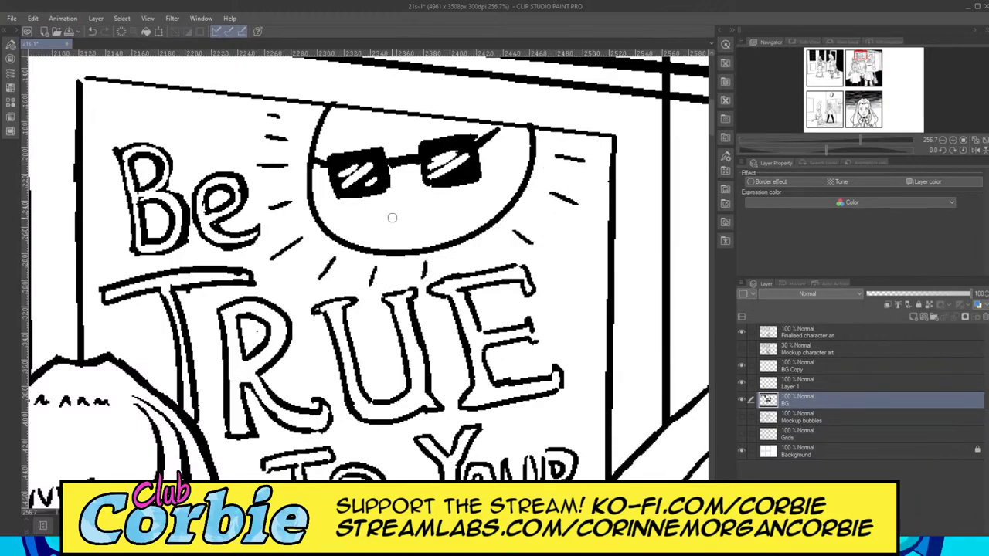
Step: Draw an open, outlined grin on the sun's face below the sunglasses
mouse_move(378, 215)
mouse_down()
mouse_move(448, 204)
mouse_move(430, 226)
mouse_move(373, 222)
mouse_up()
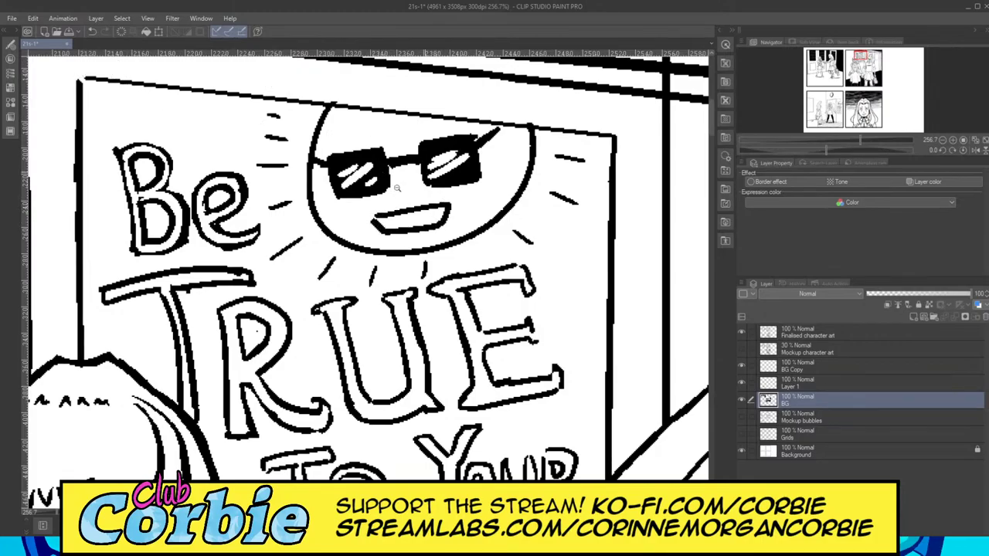
scroll(398, 189, down, 10)
scroll(435, 192, up, 3)
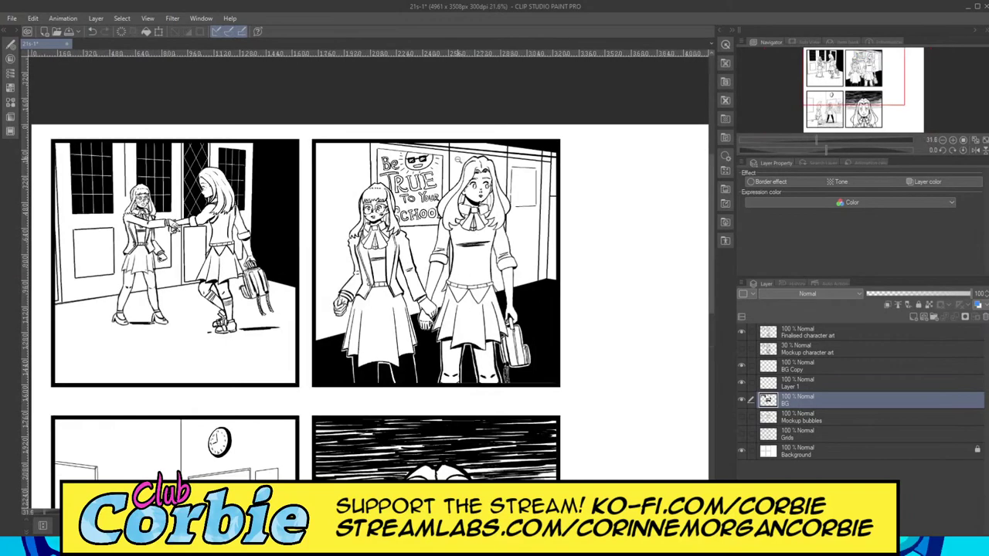
Step: Examine the finished poster's sun and lettering behind the two girls, up close and within the whole panel
scroll(490, 160, up, 2)
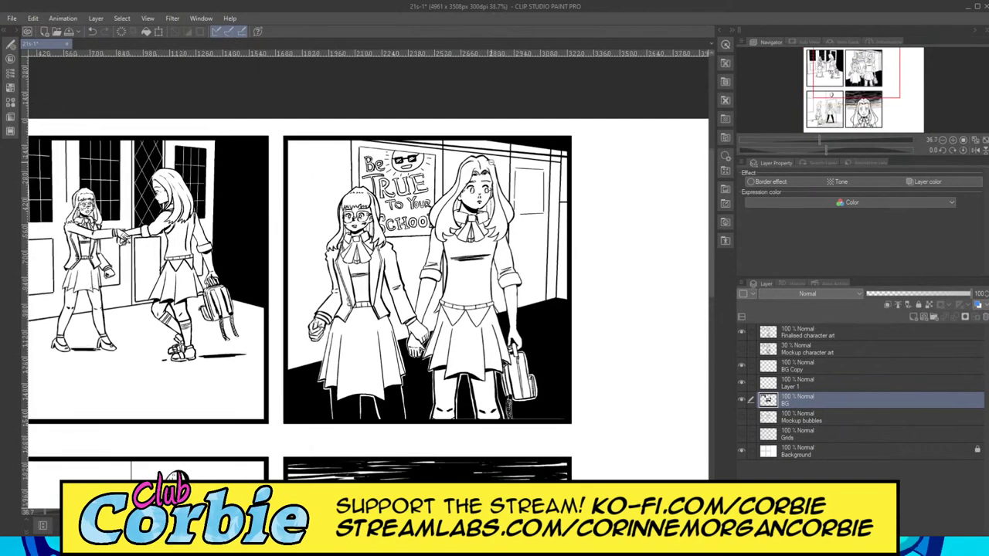
scroll(429, 140, up, 4)
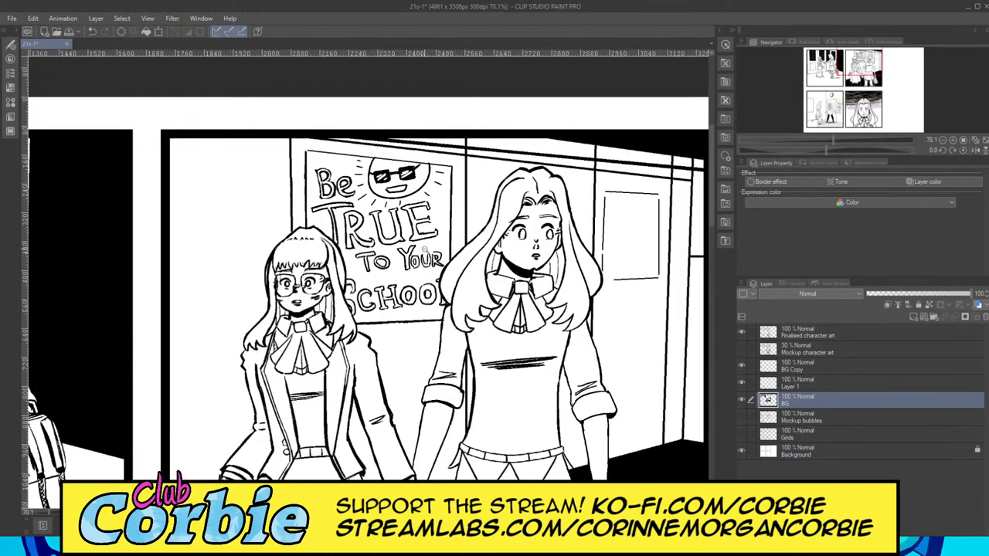
scroll(389, 258, up, 5)
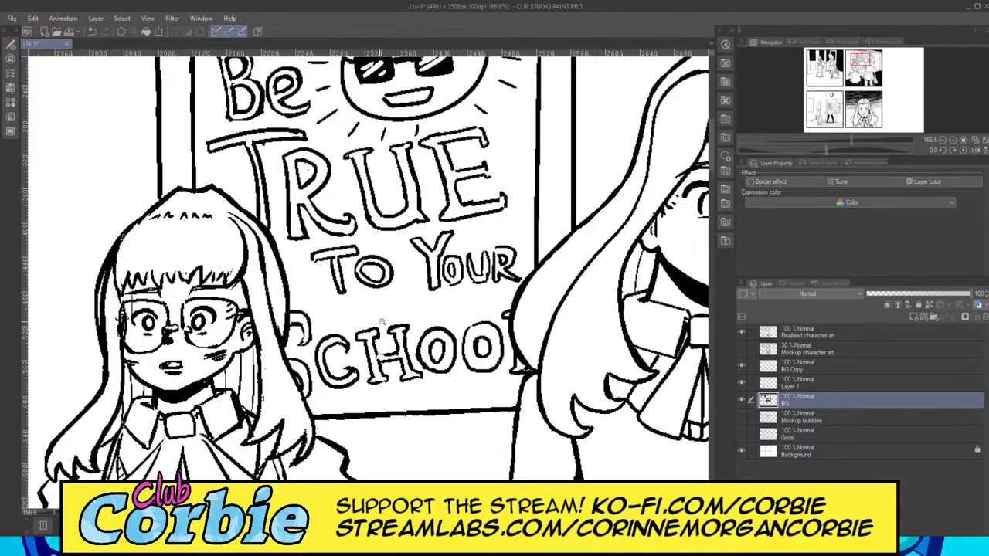
scroll(382, 322, down, 6)
scroll(384, 297, up, 3)
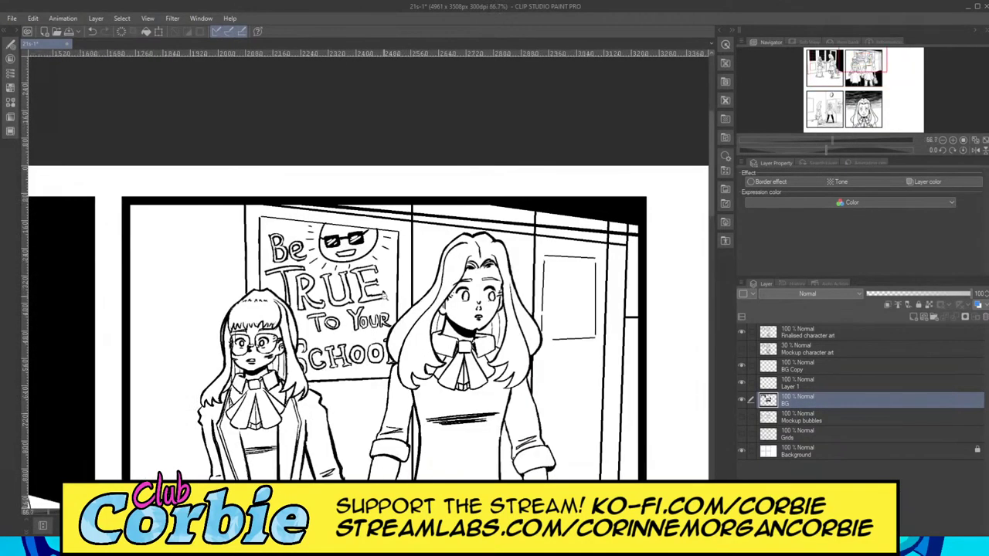
scroll(358, 306, up, 2)
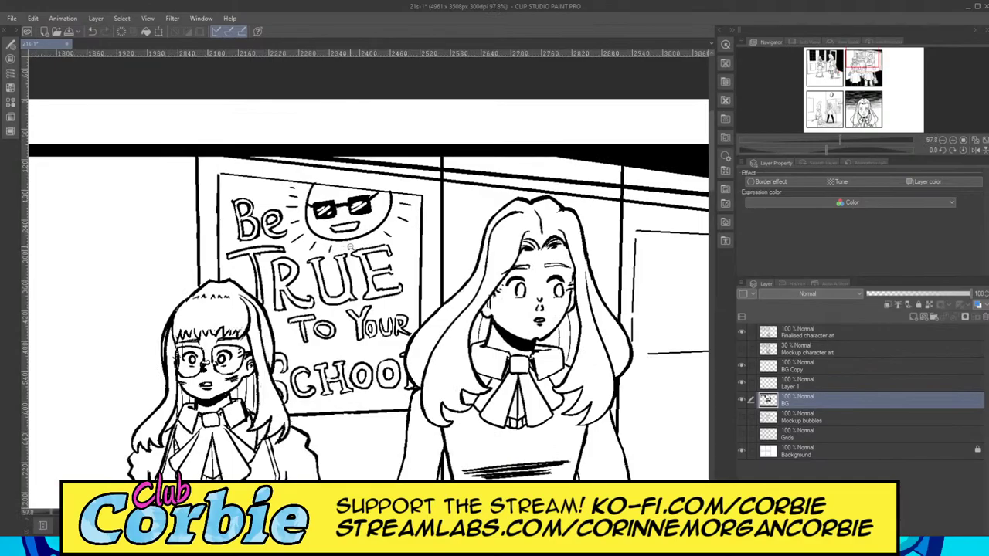
drag(330, 275, 388, 266)
mouse_move(379, 202)
mouse_down()
mouse_move(290, 213)
mouse_move(395, 207)
mouse_up()
scroll(396, 206, up, 2)
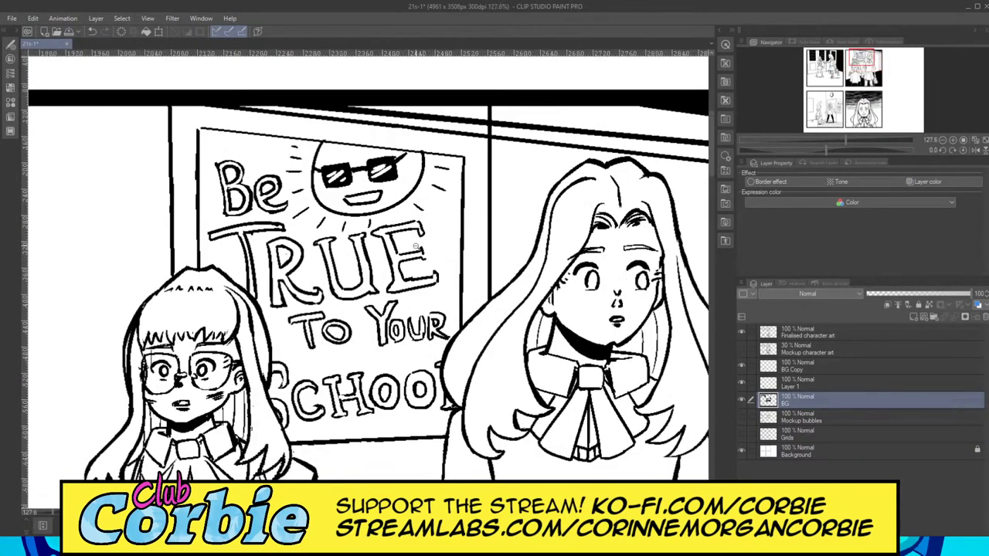
scroll(409, 262, down, 3)
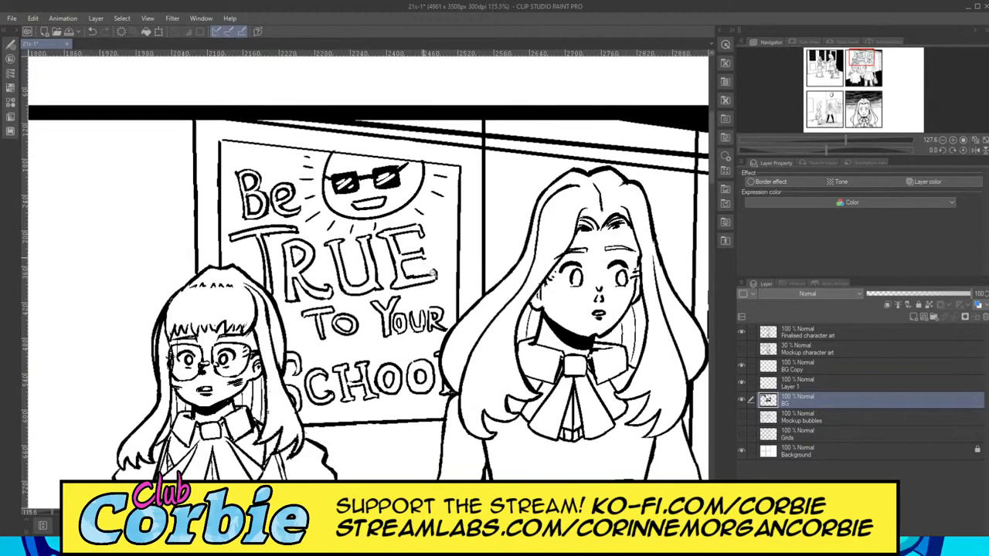
scroll(411, 266, up, 3)
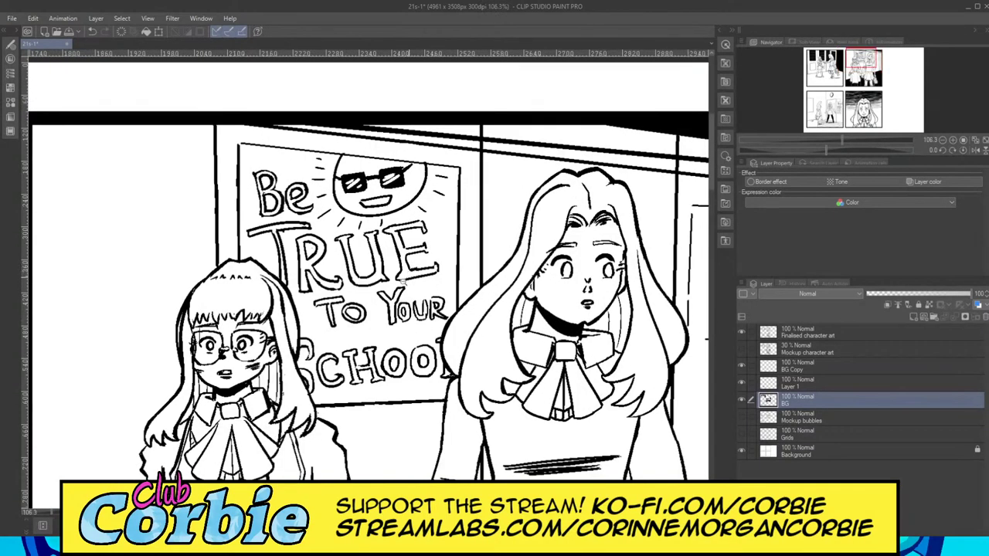
scroll(404, 283, down, 2)
scroll(414, 301, up, 2)
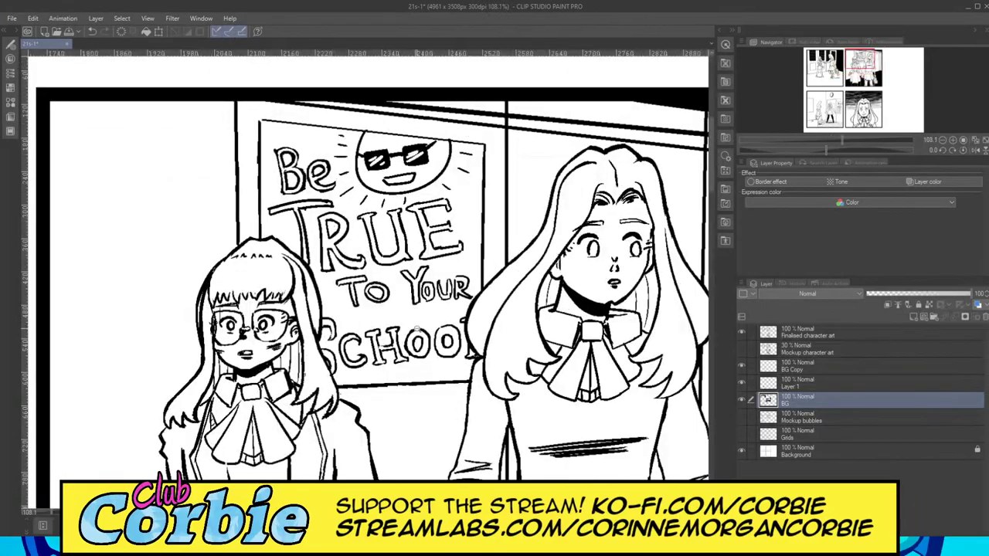
Step: Try to thin the outline of the first O in "SCHOOL" with the eraser
scroll(397, 359, up, 8)
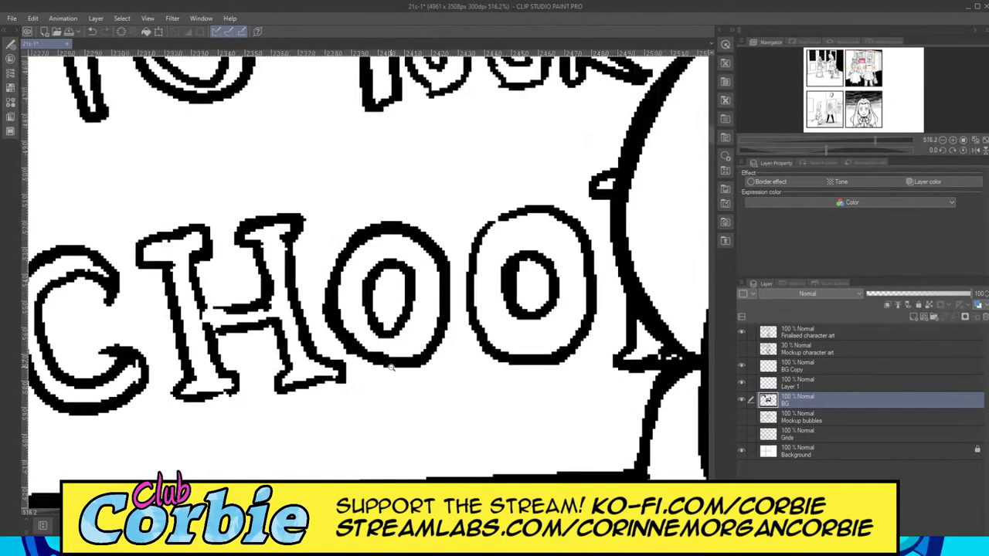
key(e)
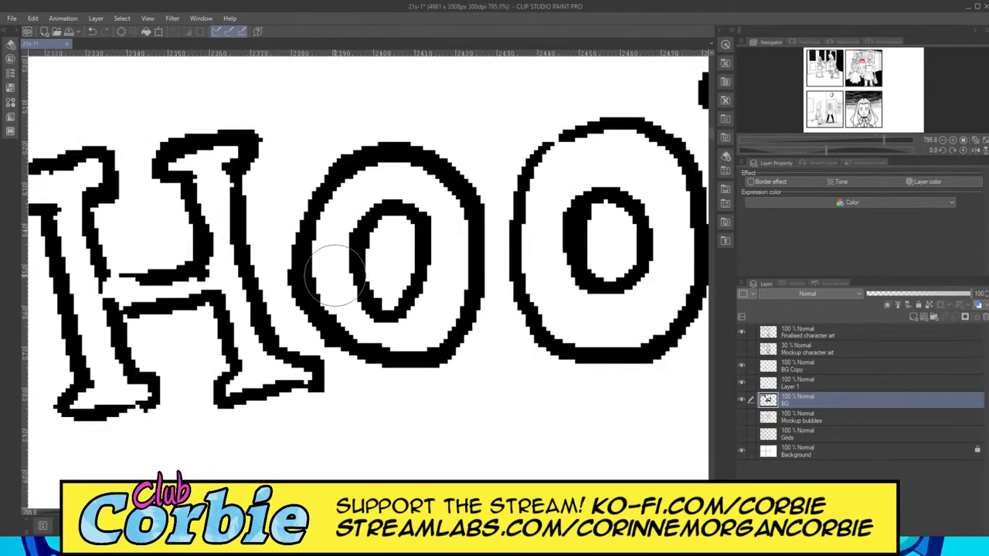
drag(342, 313, 376, 331)
key(ctrl+z)
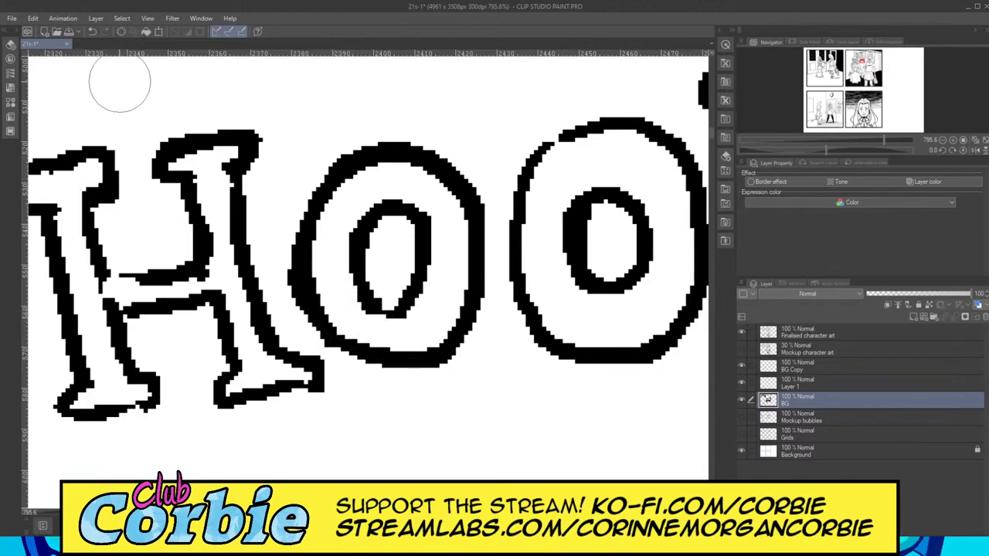
Step: Show the Mockup bubbles layer briefly to compare the speech bubbles with the poster, and hide it again
scroll(341, 285, down, 10)
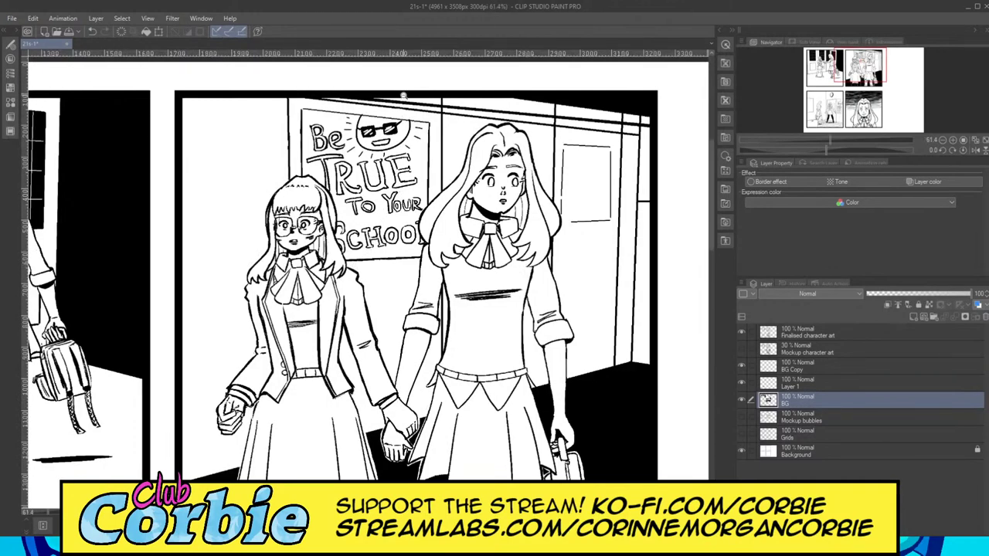
scroll(403, 96, down, 1)
scroll(402, 99, up, 2)
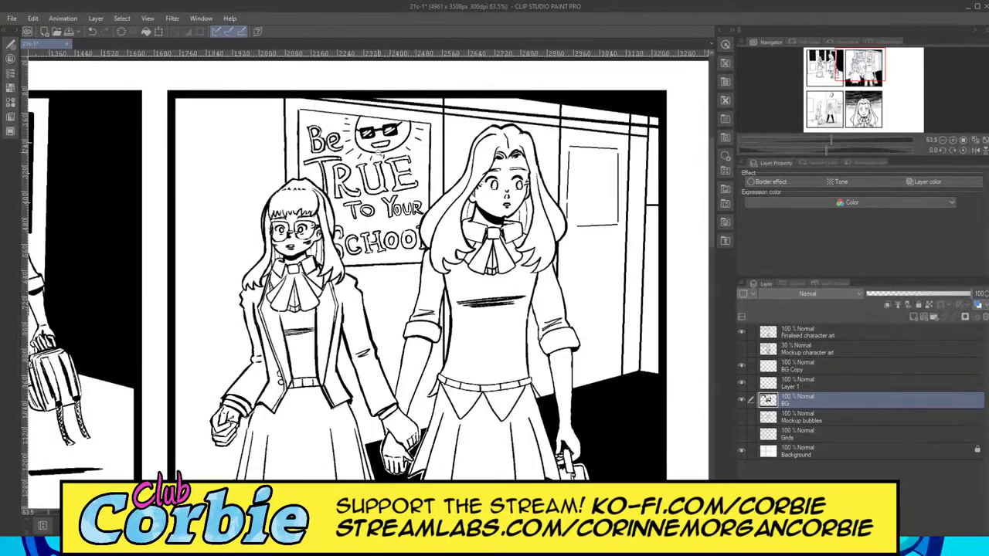
click(743, 416)
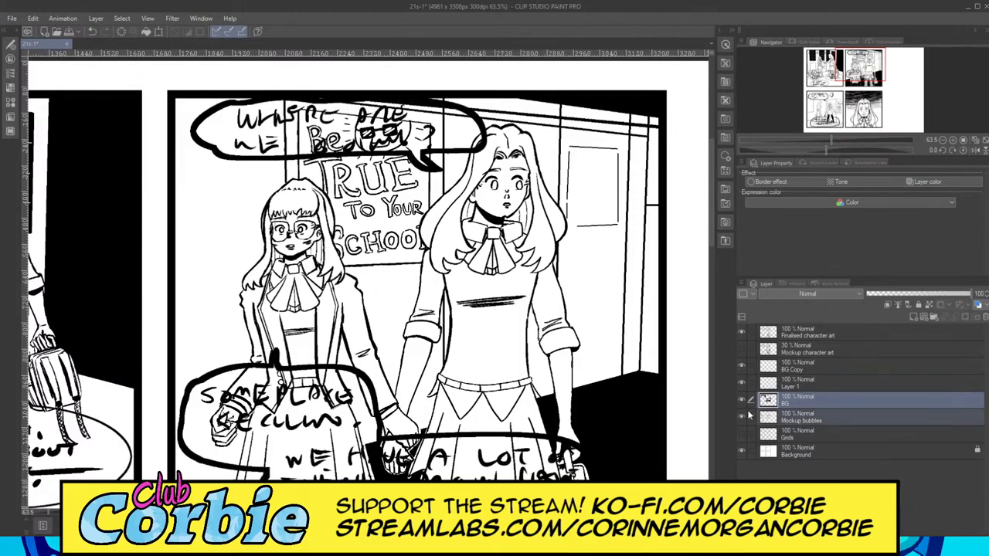
click(743, 415)
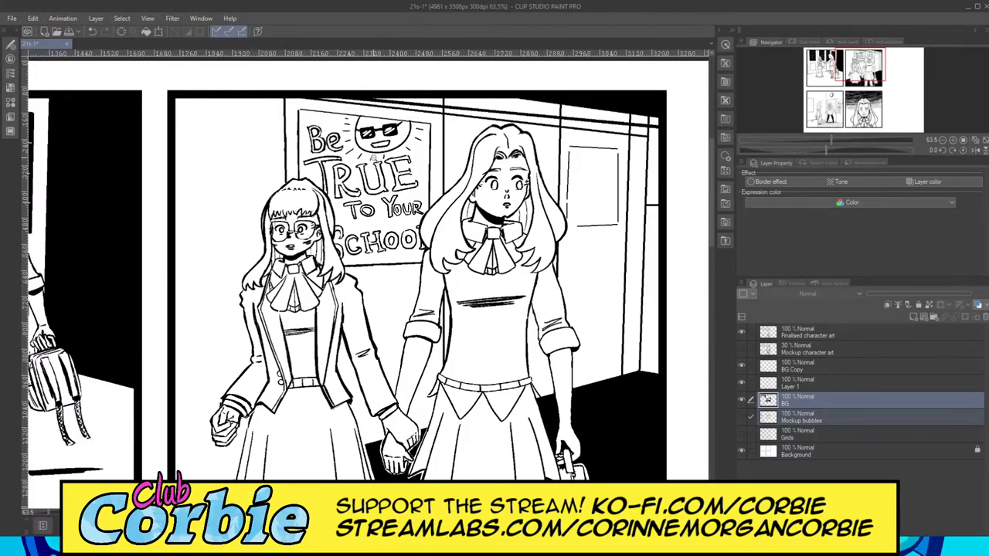
Step: Thicken the upper outline of the E in "TRUE", close the gap at its tip and smooth the inner corner of its top arm
scroll(374, 159, up, 4)
scroll(409, 193, up, 4)
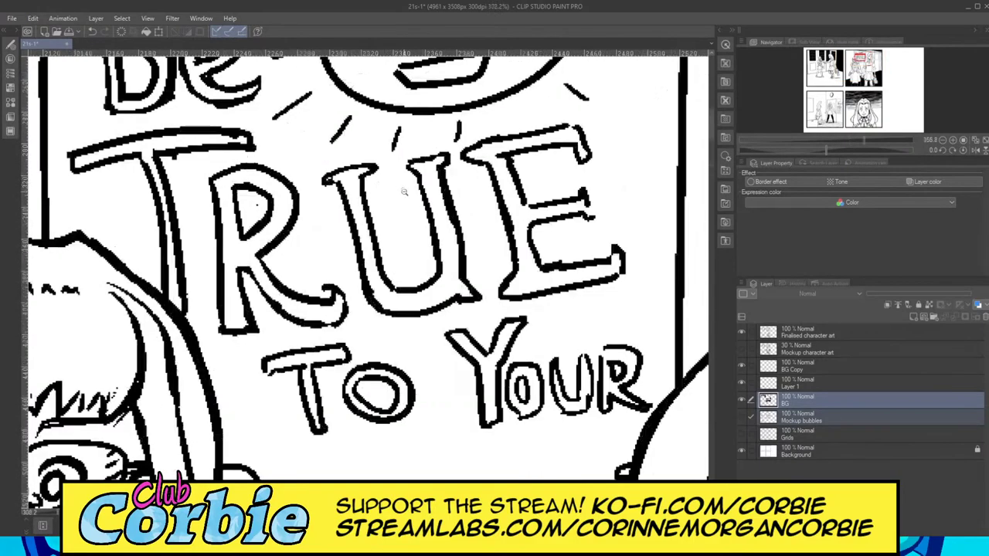
scroll(618, 112, up, 6)
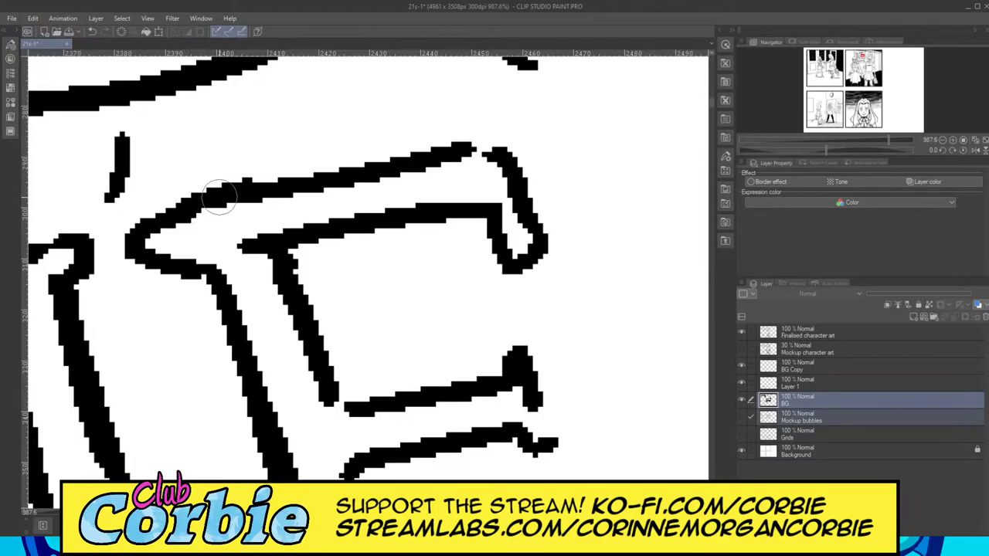
mouse_move(266, 184)
mouse_down()
mouse_move(348, 154)
mouse_move(506, 147)
mouse_up()
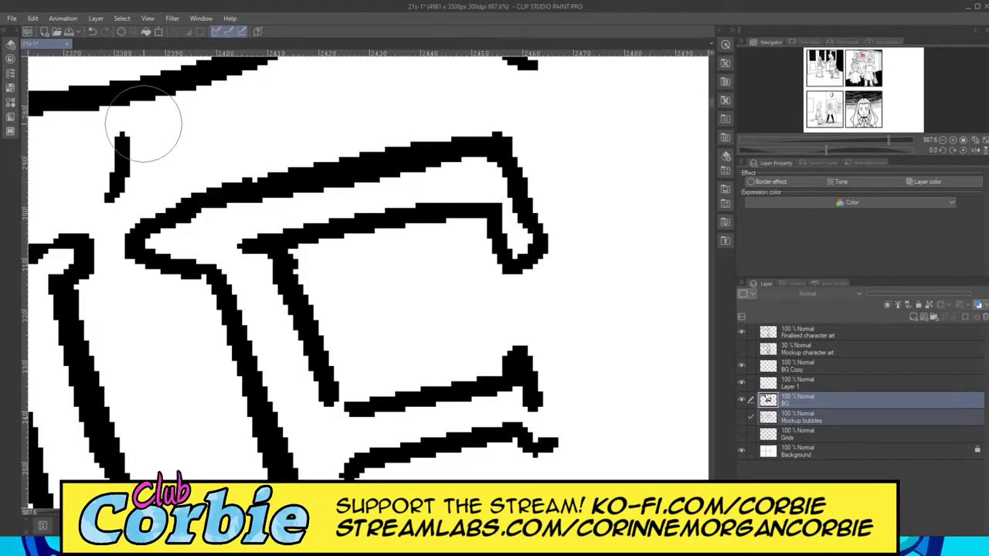
mouse_move(508, 233)
mouse_down()
mouse_move(494, 176)
mouse_move(496, 209)
mouse_move(486, 214)
mouse_move(518, 263)
mouse_up()
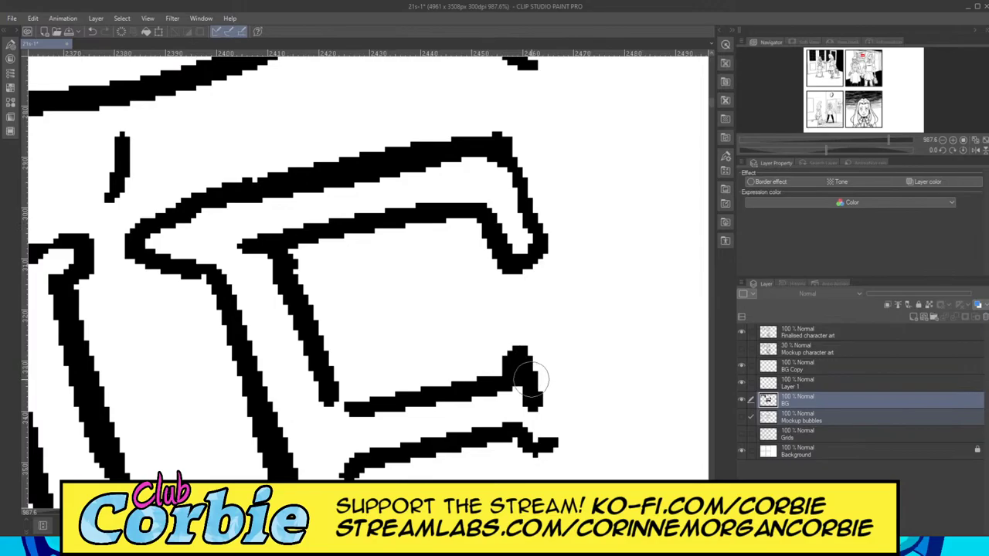
Step: Close the open end of the E's middle arm with a short, slightly slanted stroke
drag(532, 386, 541, 446)
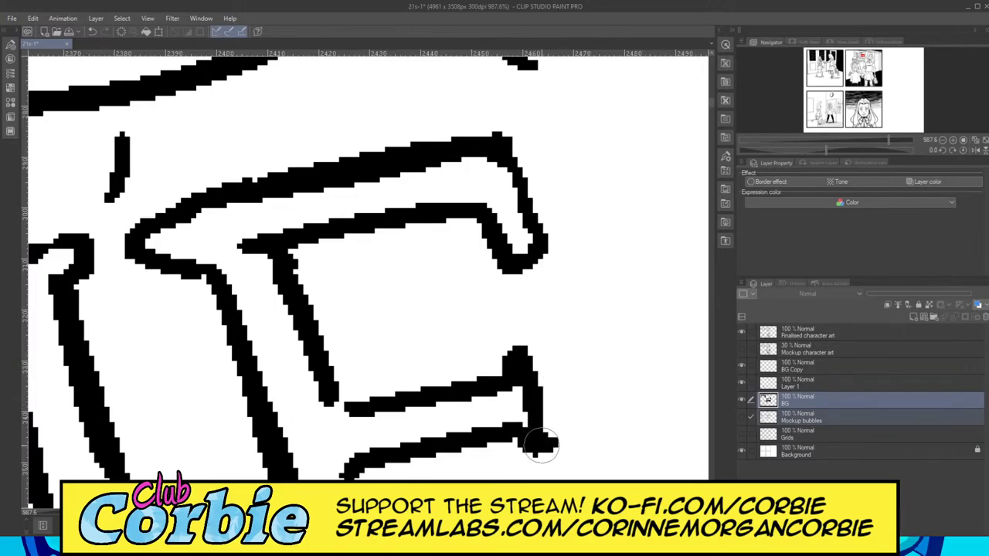
click(44, 36)
drag(531, 390, 547, 436)
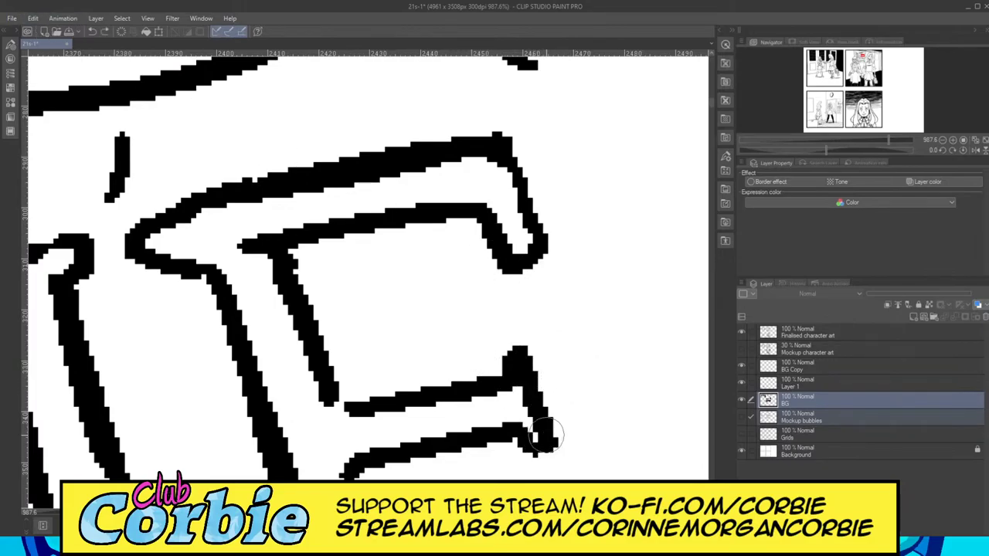
scroll(373, 232, down, 10)
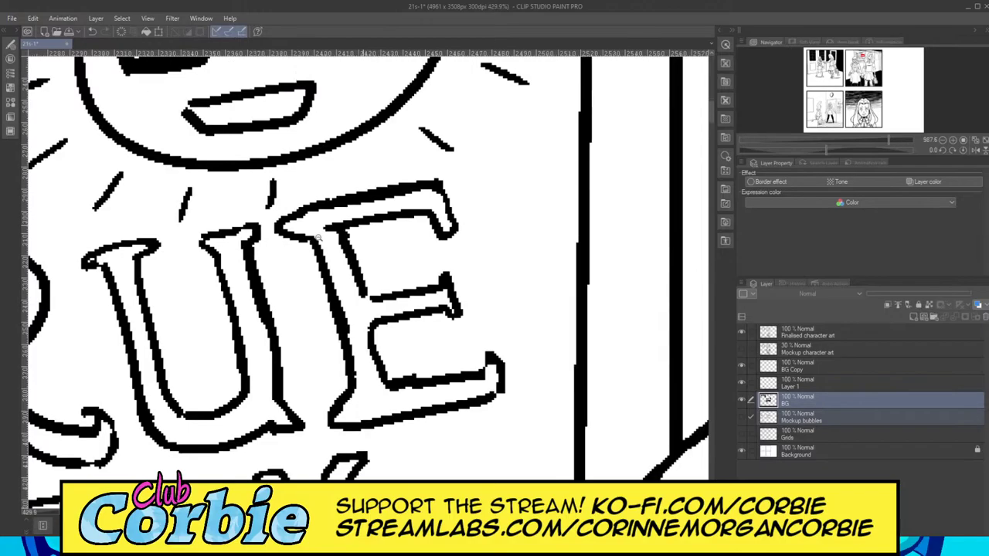
Step: Thicken and join the broken border lines of the blank notice beside the taller girl into a closed rectangle
scroll(371, 245, down, 5)
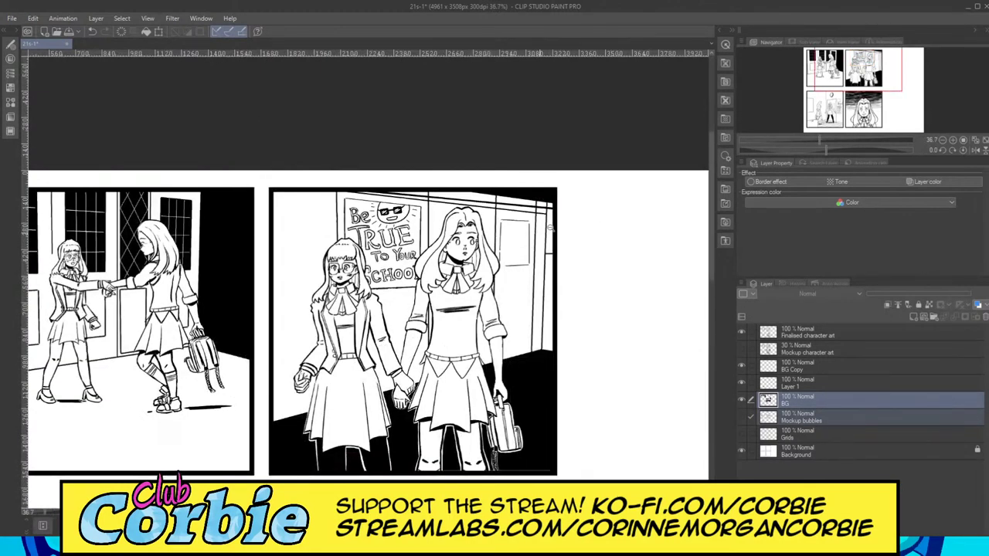
scroll(550, 228, up, 5)
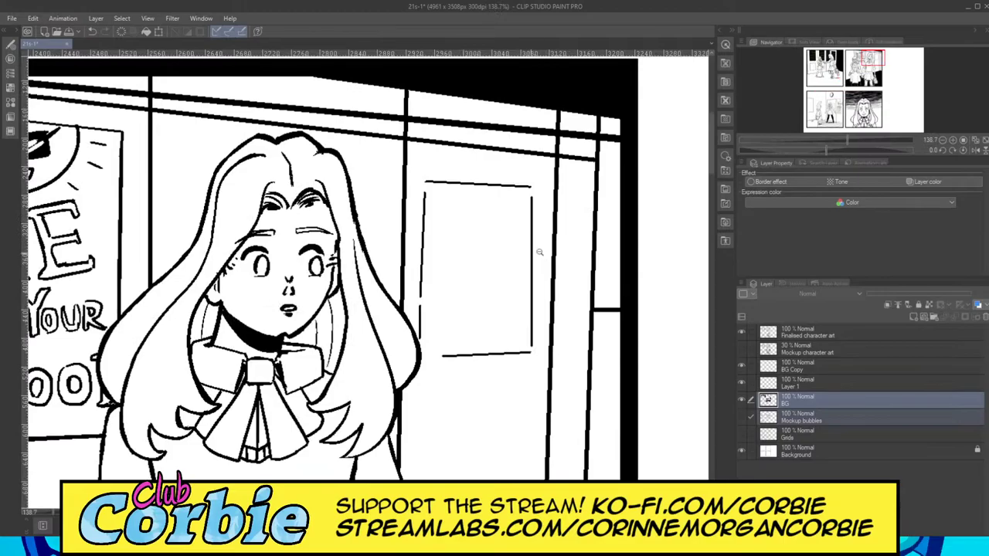
scroll(539, 252, up, 3)
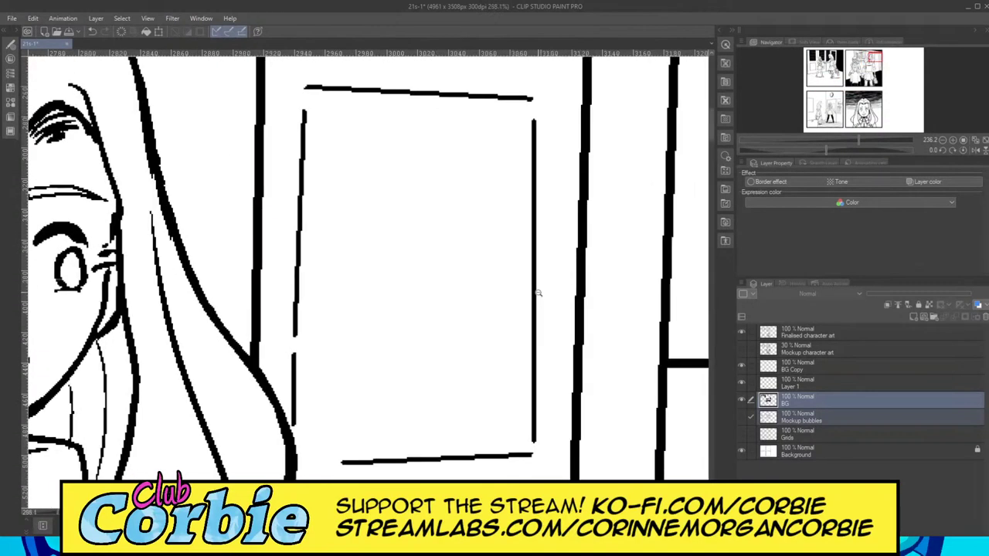
scroll(539, 294, down, 1)
scroll(534, 287, up, 2)
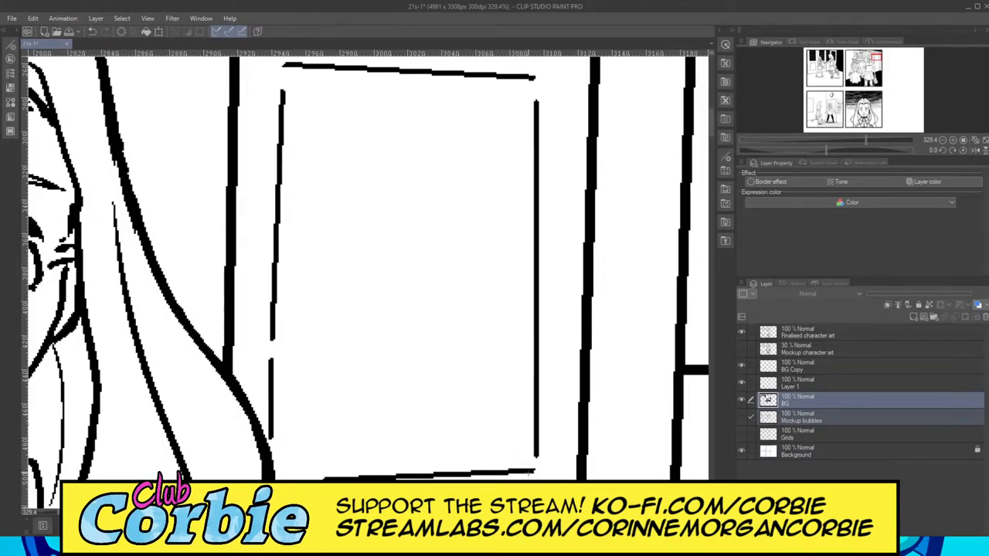
mouse_move(534, 469)
mouse_down()
mouse_move(539, 78)
mouse_move(285, 67)
mouse_move(269, 464)
mouse_move(535, 465)
mouse_up()
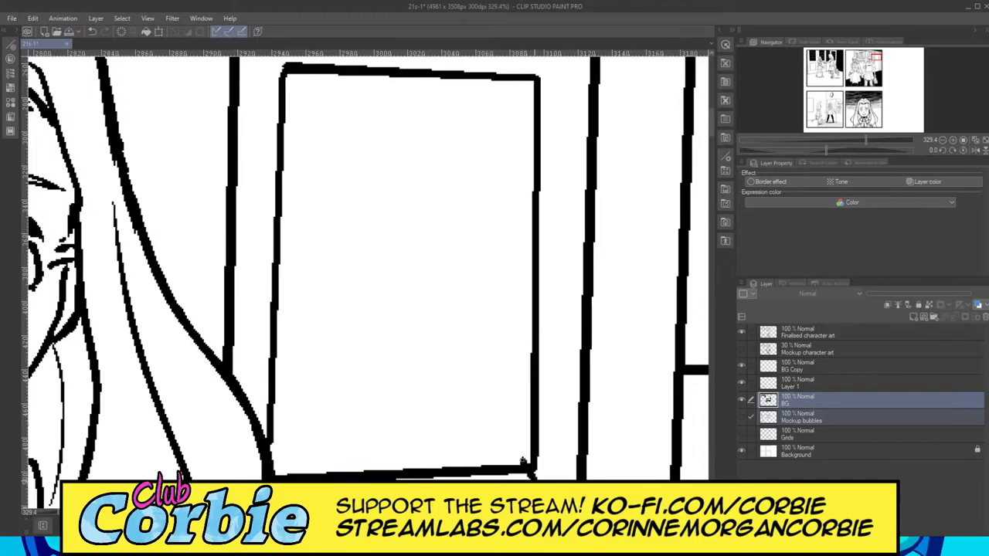
Step: Draw small tape pieces over the blank notice's four corners and erase the border lines showing inside them
drag(545, 477, 524, 453)
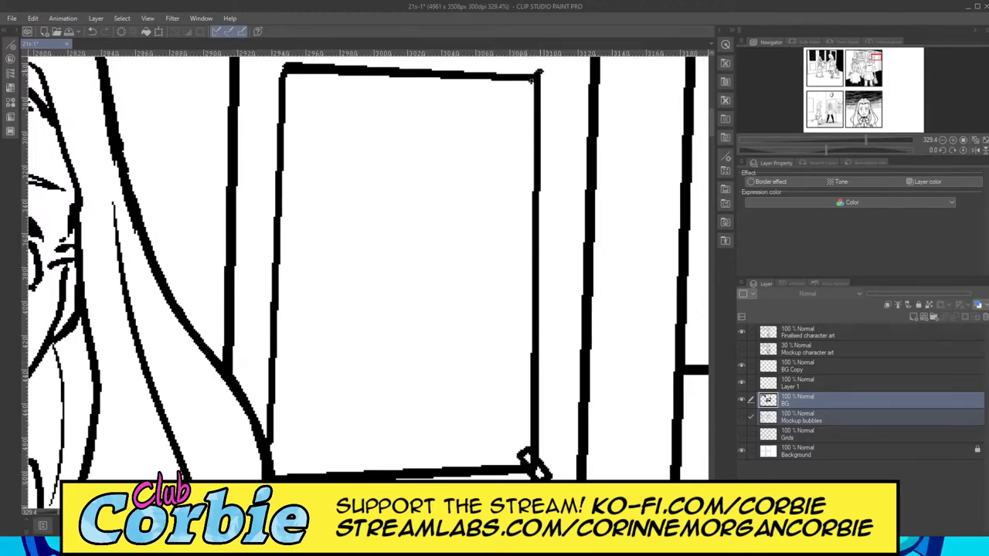
mouse_move(526, 86)
mouse_down()
mouse_move(550, 63)
mouse_move(557, 75)
mouse_move(536, 98)
mouse_up()
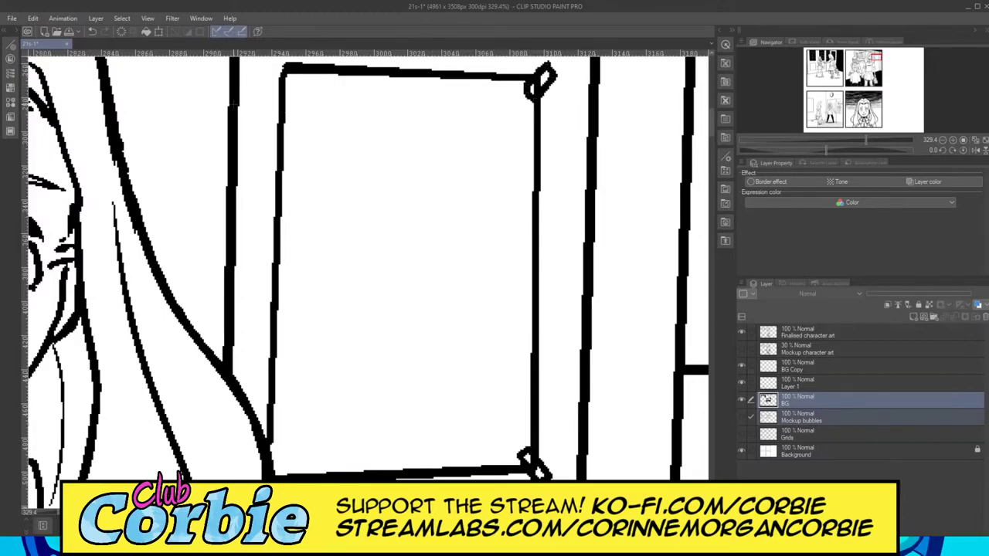
mouse_move(265, 75)
mouse_down()
mouse_move(299, 79)
mouse_move(279, 63)
mouse_move(267, 72)
mouse_up()
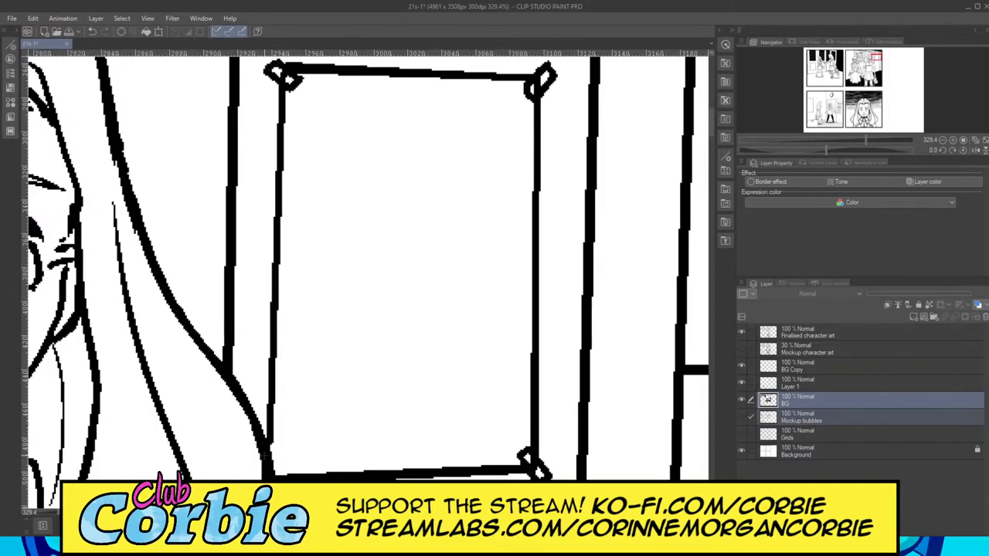
mouse_move(276, 444)
mouse_down()
mouse_move(266, 454)
mouse_move(289, 456)
mouse_move(270, 463)
mouse_up()
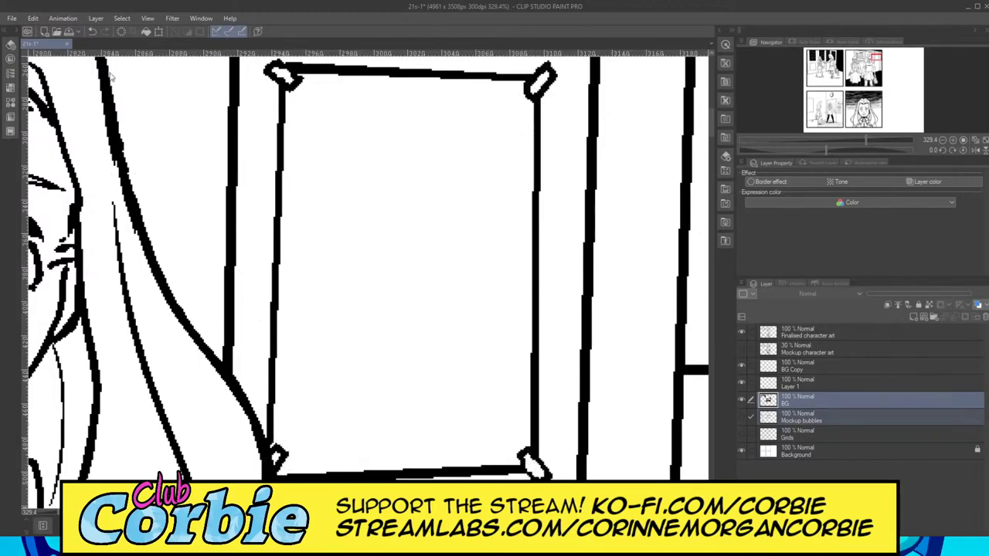
drag(402, 252, 352, 275)
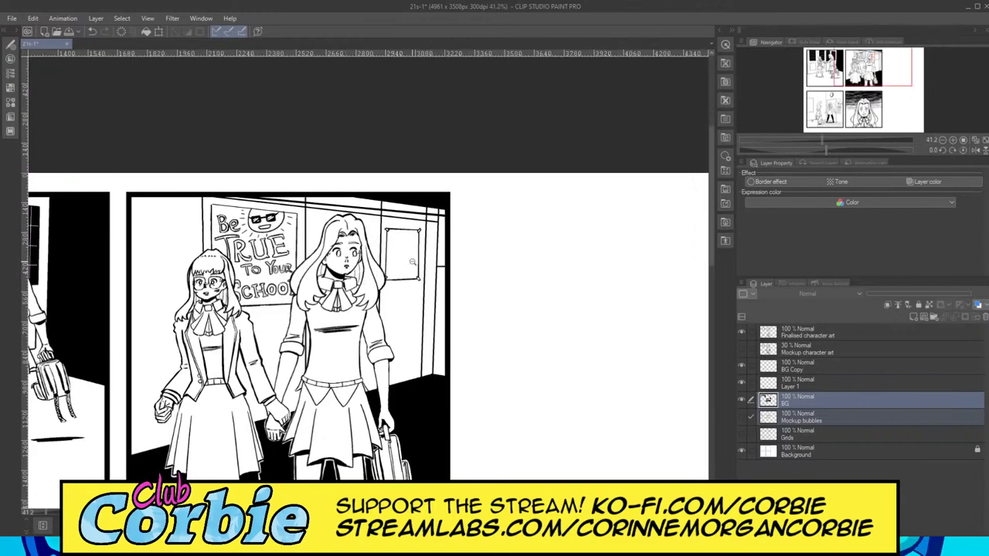
scroll(410, 245, up, 5)
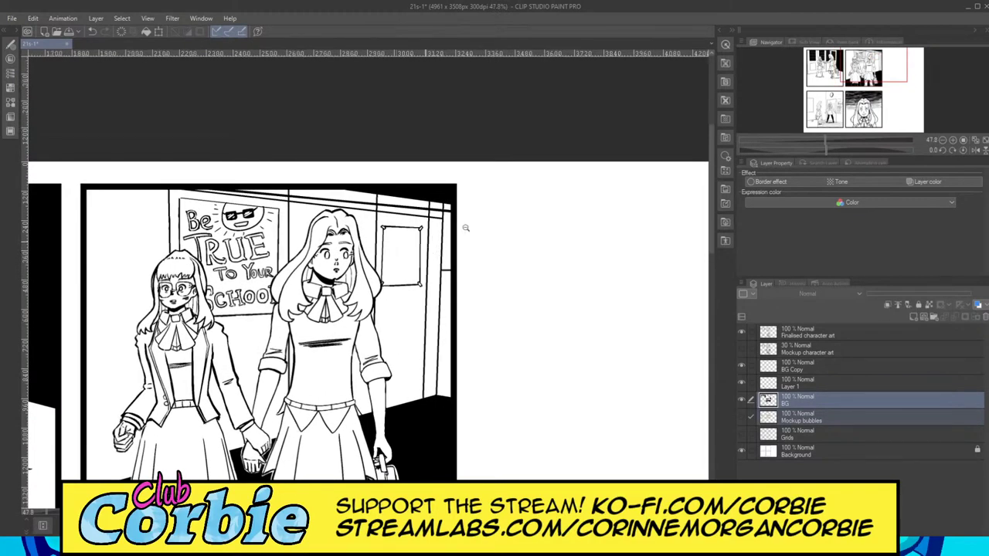
scroll(367, 286, up, 2)
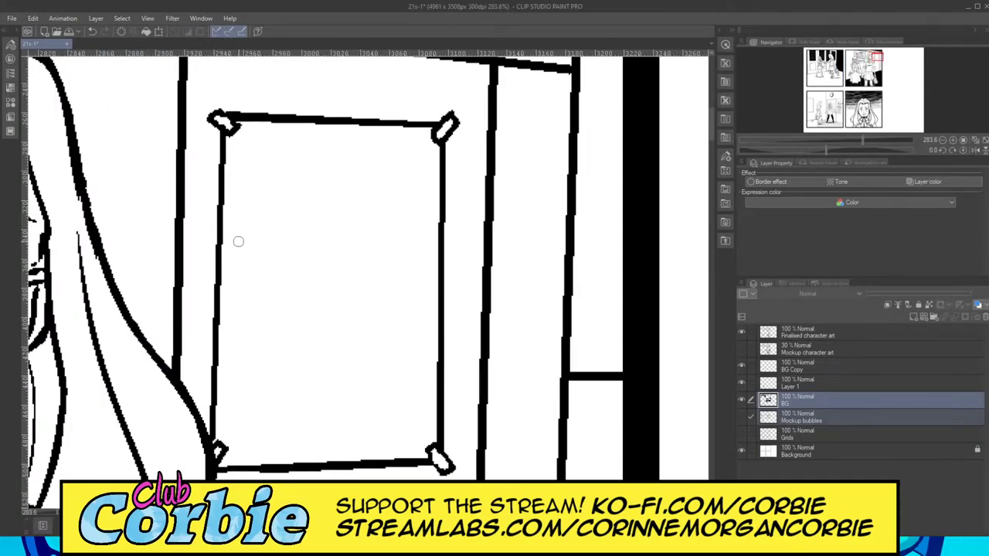
Step: Hand-letter "RACOON PRIDE!" in two lines inside the taped notice beside the taller girl
mouse_move(235, 221)
mouse_down()
mouse_move(247, 292)
mouse_move(244, 266)
mouse_move(280, 290)
mouse_move(288, 255)
mouse_move(310, 278)
mouse_up()
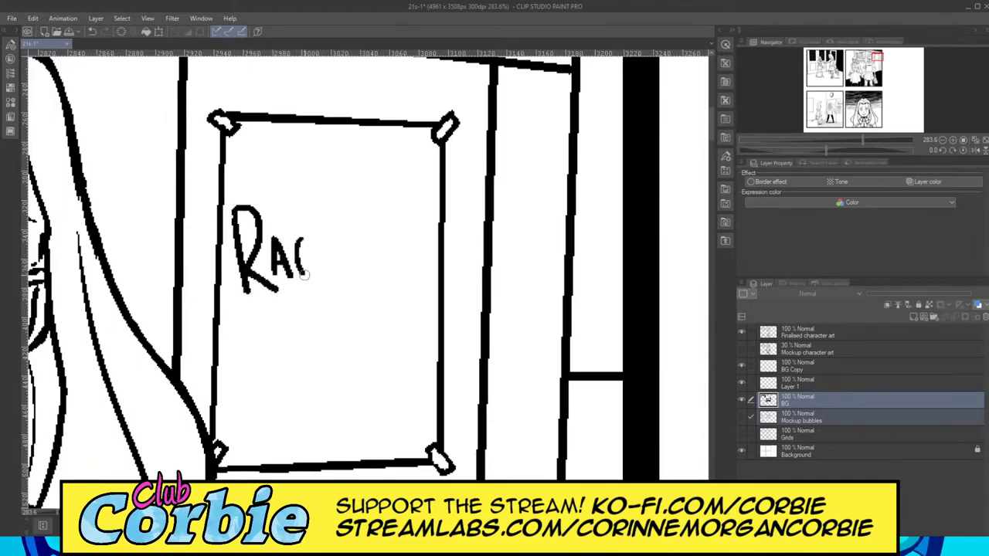
mouse_move(322, 234)
mouse_down()
mouse_move(356, 273)
mouse_move(367, 238)
mouse_move(350, 231)
mouse_move(388, 264)
mouse_move(407, 259)
mouse_move(403, 224)
mouse_up()
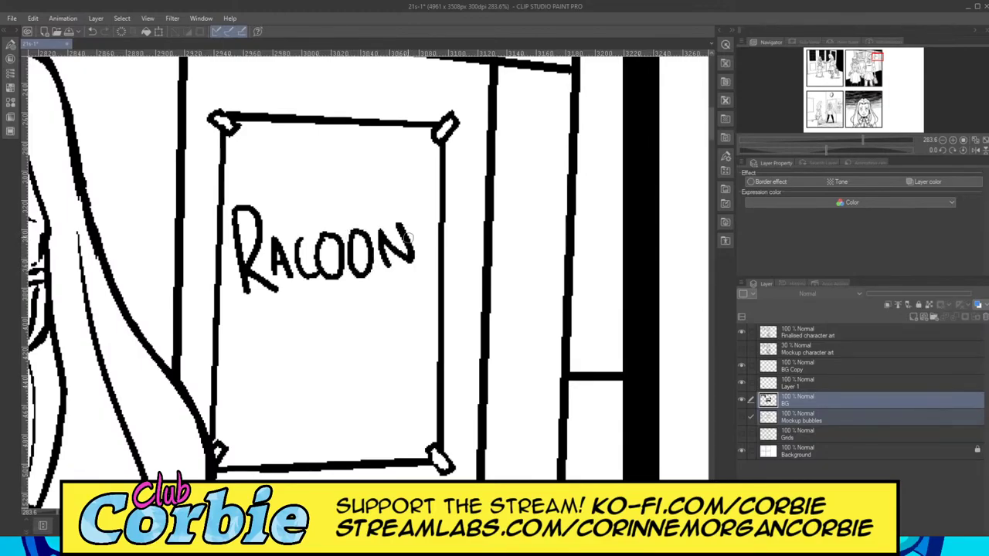
mouse_move(232, 316)
mouse_down()
mouse_move(249, 392)
mouse_move(264, 313)
mouse_move(240, 349)
mouse_move(282, 374)
mouse_up()
mouse_move(271, 327)
mouse_down()
mouse_move(297, 339)
mouse_move(279, 353)
mouse_move(334, 369)
mouse_up()
drag(341, 320, 347, 368)
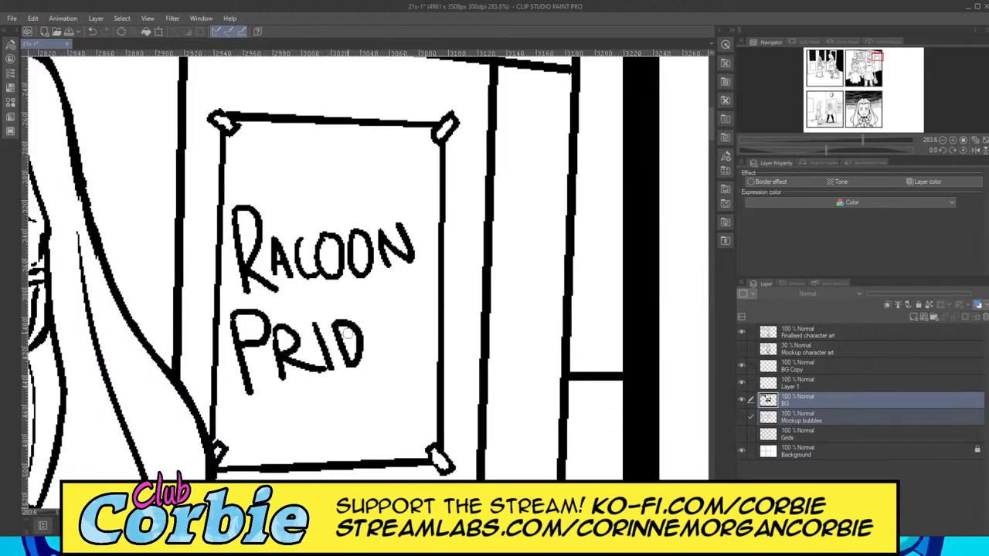
mouse_move(367, 315)
mouse_down()
mouse_move(395, 356)
mouse_move(391, 328)
mouse_move(401, 307)
mouse_move(416, 329)
mouse_up()
click(417, 359)
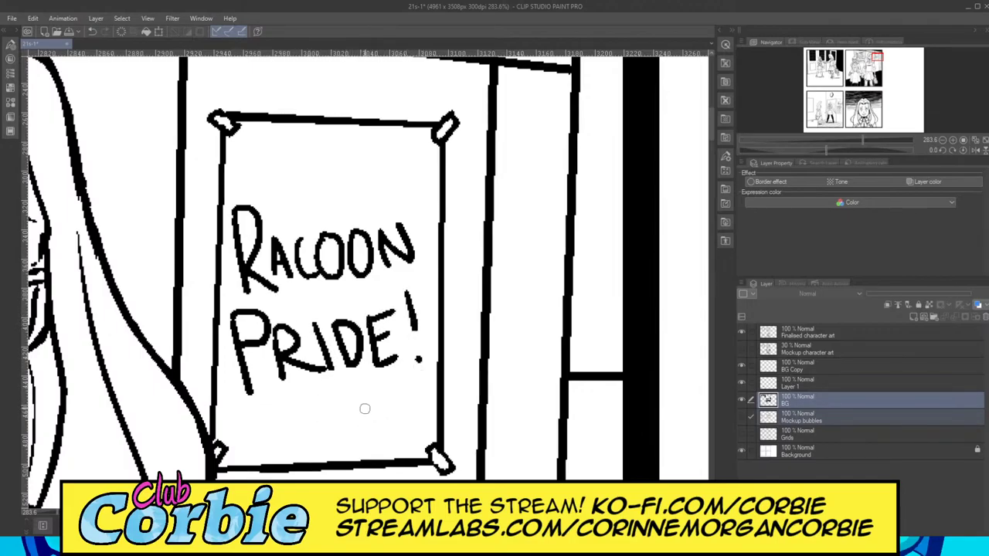
Step: Draw three short accent dashes below "PRIDE!" and three more above "RACOON" on the notice
drag(282, 403, 301, 424)
mouse_move(306, 407)
mouse_down()
mouse_move(312, 419)
mouse_move(367, 425)
mouse_up()
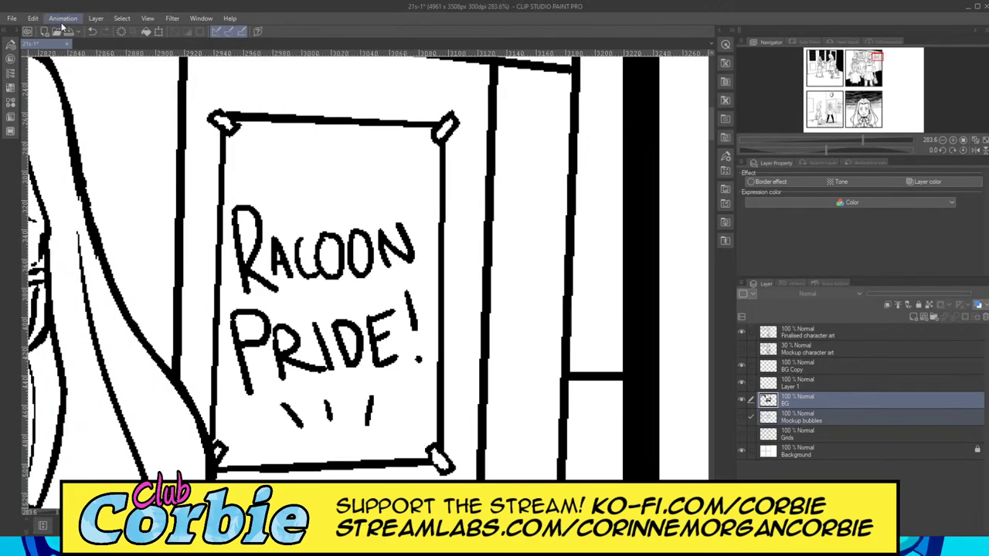
drag(273, 150, 266, 182)
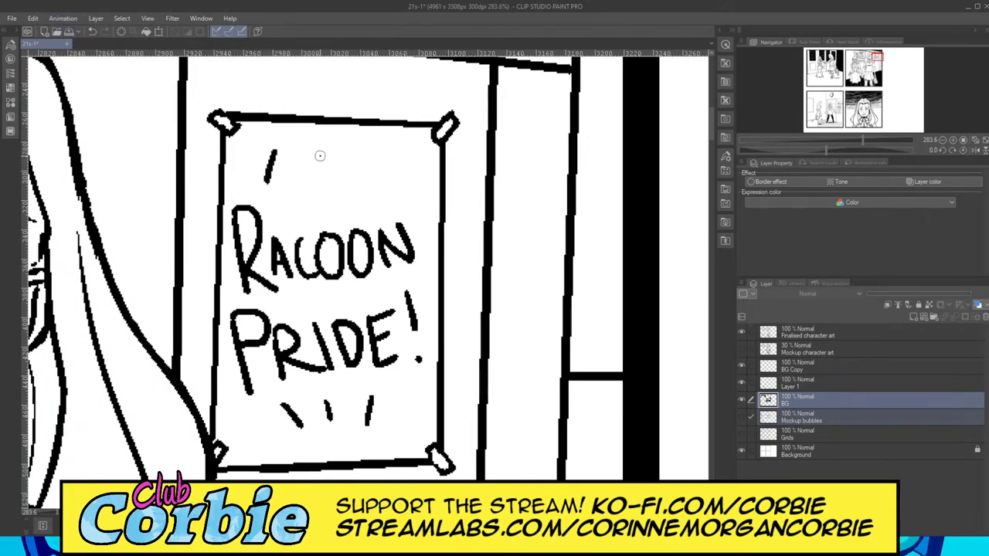
drag(320, 154, 316, 184)
drag(350, 153, 360, 177)
scroll(421, 202, down, 8)
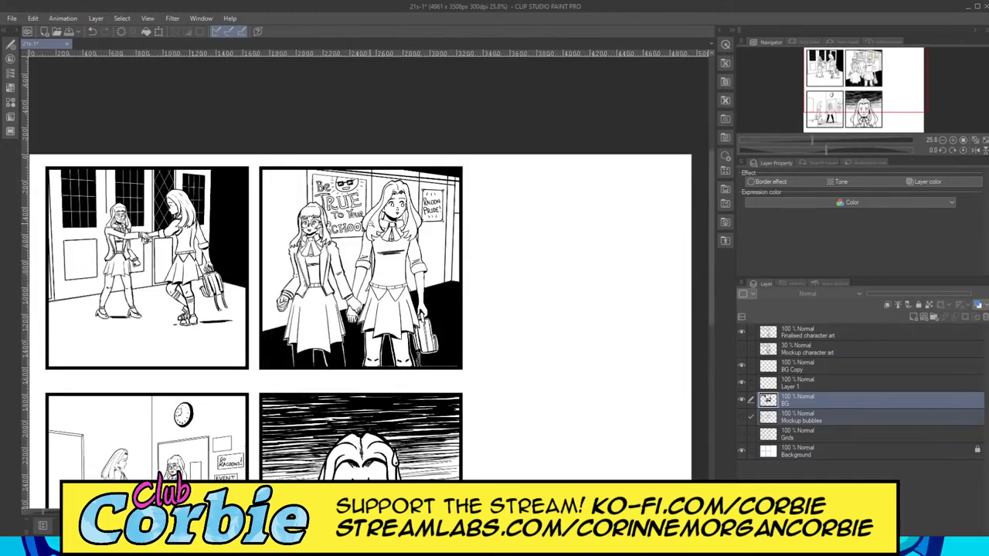
Step: Remove the short accent dashes below and above the notice's lettering
scroll(448, 191, up, 7)
scroll(444, 362, up, 4)
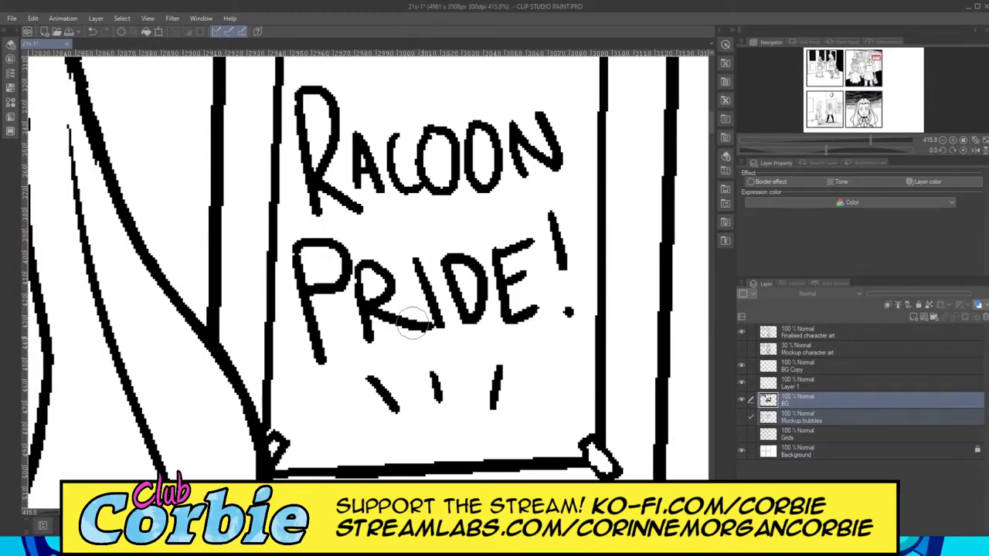
mouse_move(460, 375)
mouse_down()
mouse_move(378, 392)
mouse_move(486, 398)
mouse_move(442, 403)
mouse_up()
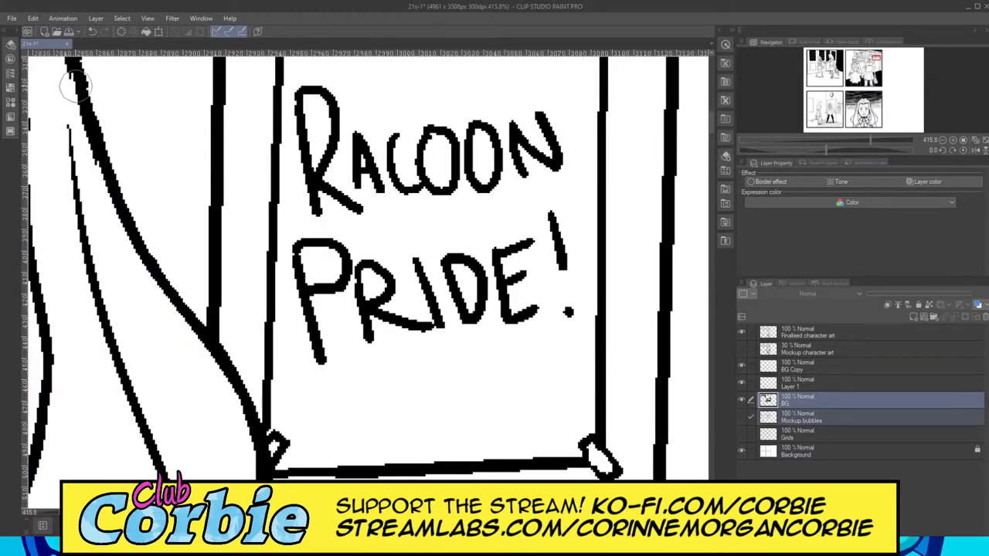
scroll(409, 255, down, 5)
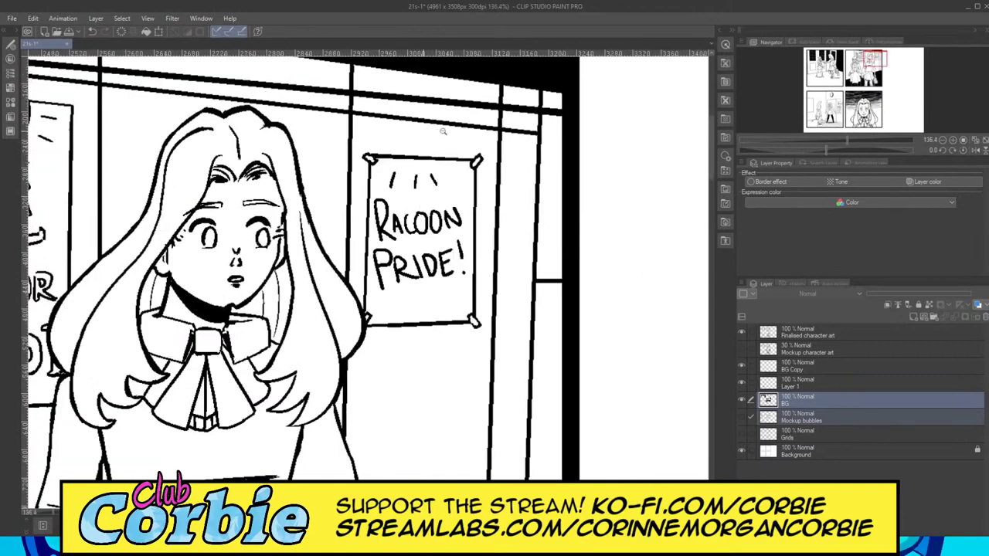
scroll(441, 232, up, 3)
scroll(430, 227, up, 2)
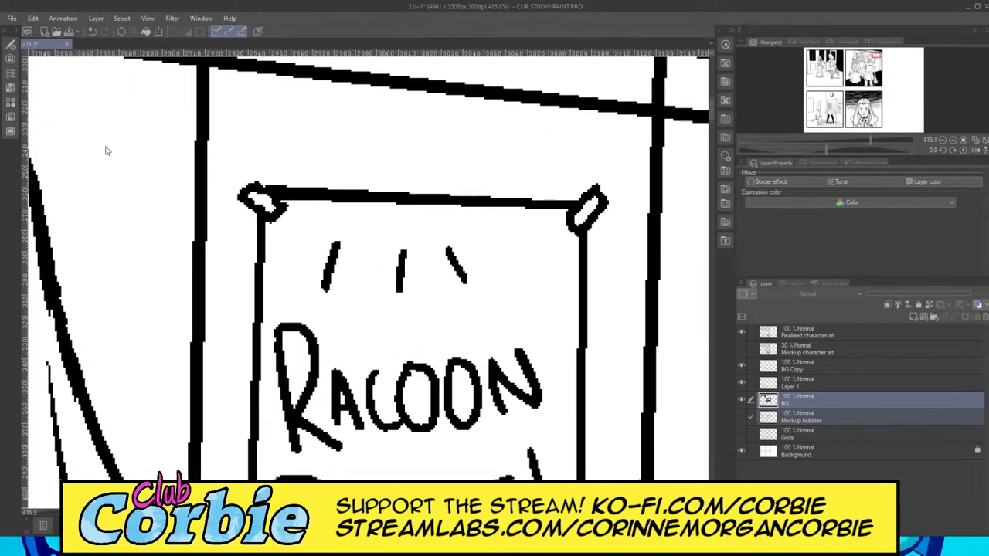
mouse_move(413, 281)
mouse_down()
mouse_move(498, 275)
mouse_move(265, 278)
mouse_move(303, 260)
mouse_move(444, 237)
mouse_move(350, 244)
mouse_move(371, 282)
mouse_move(469, 256)
mouse_move(304, 248)
mouse_move(497, 272)
mouse_up()
key(ctrl+z)
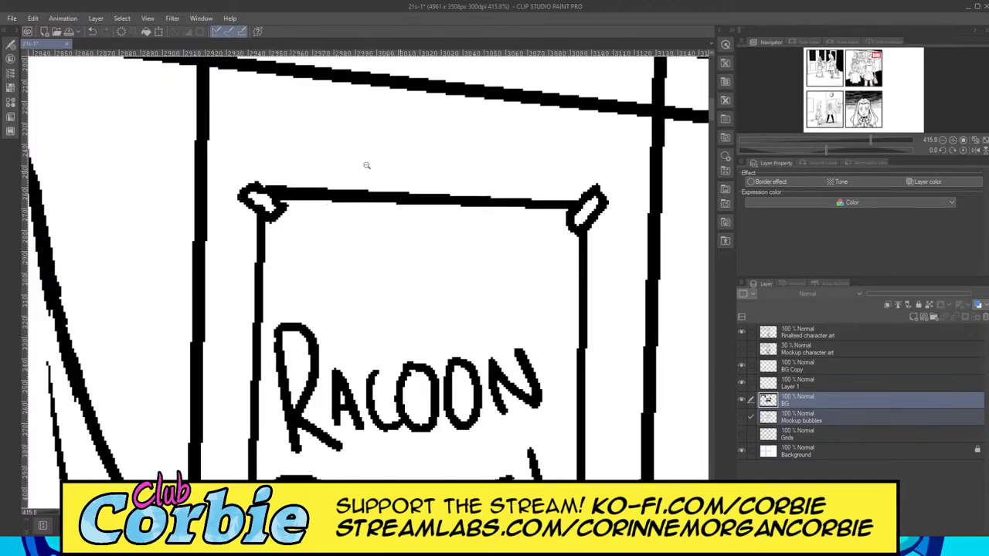
Step: Draw a small zigzag flourish below "PRIDE!" and another above "RACOON" on the notice
scroll(367, 166, down, 5)
scroll(417, 210, up, 4)
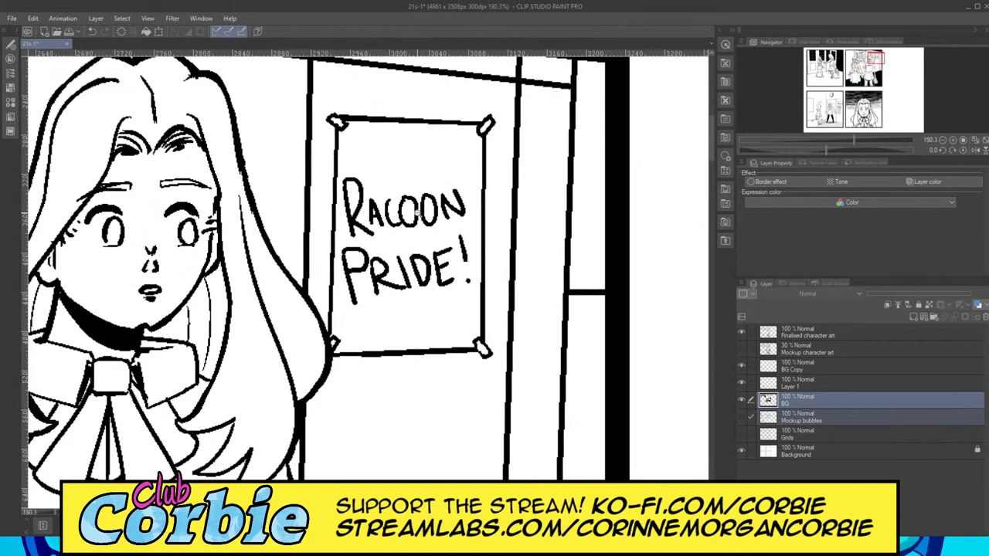
scroll(422, 208, up, 2)
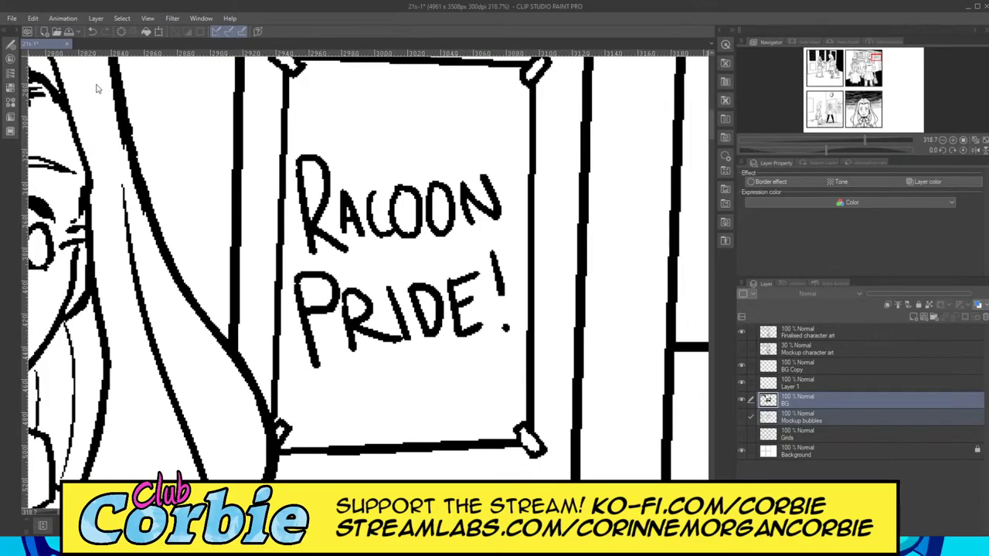
mouse_move(375, 369)
mouse_down()
mouse_move(420, 366)
mouse_move(417, 413)
mouse_up()
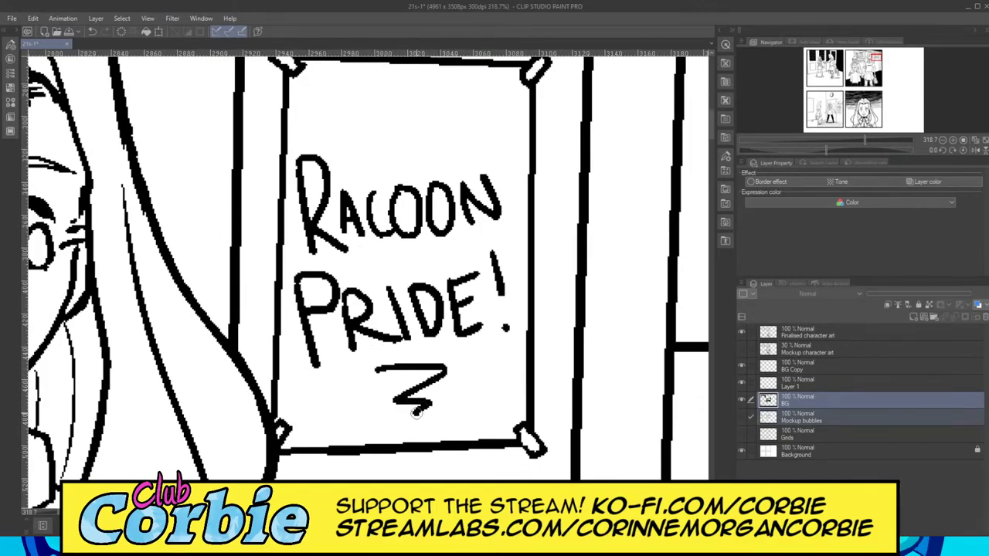
mouse_move(369, 163)
mouse_down()
mouse_move(432, 143)
mouse_move(387, 132)
mouse_move(403, 118)
mouse_move(395, 90)
mouse_up()
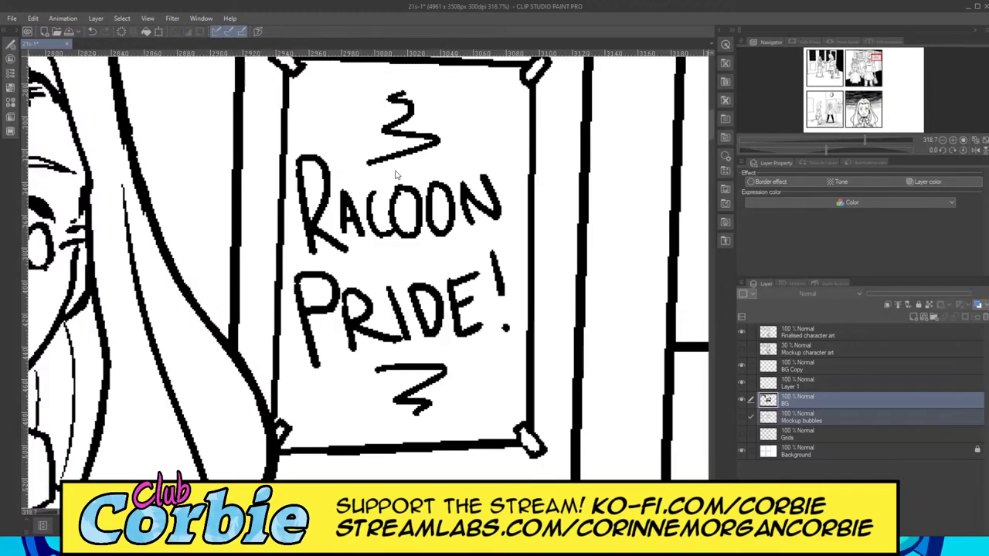
Step: Replace the zigzag above "RACOON" with the hand-lettered words "ANNA DALE" in two lines
scroll(366, 200, down, 2)
scroll(366, 199, down, 3)
scroll(410, 179, up, 2)
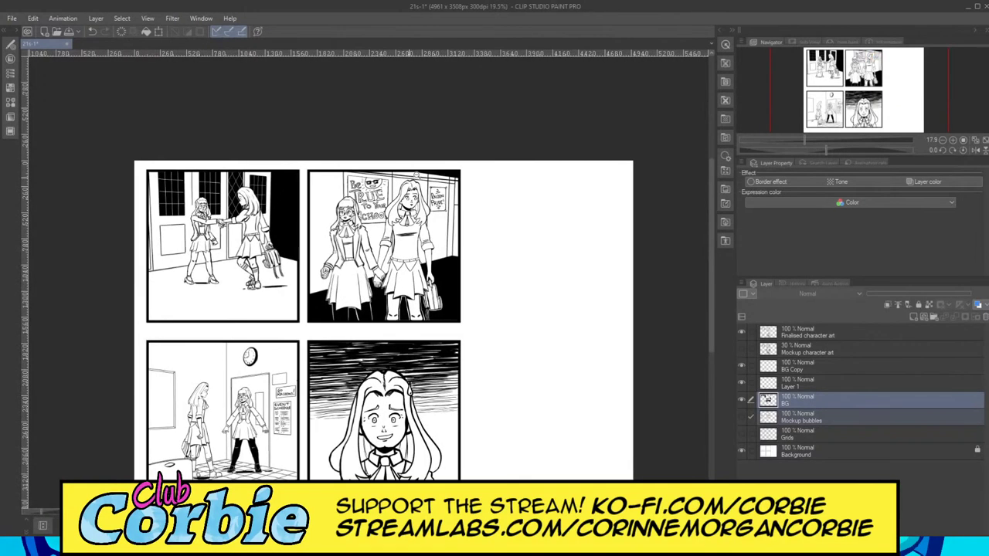
scroll(429, 189, up, 3)
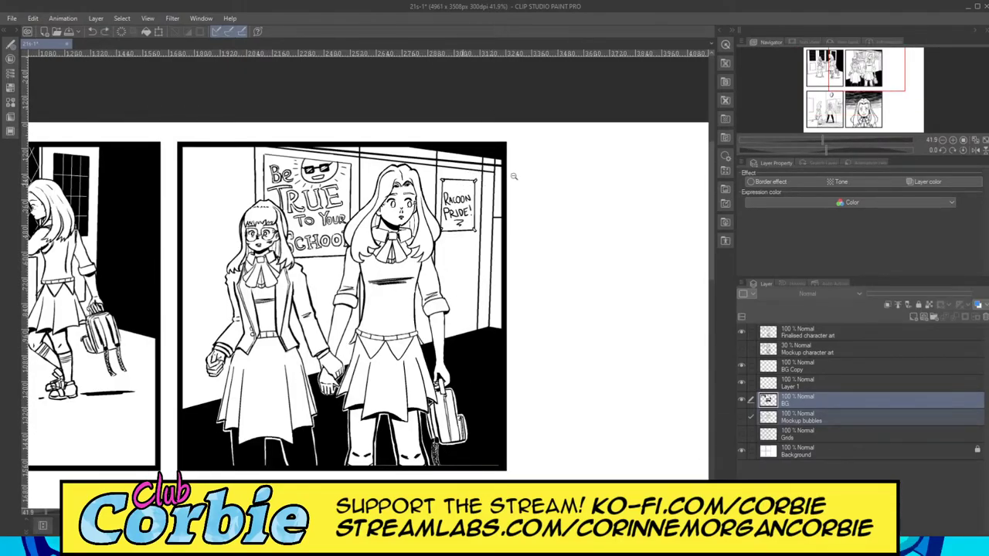
scroll(513, 176, up, 10)
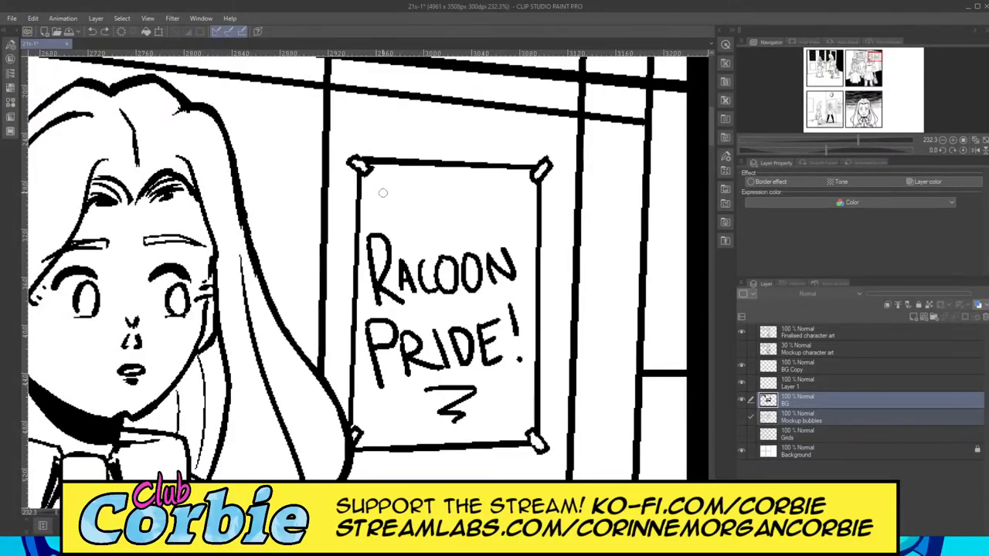
mouse_move(381, 204)
mouse_down()
mouse_move(388, 173)
mouse_move(400, 202)
mouse_move(395, 192)
mouse_move(426, 177)
mouse_move(440, 178)
mouse_move(460, 205)
mouse_move(463, 175)
mouse_move(504, 204)
mouse_move(499, 194)
mouse_up()
mouse_move(402, 220)
mouse_down()
mouse_move(406, 231)
mouse_move(414, 222)
mouse_move(404, 236)
mouse_move(435, 215)
mouse_move(446, 235)
mouse_move(441, 227)
mouse_move(502, 234)
mouse_move(498, 224)
mouse_up()
drag(487, 215, 501, 207)
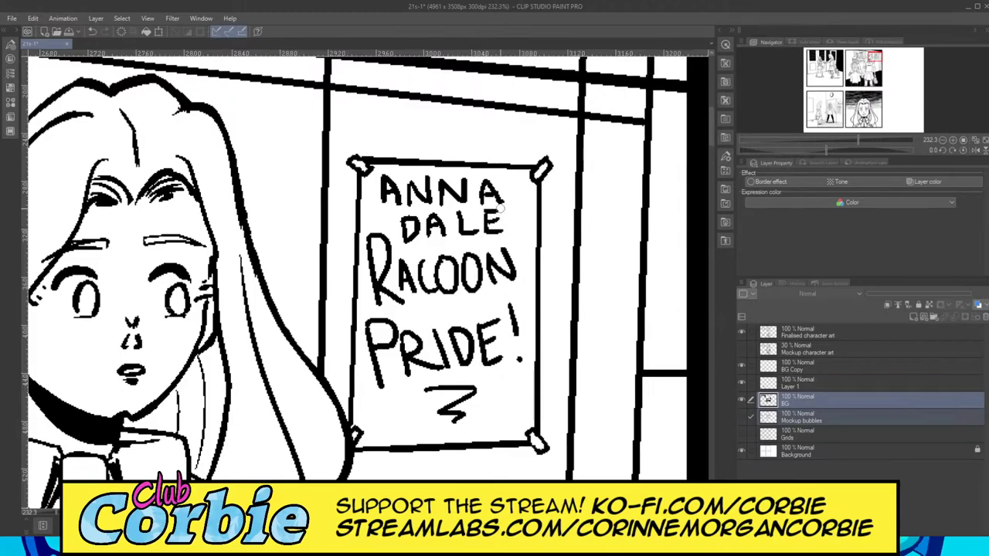
Step: Show the Mockup bubbles layer to check the speech balloons against the second panel's finished background, and hide it again
key(ctrl+space)
drag(450, 170, 401, 183)
scroll(398, 175, up, 3)
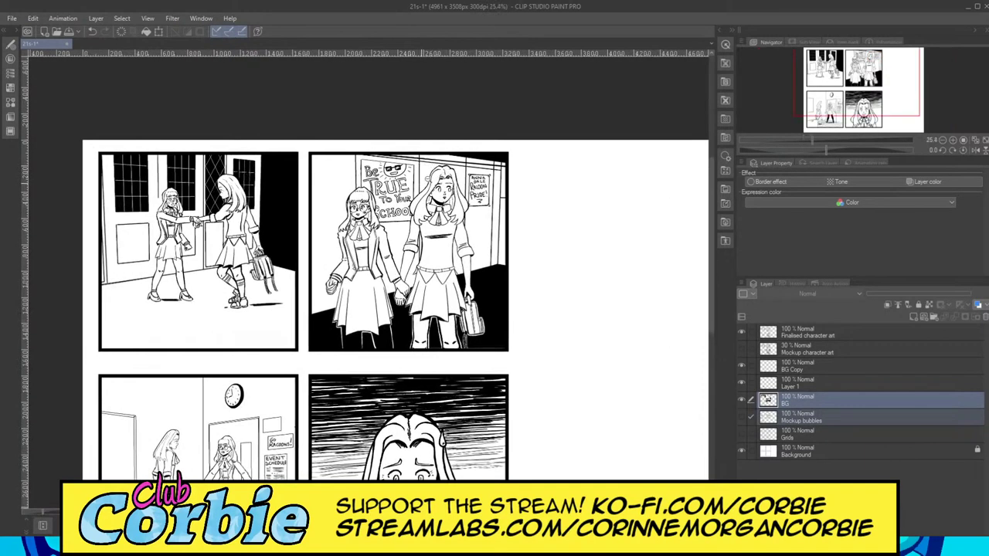
scroll(429, 178, up, 1)
scroll(392, 210, up, 3)
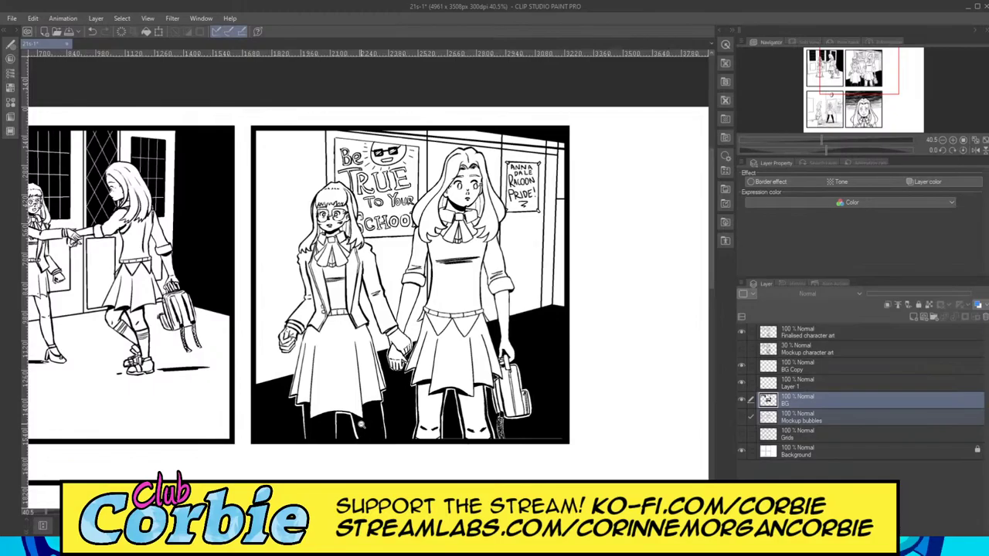
click(743, 417)
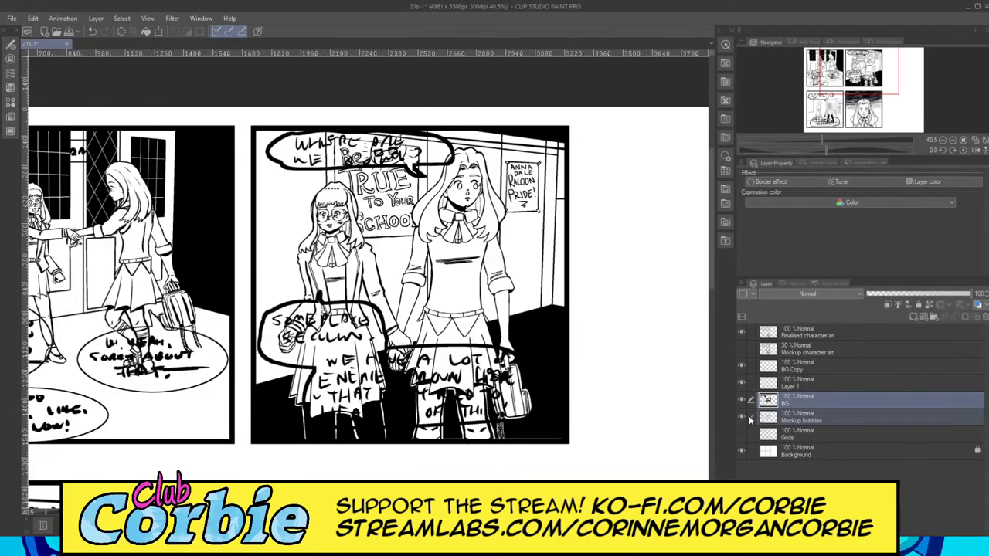
click(742, 417)
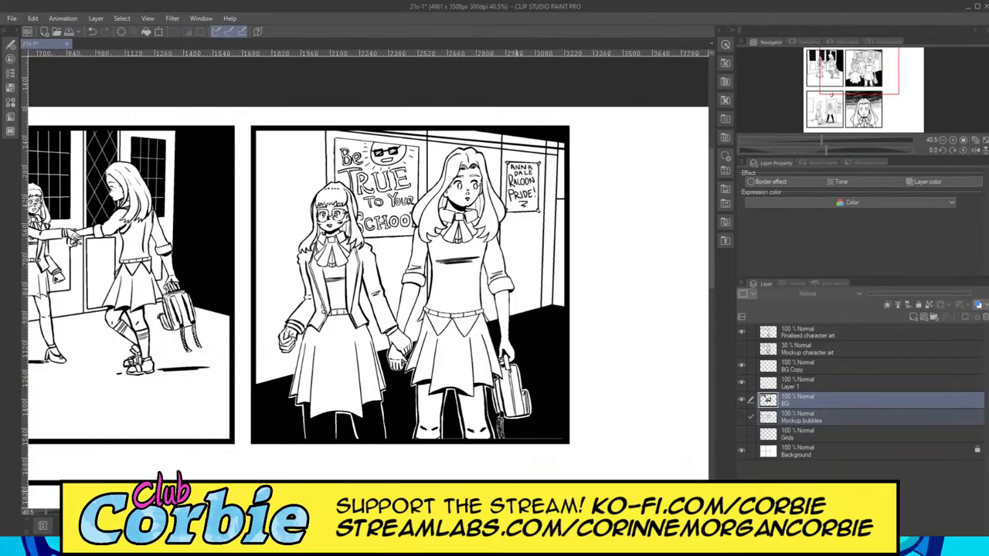
Step: Examine the whole page and the third panel's background, especially the wall board behind the long-haired girl
drag(507, 287, 463, 302)
scroll(479, 304, up, 3)
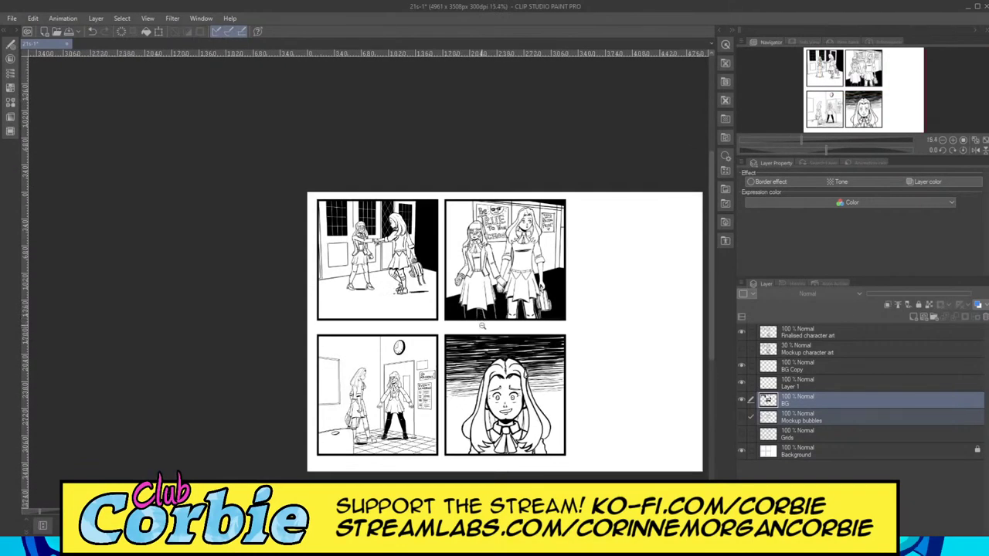
scroll(475, 404, up, 1)
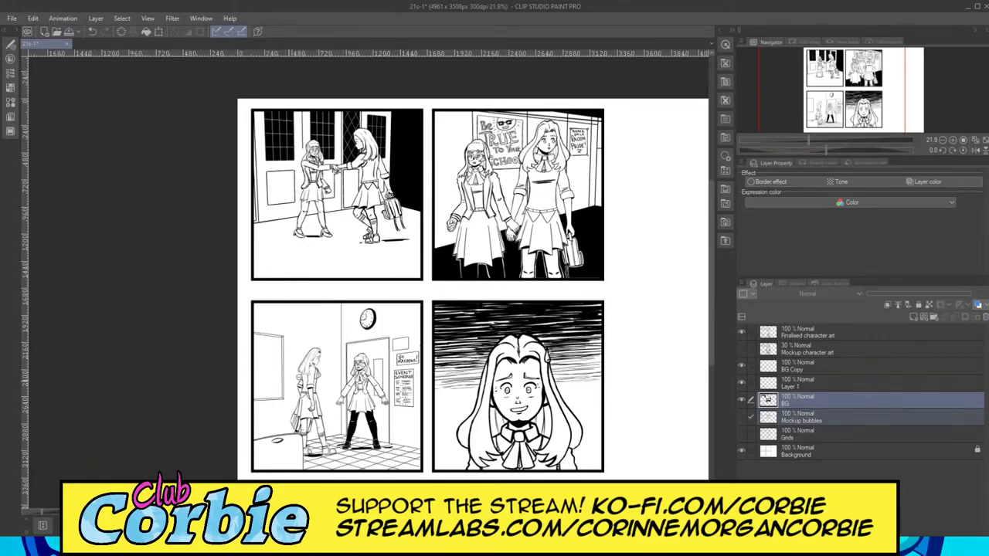
scroll(300, 378, up, 1)
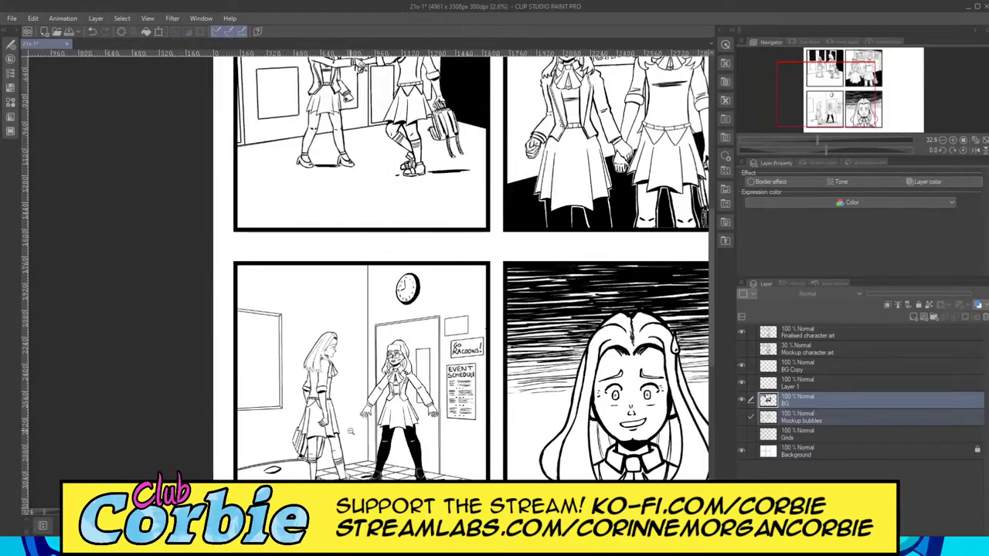
scroll(267, 431, up, 3)
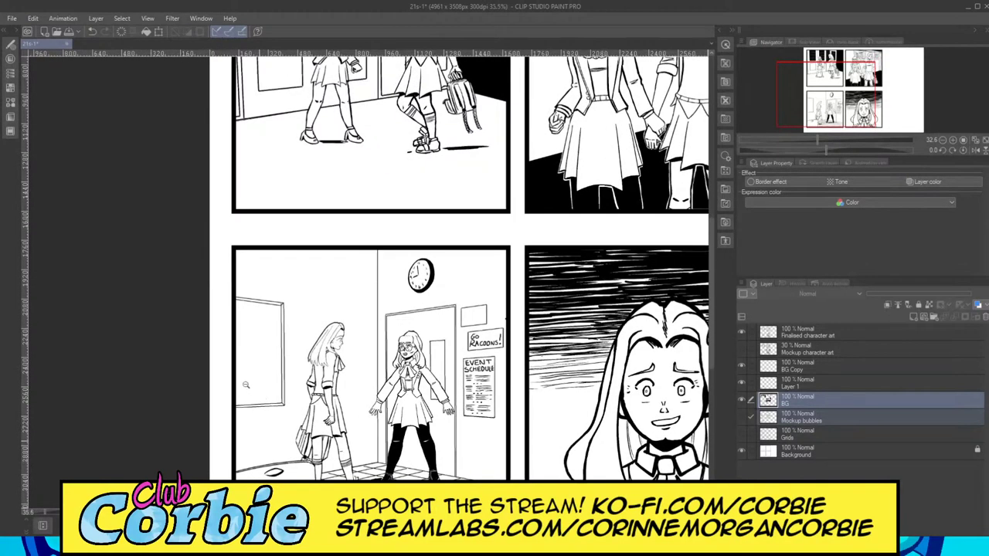
scroll(254, 329, up, 1)
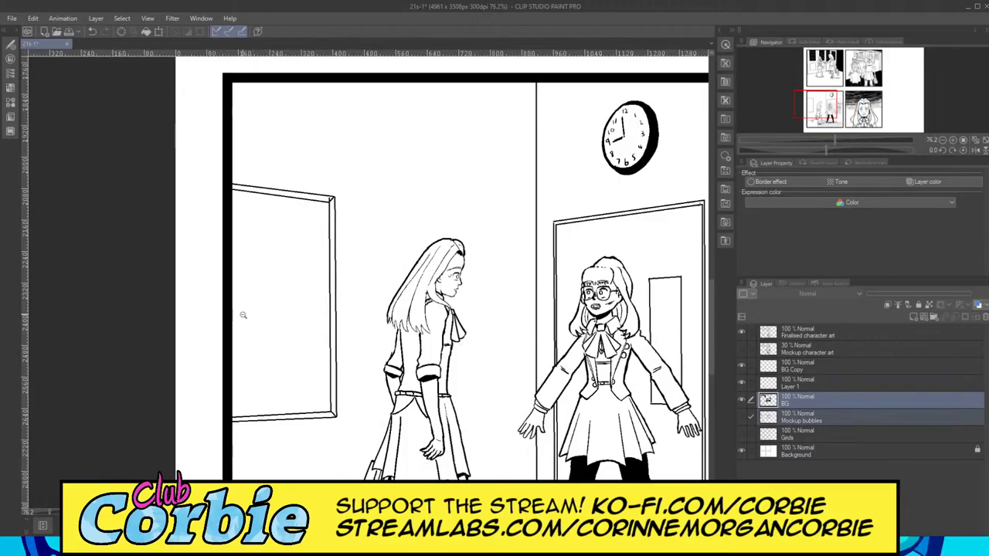
scroll(255, 332, up, 2)
scroll(311, 289, down, 5)
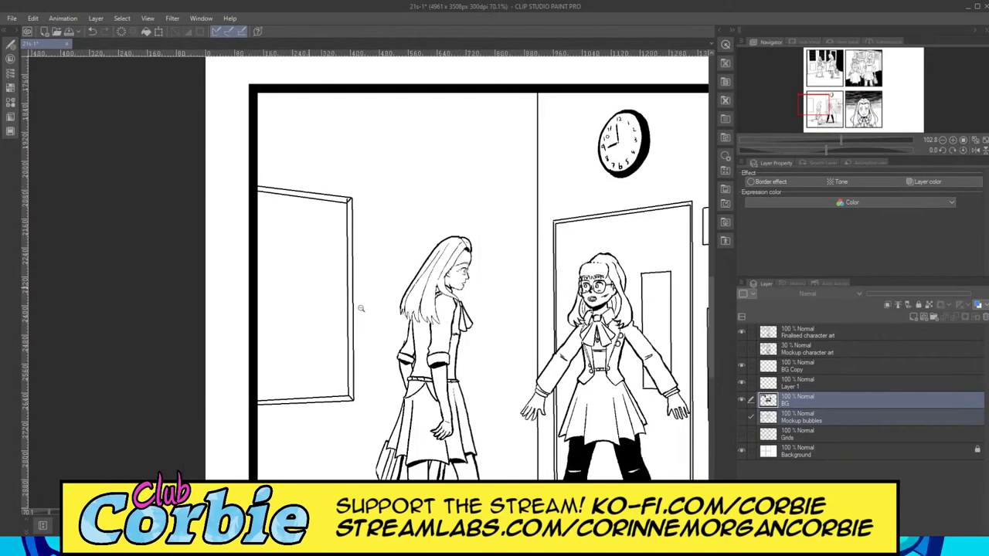
scroll(340, 293, up, 1)
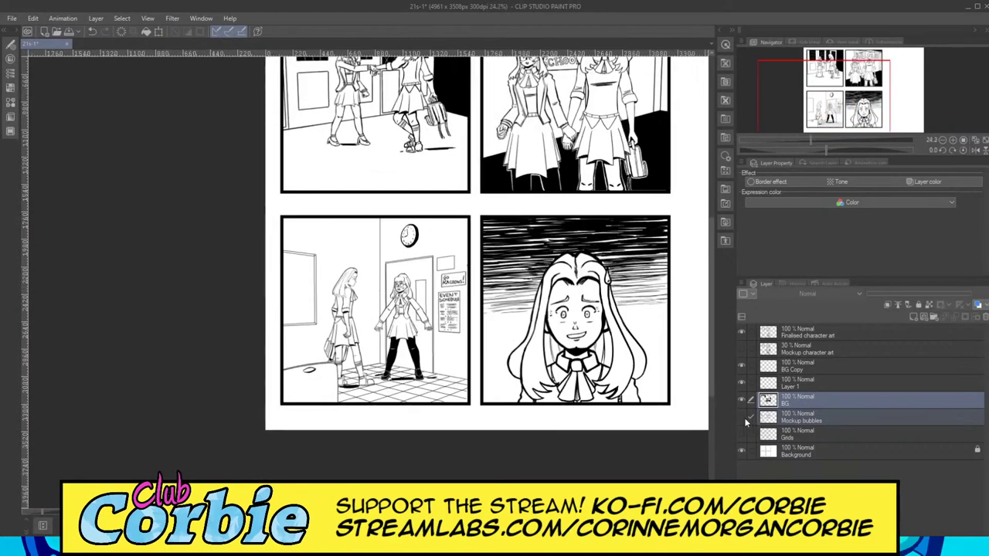
Step: Toggle the Mockup bubbles layer to check balloon placement in the third panel, and inspect the empty wall board up close
drag(737, 415, 745, 415)
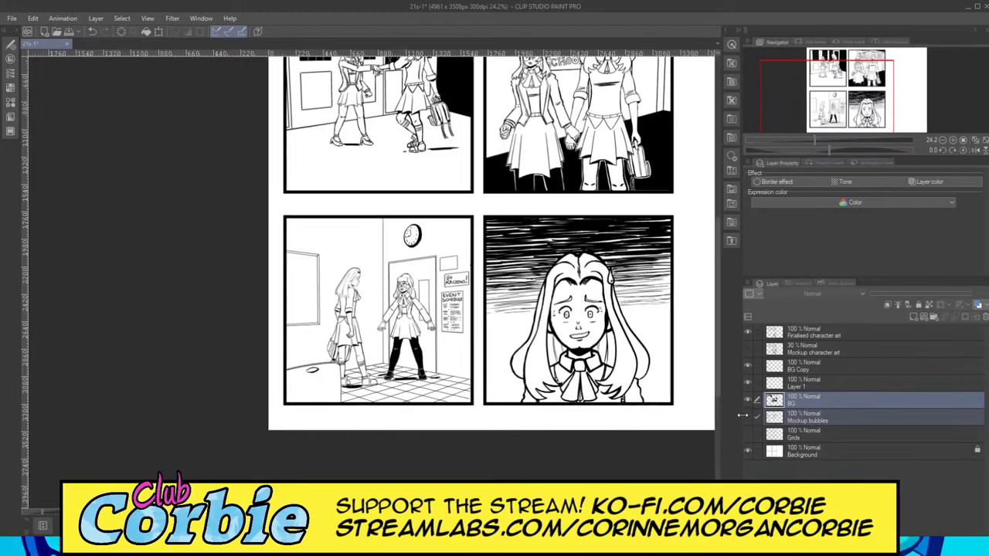
click(746, 415)
click(747, 416)
scroll(333, 289, up, 1)
scroll(334, 289, up, 6)
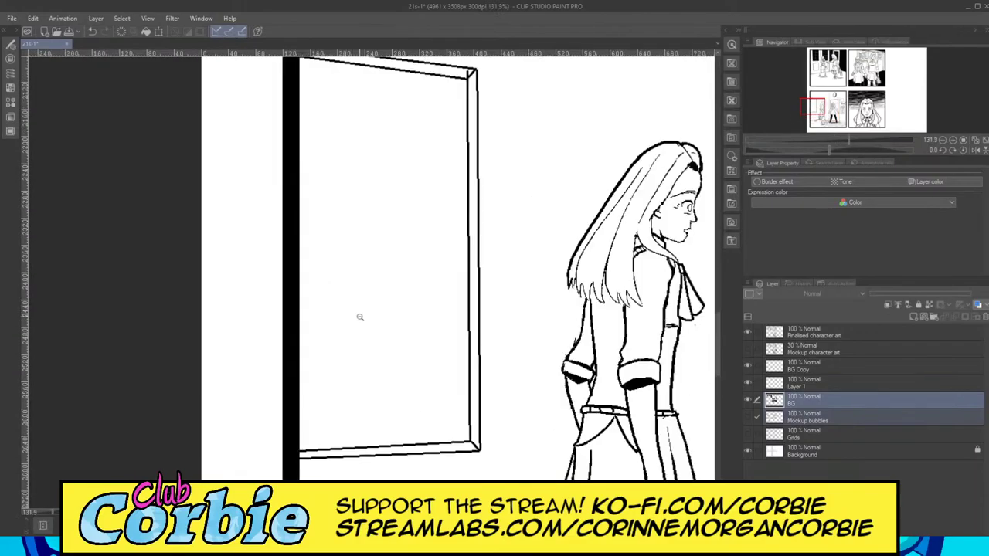
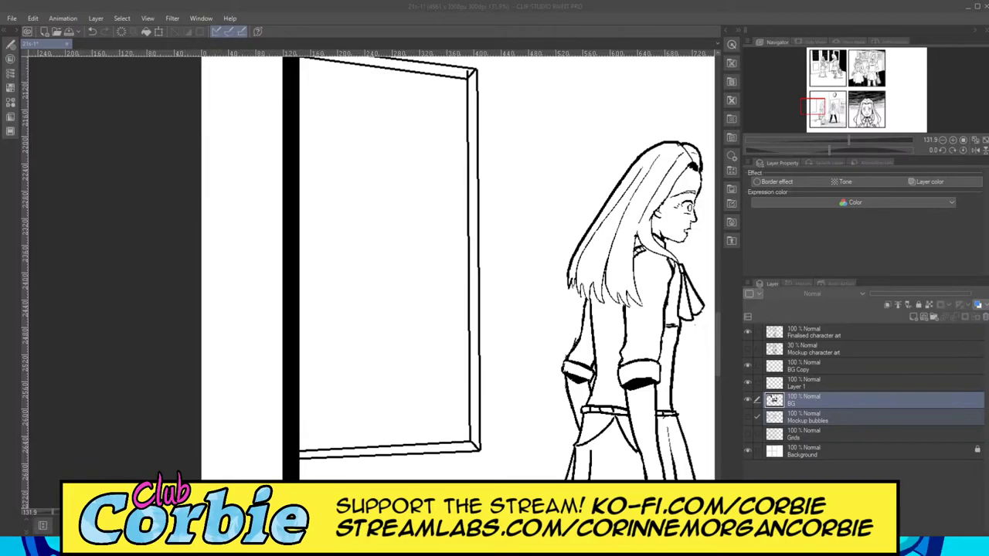
click(97, 93)
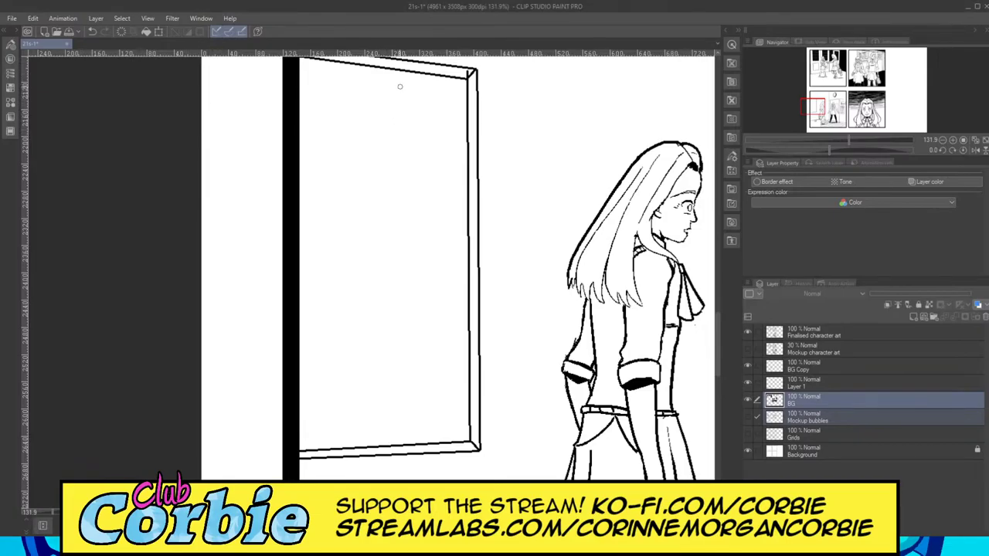
Step: Hand-letter the fraction A-C over C in the upper corner of the third panel's wall board
mouse_move(393, 121)
mouse_down()
mouse_move(418, 110)
mouse_move(443, 118)
mouse_up()
drag(385, 142, 446, 124)
mouse_move(440, 146)
mouse_down()
mouse_move(422, 159)
mouse_move(442, 157)
mouse_up()
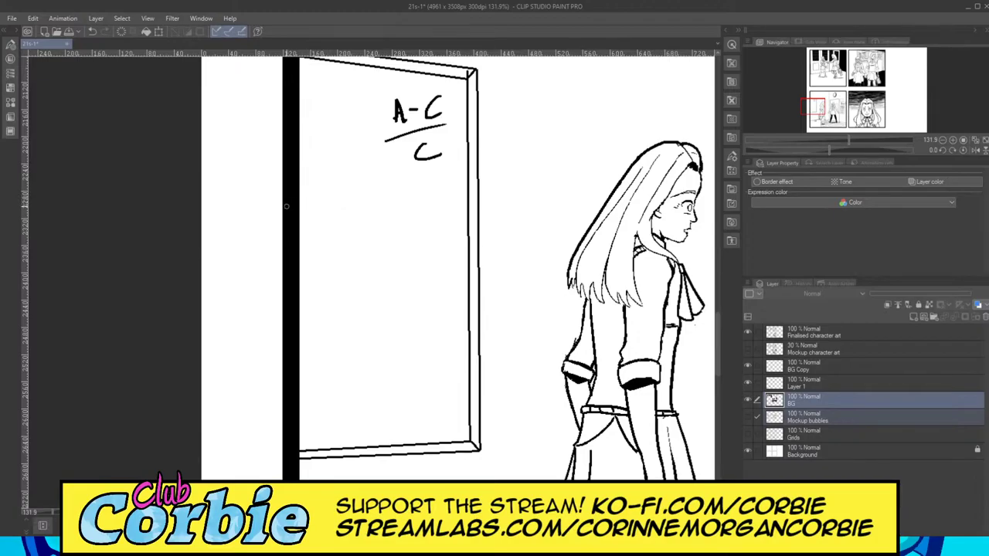
Step: Draw a sine wave crossing a slanted axis on the wall board below the fraction, and letter "sin" above it
drag(286, 206, 414, 189)
mouse_move(287, 199)
mouse_down()
mouse_move(351, 217)
mouse_move(373, 188)
mouse_move(410, 194)
mouse_up()
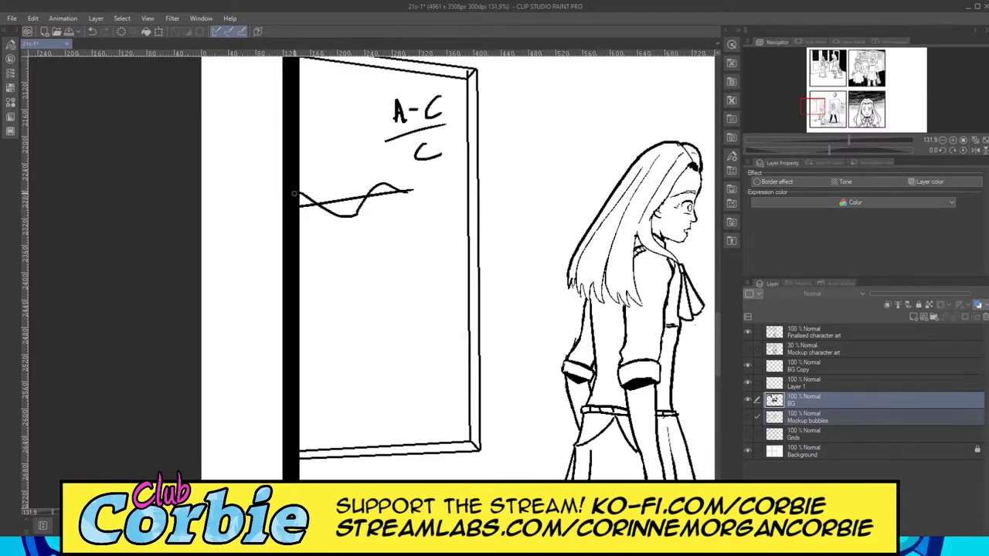
mouse_move(330, 188)
mouse_down()
mouse_move(322, 198)
mouse_move(336, 194)
mouse_up()
click(338, 174)
mouse_move(344, 194)
mouse_down()
mouse_move(348, 184)
mouse_move(354, 193)
mouse_move(382, 183)
mouse_up()
Step: Draw a small graph with a diagonal arrow, an arc over it and the labels u and v below the sine wave
drag(380, 233, 457, 290)
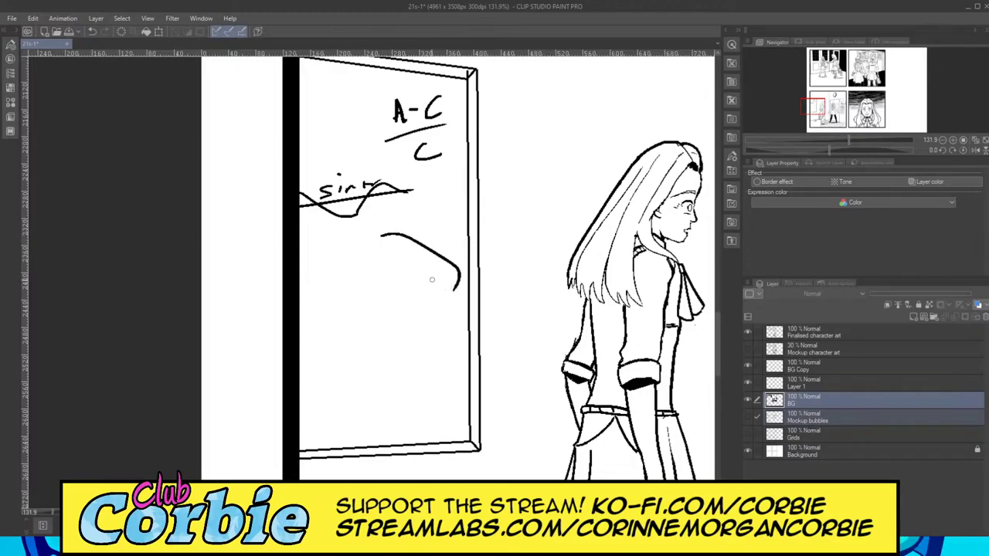
key(ctrl+z)
drag(398, 242, 401, 304)
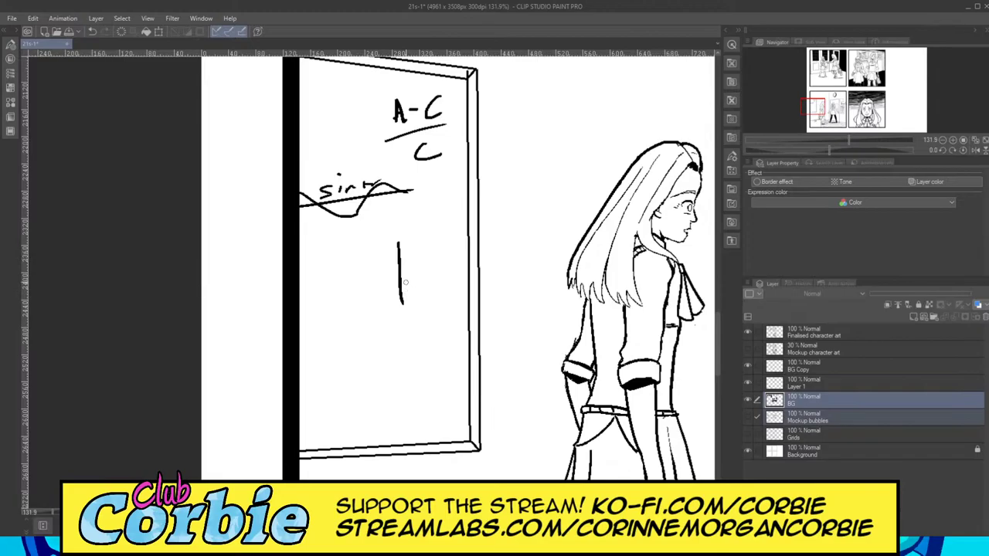
key(ctrl+z)
mouse_move(388, 246)
mouse_down()
mouse_move(391, 287)
mouse_move(415, 245)
mouse_move(423, 294)
mouse_move(402, 291)
mouse_move(449, 285)
mouse_move(395, 224)
mouse_move(370, 226)
mouse_up()
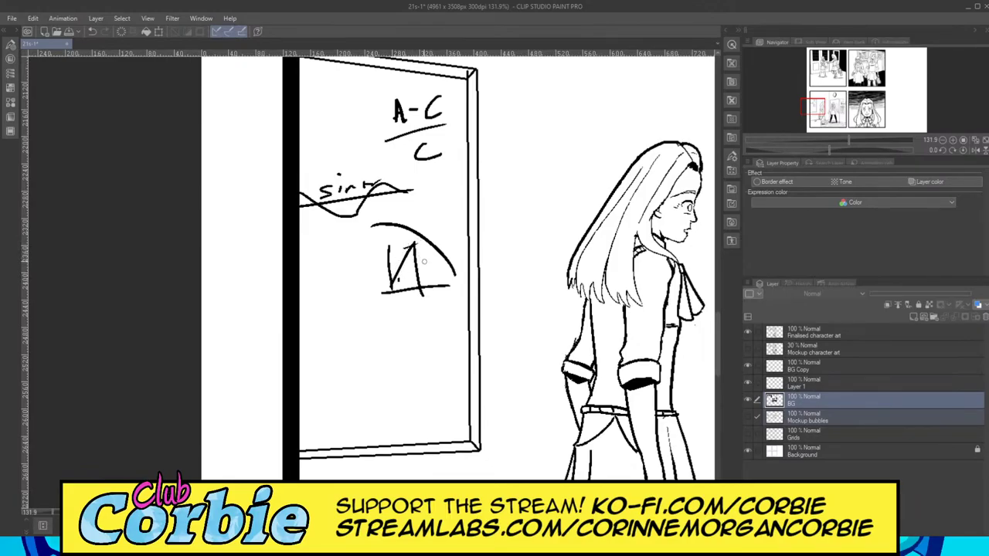
drag(423, 266, 438, 265)
Step: Letter a cropped formula reading "= 2.79" over "n)" to the power 5 beside the A-C fraction
mouse_move(295, 105)
mouse_down()
mouse_move(363, 98)
mouse_move(335, 109)
mouse_move(337, 133)
mouse_move(345, 113)
mouse_up()
drag(333, 109, 323, 124)
mouse_move(300, 73)
mouse_down()
mouse_move(328, 88)
mouse_move(345, 78)
mouse_move(360, 91)
mouse_up()
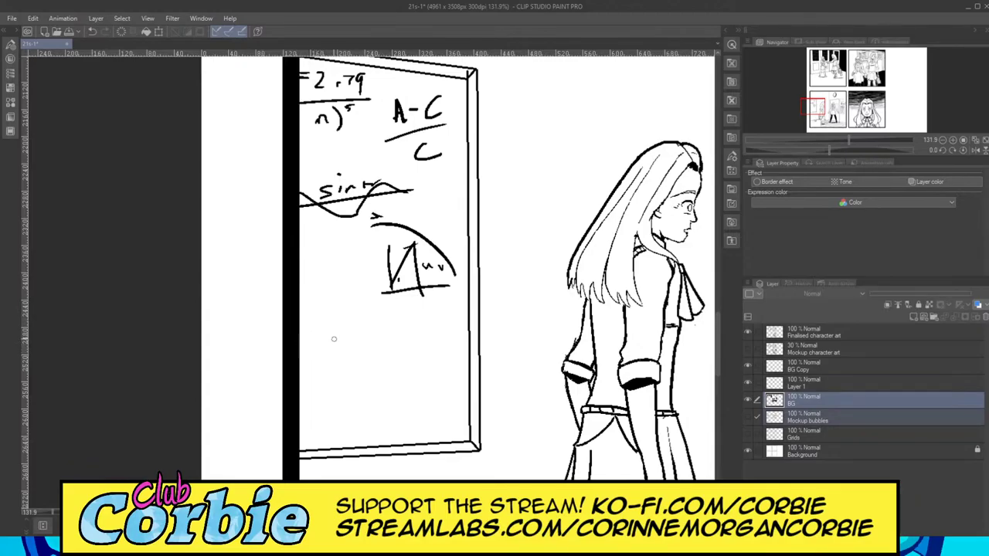
Step: Write a square root of 2 and a scribbled symbol below the graph, with the bracketed expression (a-c) and a leading b above it
mouse_move(333, 338)
mouse_down()
mouse_move(347, 360)
mouse_move(353, 335)
mouse_move(356, 343)
mouse_move(440, 330)
mouse_up()
drag(366, 355, 404, 362)
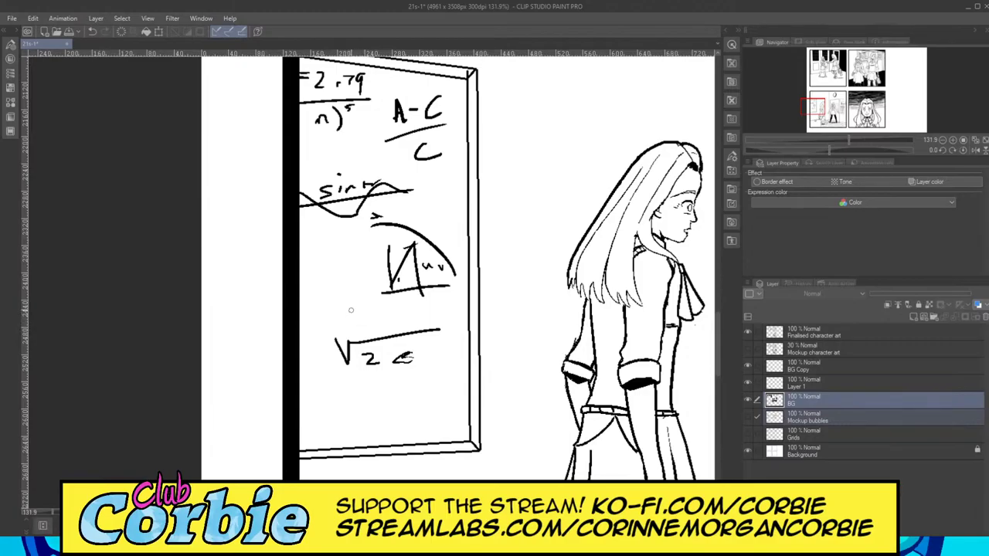
mouse_move(351, 310)
mouse_down()
mouse_move(357, 329)
mouse_move(387, 314)
mouse_up()
mouse_move(360, 321)
mouse_down()
mouse_move(384, 319)
mouse_move(395, 332)
mouse_move(431, 319)
mouse_up()
key(ctrl+z)
drag(445, 292, 447, 326)
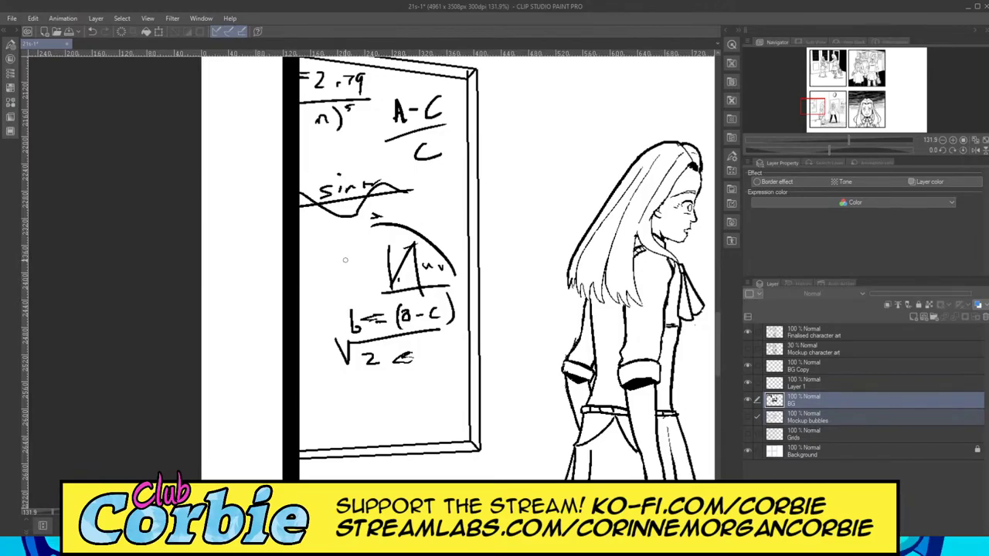
Step: Fill the board's lower area with a bracketed matrix of ones and zeros and a pointed angle diagram with arcs, labels and squiggles
mouse_move(333, 244)
mouse_down()
mouse_move(359, 285)
mouse_move(296, 289)
mouse_up()
mouse_move(319, 248)
mouse_down()
mouse_move(338, 261)
mouse_move(308, 287)
mouse_move(309, 275)
mouse_move(340, 284)
mouse_up()
drag(300, 382, 398, 412)
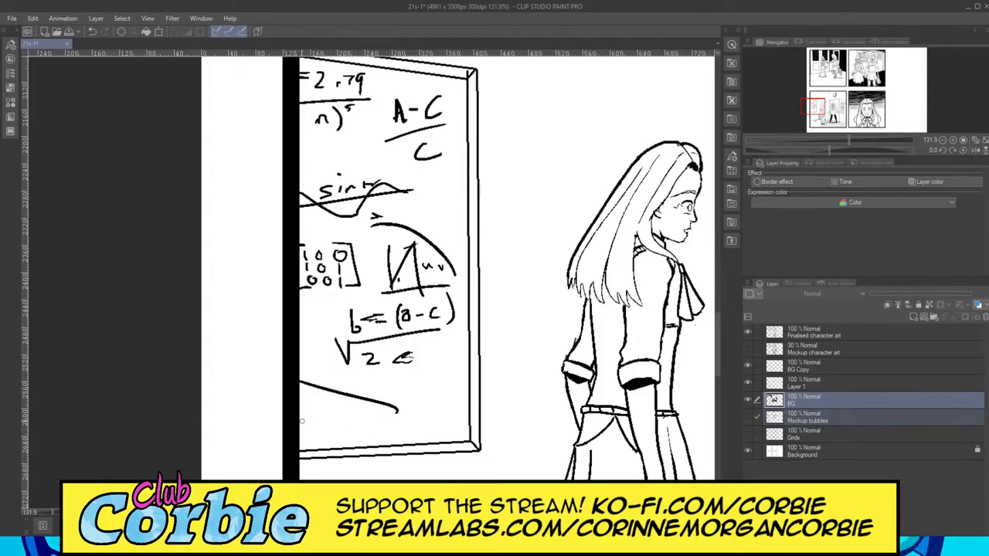
mouse_move(302, 426)
mouse_down()
mouse_move(382, 417)
mouse_move(351, 417)
mouse_up()
mouse_move(326, 385)
mouse_down()
mouse_move(304, 399)
mouse_move(328, 421)
mouse_move(299, 412)
mouse_up()
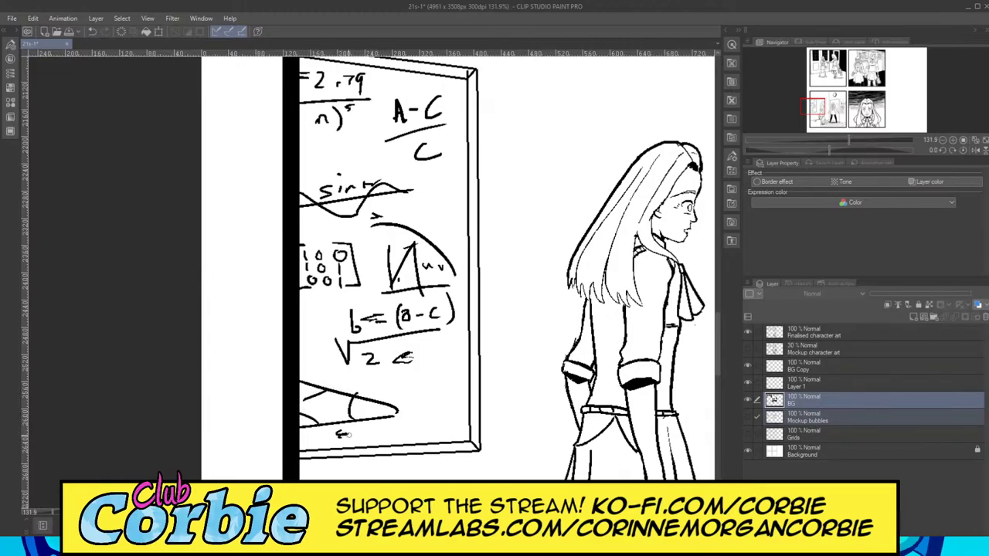
drag(361, 377, 360, 390)
mouse_move(409, 429)
mouse_down()
mouse_move(420, 428)
mouse_move(423, 395)
mouse_move(444, 389)
mouse_up()
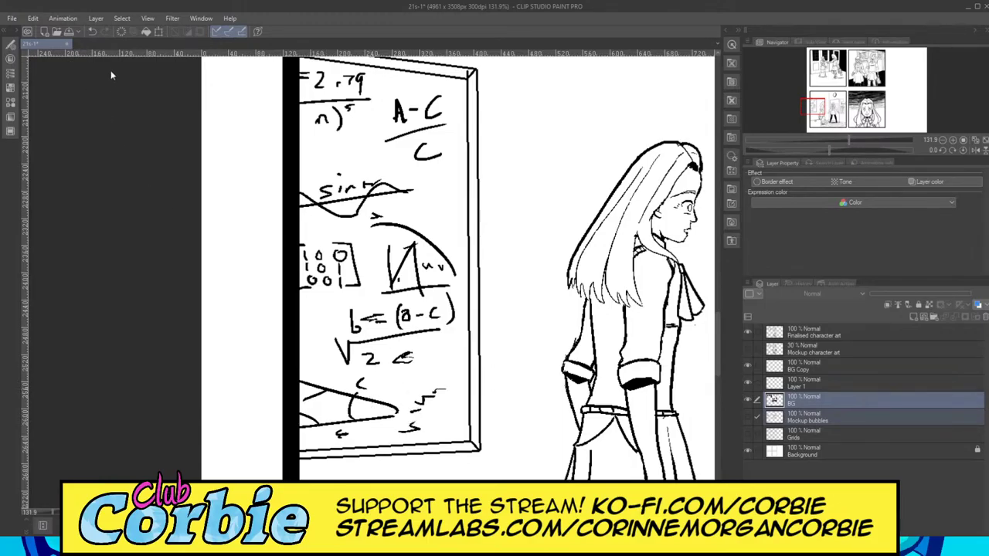
Step: Hand-letter "FIRE" on the blank sign above the "GO RACOONS!" notice in the third panel
drag(340, 198, 305, 203)
scroll(356, 192, up, 4)
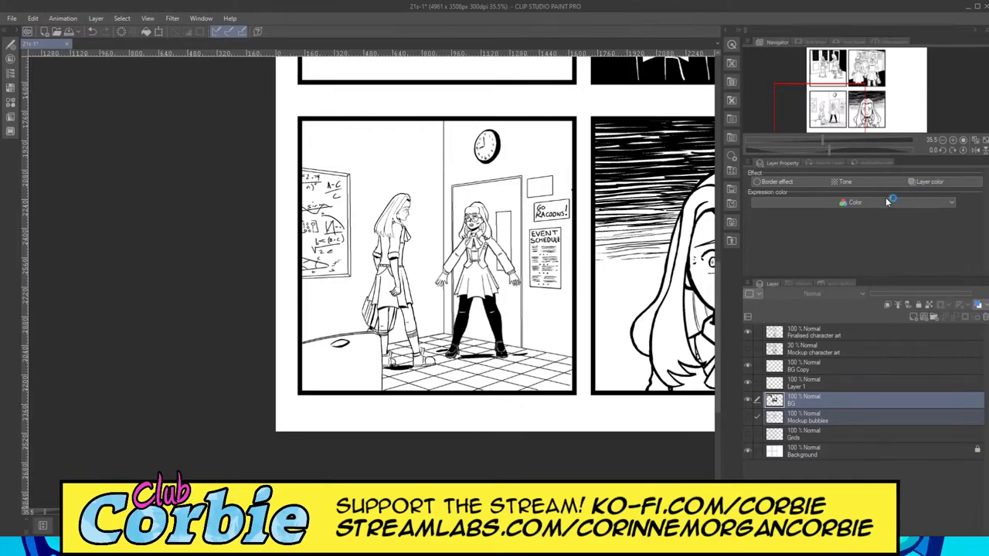
scroll(572, 182, up, 2)
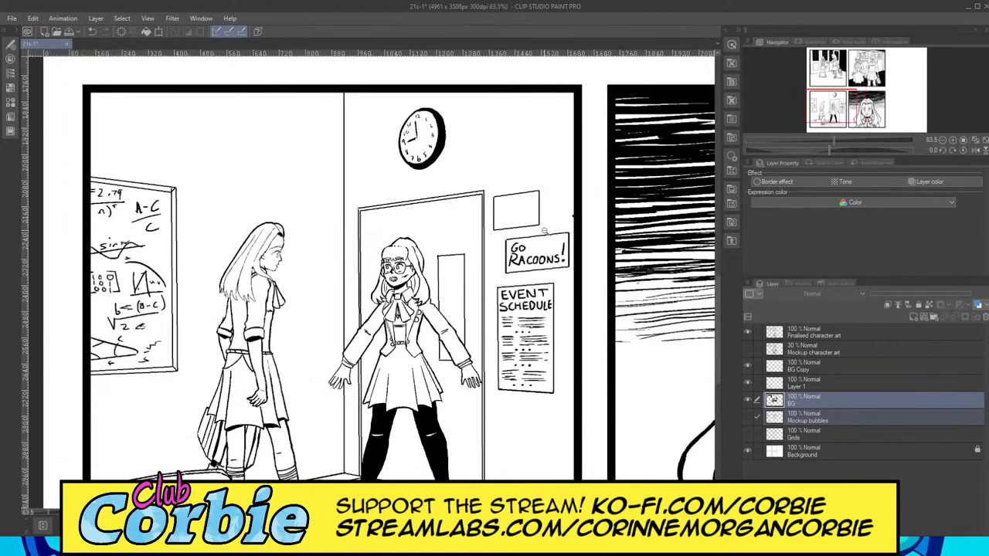
scroll(572, 208, up, 2)
scroll(541, 147, up, 3)
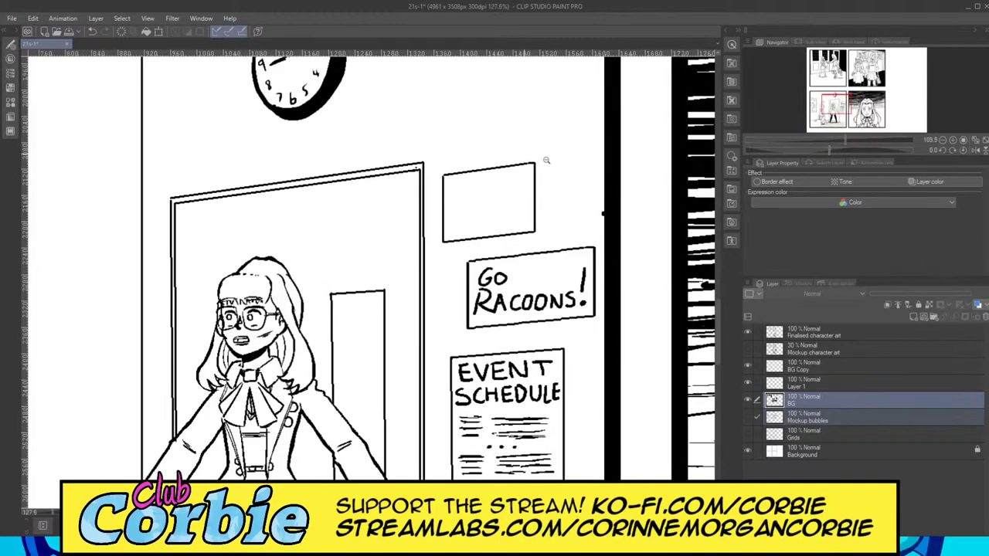
scroll(529, 173, up, 2)
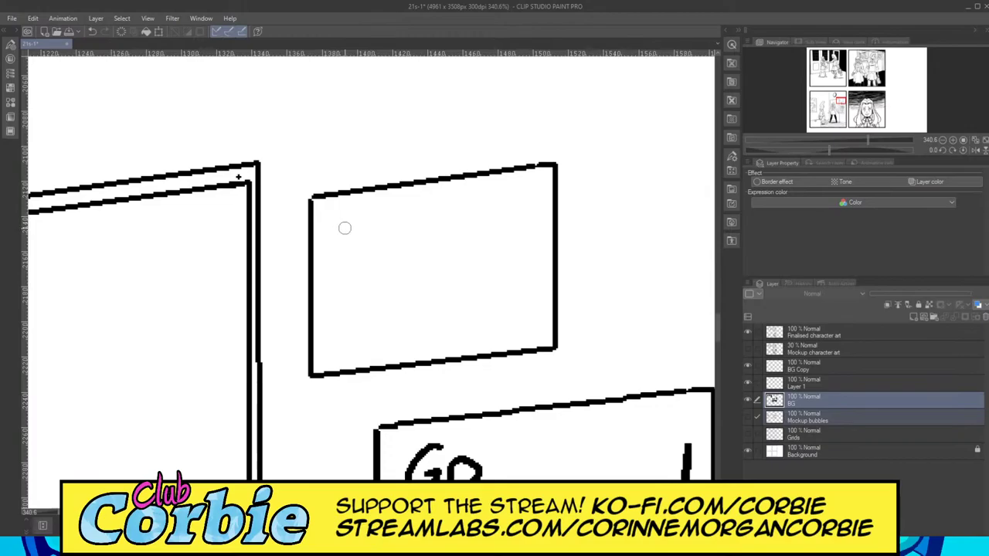
mouse_move(327, 217)
mouse_down()
mouse_move(336, 255)
mouse_move(330, 217)
mouse_move(355, 214)
mouse_up()
mouse_move(333, 234)
mouse_down()
mouse_move(359, 230)
mouse_move(361, 250)
mouse_move(377, 234)
mouse_move(378, 250)
mouse_move(414, 238)
mouse_move(437, 245)
mouse_move(434, 228)
mouse_up()
drag(414, 217, 440, 214)
Step: Hand-letter "EXIT" beneath "FIRE" on the sign beside the door
mouse_move(336, 287)
mouse_down()
mouse_move(339, 319)
mouse_move(369, 319)
mouse_move(362, 302)
mouse_up()
mouse_move(339, 285)
mouse_down()
mouse_move(368, 282)
mouse_move(390, 316)
mouse_up()
drag(402, 274, 369, 327)
mouse_move(372, 279)
mouse_down()
mouse_move(410, 309)
mouse_move(378, 302)
mouse_move(404, 298)
mouse_move(399, 322)
mouse_up()
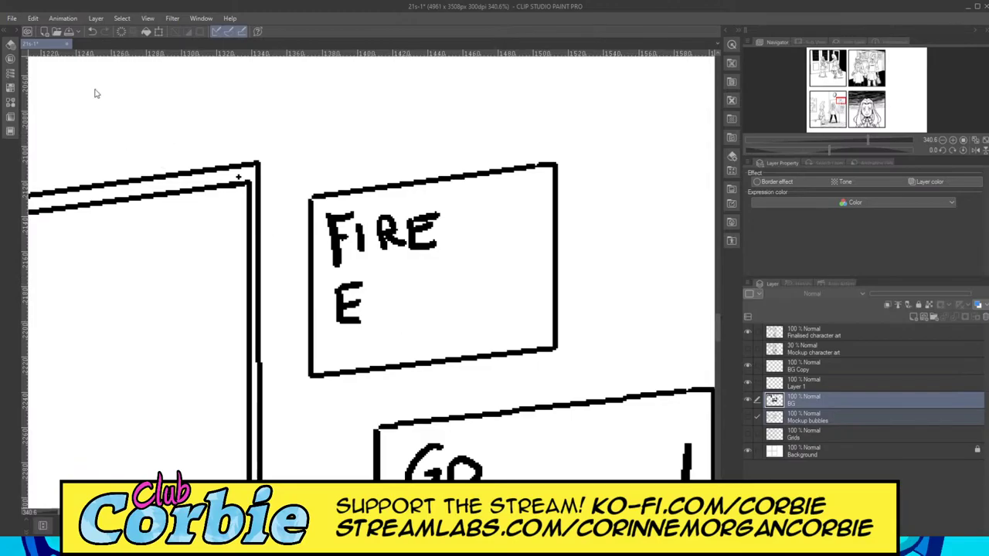
drag(364, 283, 402, 312)
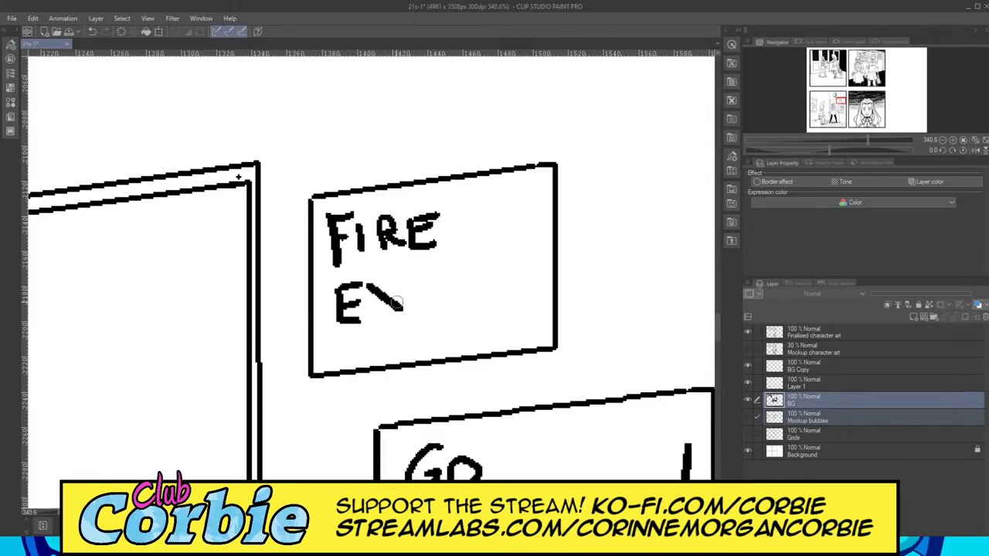
drag(392, 272, 376, 318)
mouse_move(408, 273)
mouse_down()
mouse_move(413, 311)
mouse_move(454, 272)
mouse_up()
drag(428, 279, 432, 318)
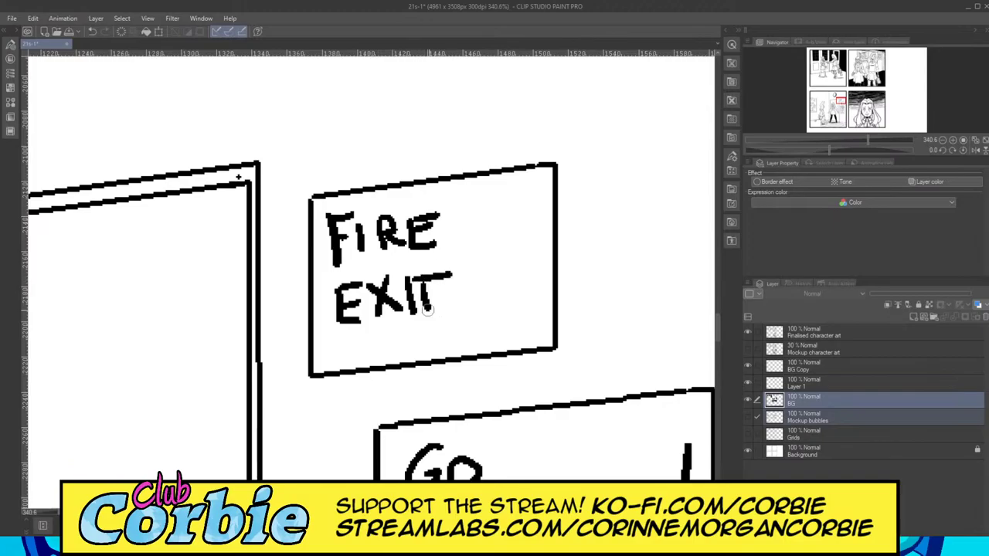
Step: Draw a partly black-filled door symbol beside the "FIRE EXIT" lettering, with an arrow beneath it pointing away from the door
mouse_move(471, 227)
mouse_down()
mouse_move(479, 299)
mouse_move(502, 228)
mouse_move(472, 229)
mouse_move(514, 292)
mouse_up()
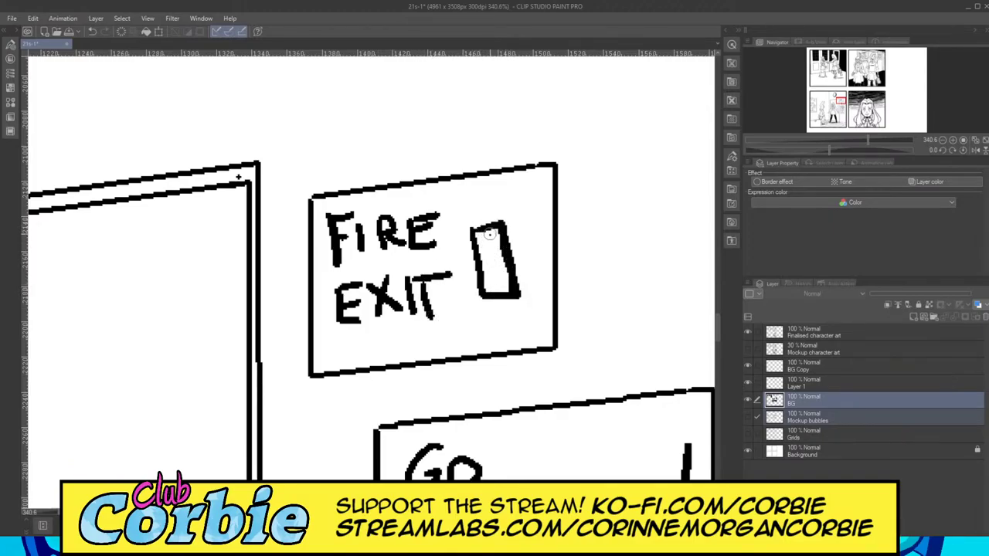
mouse_move(490, 232)
mouse_down()
mouse_move(497, 285)
mouse_move(506, 284)
mouse_up()
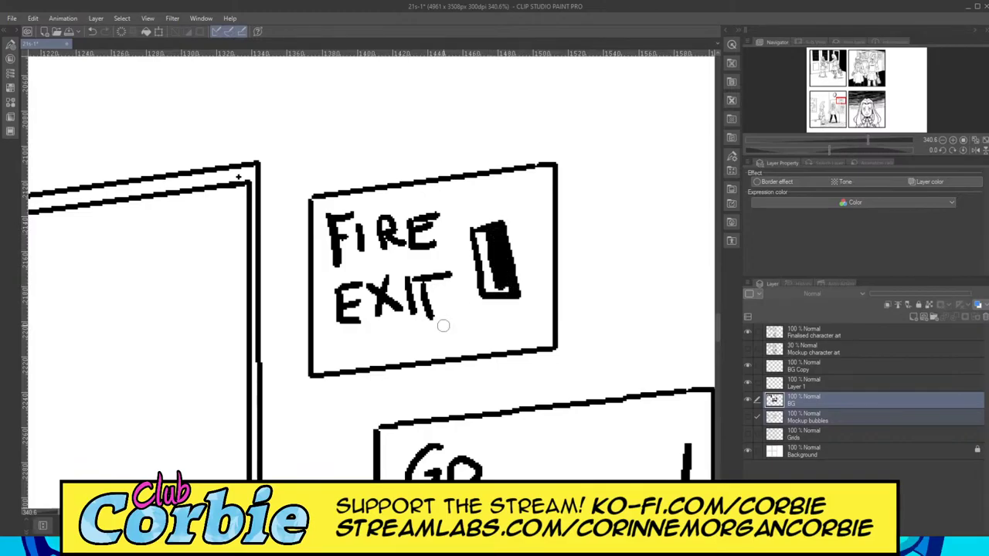
mouse_move(445, 330)
mouse_down()
mouse_move(522, 323)
mouse_move(504, 337)
mouse_up()
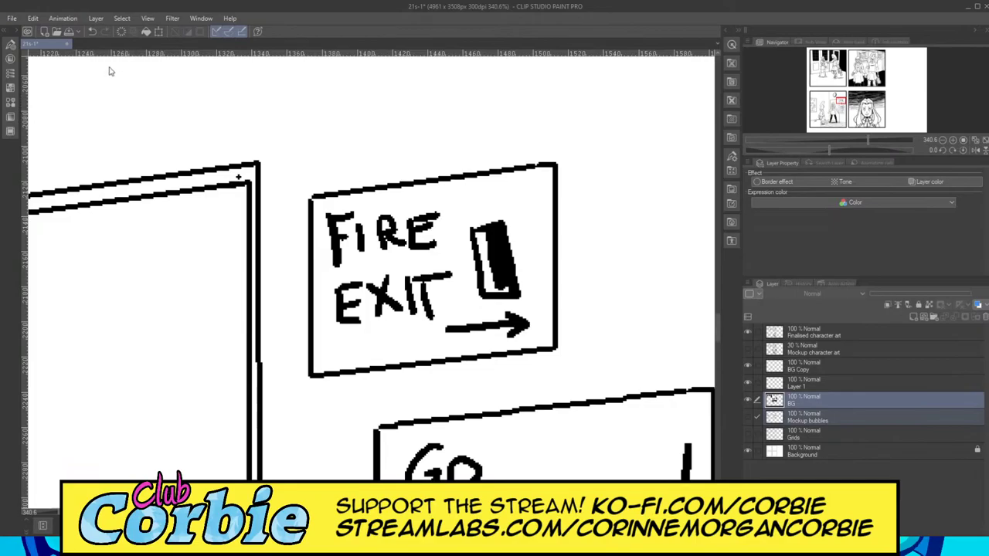
Step: Add a thin second hand to the third panel's wall clock, running from the centre towards the gap between 1 and 2
drag(427, 193, 396, 205)
scroll(381, 176, up, 2)
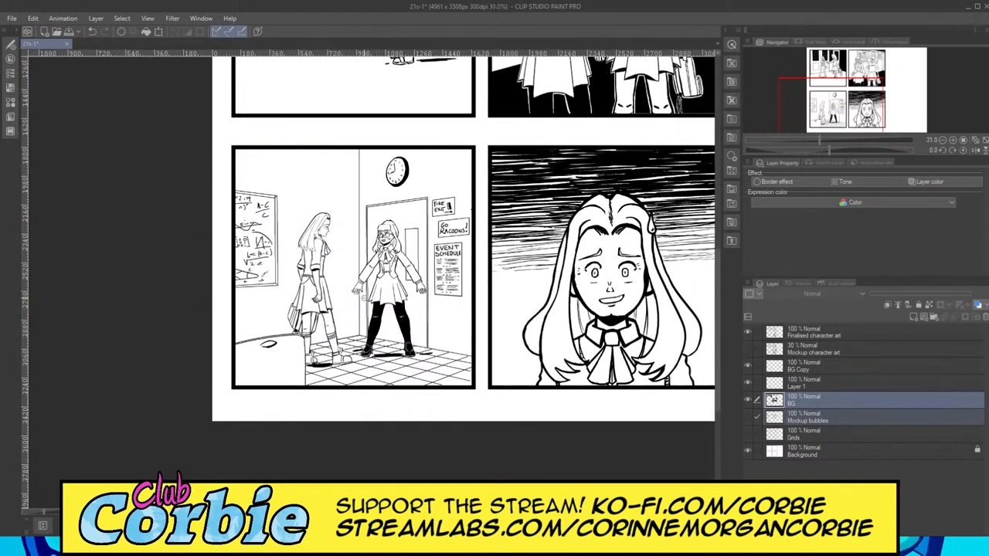
scroll(430, 215, down, 2)
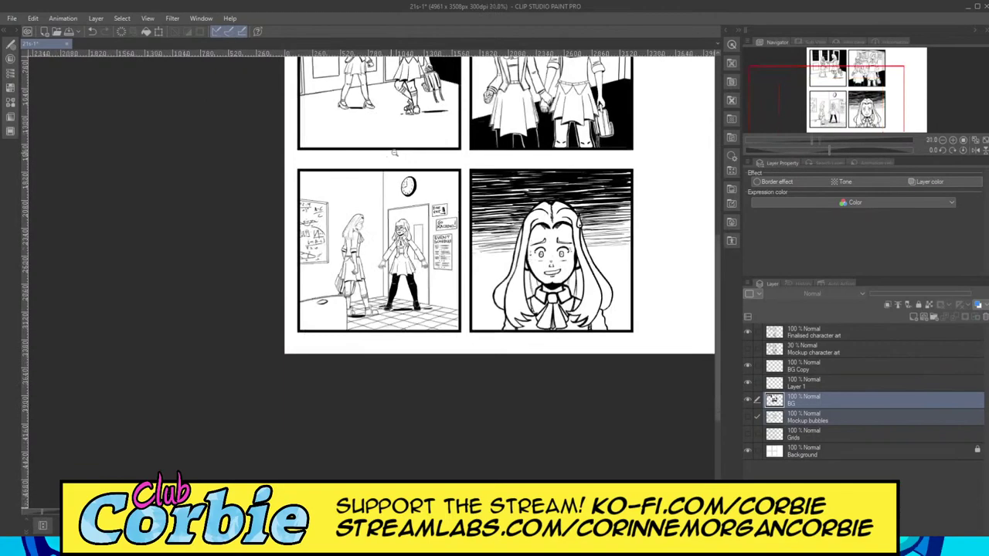
scroll(425, 215, up, 8)
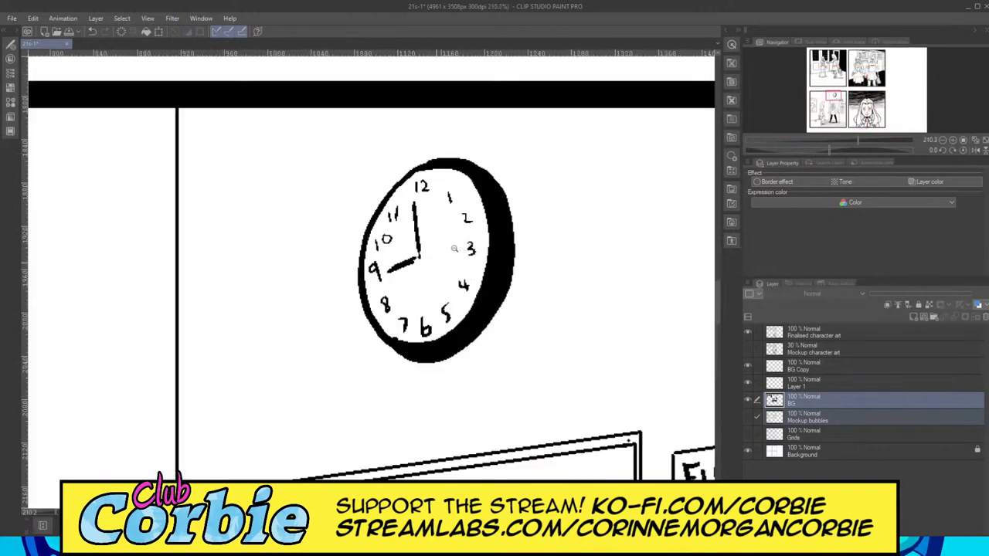
scroll(455, 248, up, 3)
scroll(425, 216, down, 4)
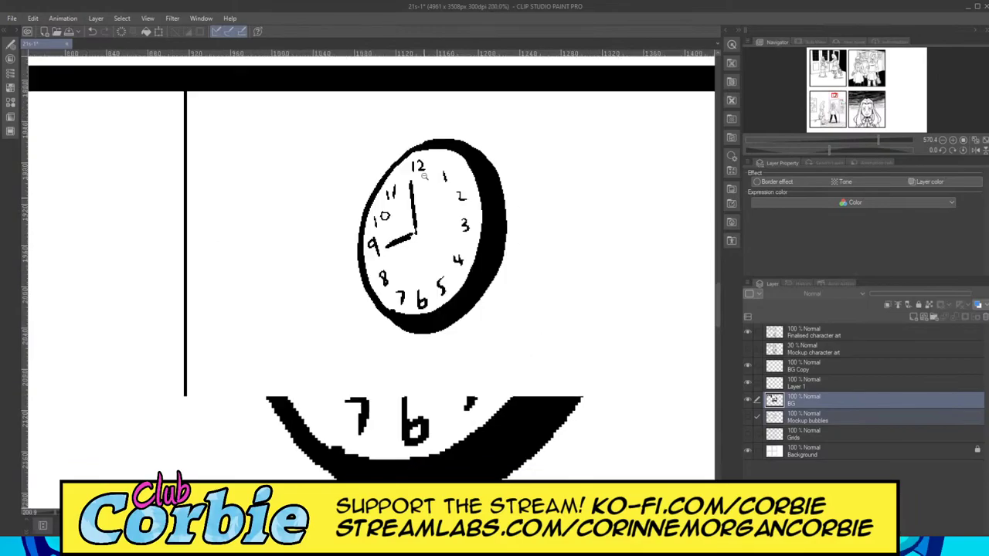
scroll(417, 202, up, 2)
scroll(473, 408, up, 1)
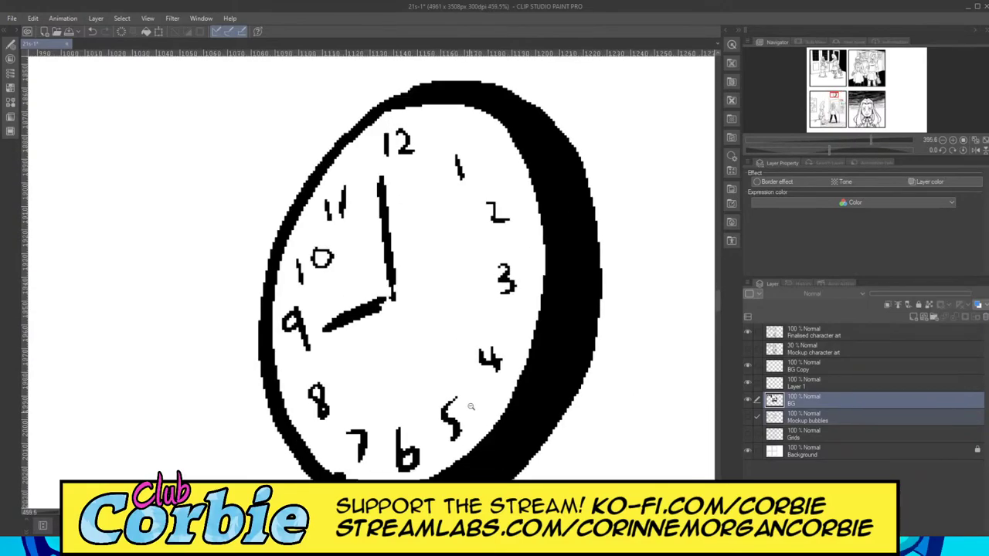
scroll(470, 406, up, 1)
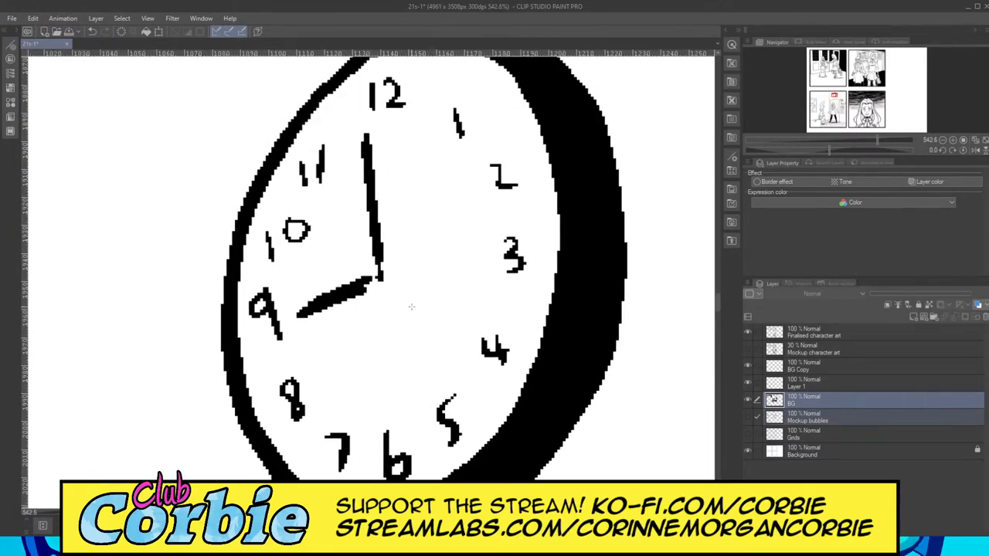
drag(381, 278, 437, 158)
key(ctrl+z)
drag(380, 276, 439, 171)
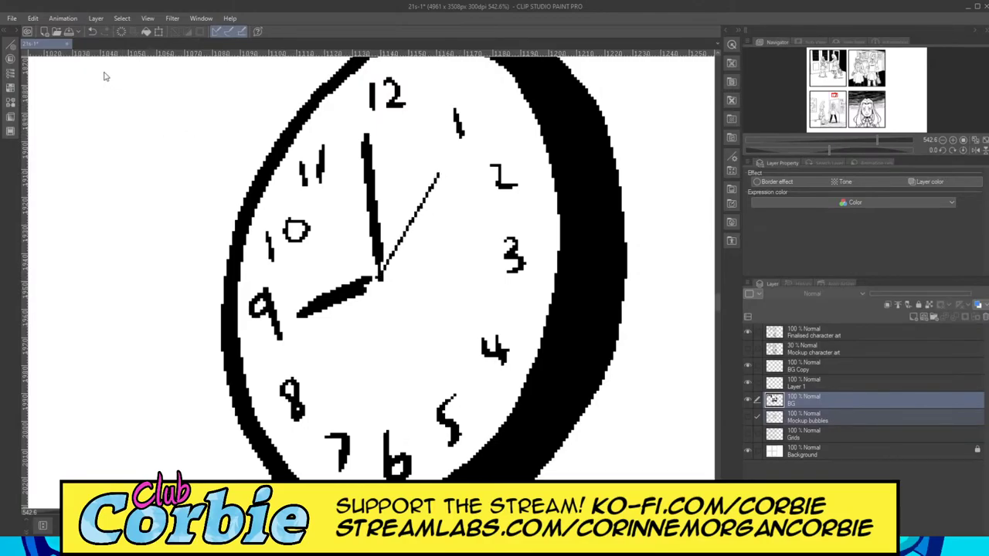
Step: Examine the third panel's finished background for gaps, including the door window behind the bespectacled girl's outstretched arm
scroll(342, 207, down, 10)
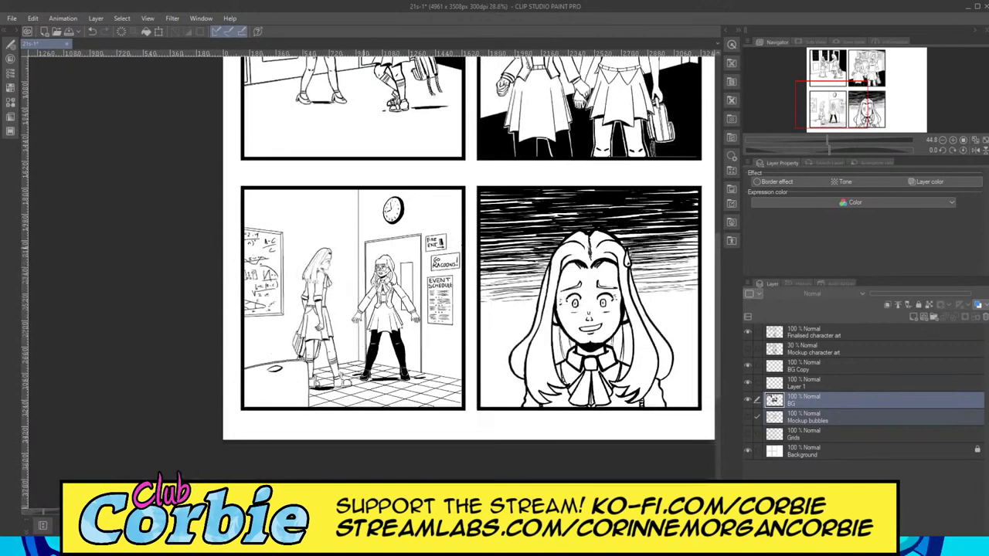
scroll(422, 302, up, 2)
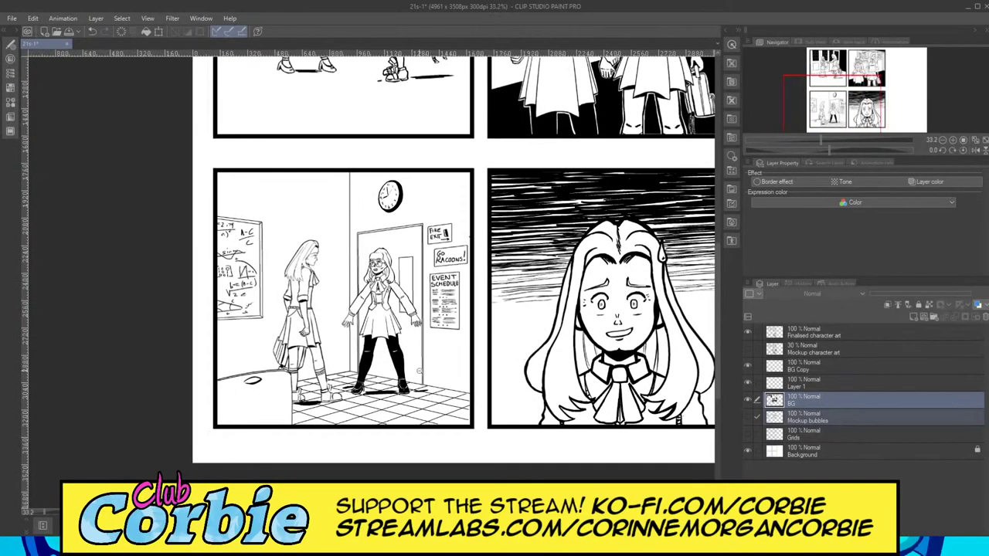
scroll(266, 348, up, 2)
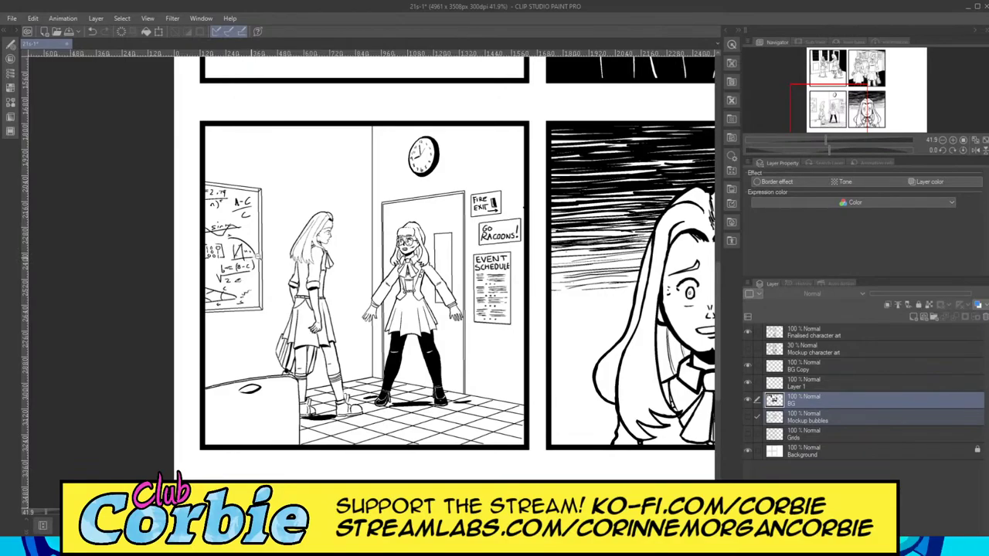
scroll(255, 261, up, 2)
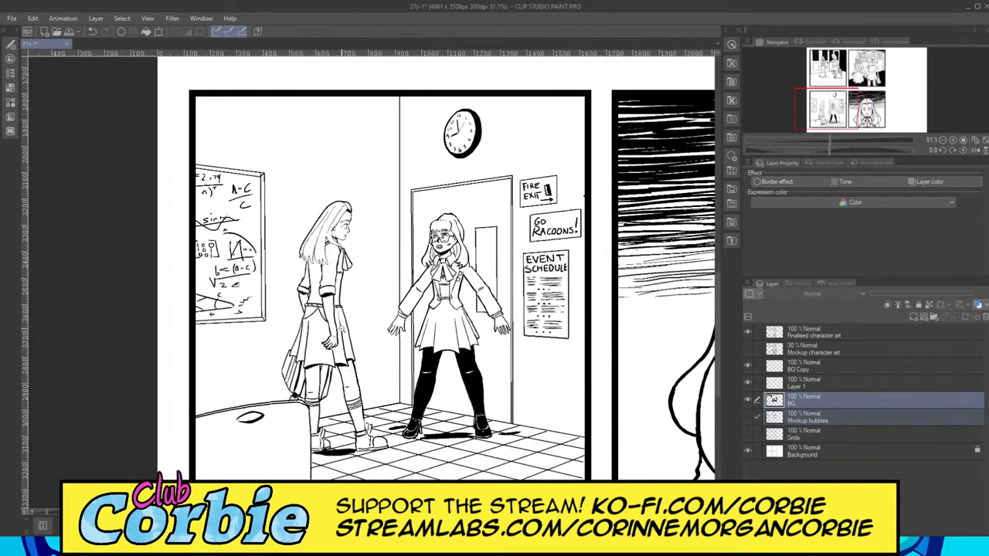
scroll(353, 369, down, 4)
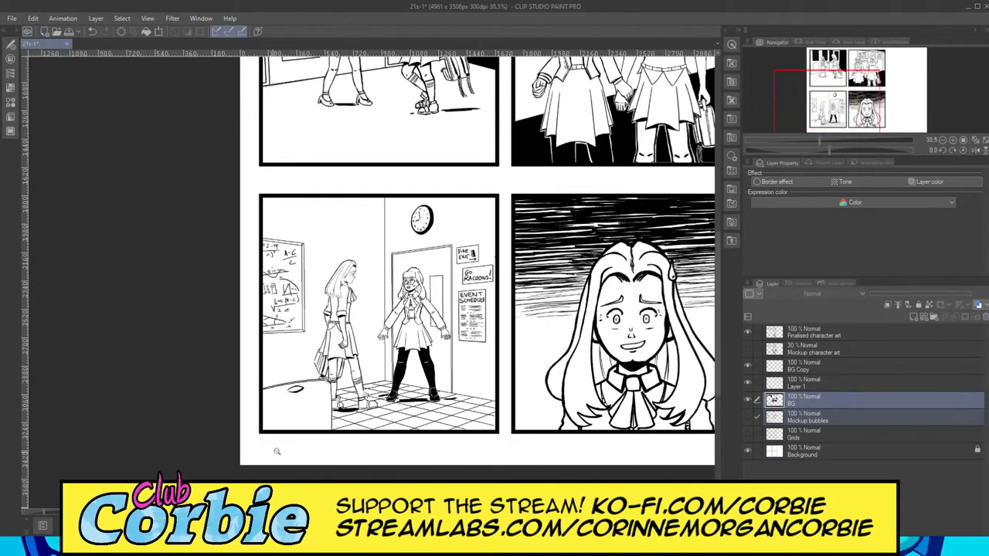
scroll(277, 452, up, 3)
scroll(379, 390, down, 3)
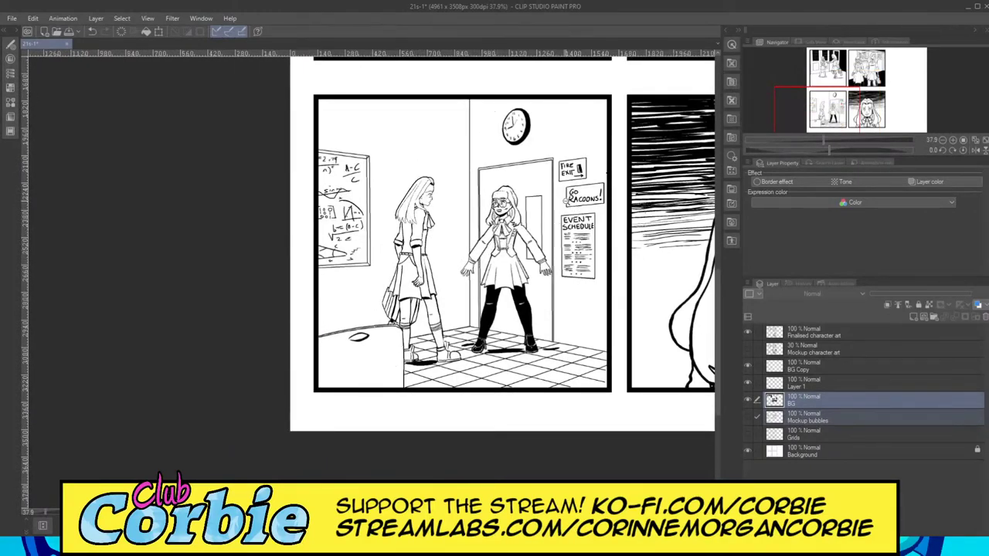
scroll(559, 261, up, 5)
scroll(457, 274, up, 3)
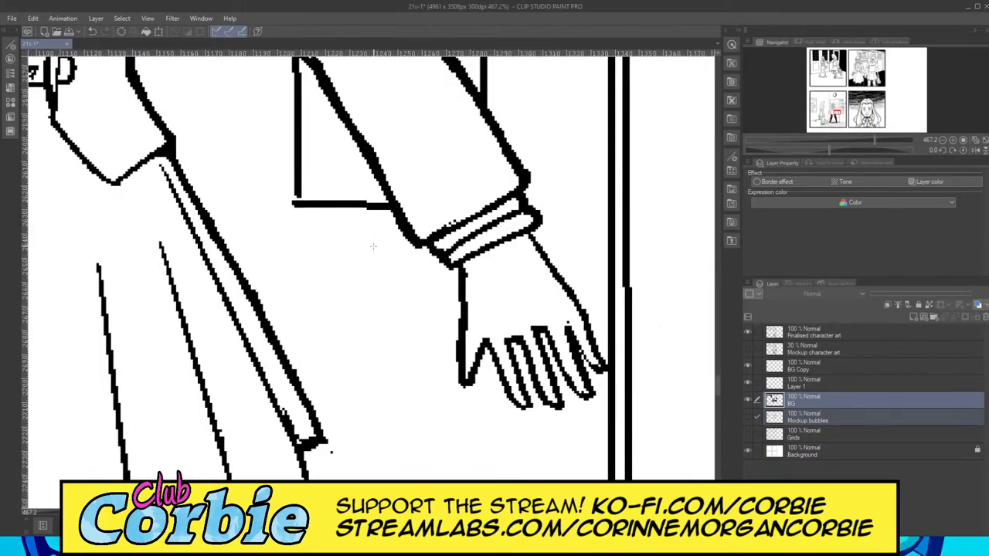
Step: Draw a narrow horizontal bar beneath the door window, running behind the bespectacled girl's sleeve cuff
mouse_move(440, 262)
mouse_down()
mouse_move(294, 261)
mouse_move(297, 288)
mouse_move(455, 286)
mouse_move(452, 265)
mouse_up()
mouse_move(298, 262)
mouse_down()
mouse_move(434, 250)
mouse_move(442, 258)
mouse_up()
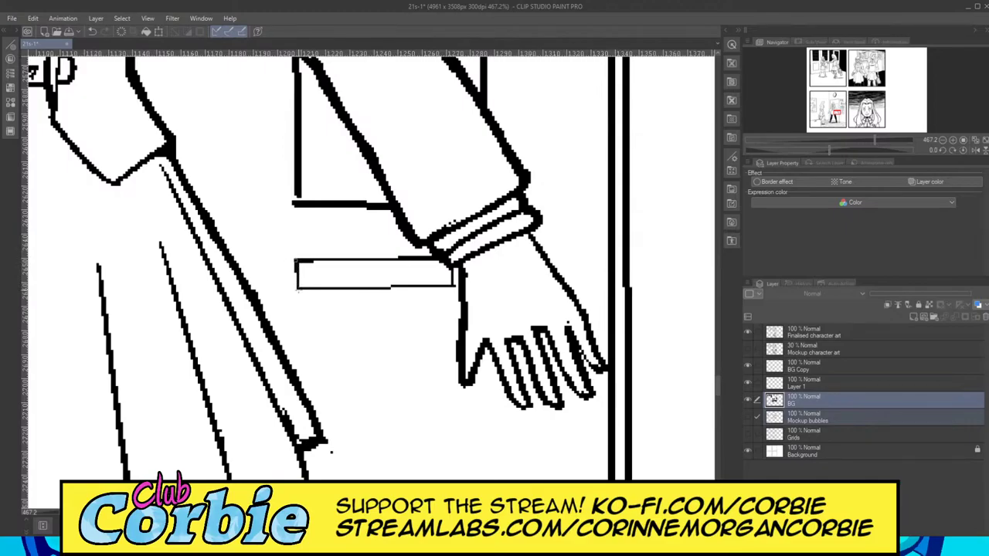
drag(387, 288, 441, 286)
scroll(451, 247, down, 10)
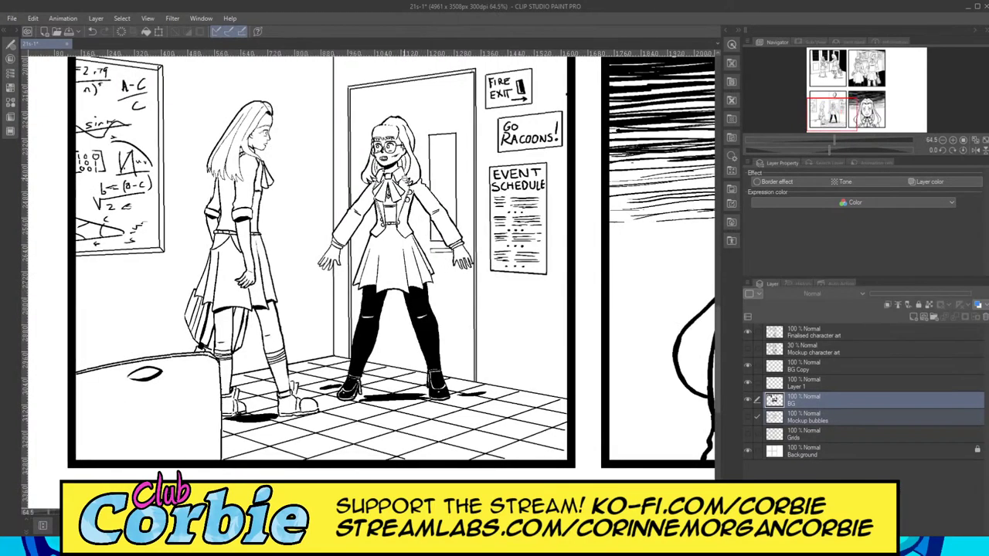
Step: Cut a thin white line through the thick lower rim of the oval hole in the foreground chair back
scroll(405, 177, up, 1)
scroll(402, 177, up, 1)
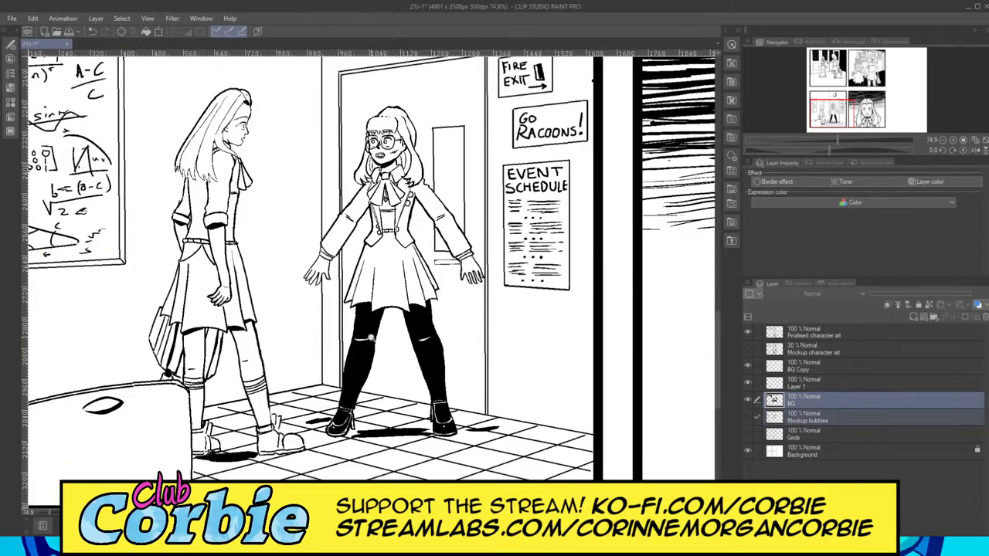
scroll(409, 285, down, 6)
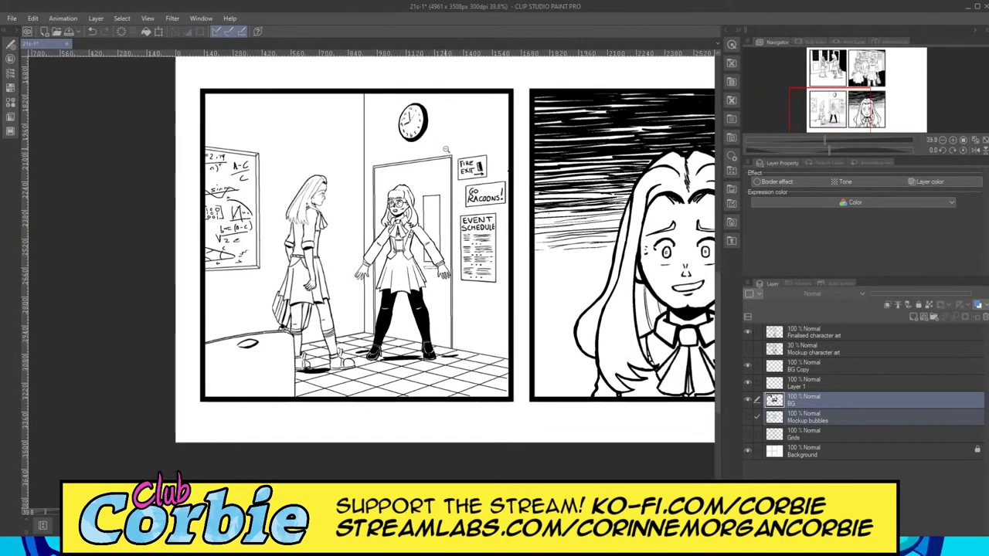
scroll(453, 149, up, 2)
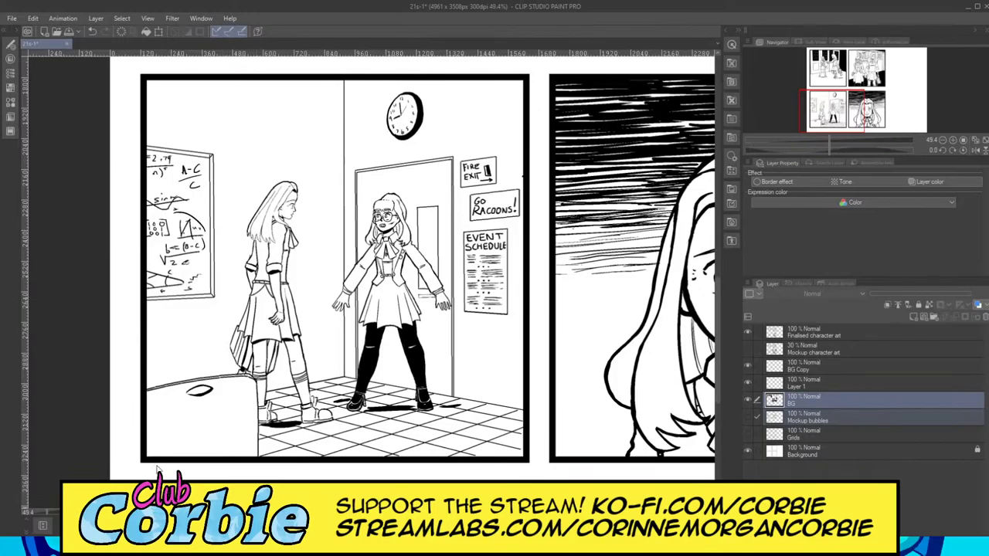
drag(320, 366, 308, 401)
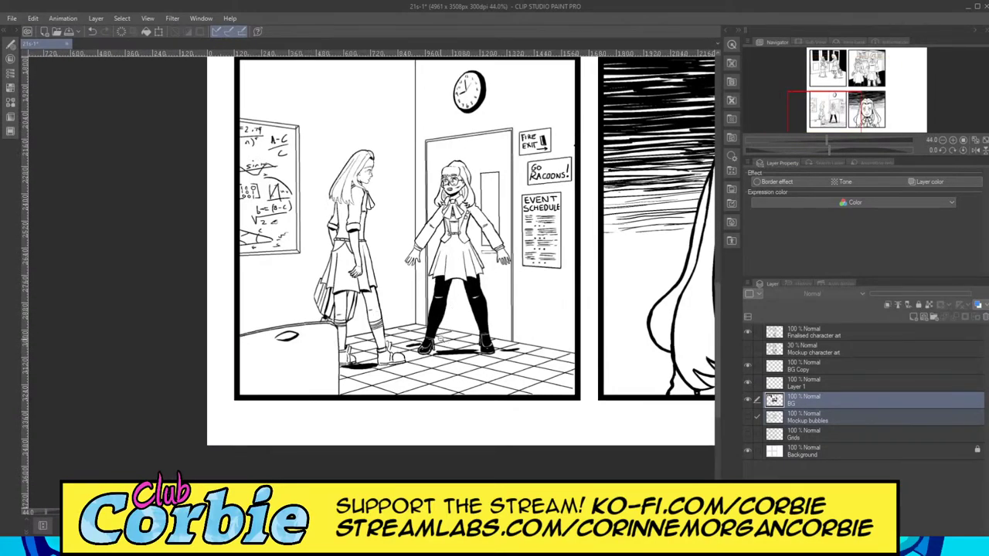
drag(246, 403, 357, 311)
drag(311, 389, 392, 276)
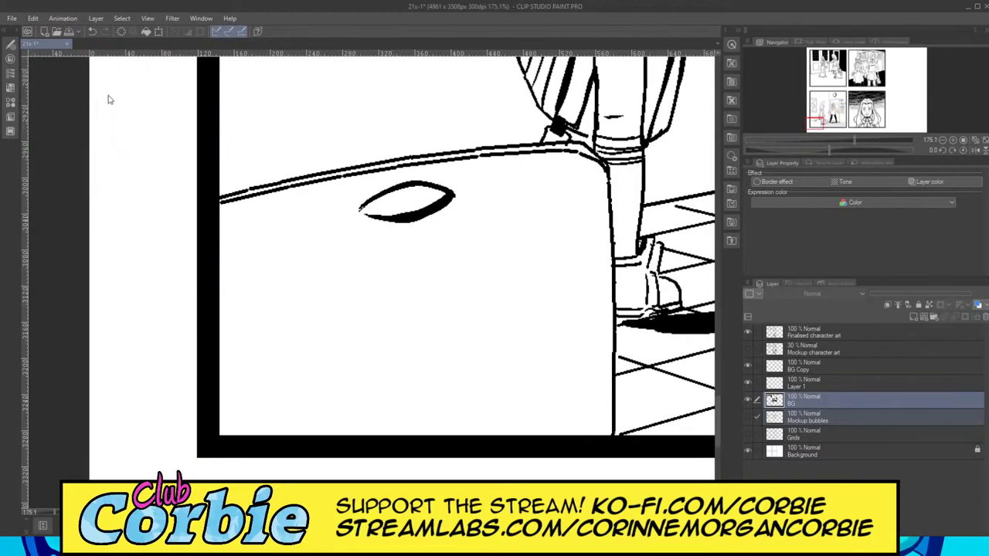
key(p)
drag(439, 189, 525, 190)
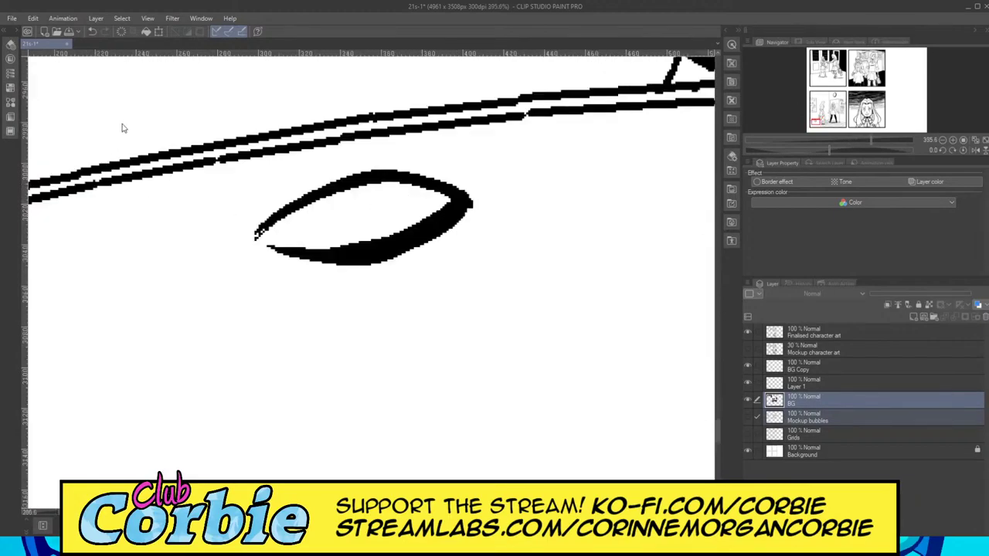
mouse_move(293, 244)
mouse_down()
mouse_move(355, 249)
mouse_move(454, 207)
mouse_up()
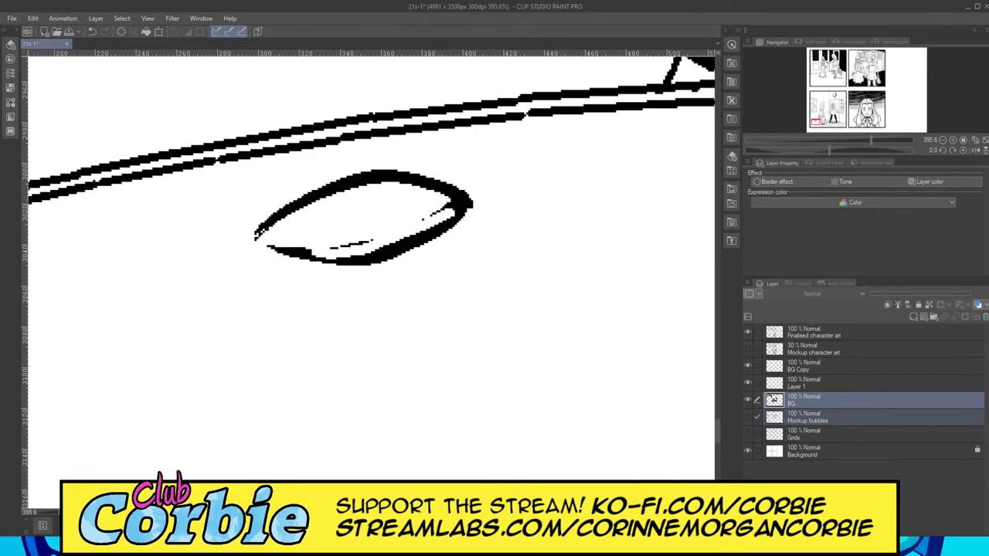
key(ctrl+z)
mouse_move(296, 249)
mouse_down()
mouse_move(353, 255)
mouse_move(448, 213)
mouse_move(373, 251)
mouse_move(358, 253)
mouse_move(467, 200)
mouse_up()
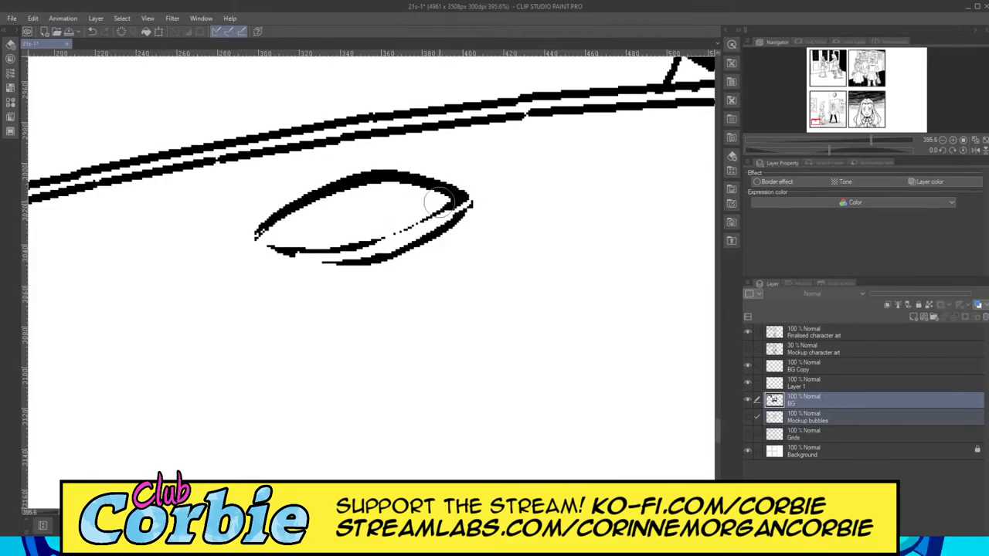
Step: Thicken the lower line of the chair back's top edge from the panel border and add a thick black outline around the oval hole
drag(349, 225, 193, 224)
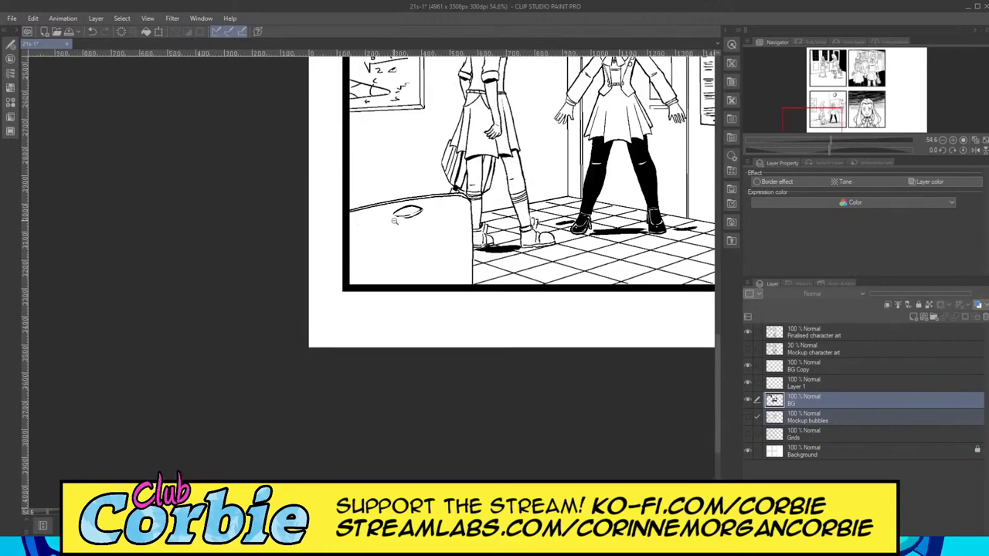
drag(414, 211, 533, 204)
drag(310, 208, 333, 195)
scroll(335, 195, up, 4)
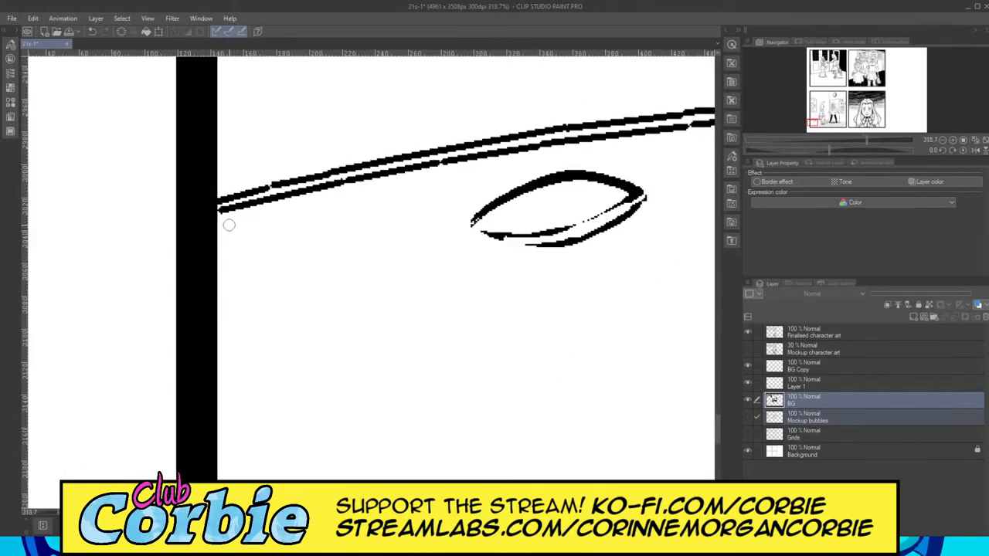
mouse_move(217, 220)
mouse_down()
mouse_move(492, 160)
mouse_move(415, 171)
mouse_move(671, 141)
mouse_up()
drag(586, 139, 671, 133)
mouse_move(479, 205)
mouse_down()
mouse_move(469, 236)
mouse_move(530, 252)
mouse_move(575, 249)
mouse_move(484, 245)
mouse_up()
mouse_move(580, 246)
mouse_down()
mouse_move(622, 231)
mouse_move(579, 244)
mouse_move(651, 202)
mouse_move(631, 217)
mouse_move(650, 194)
mouse_move(641, 180)
mouse_move(607, 174)
mouse_move(651, 190)
mouse_move(596, 172)
mouse_move(529, 182)
mouse_move(465, 226)
mouse_move(524, 254)
mouse_up()
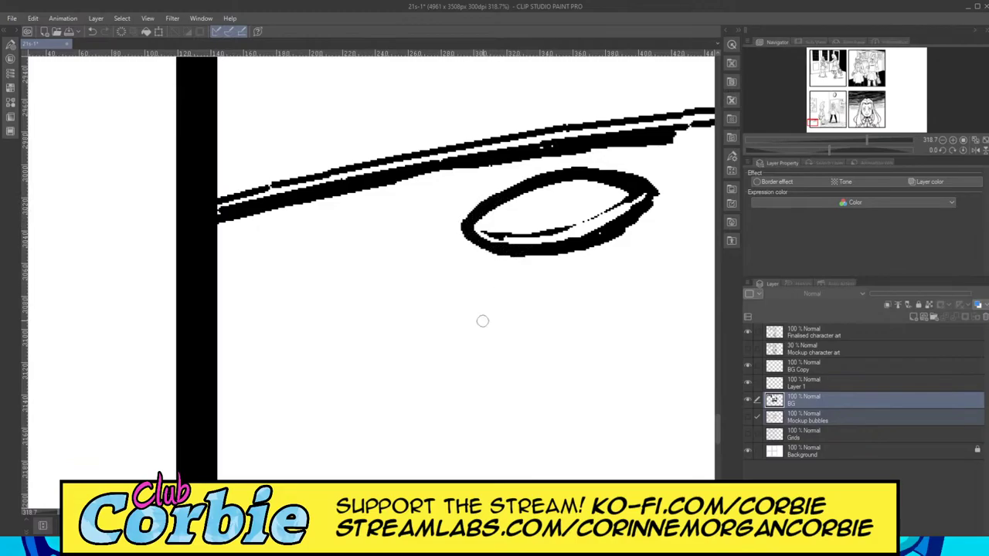
Step: Extend the black band along the chair back's top edge and around its rounded corner, and touch up the oval's tip
drag(174, 512, 197, 512)
drag(302, 159, 422, 134)
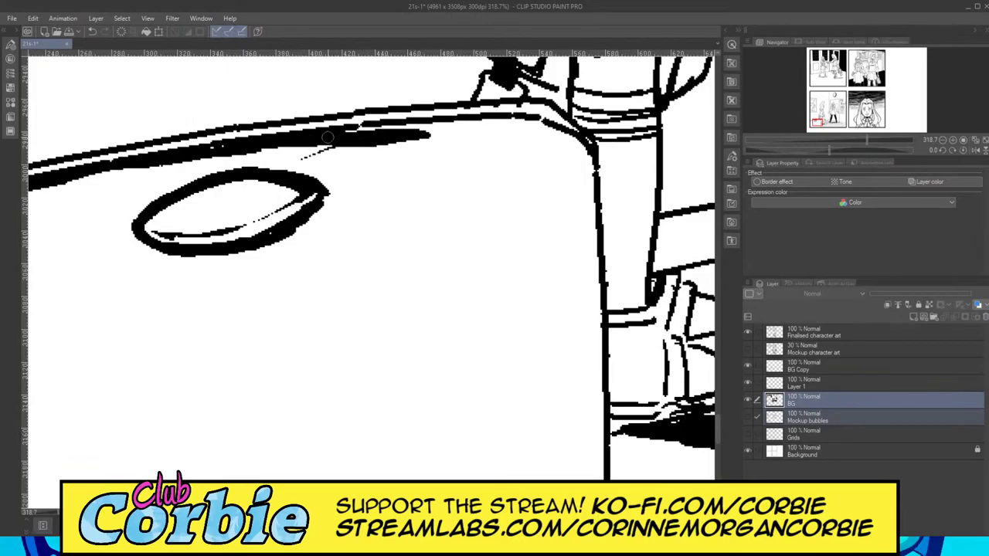
drag(328, 136, 508, 132)
drag(434, 127, 515, 126)
drag(455, 127, 550, 130)
mouse_move(487, 118)
mouse_down()
mouse_move(544, 126)
mouse_move(447, 124)
mouse_move(573, 129)
mouse_up()
mouse_move(542, 126)
mouse_down()
mouse_move(573, 130)
mouse_move(593, 164)
mouse_up()
mouse_move(561, 138)
mouse_down()
mouse_move(588, 169)
mouse_move(599, 209)
mouse_up()
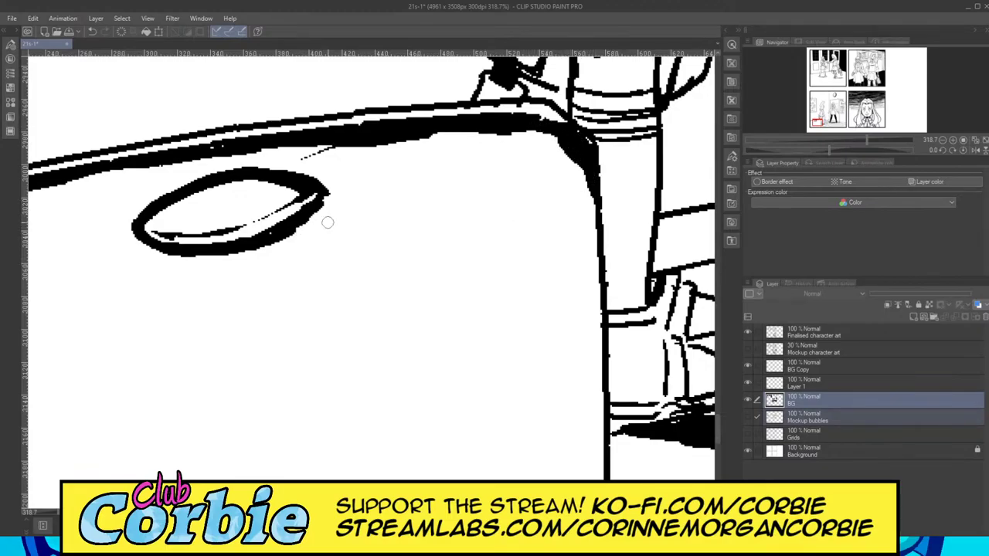
drag(317, 202, 332, 192)
Step: Build up a solid black band down the chair back's side beside the walking girl's leg, reaching the panel's lower border
mouse_move(579, 169)
mouse_down()
mouse_move(598, 274)
mouse_move(588, 183)
mouse_move(597, 187)
mouse_move(592, 333)
mouse_up()
drag(582, 185, 586, 334)
drag(580, 255, 584, 333)
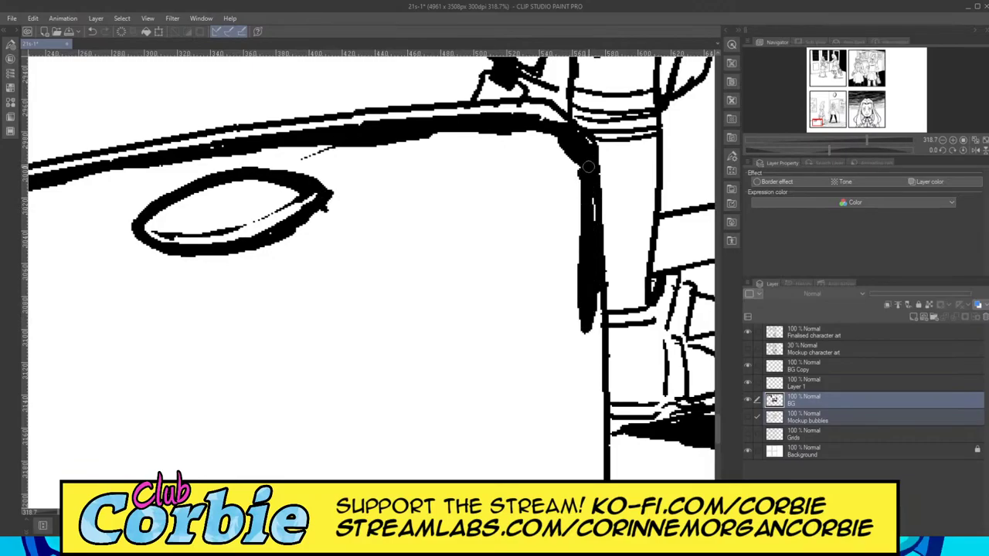
drag(594, 201, 576, 409)
drag(573, 247, 592, 456)
drag(576, 267, 575, 425)
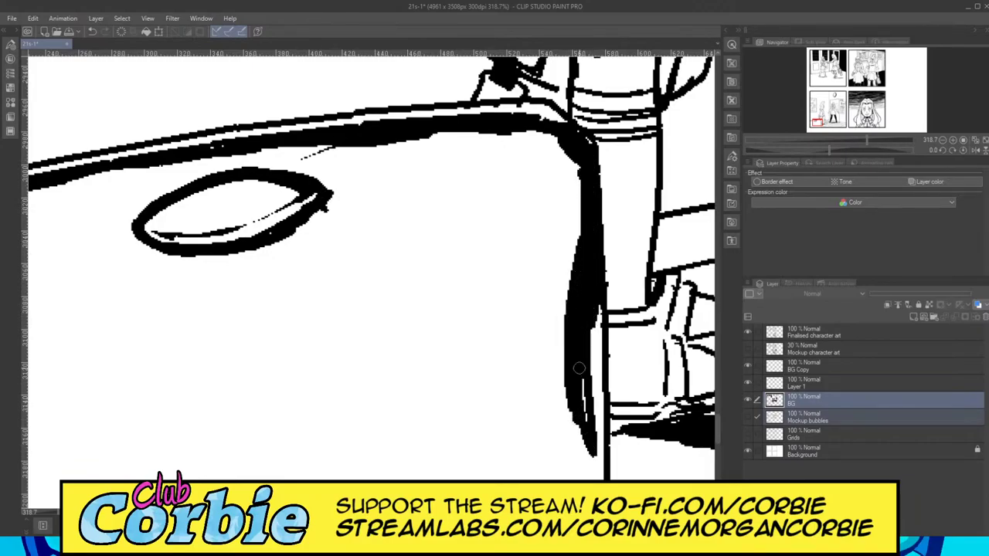
drag(581, 243, 581, 360)
mouse_move(588, 295)
mouse_down()
mouse_move(592, 397)
mouse_move(595, 282)
mouse_move(584, 456)
mouse_up()
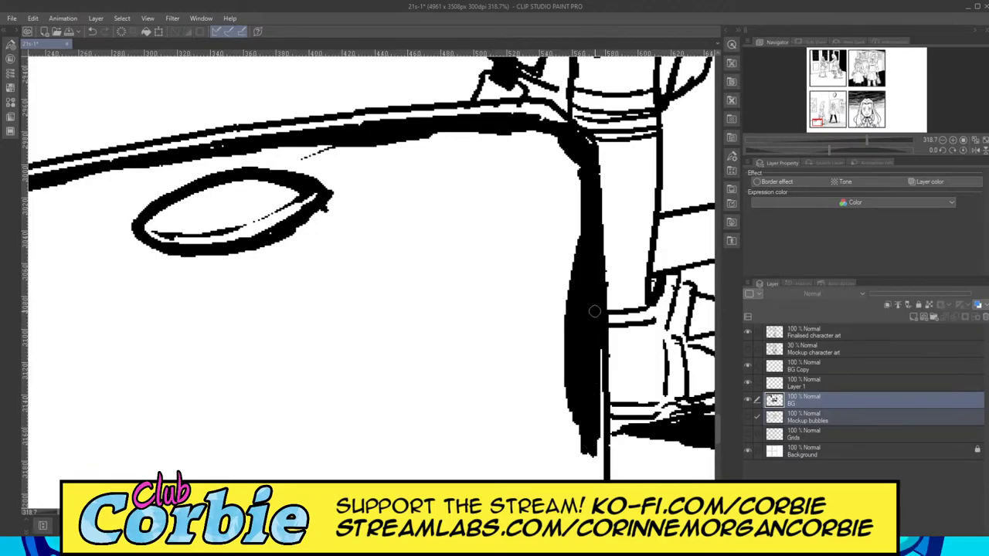
drag(593, 311, 595, 454)
drag(591, 363, 591, 464)
drag(599, 383, 595, 471)
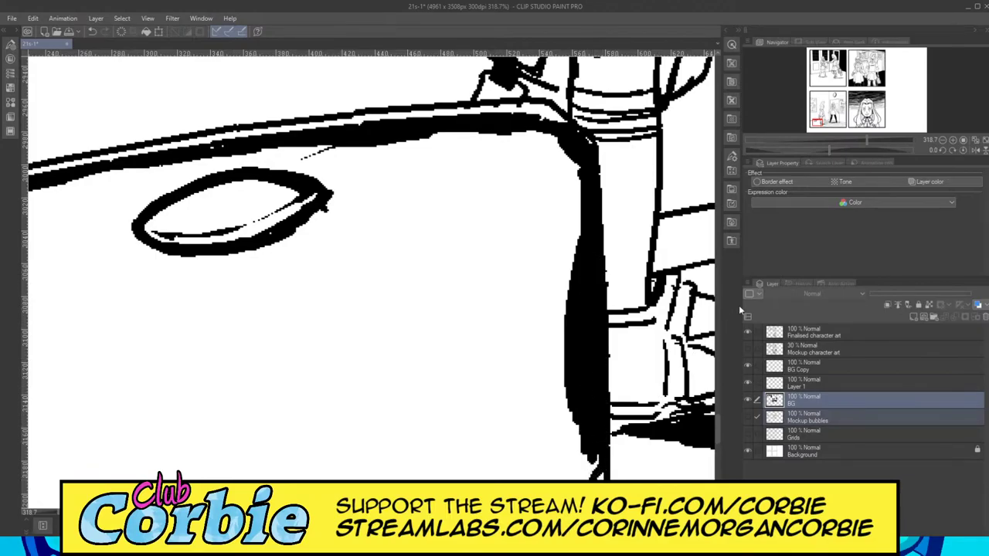
drag(718, 436, 718, 443)
mouse_move(592, 281)
mouse_down()
mouse_move(578, 451)
mouse_move(580, 268)
mouse_move(577, 417)
mouse_up()
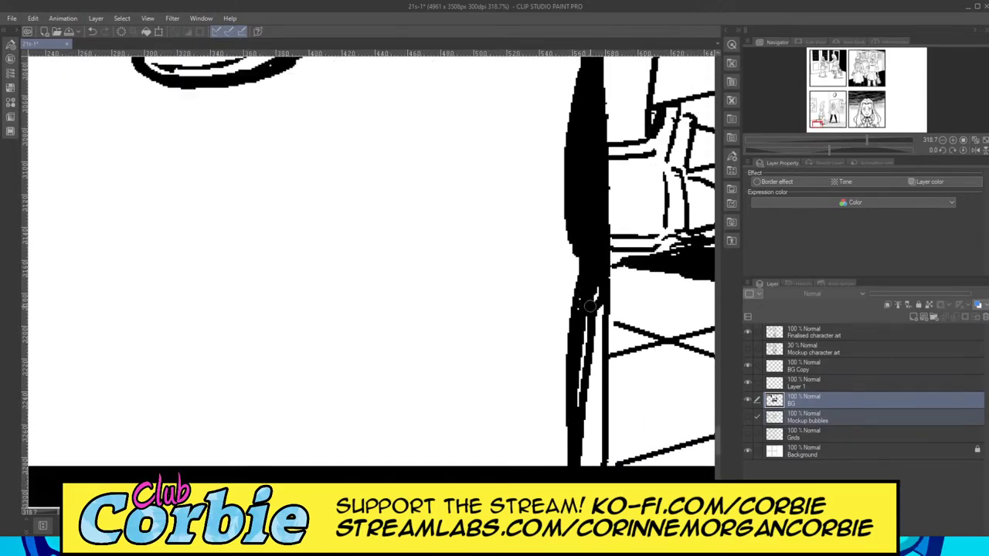
mouse_move(579, 316)
mouse_down()
mouse_move(589, 463)
mouse_move(596, 437)
mouse_move(588, 440)
mouse_move(607, 464)
mouse_move(252, 474)
mouse_move(549, 446)
mouse_move(510, 438)
mouse_up()
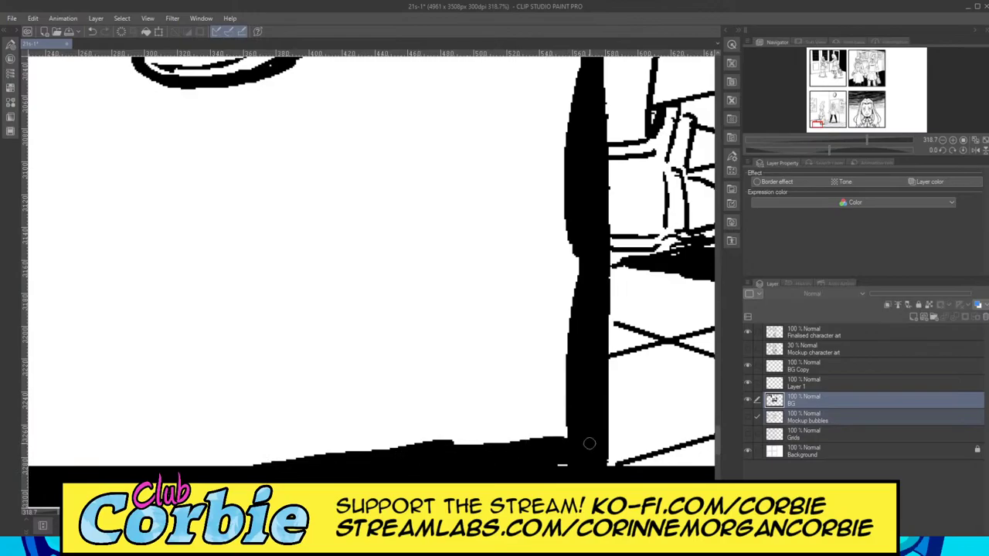
Step: Continue the black band along the chair back's bottom and up the panel border to its top edge, closing the outline
drag(177, 512, 157, 512)
drag(553, 443, 368, 459)
drag(367, 458, 629, 456)
mouse_move(630, 456)
mouse_down()
mouse_move(499, 469)
mouse_move(320, 457)
mouse_up()
mouse_move(667, 449)
mouse_down()
mouse_move(222, 464)
mouse_move(219, 325)
mouse_move(216, 444)
mouse_move(235, 462)
mouse_move(267, 455)
mouse_move(231, 242)
mouse_move(219, 254)
mouse_move(214, 203)
mouse_move(212, 314)
mouse_move(231, 438)
mouse_move(239, 440)
mouse_move(237, 255)
mouse_move(254, 448)
mouse_move(215, 231)
mouse_move(223, 225)
mouse_move(235, 257)
mouse_move(247, 232)
mouse_move(224, 95)
mouse_up()
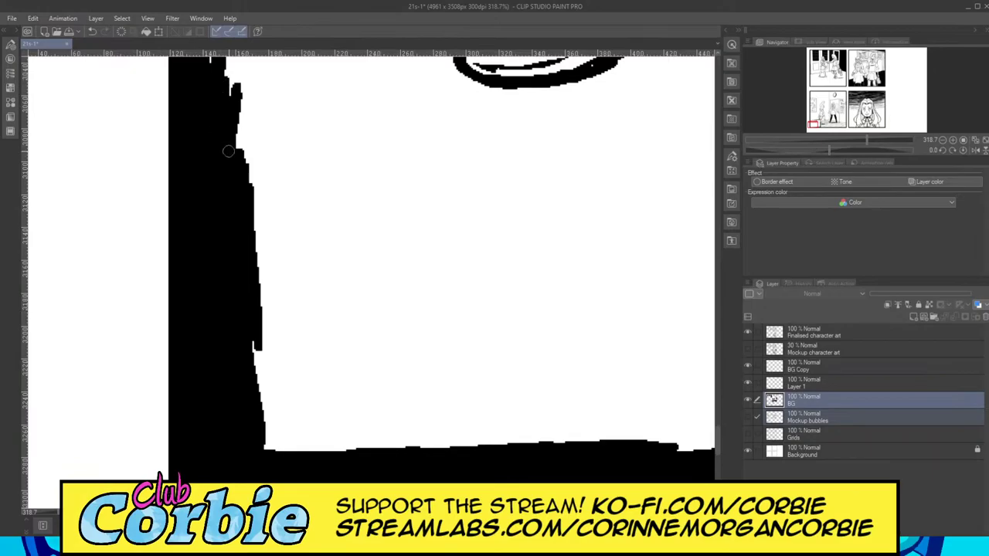
drag(718, 444, 719, 420)
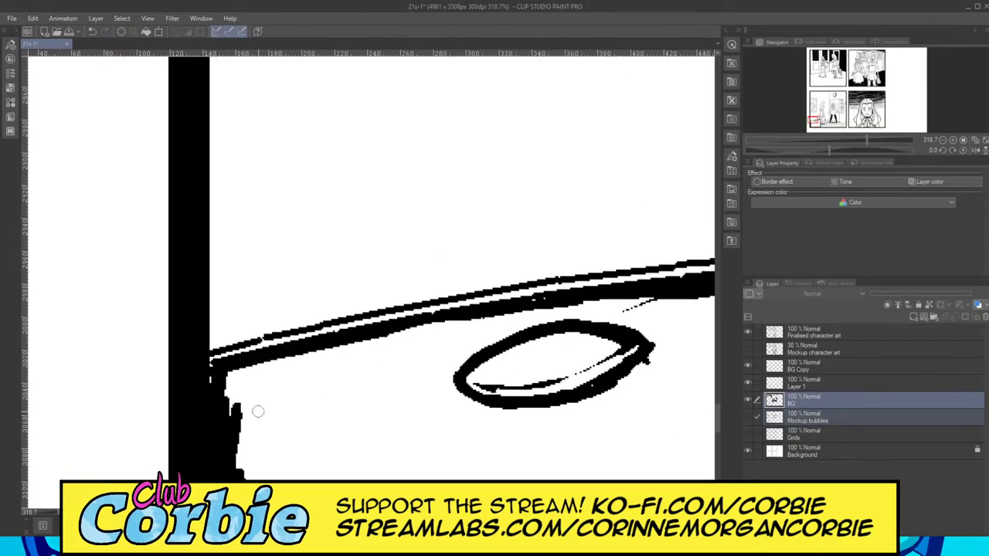
mouse_move(236, 384)
mouse_down()
mouse_move(228, 417)
mouse_move(218, 406)
mouse_up()
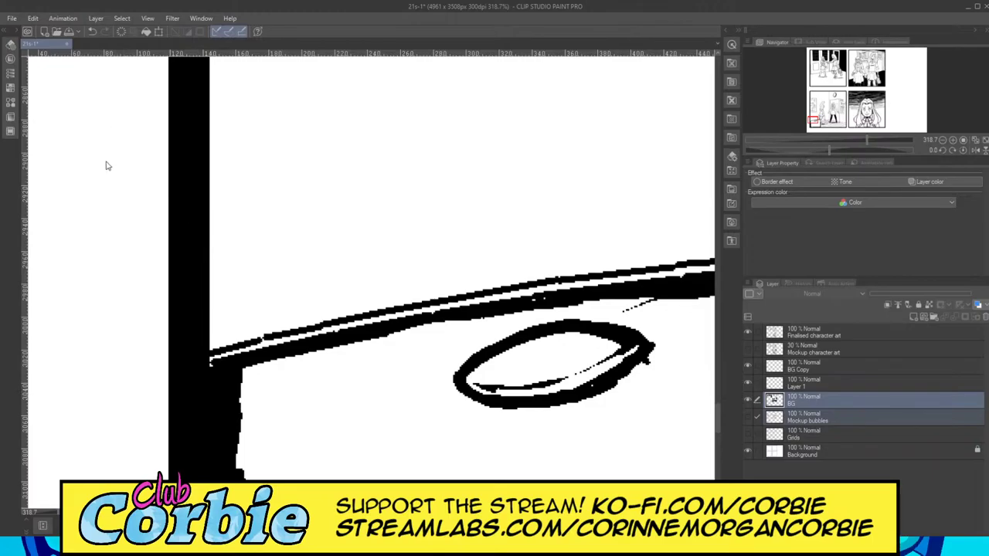
Step: Fill the outlined chair back with solid black, leaving the oval hole white
key(g)
click(355, 395)
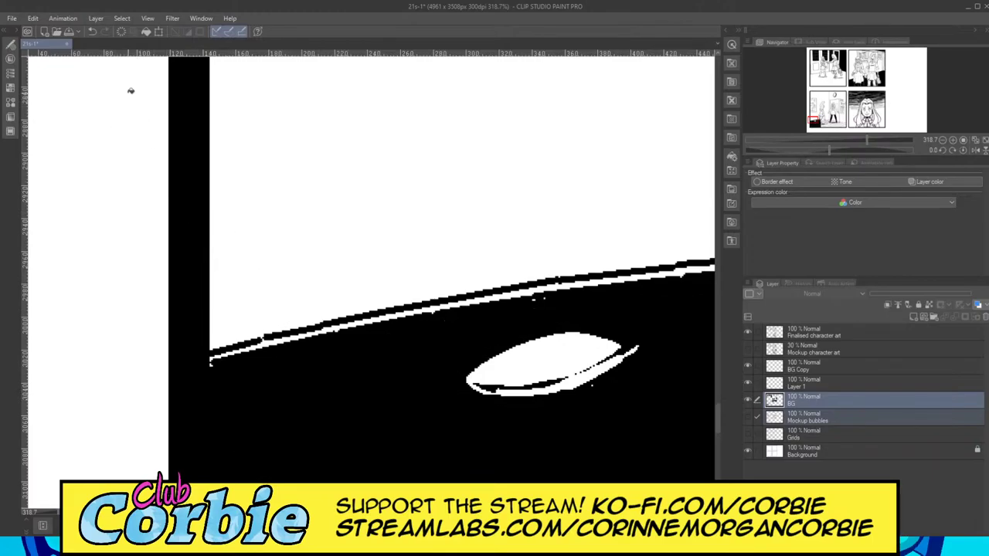
scroll(308, 275, down, 10)
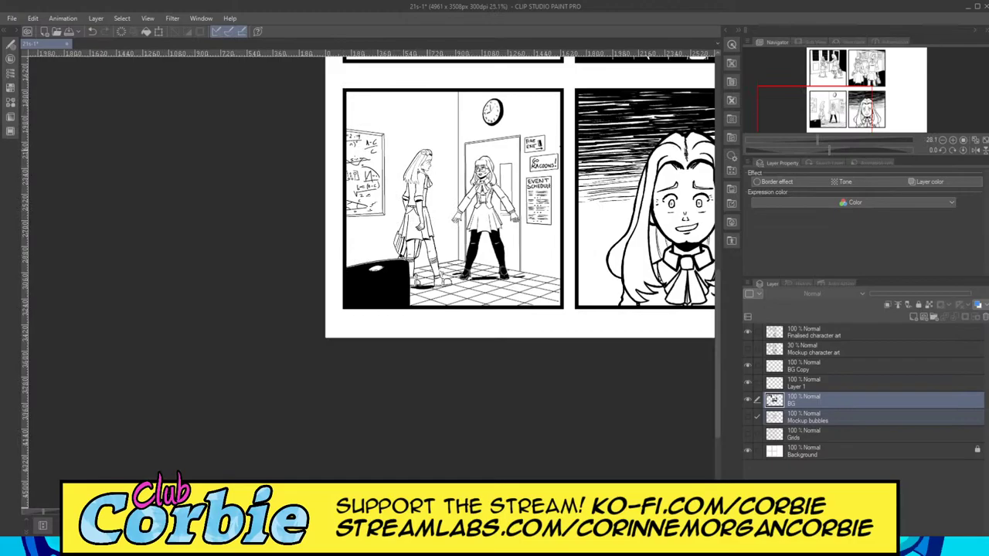
scroll(436, 141, down, 3)
scroll(463, 131, up, 3)
scroll(395, 276, up, 2)
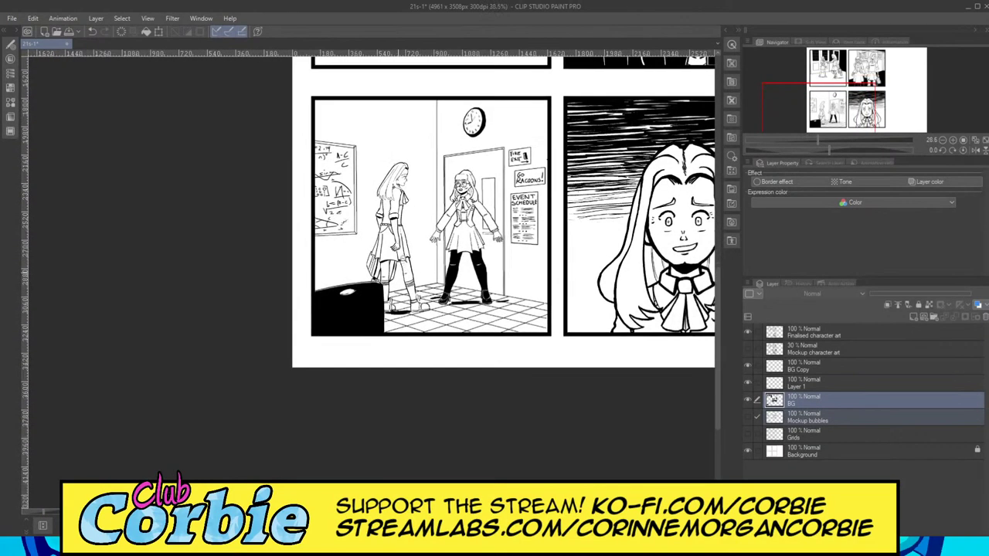
scroll(382, 152, up, 2)
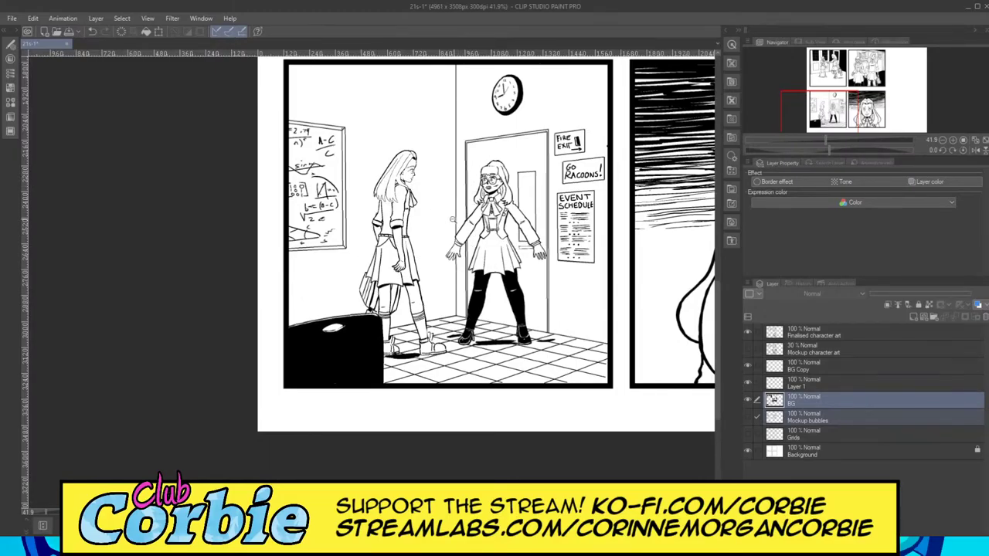
scroll(304, 155, up, 5)
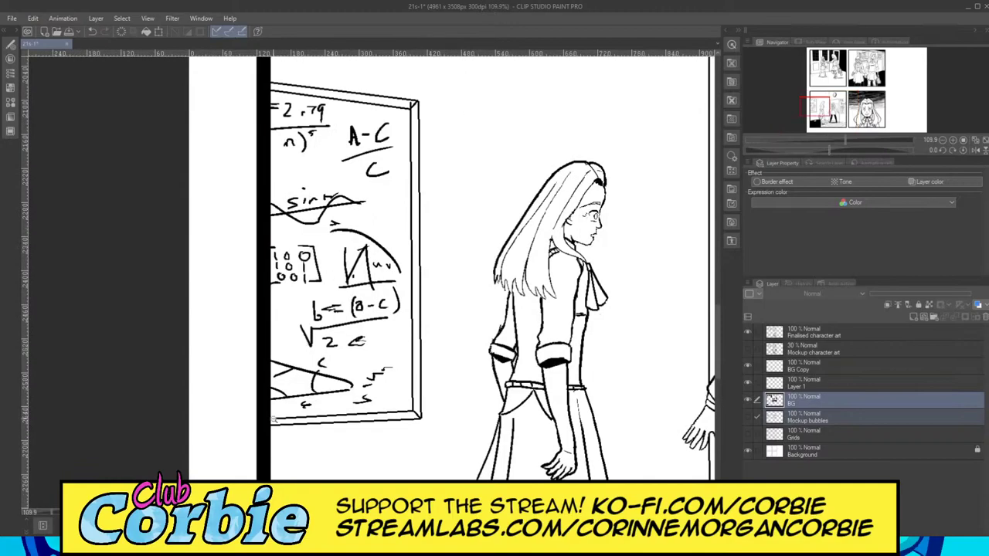
scroll(288, 423, up, 2)
scroll(275, 417, up, 2)
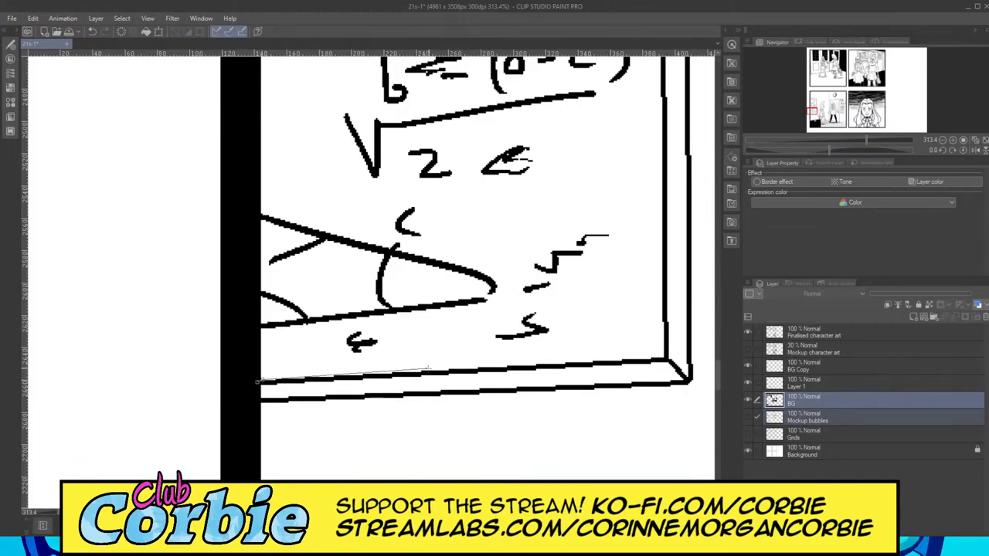
drag(366, 369, 284, 373)
drag(262, 382, 668, 359)
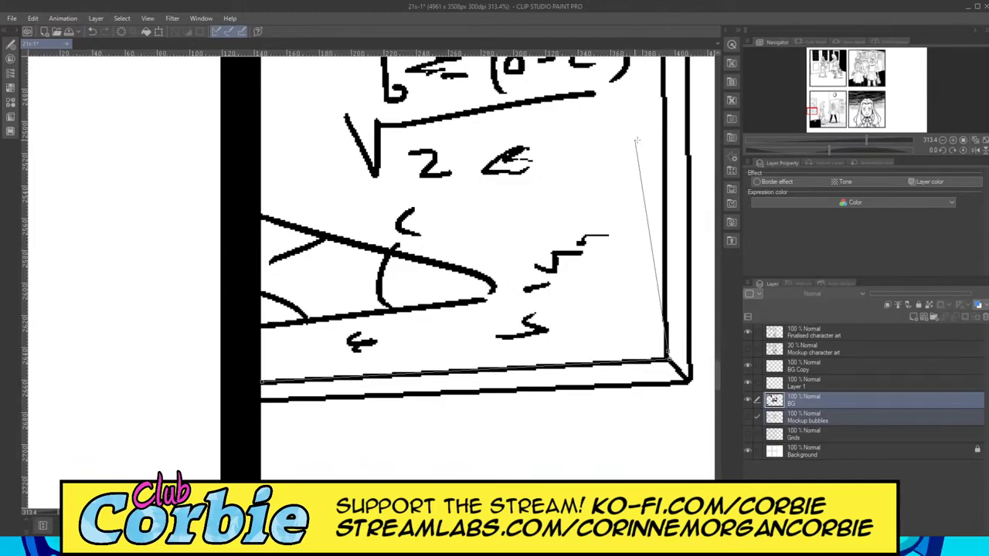
mouse_move(668, 264)
mouse_down()
mouse_move(661, 281)
mouse_move(662, 60)
mouse_up()
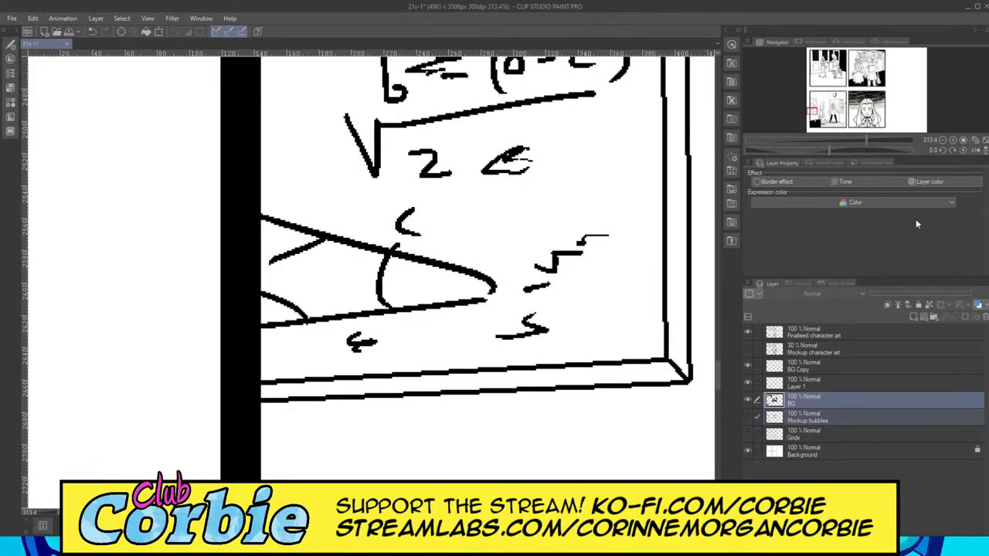
Step: Draw a polygonal selection around the equations inside the wall board's frame in the third panel
scroll(704, 394, up, 10)
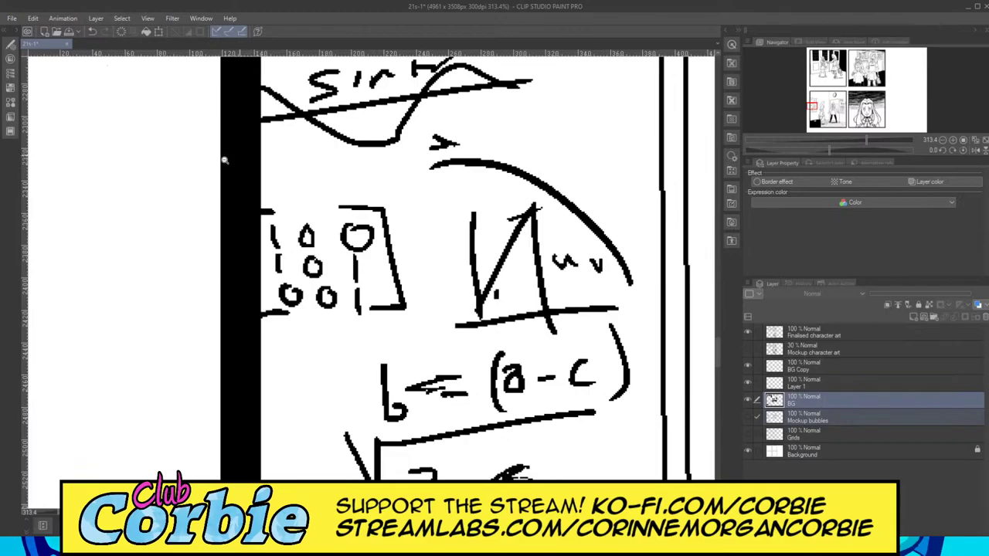
scroll(224, 160, down, 8)
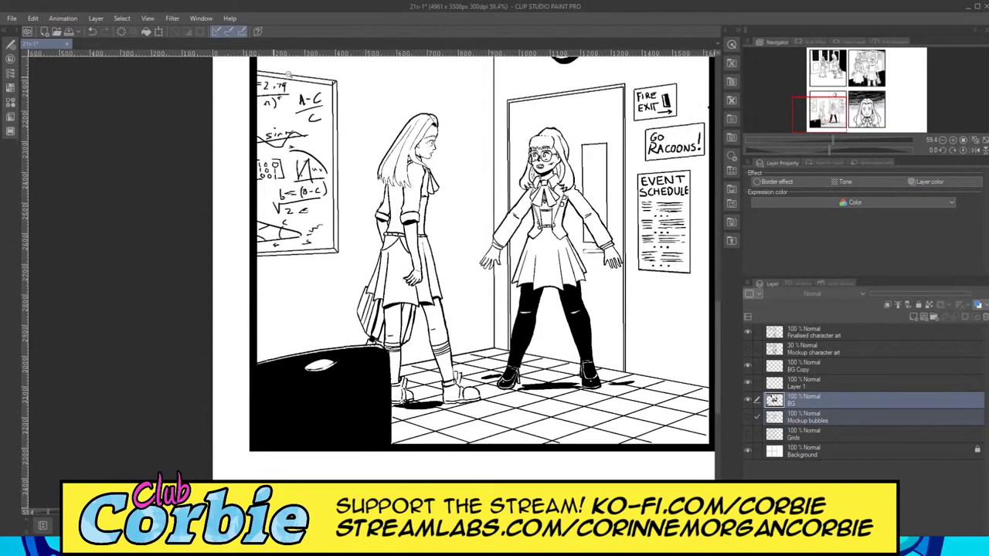
scroll(289, 74, up, 4)
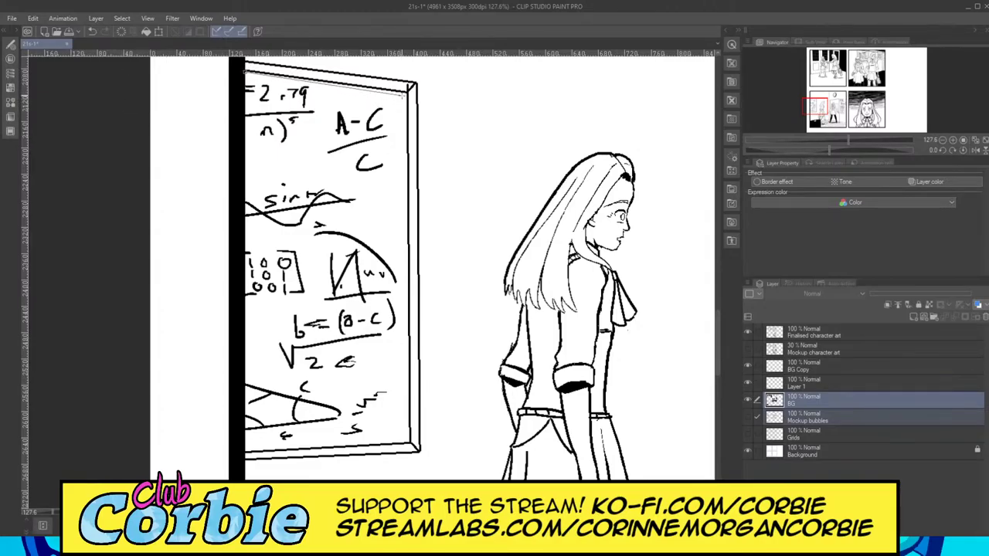
drag(402, 92, 399, 435)
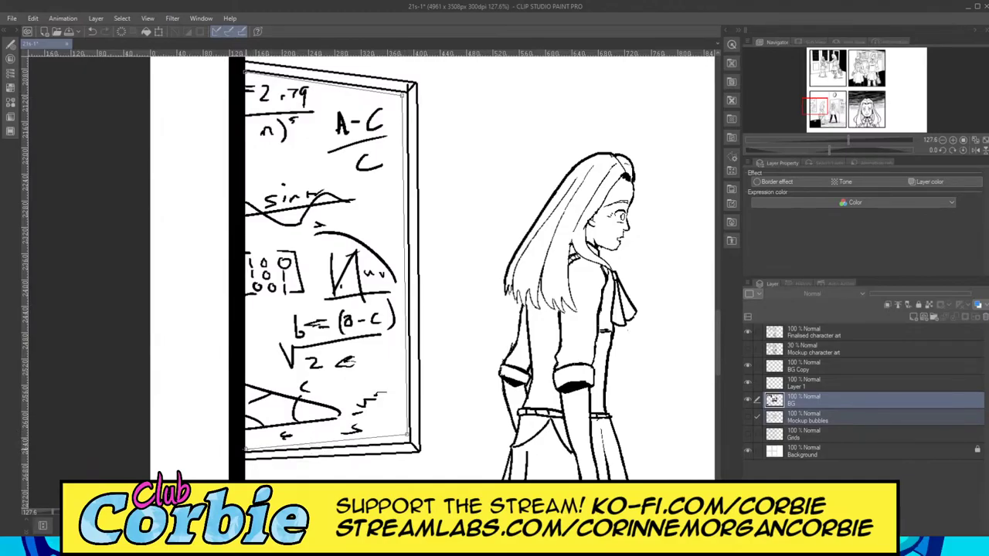
click(245, 71)
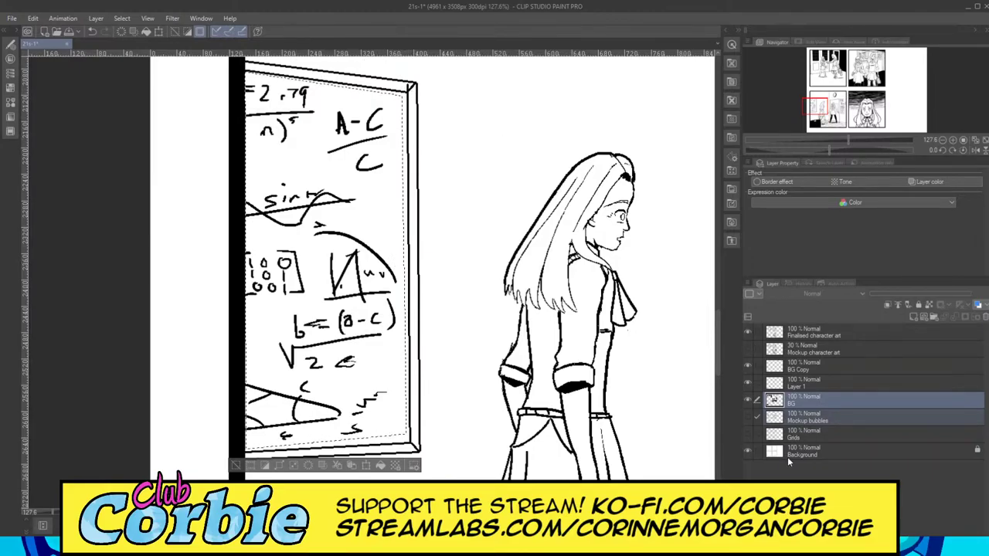
click(747, 399)
click(746, 399)
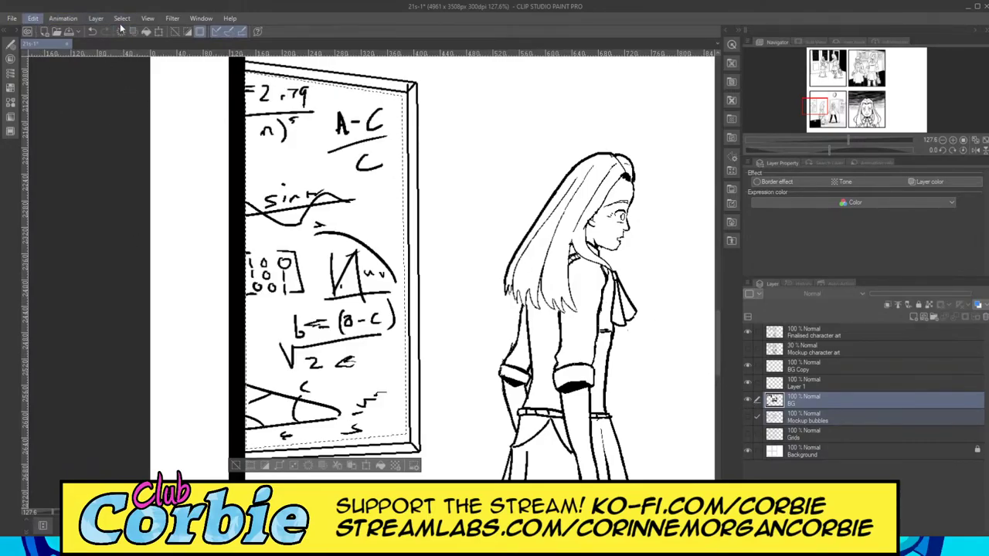
mouse_move(122, 20)
click(136, 68)
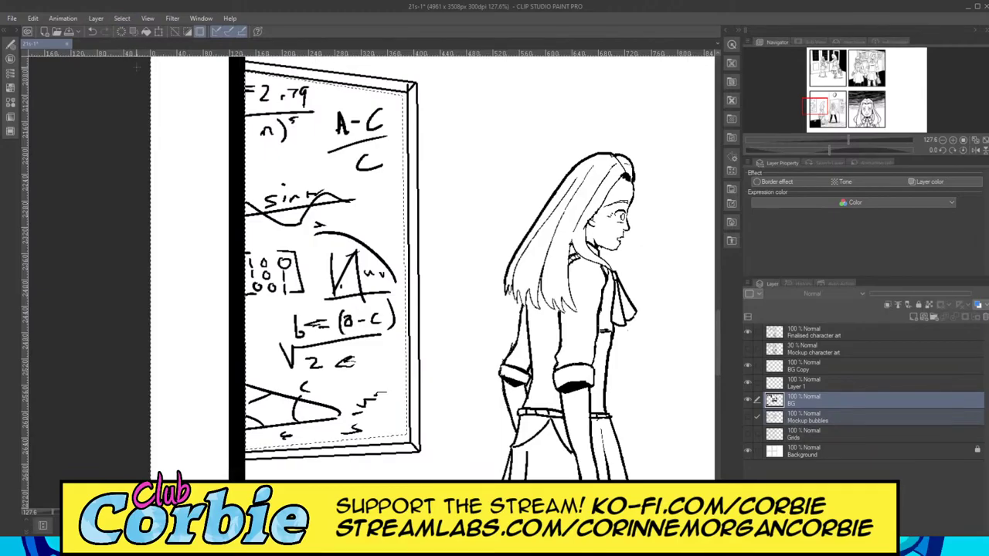
key(ctrl+z)
Step: Cut the selected equations from the BG layer, paste them onto their own layer and hide that layer
click(33, 19)
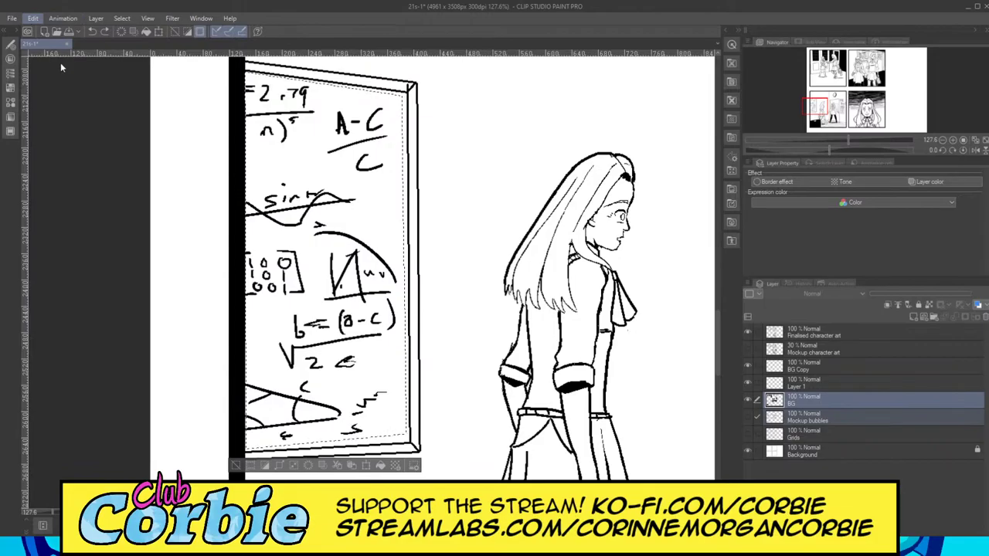
key(Delete)
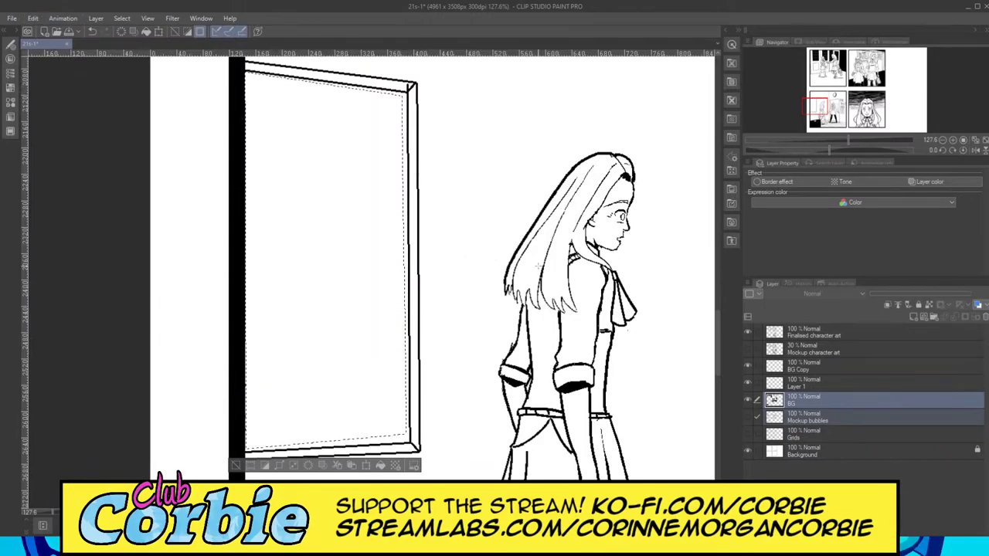
key(ctrl+v)
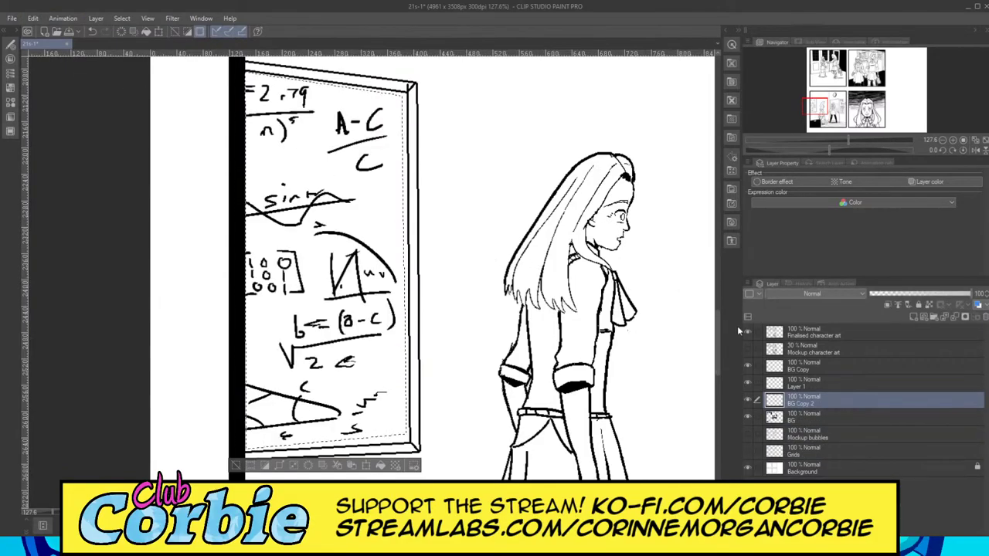
click(747, 398)
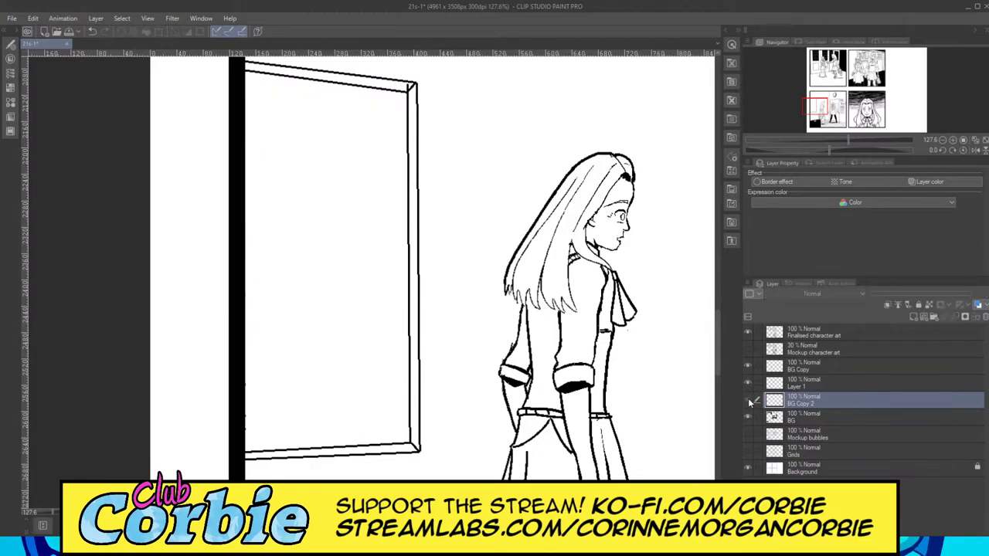
click(748, 398)
click(748, 398)
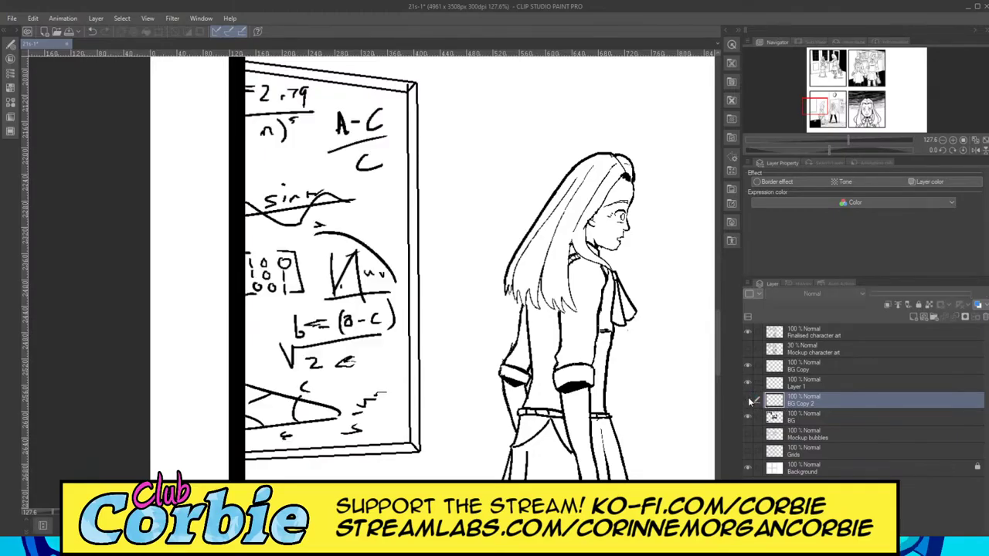
click(746, 416)
click(746, 417)
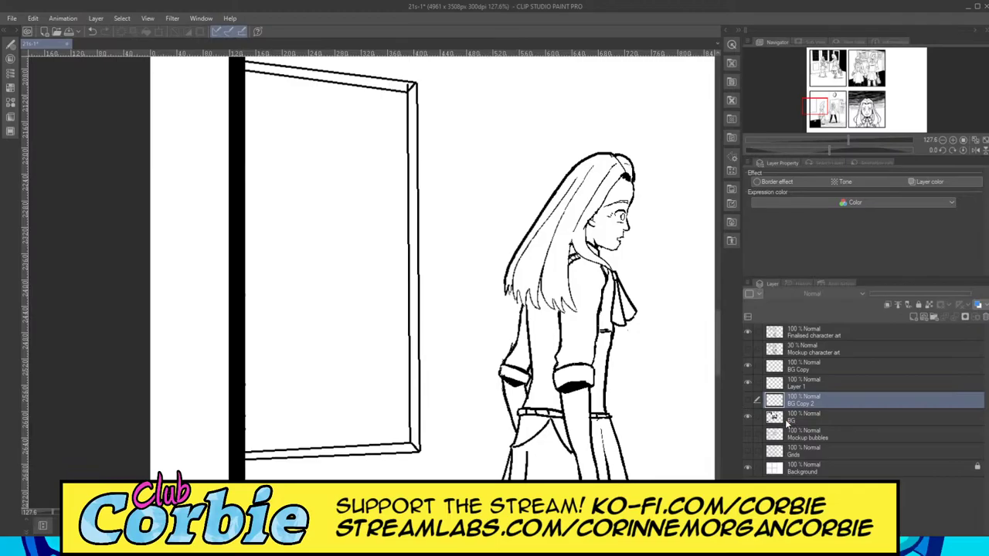
Step: On the BG layer, draw a thick black outline along the inside of the board's frame and the panel border
click(784, 423)
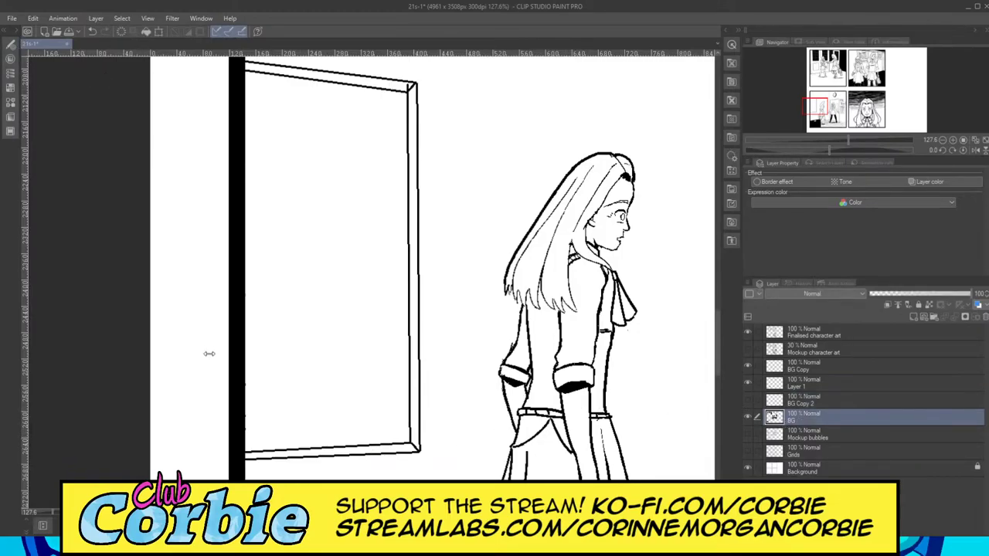
drag(245, 468, 272, 462)
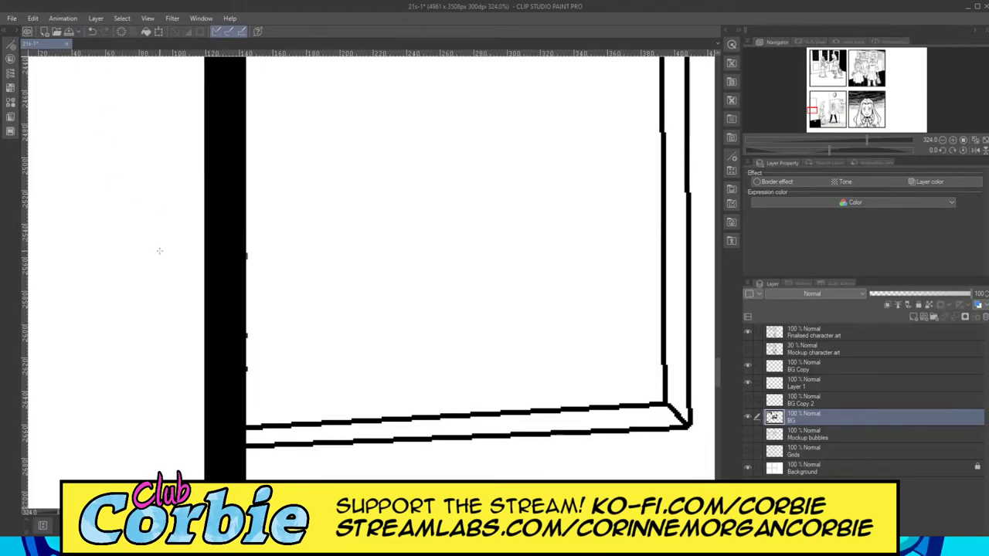
drag(242, 419, 276, 419)
key(ctrl+z)
mouse_move(240, 427)
mouse_down()
mouse_move(499, 396)
mouse_move(656, 392)
mouse_move(661, 403)
mouse_move(657, 255)
mouse_move(675, 43)
mouse_move(640, 1)
mouse_up()
scroll(371, 262, up, 10)
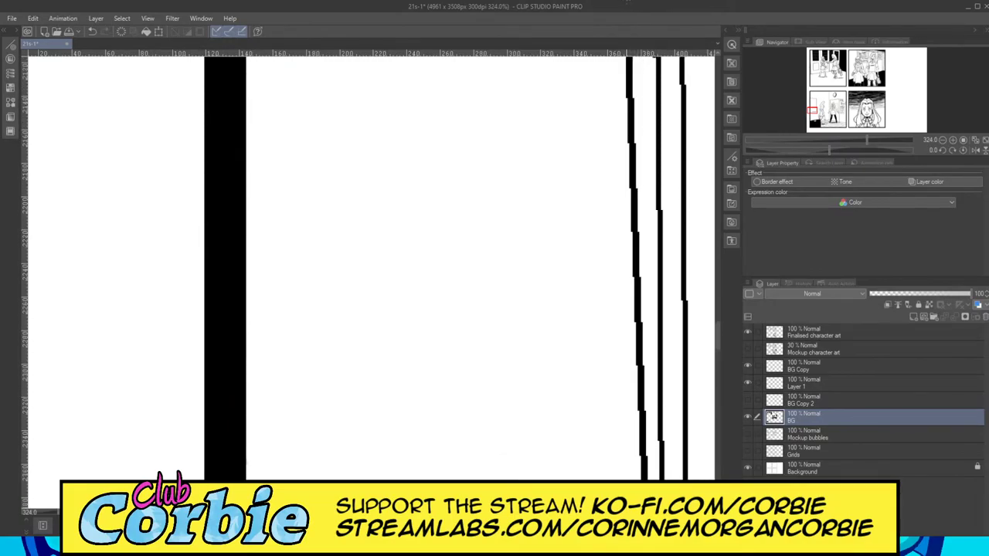
drag(660, 41, 654, 164)
drag(654, 165, 251, 436)
key(ctrl+z)
key(ctrl+z)
key(ctrl+z)
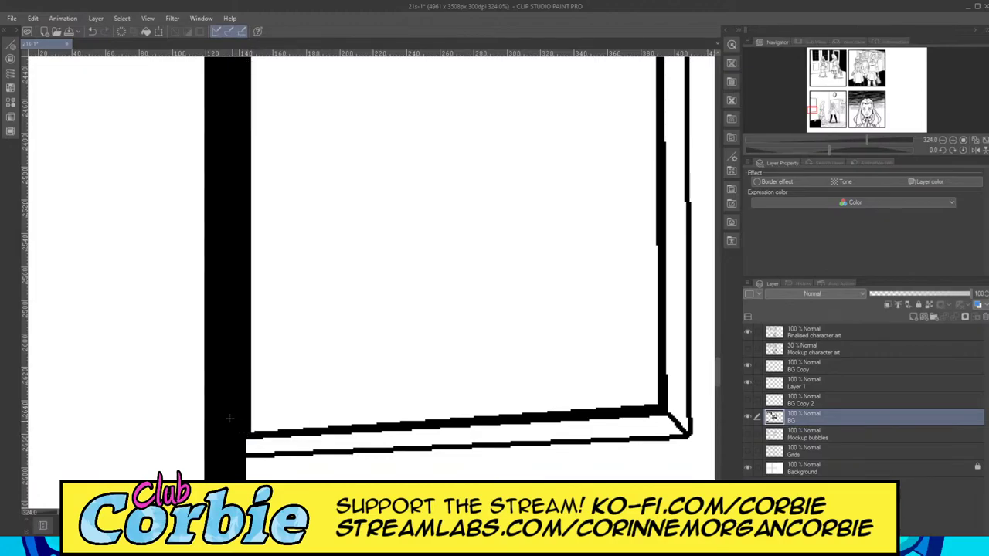
Step: Fill the board's outlined interior with solid black, keeping its frame white
click(299, 187)
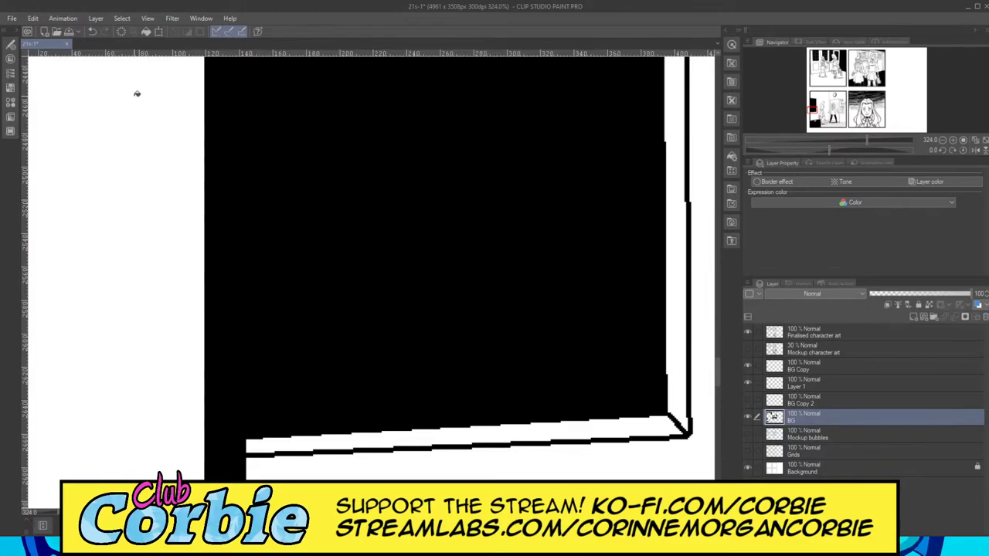
scroll(353, 291, down, 6)
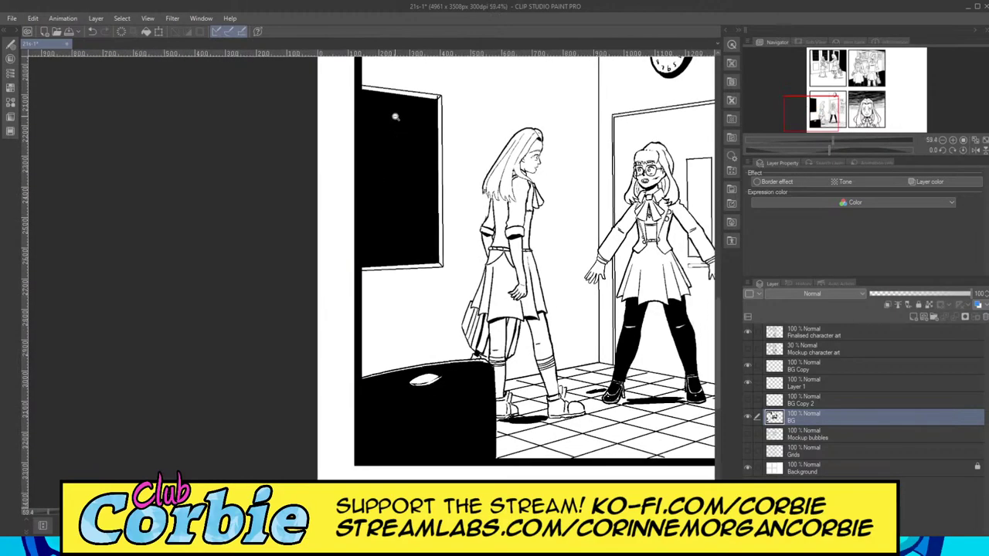
scroll(405, 107, up, 2)
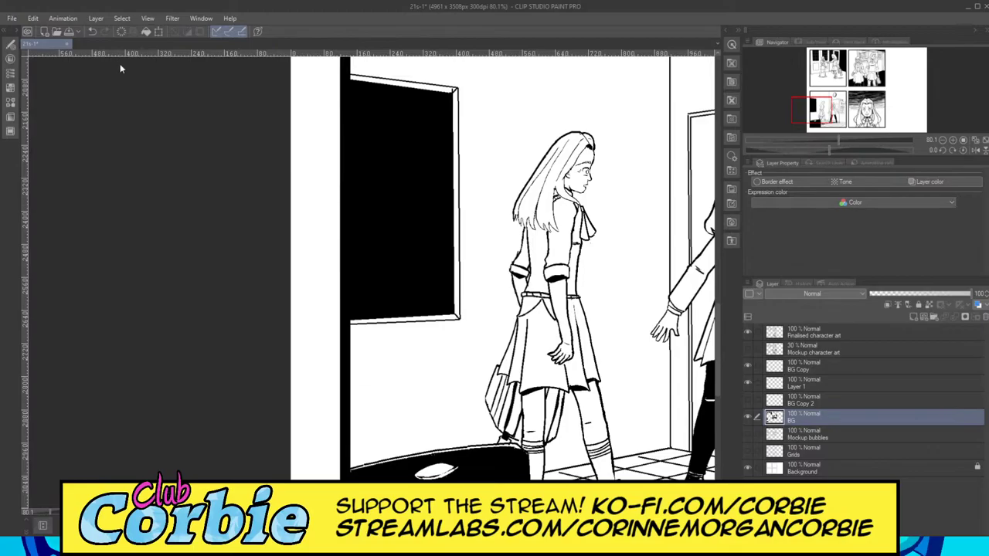
scroll(410, 126, up, 1)
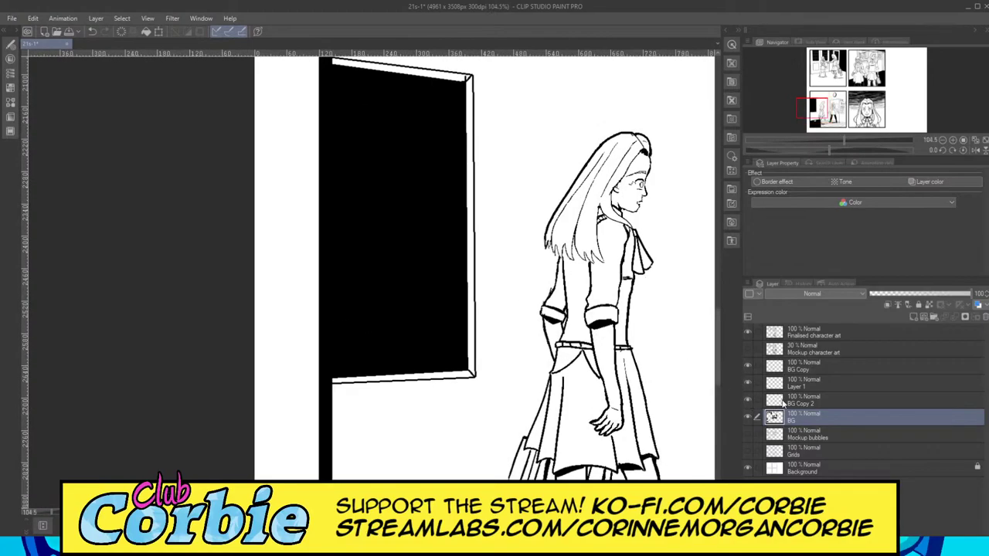
Step: Hide the BG layer and make the BG Copy 2 equations layer visible and active
click(748, 399)
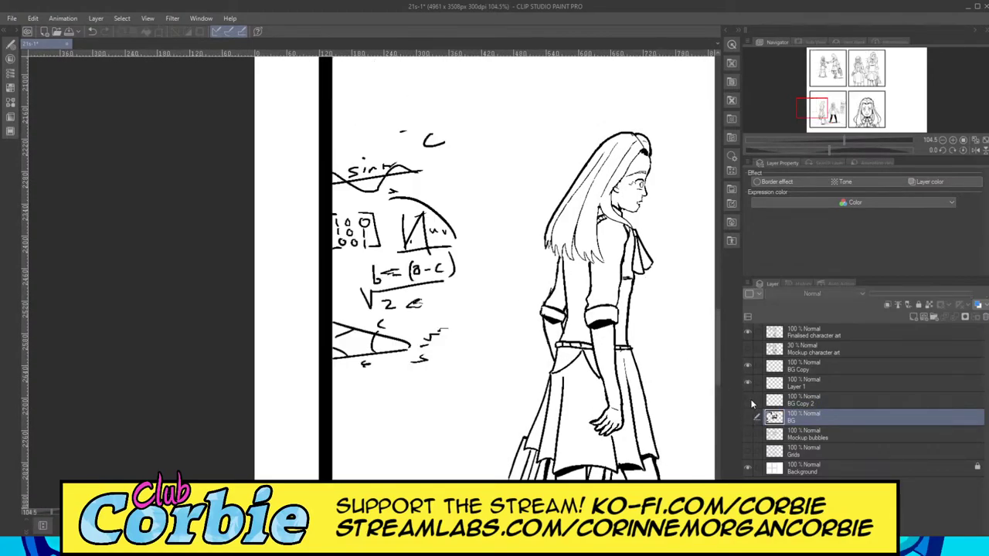
click(748, 400)
click(781, 399)
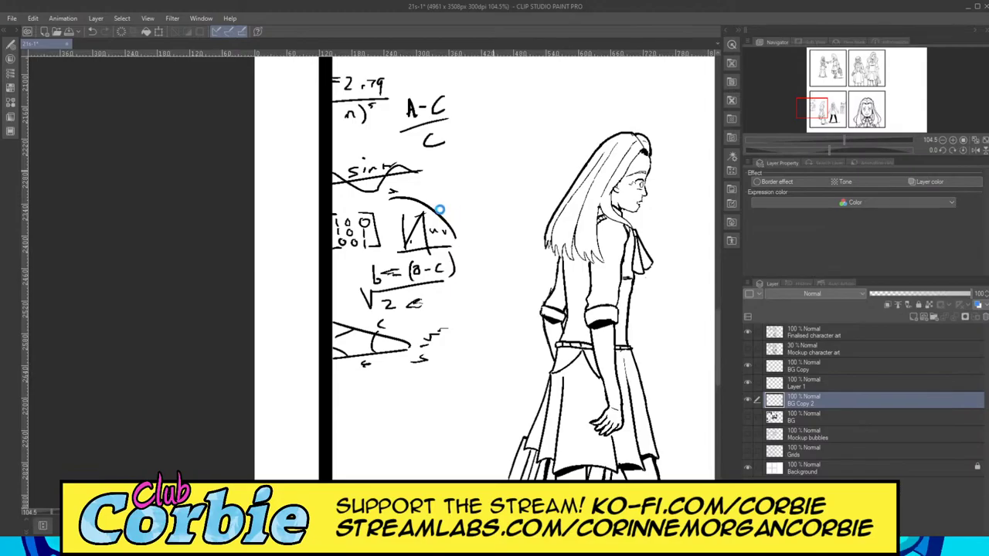
Step: Try to select the equation strokes on the BG Copy 2 layer, starting from the letter A
click(429, 230)
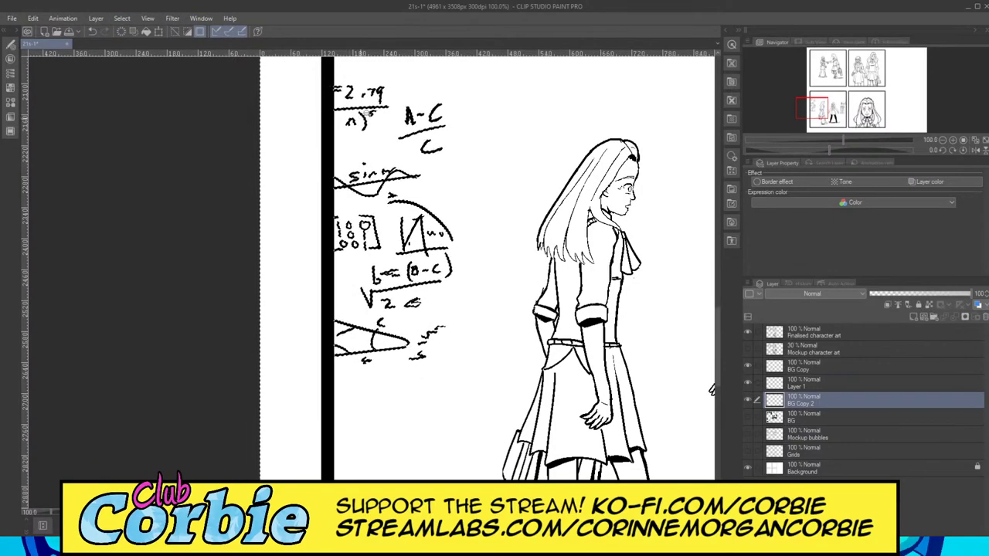
mouse_move(360, 108)
mouse_down()
mouse_move(406, 100)
mouse_move(379, 124)
mouse_up()
key(ctrl+d)
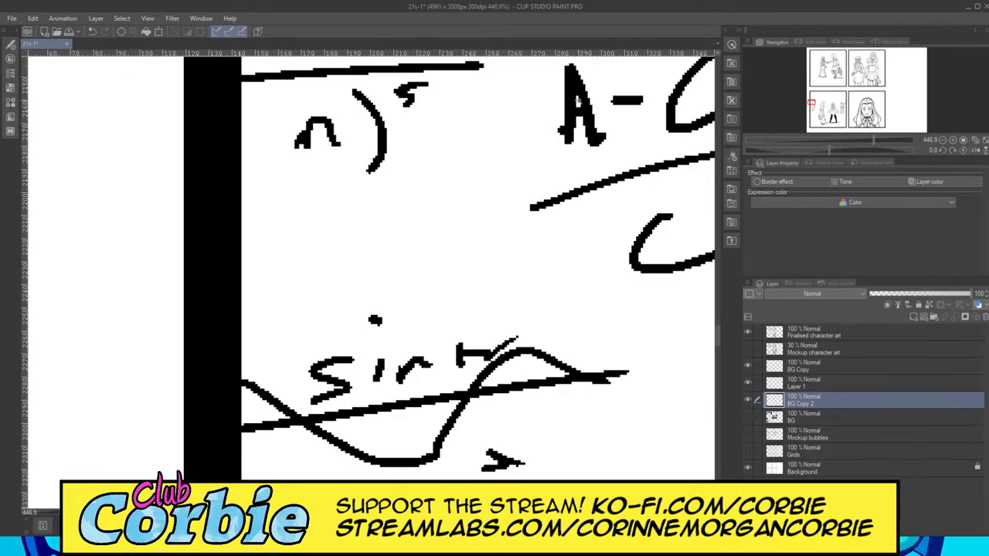
click(572, 90)
click(121, 19)
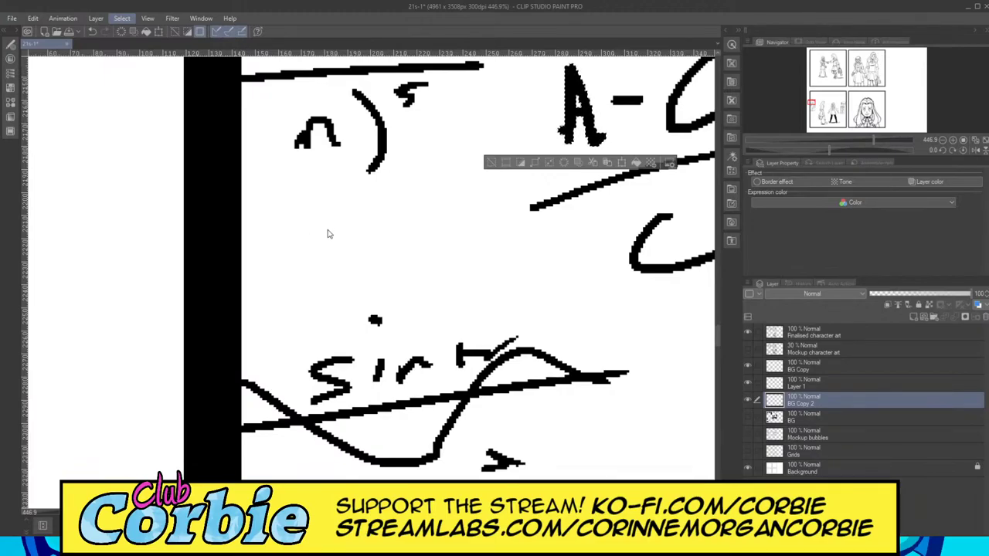
click(320, 193)
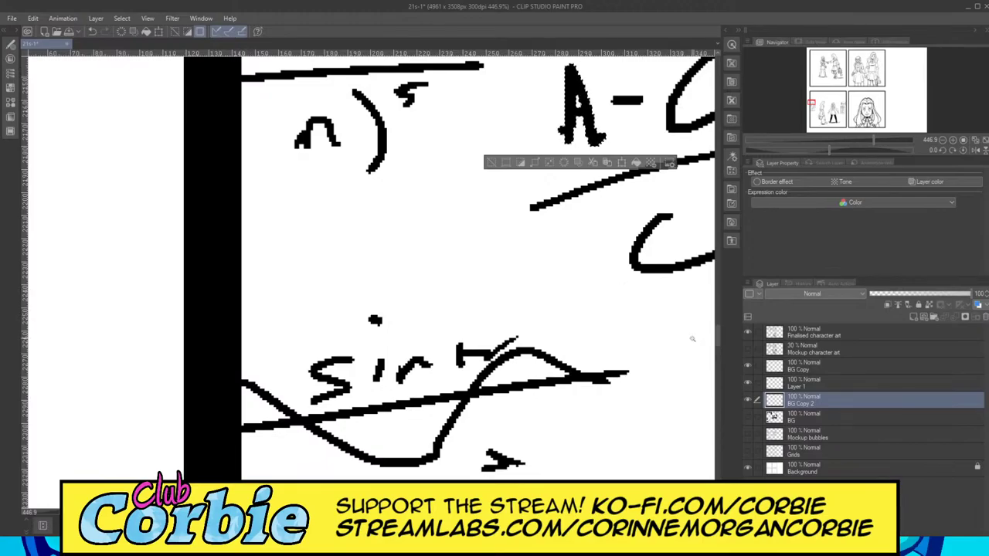
Step: Try Darken and other blending modes on the equations layer over the black board, and return it to Normal
click(747, 417)
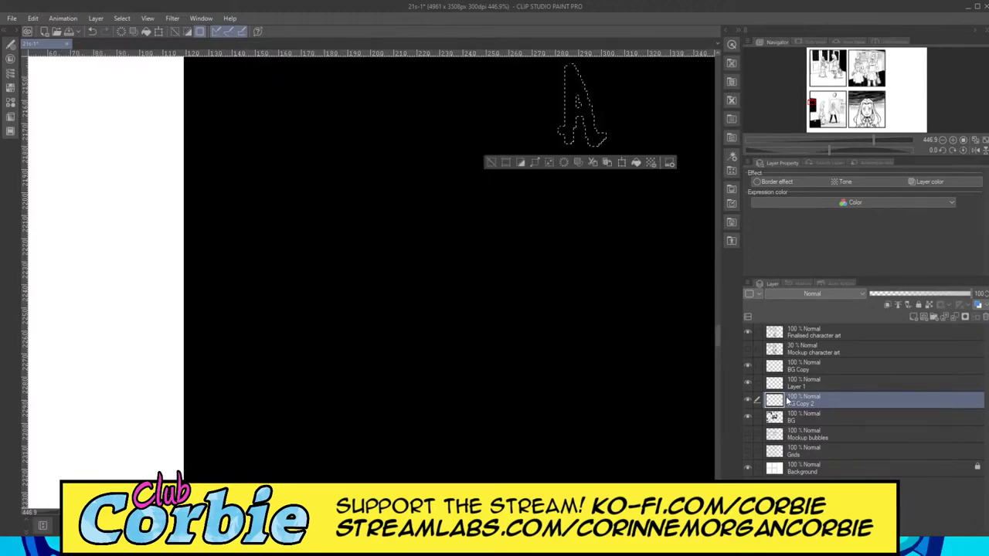
key(ctrl+d)
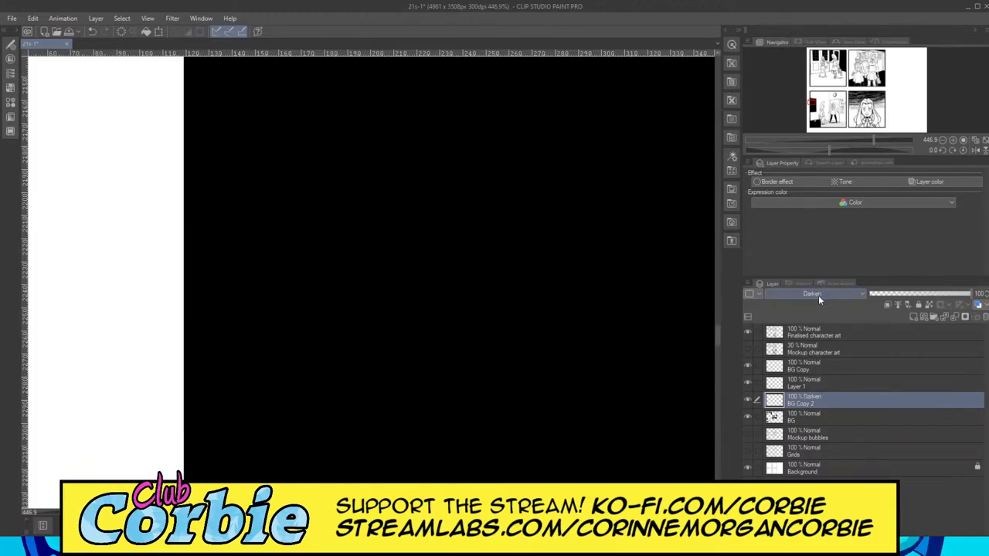
click(806, 41)
click(797, 219)
key(d)
click(805, 283)
key(s)
key(n)
Step: Hide the BG layer and select the blank area around the equations on the BG Copy 2 layer
click(749, 417)
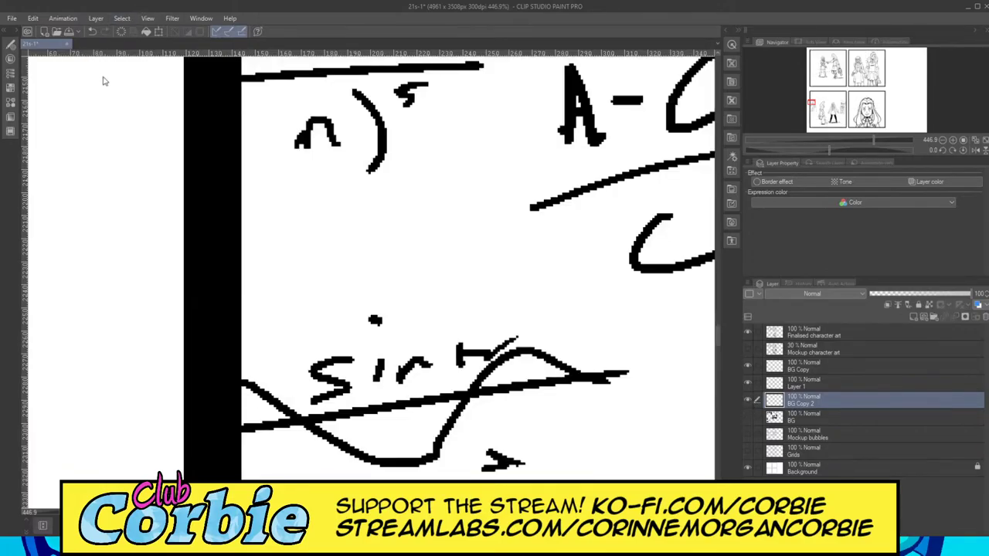
click(367, 227)
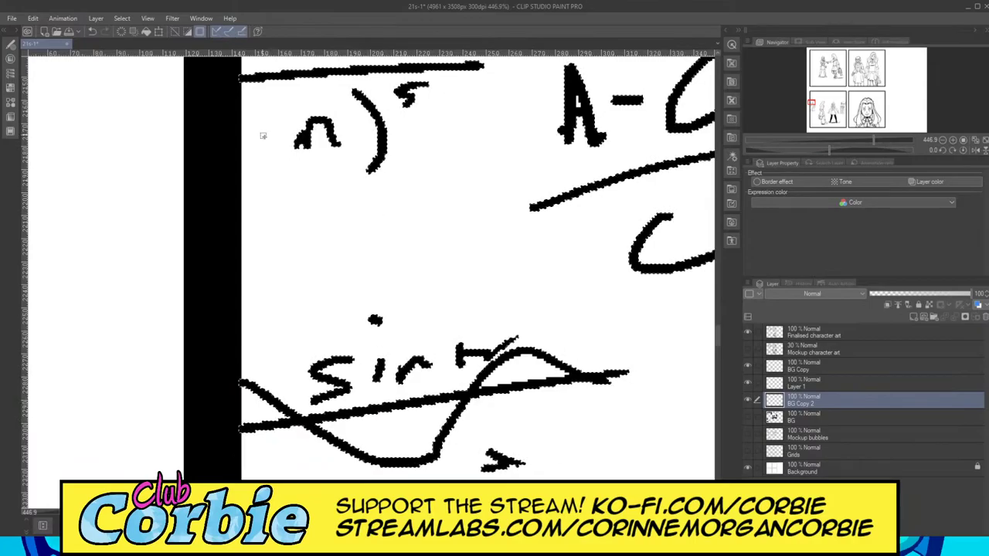
scroll(352, 161, down, 8)
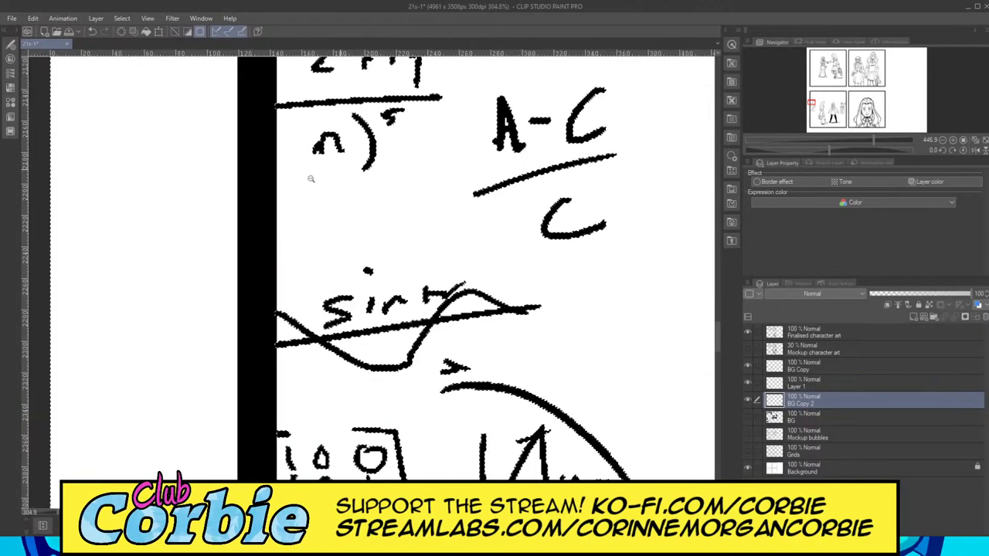
scroll(410, 341, up, 3)
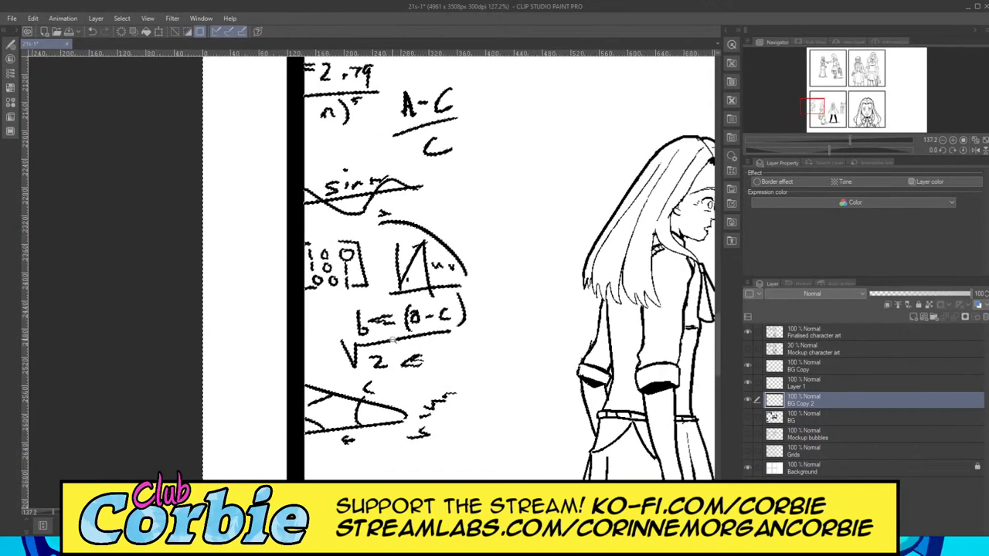
scroll(339, 262, up, 4)
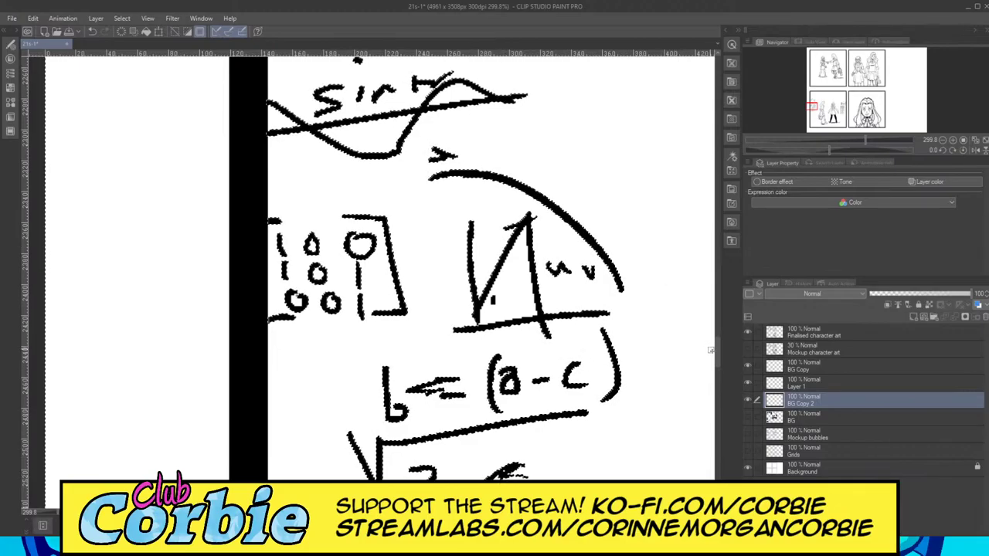
drag(716, 355, 713, 333)
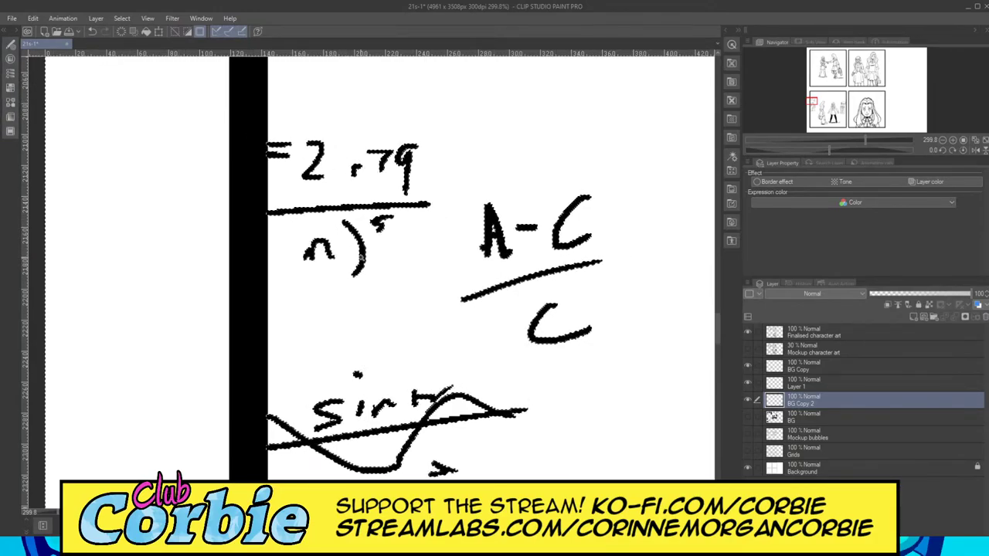
Step: Invert the selection so only the equation strokes are selected, and hide the BG Copy 2 layer
key(ctrl+d)
key(ctrl+z)
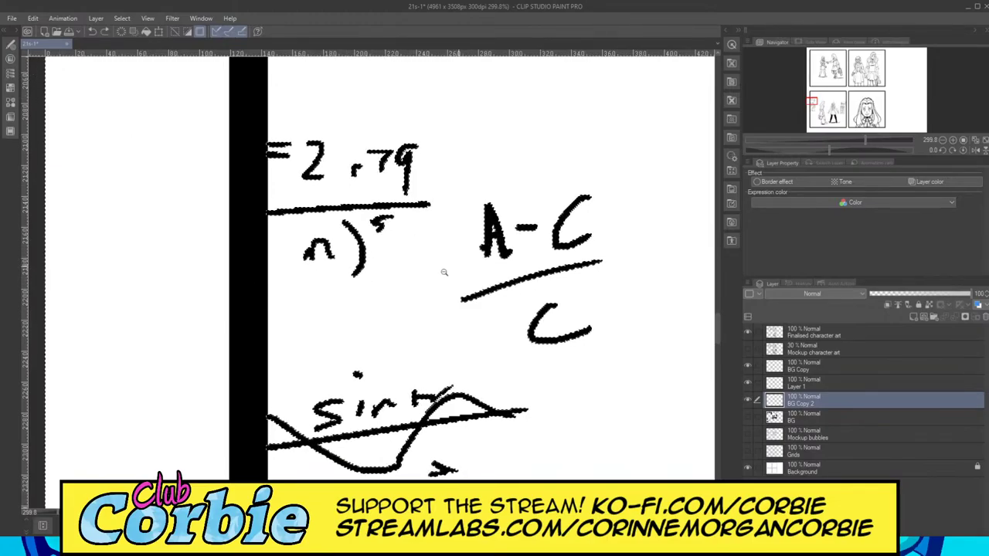
scroll(507, 330, down, 8)
scroll(507, 330, up, 3)
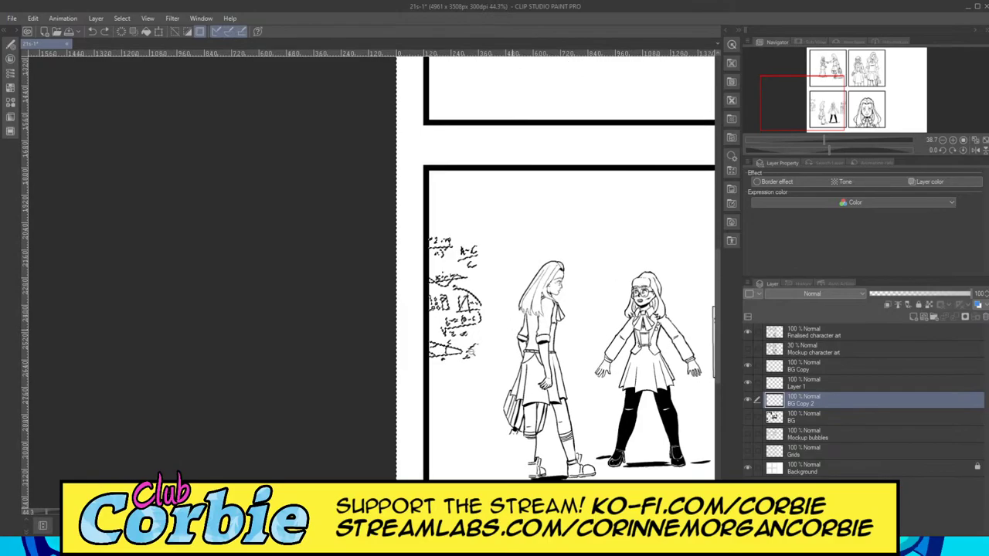
scroll(382, 317, up, 4)
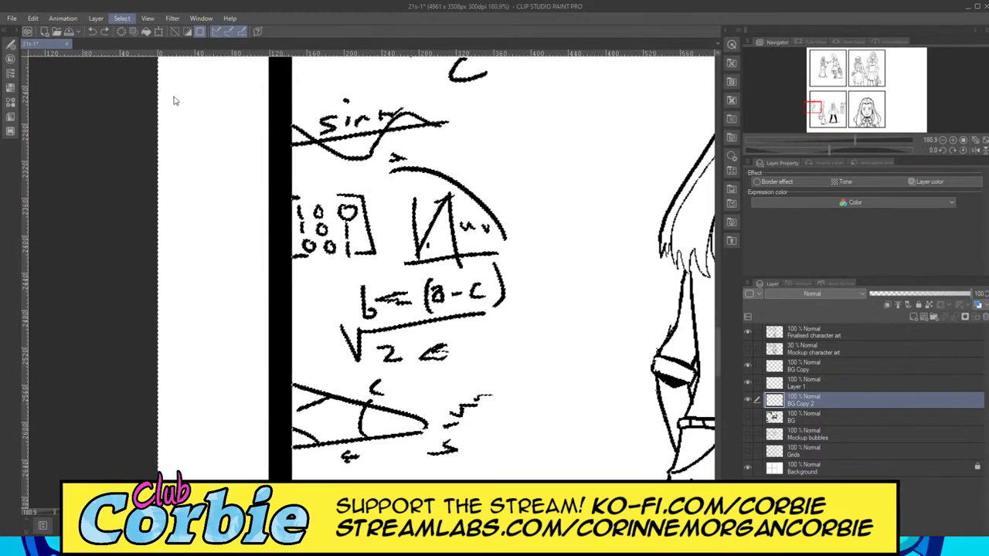
click(748, 400)
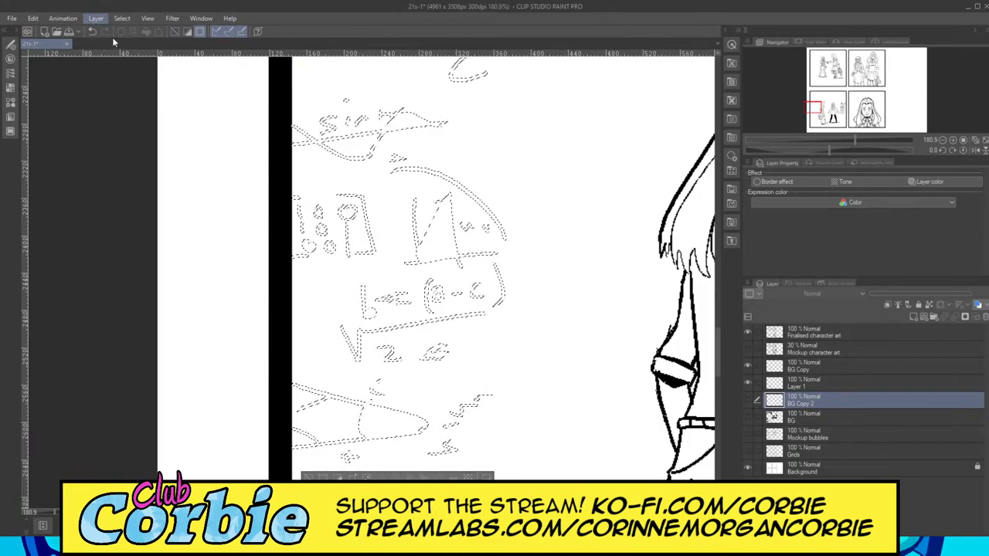
Step: Fill the selected equation strokes with white on a new layer, show the BG layer again and deselect
key(ctrl+shift+n)
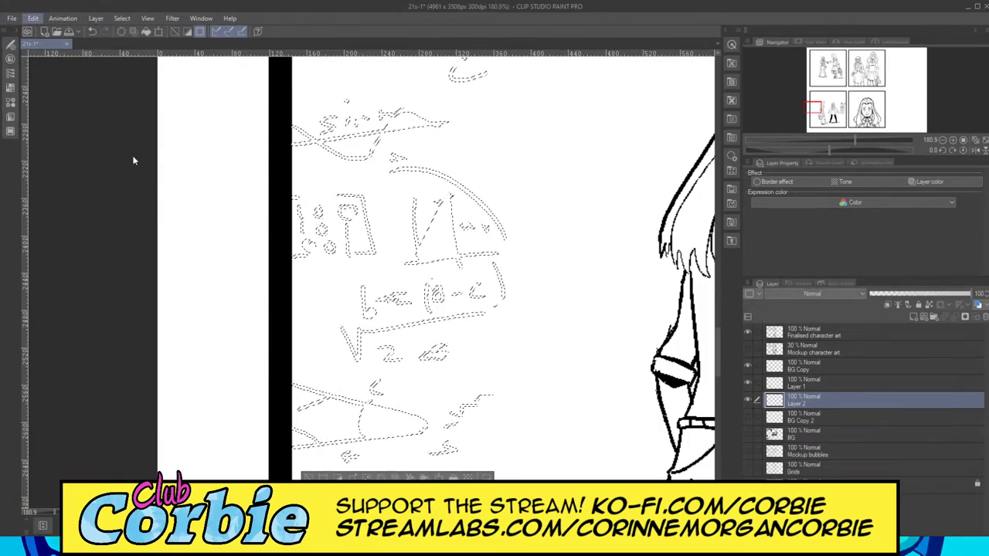
click(748, 433)
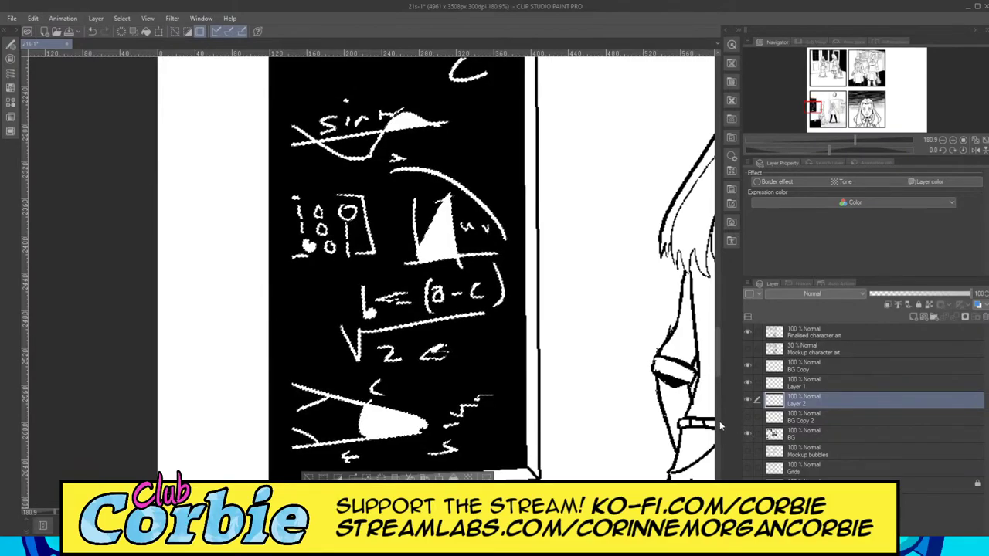
key(ctrl+d)
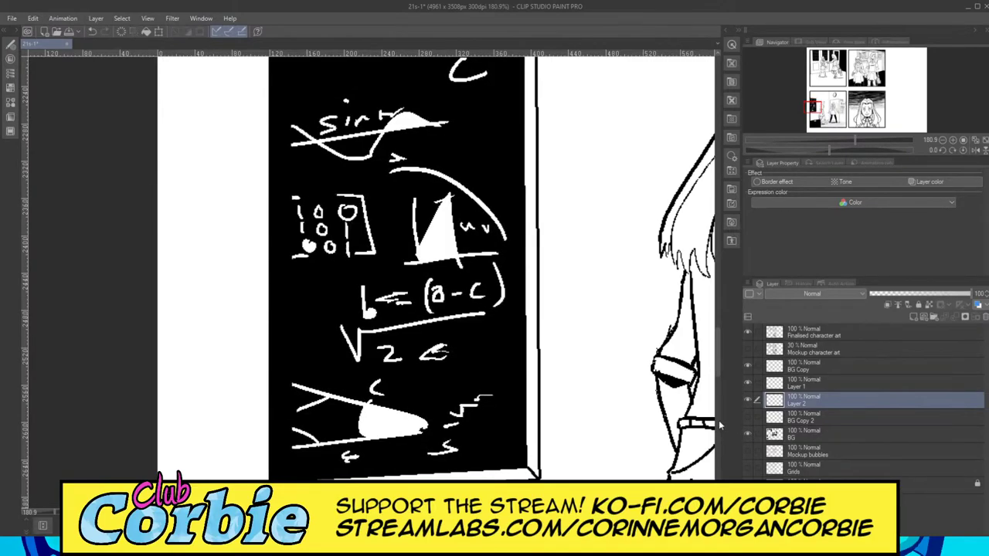
Step: Check the third panel's chalkboard and background by toggling the visibility of Layer 1 and BG Copy
click(748, 383)
click(747, 383)
mouse_move(296, 206)
mouse_down()
mouse_move(245, 217)
mouse_move(293, 198)
mouse_up()
click(309, 201)
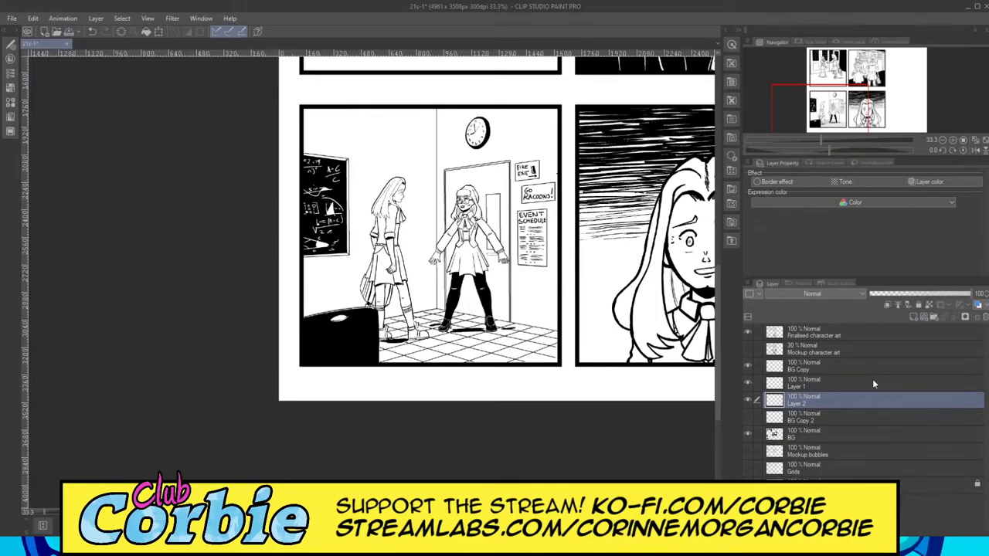
scroll(374, 149, up, 2)
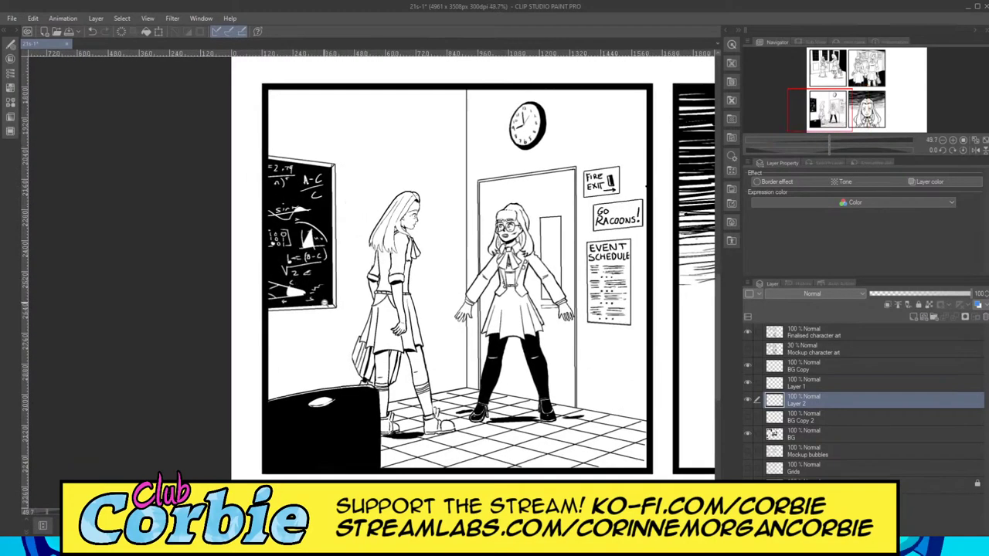
scroll(332, 278, up, 1)
scroll(332, 278, down, 4)
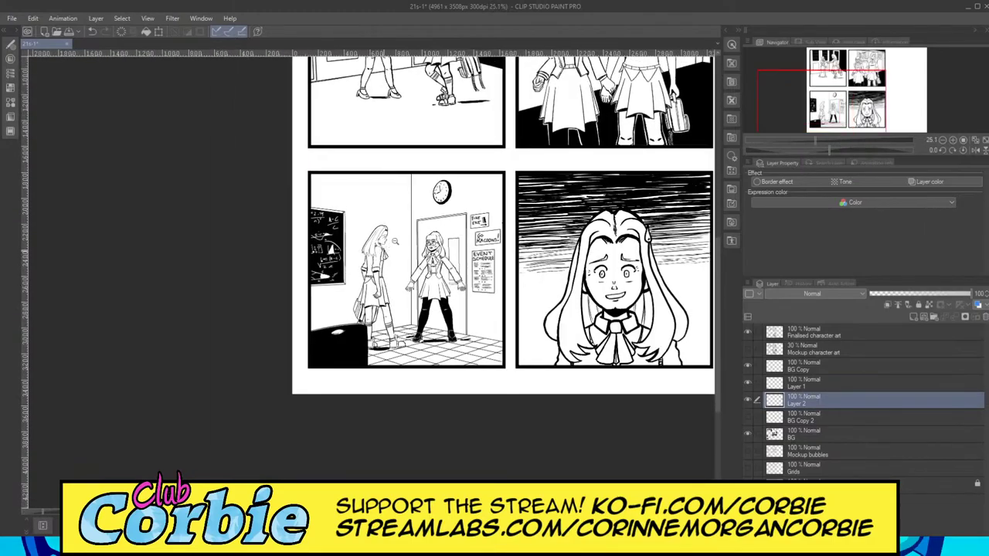
scroll(382, 253, up, 2)
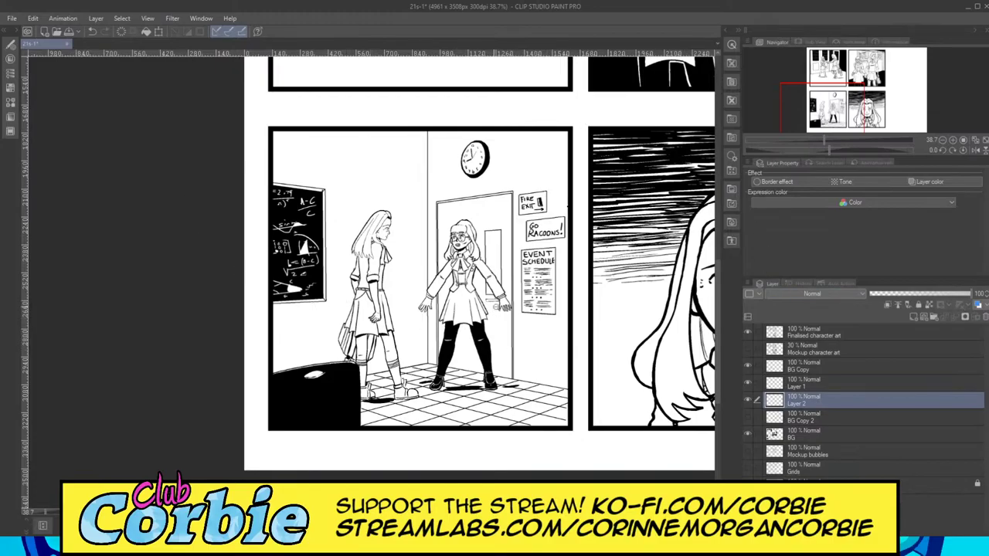
scroll(553, 299, up, 2)
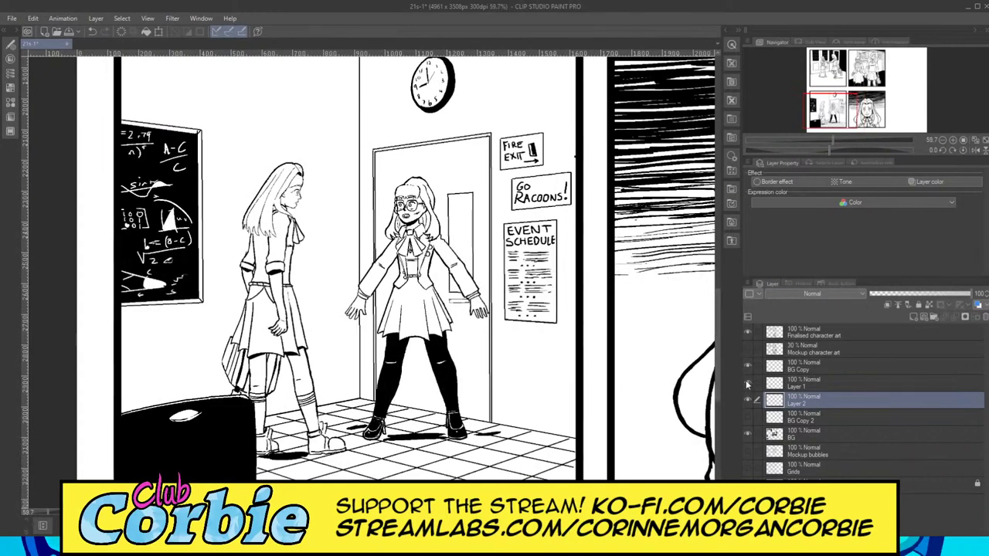
click(747, 383)
click(747, 383)
click(747, 366)
click(748, 366)
Step: On the BG layer, draw an inner frame line around the door's window in the third panel
click(794, 435)
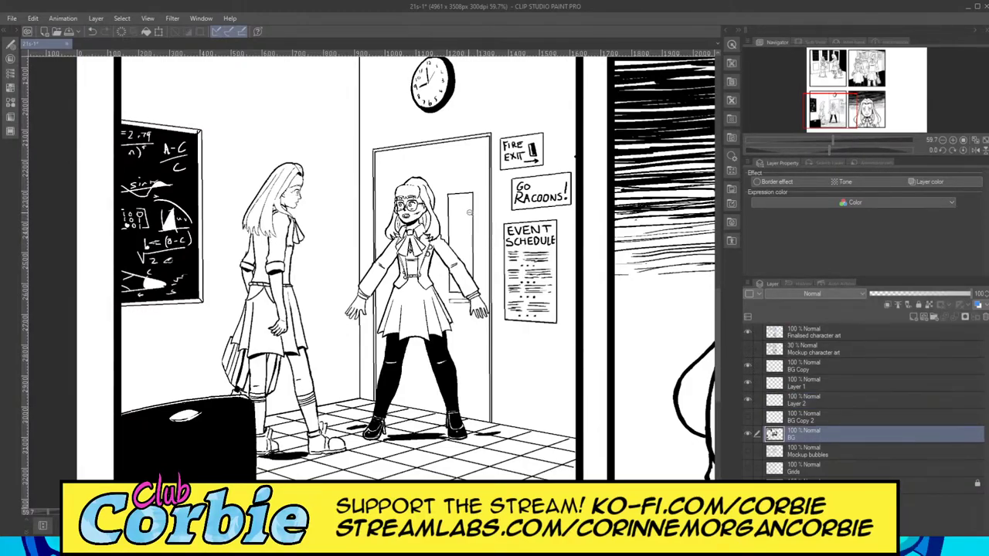
scroll(469, 213, up, 5)
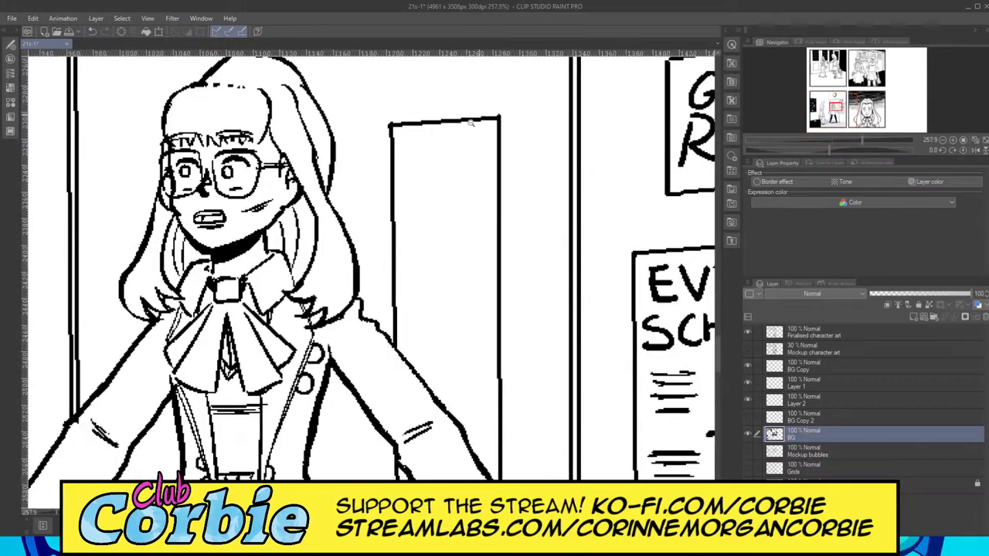
scroll(469, 124, up, 1)
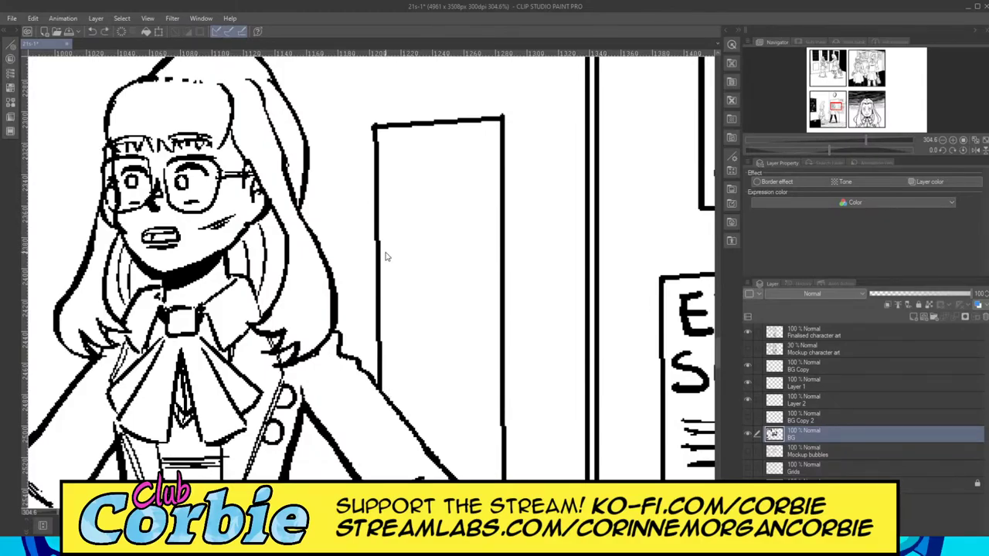
mouse_move(386, 399)
mouse_down()
mouse_move(387, 134)
mouse_move(498, 127)
mouse_move(507, 512)
mouse_move(494, 511)
mouse_move(470, 392)
mouse_move(497, 357)
mouse_up()
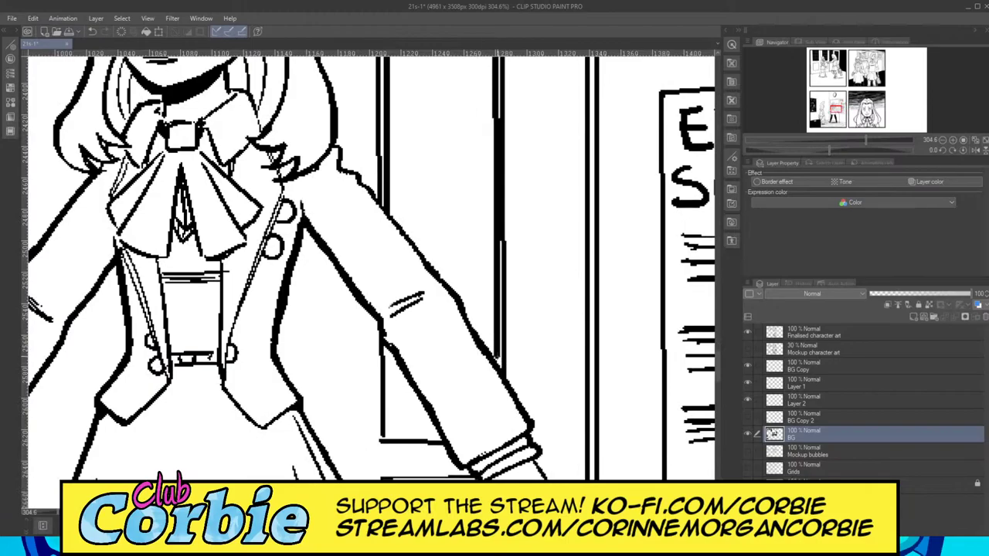
mouse_move(442, 437)
mouse_down()
mouse_move(382, 434)
mouse_move(409, 434)
mouse_move(387, 433)
mouse_move(387, 346)
mouse_move(397, 413)
mouse_move(388, 431)
mouse_move(385, 209)
mouse_move(319, 262)
mouse_move(286, 271)
mouse_up()
Step: Thicken the outline of the horizontal bar below the door's window, beside the girl's hand
scroll(417, 198, up, 6)
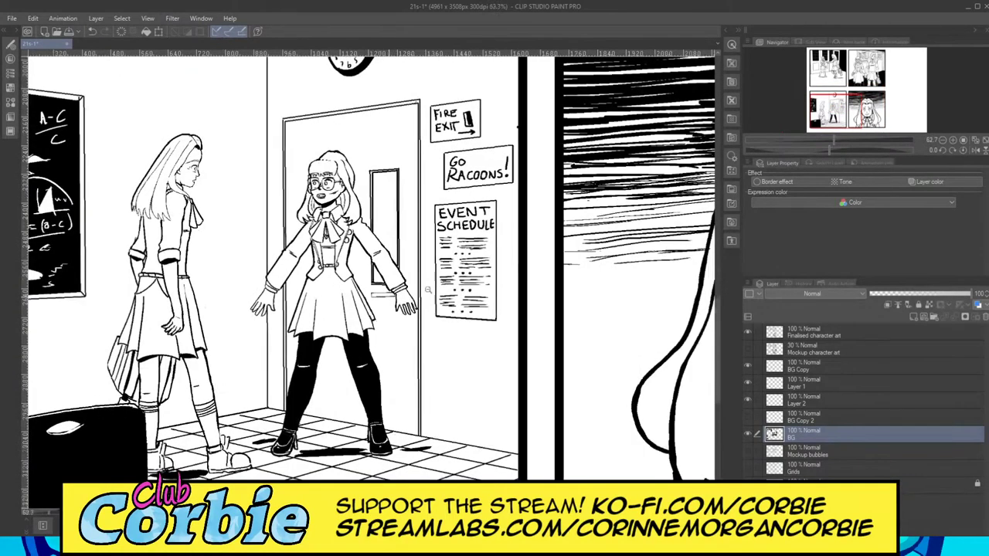
scroll(387, 293, up, 3)
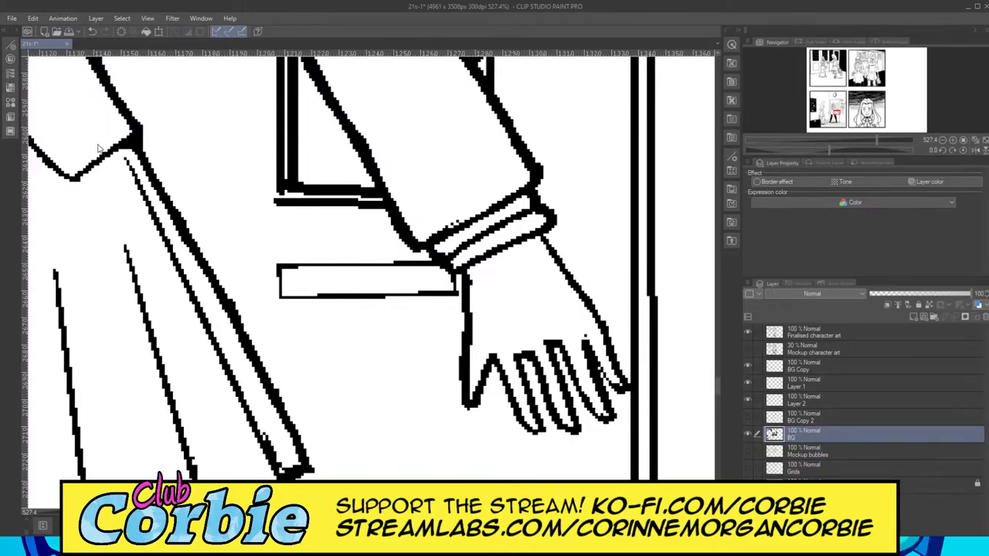
mouse_move(443, 264)
mouse_down()
mouse_move(281, 265)
mouse_move(286, 298)
mouse_move(459, 296)
mouse_move(456, 272)
mouse_up()
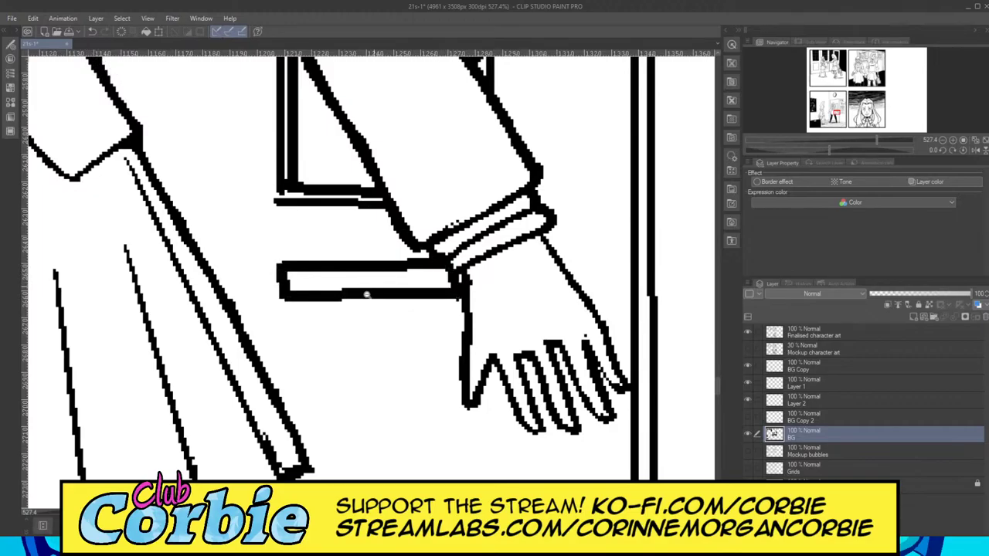
key(ctrl+0)
Step: Draw groups of short diagonal reflection strokes down the glass of the door's window
drag(390, 188, 410, 194)
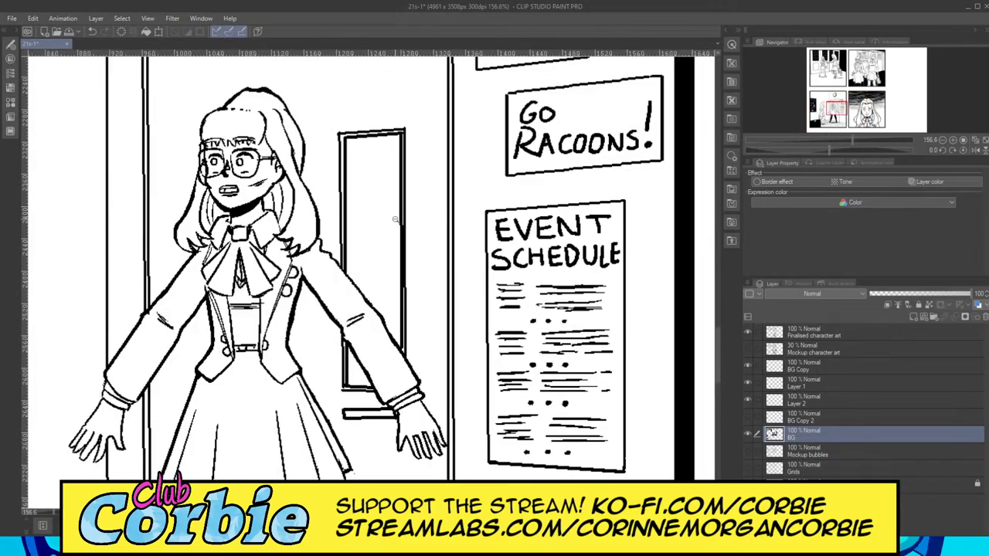
drag(397, 287, 390, 266)
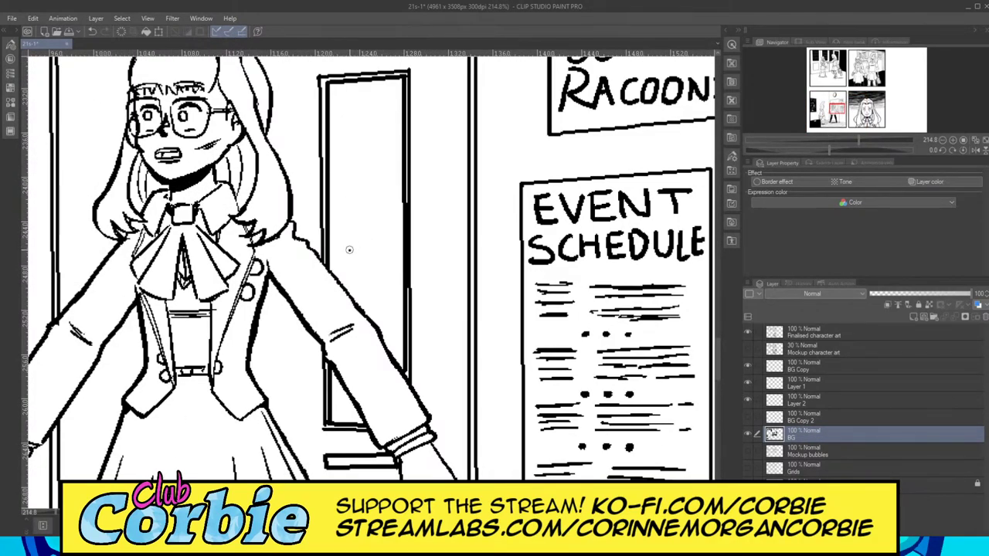
mouse_move(349, 249)
mouse_down()
mouse_move(383, 212)
mouse_move(385, 138)
mouse_up()
drag(343, 165, 388, 126)
mouse_move(344, 146)
mouse_down()
mouse_move(388, 120)
mouse_move(365, 127)
mouse_move(387, 110)
mouse_up()
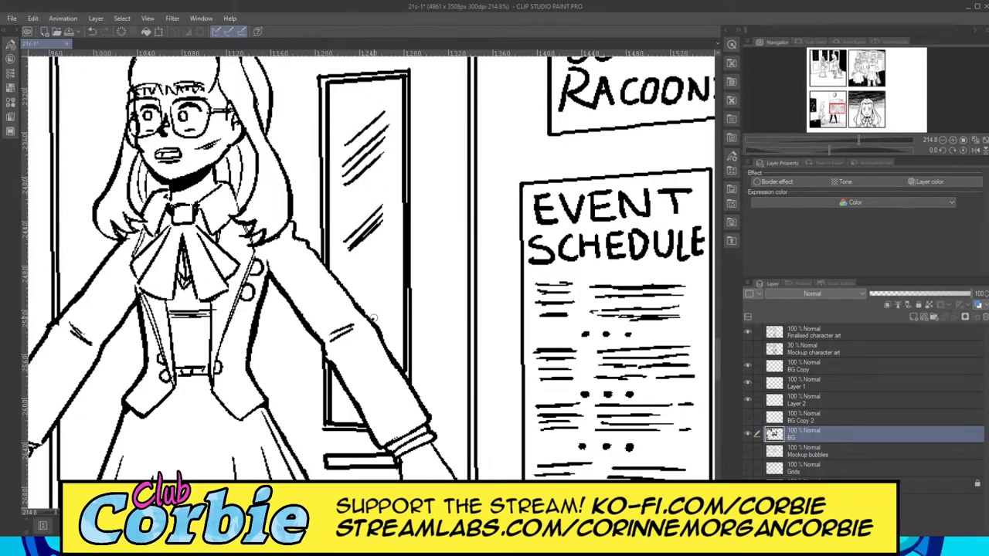
drag(370, 320, 389, 293)
drag(338, 412, 354, 398)
drag(341, 411, 353, 402)
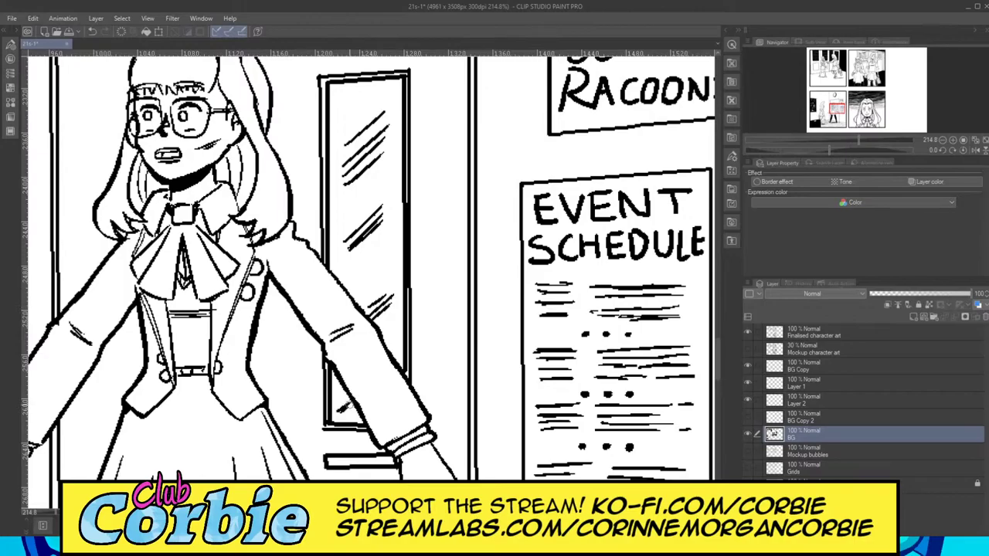
Step: Review the backgrounds of all four comic panels, comparing the whole page with closer views
key(ctrl+space)
drag(426, 214, 399, 197)
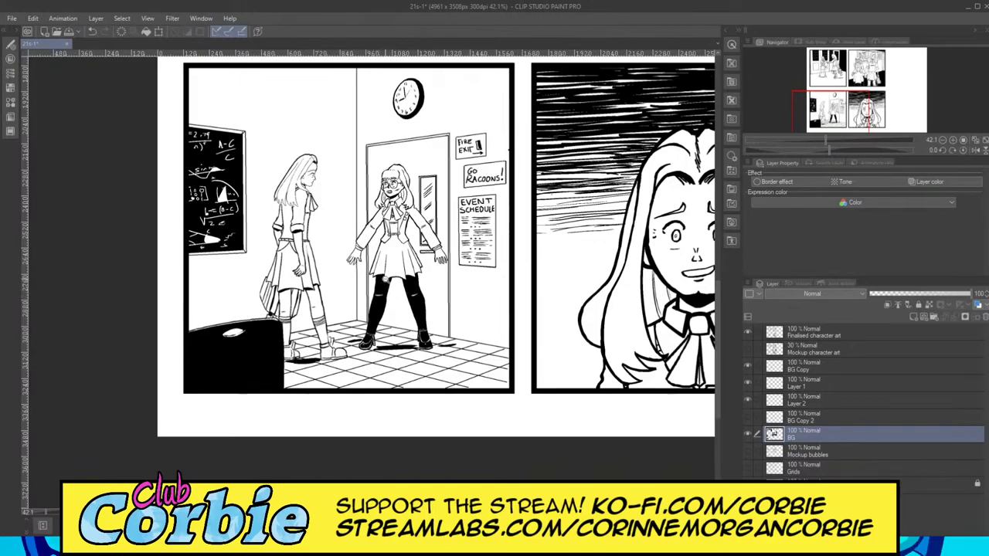
scroll(407, 260, down, 4)
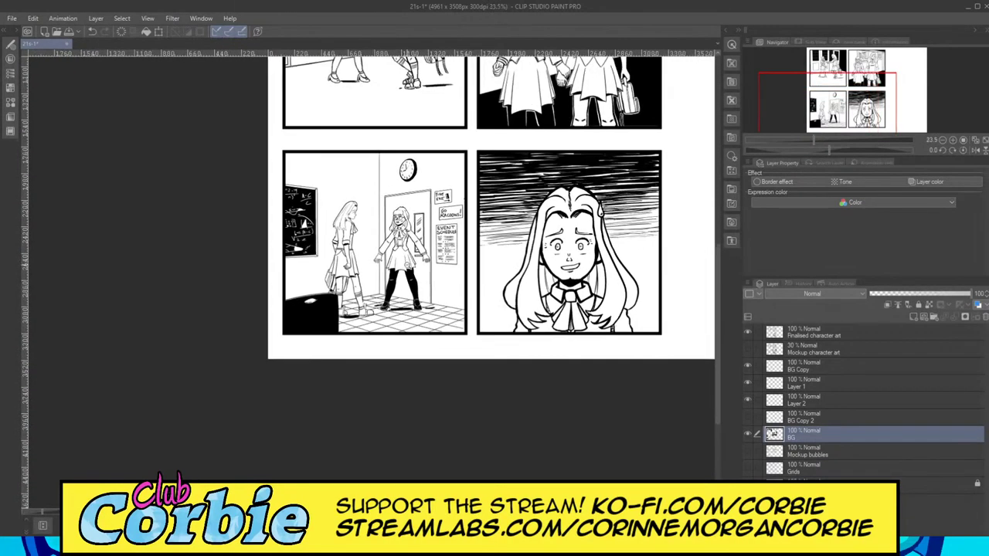
scroll(441, 230, down, 2)
scroll(450, 112, down, 2)
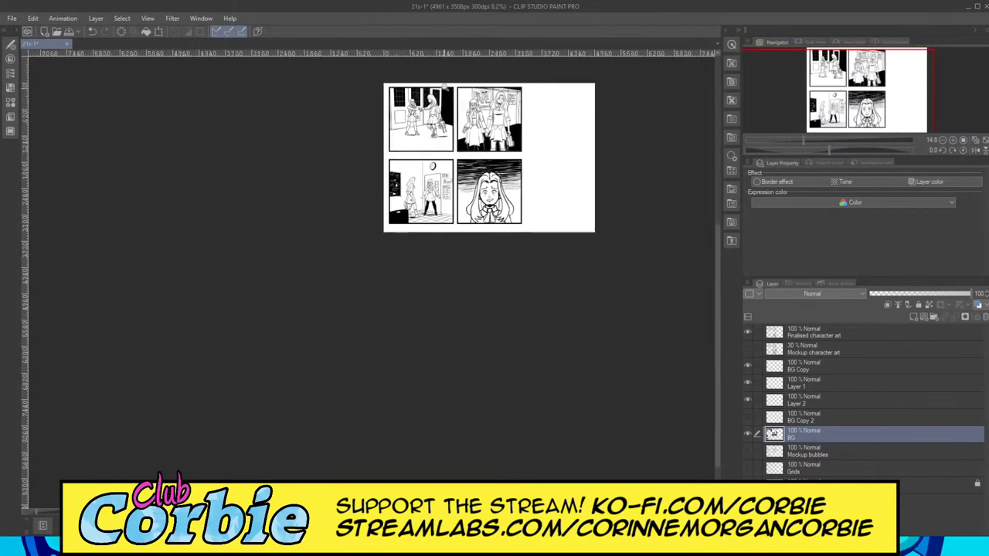
scroll(447, 88, up, 3)
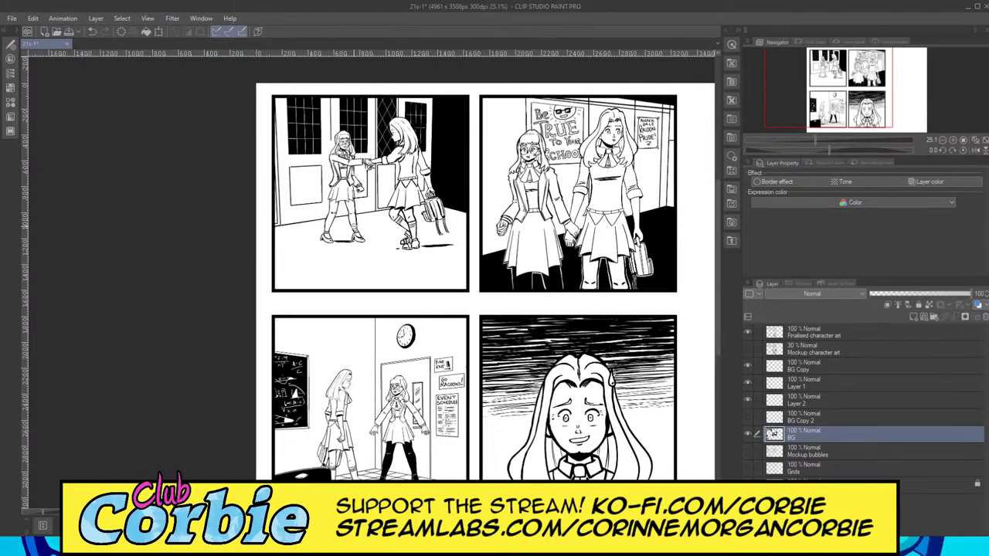
scroll(656, 218, down, 2)
scroll(670, 224, up, 1)
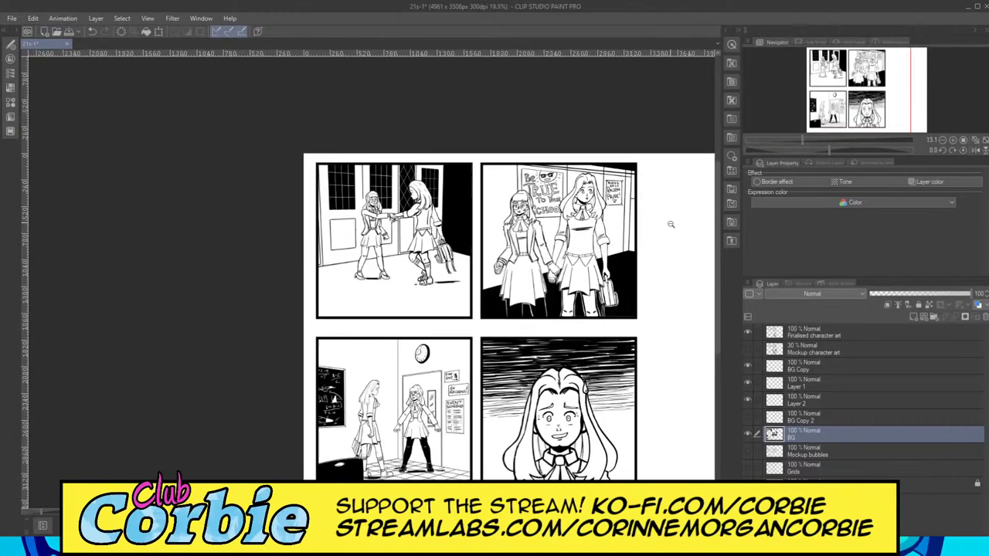
scroll(637, 268, up, 2)
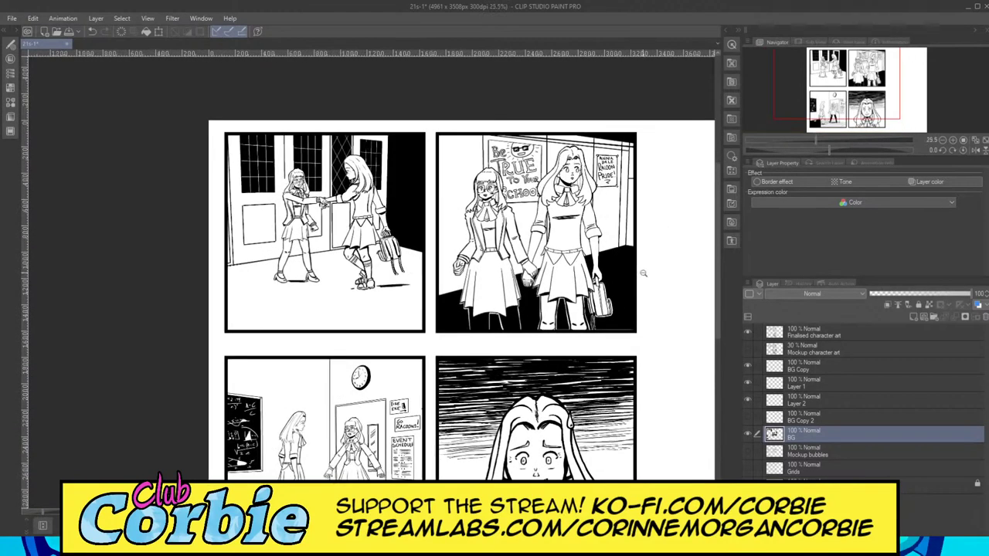
scroll(642, 272, down, 2)
scroll(647, 459, up, 2)
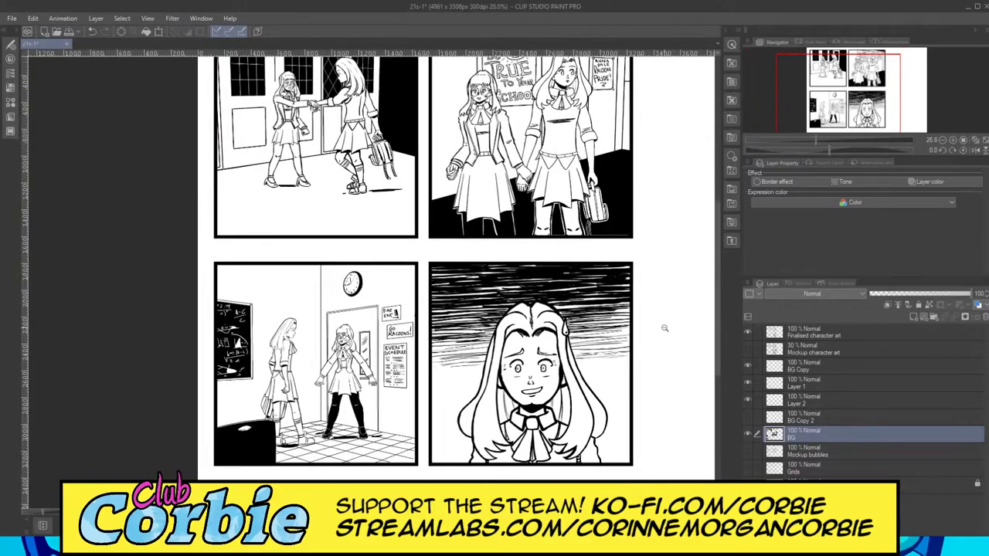
scroll(620, 250, down, 2)
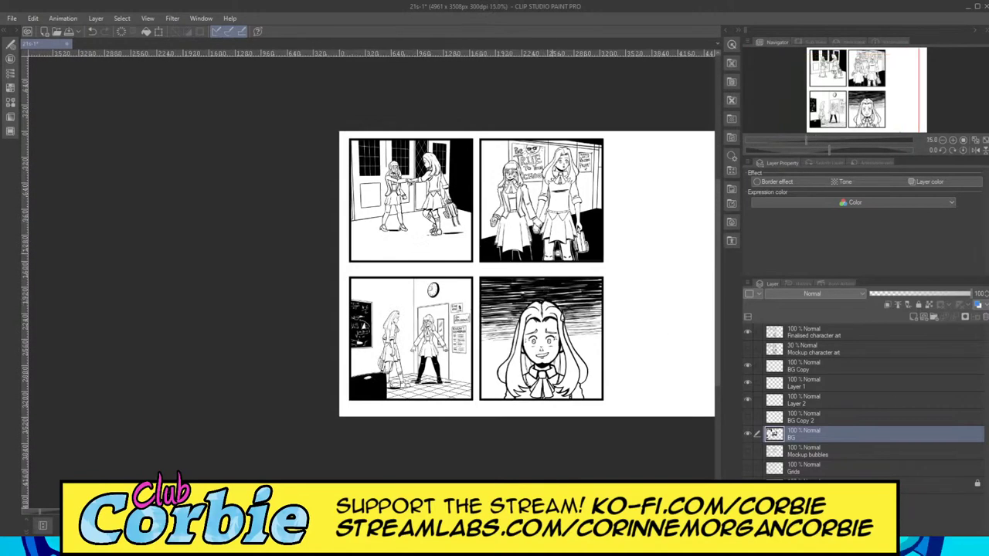
scroll(550, 253, up, 3)
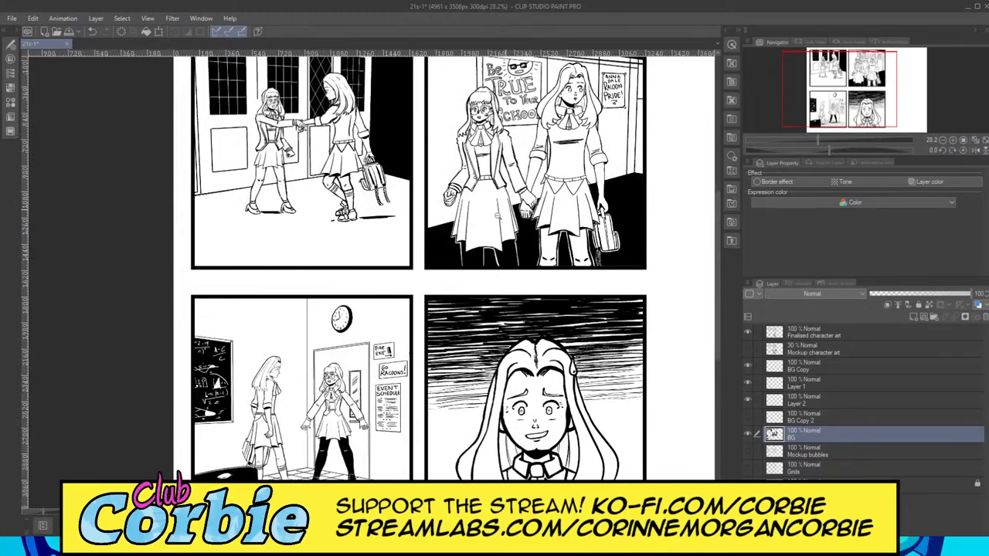
scroll(498, 216, down, 2)
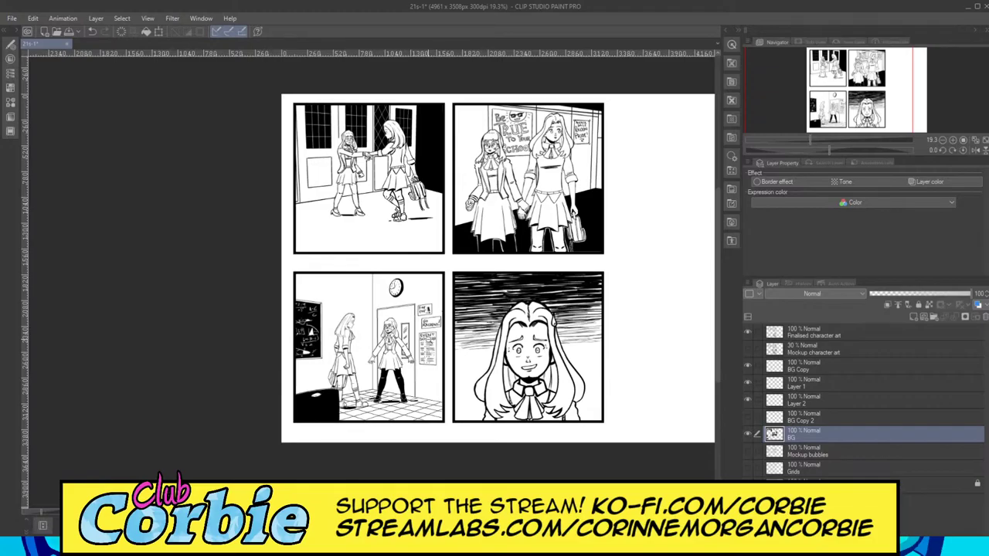
drag(408, 337, 417, 342)
Step: Toggle the Finalised character art layer to check it, and thicken the line between face and left hair strand in the fourth panel on BG
scroll(560, 357, up, 3)
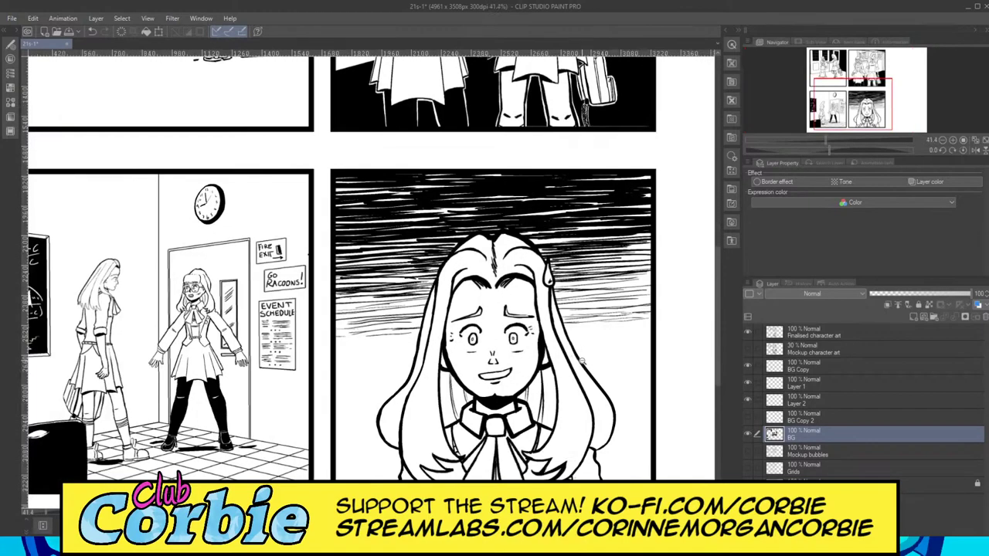
scroll(534, 347, up, 3)
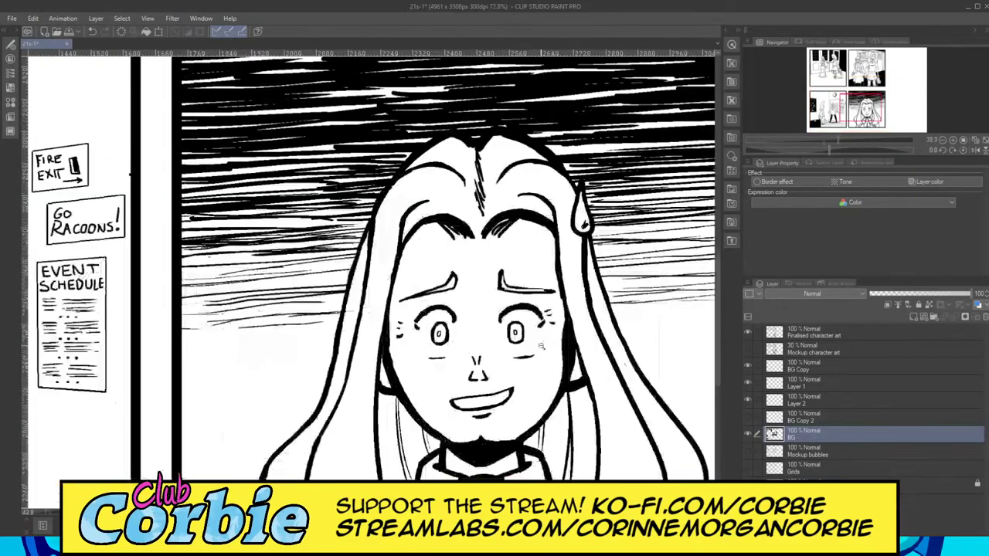
scroll(546, 345, up, 1)
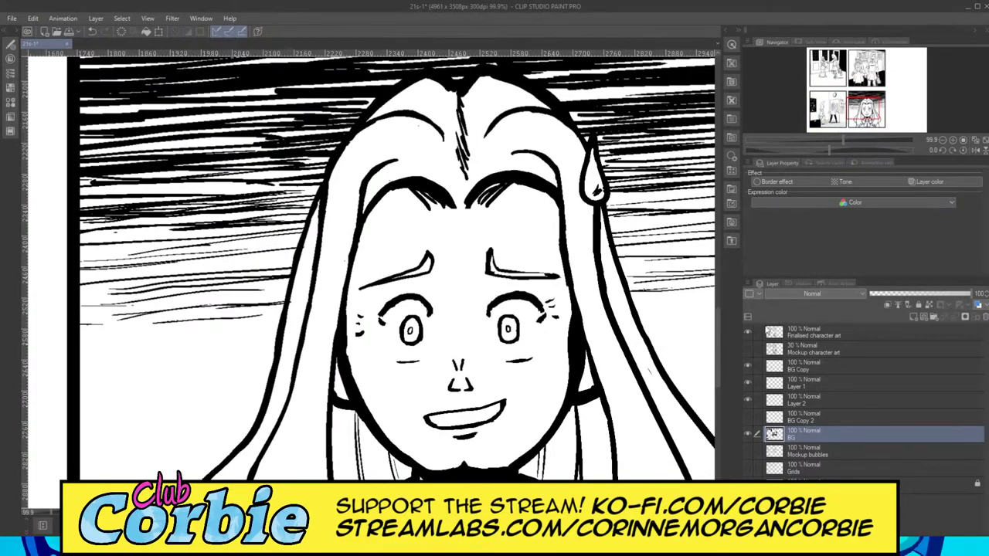
click(747, 335)
click(750, 336)
click(747, 332)
scroll(423, 332, up, 1)
scroll(423, 332, up, 3)
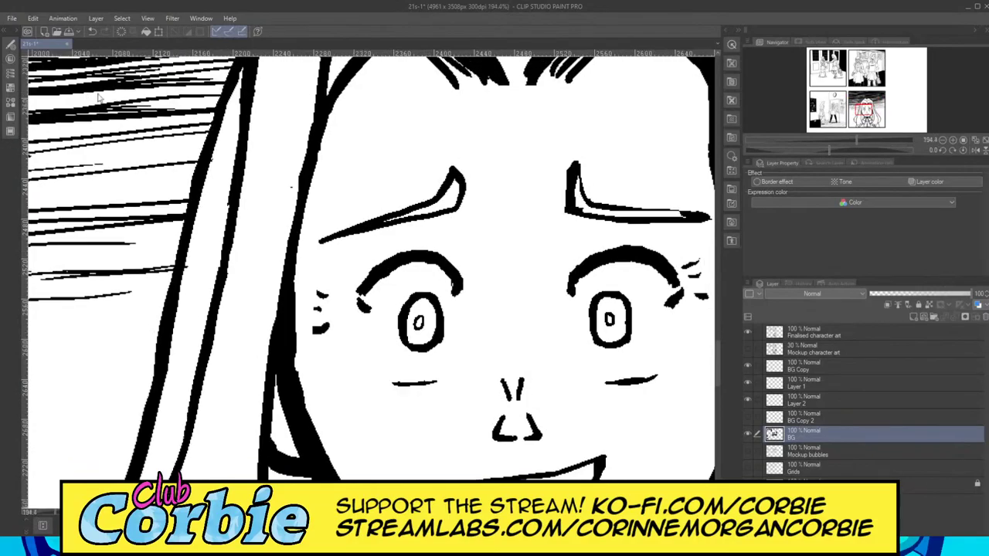
drag(296, 309, 294, 247)
mouse_move(291, 306)
mouse_down()
mouse_move(296, 255)
mouse_move(292, 318)
mouse_move(300, 226)
mouse_move(292, 371)
mouse_up()
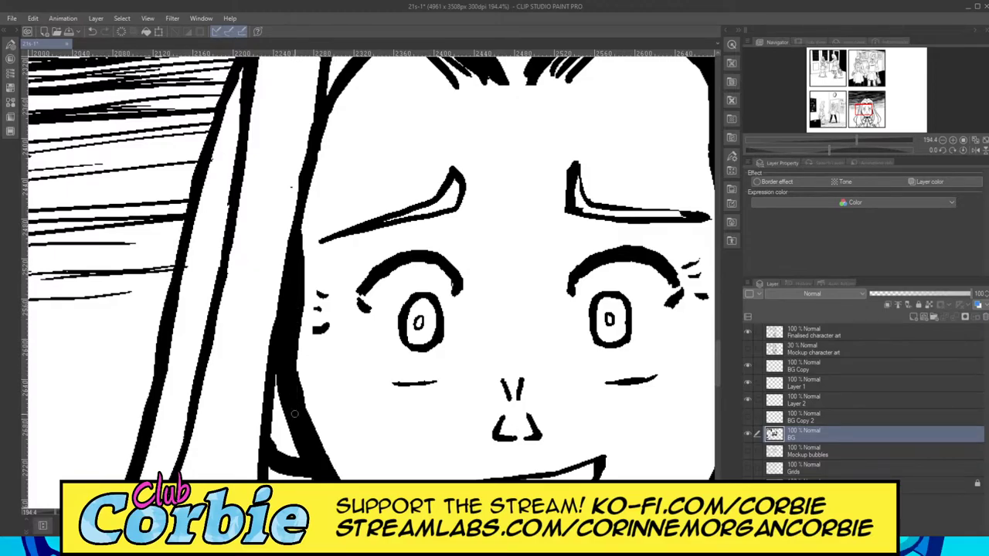
key(ctrl+space)
drag(337, 164, 281, 186)
key(ctrl+minus)
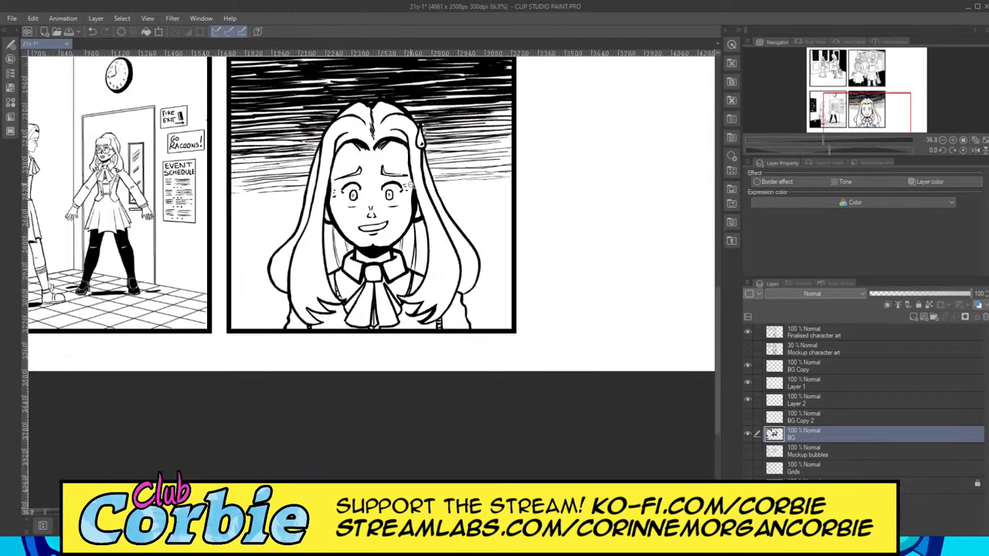
drag(363, 180, 386, 321)
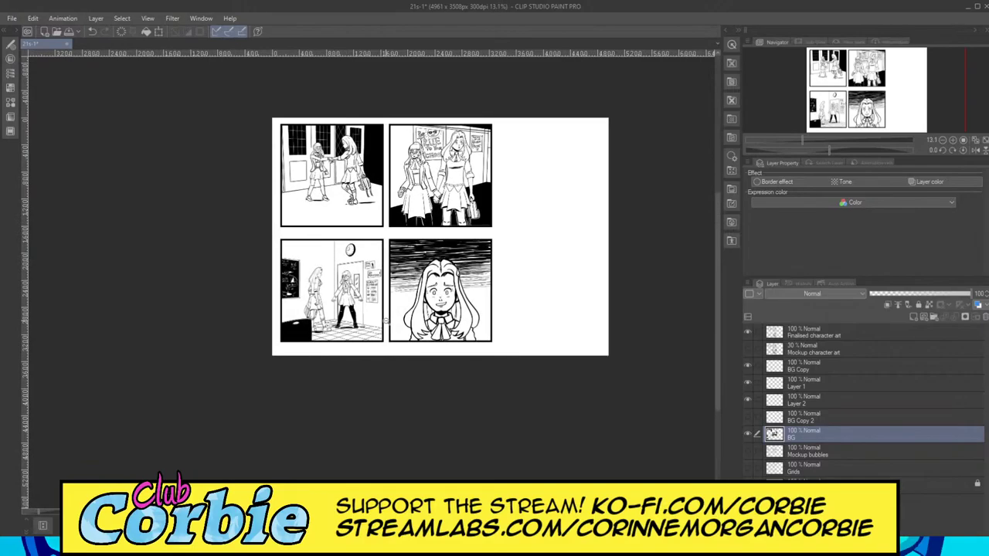